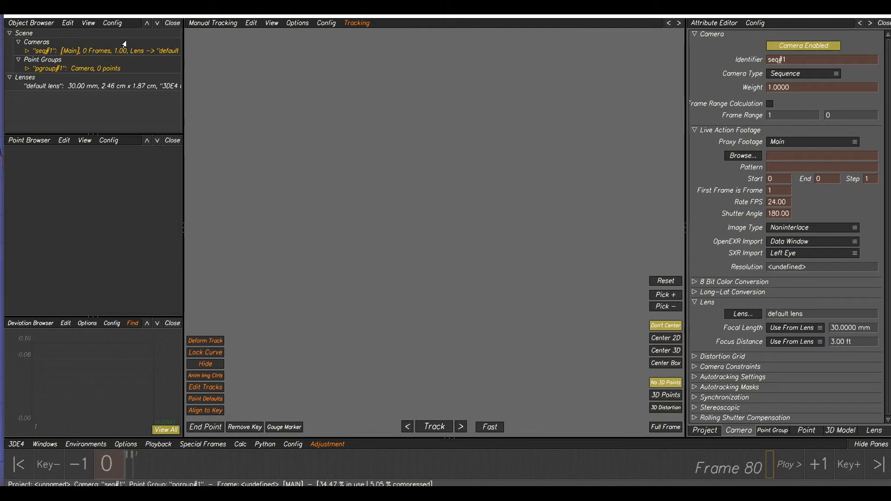
Step: Load the sequence starting at Animal_Zoom_BG01_v001.1001.exr from MM021\Zoom Animal\Plates\UHD as the main camera's live action footage
{"action": "left_click", "coordinate": [80, 53]}
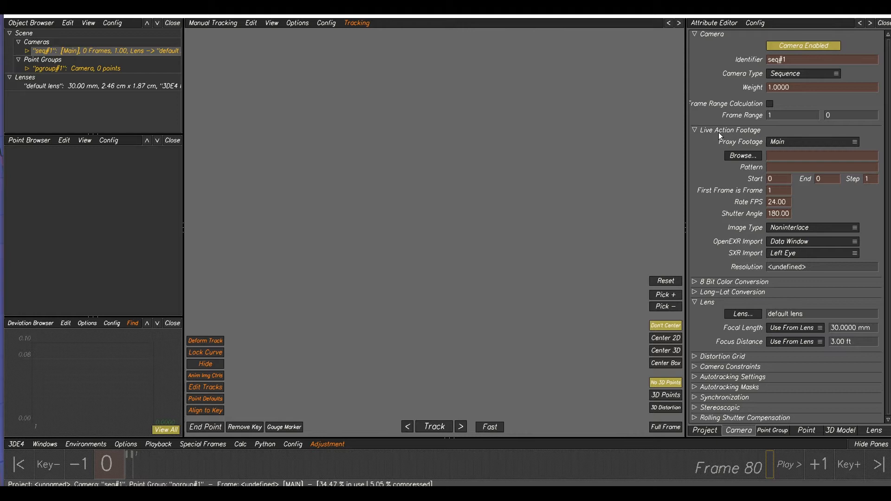
{"action": "left_click", "coordinate": [743, 156]}
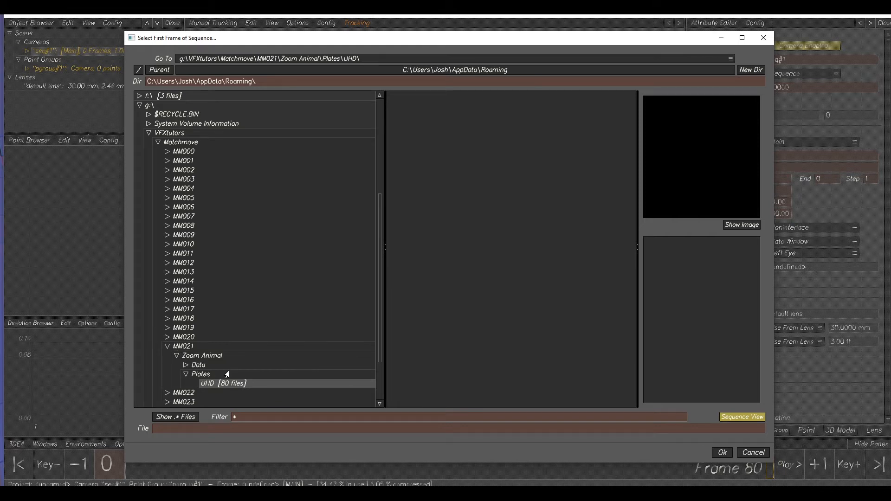
{"action": "left_click", "coordinate": [210, 384]}
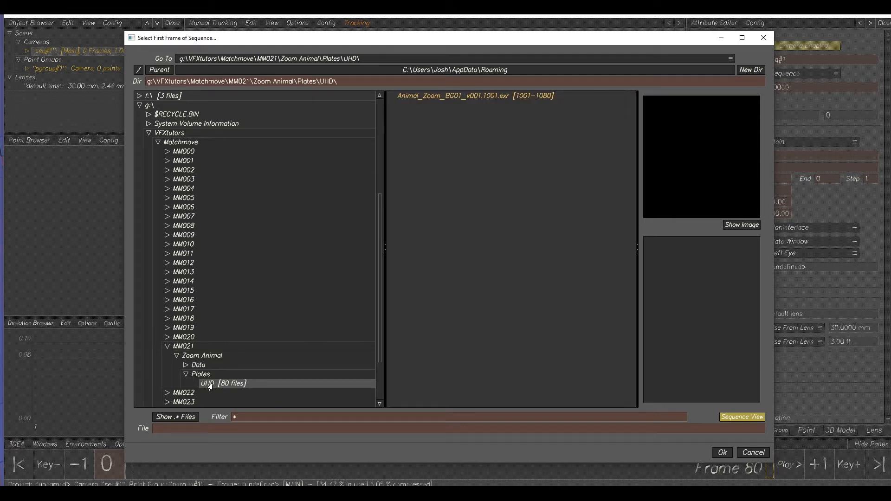
{"action": "left_click", "coordinate": [420, 97]}
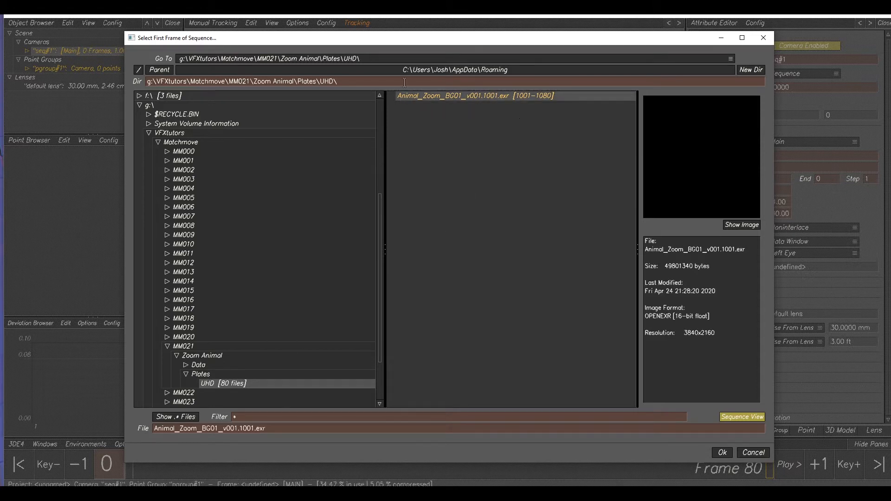
{"action": "left_click", "coordinate": [719, 453]}
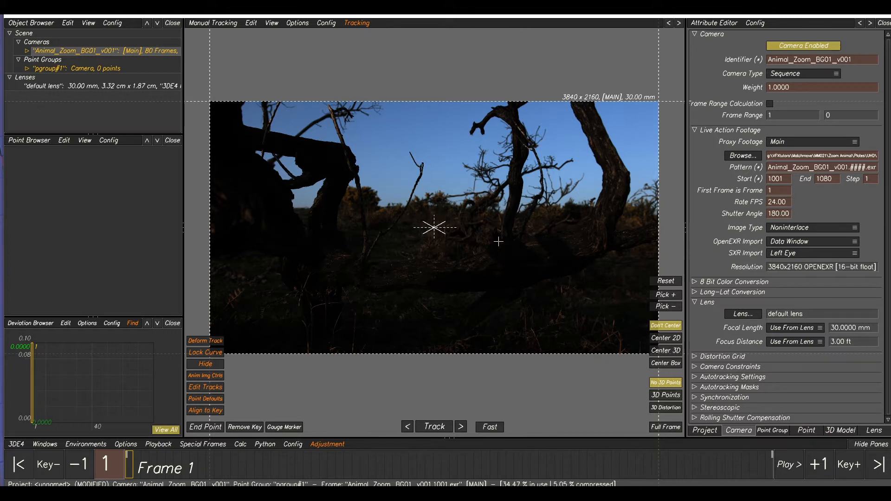
Step: Set the footage's 8 bit color conversion gamma to 2.2 and check the brightened plate on a few frames
{"action": "left_click", "coordinate": [693, 282]}
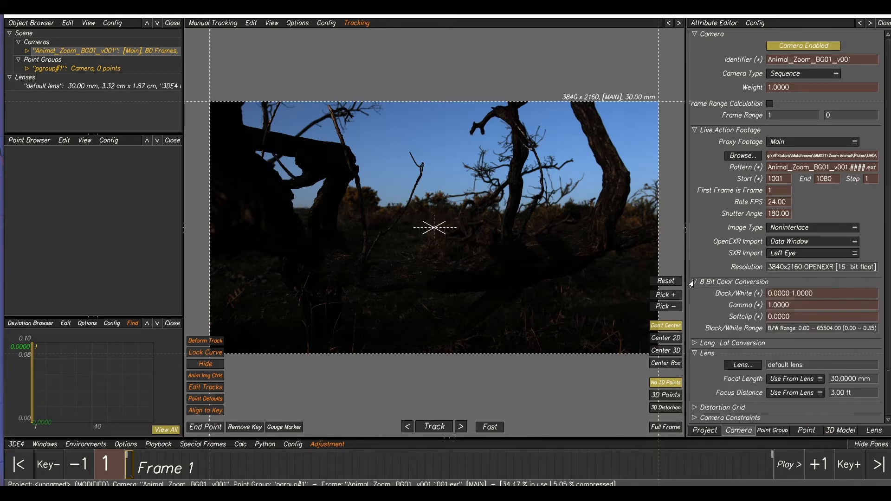
{"action": "left_click", "coordinate": [808, 305]}
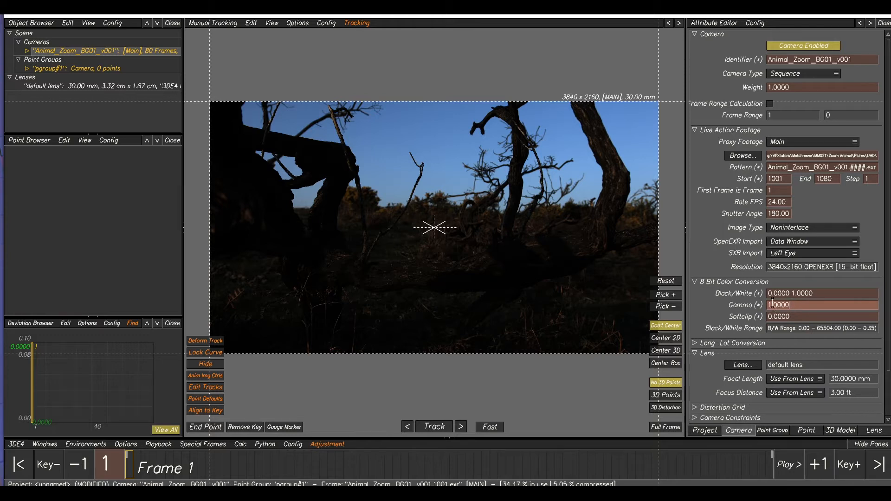
{"action": "type", "text": "2.2"}
{"action": "key", "text": "Return"}
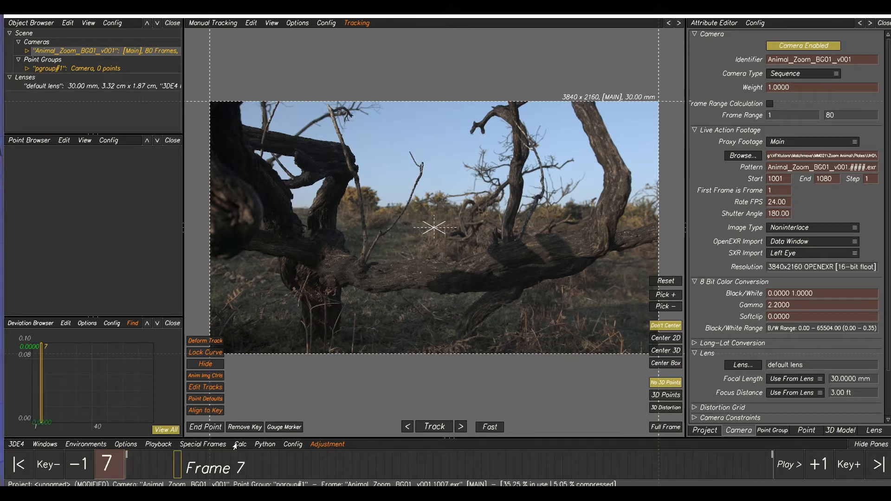
{"action": "left_click_drag", "start_coordinate": [201, 465], "coordinate": [194, 473]}
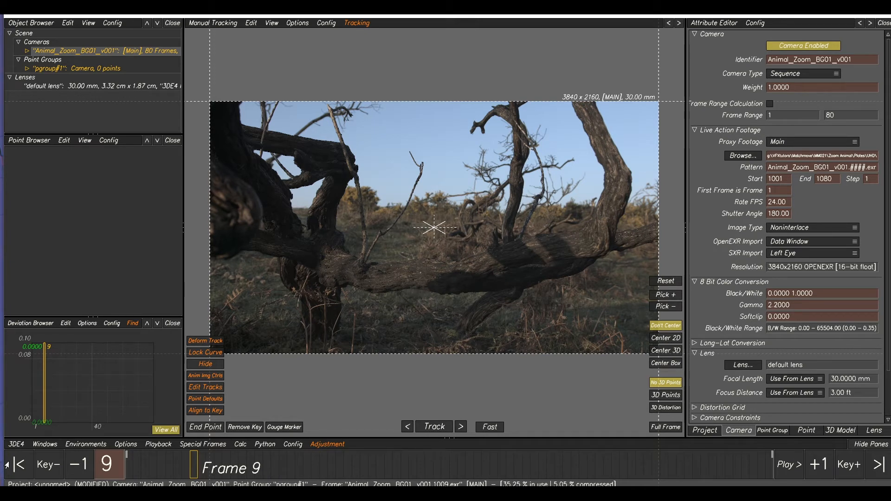
Step: Start saving the project under a new name and create a directory named tut inside the MM021 folder
{"action": "left_click", "coordinate": [13, 446]}
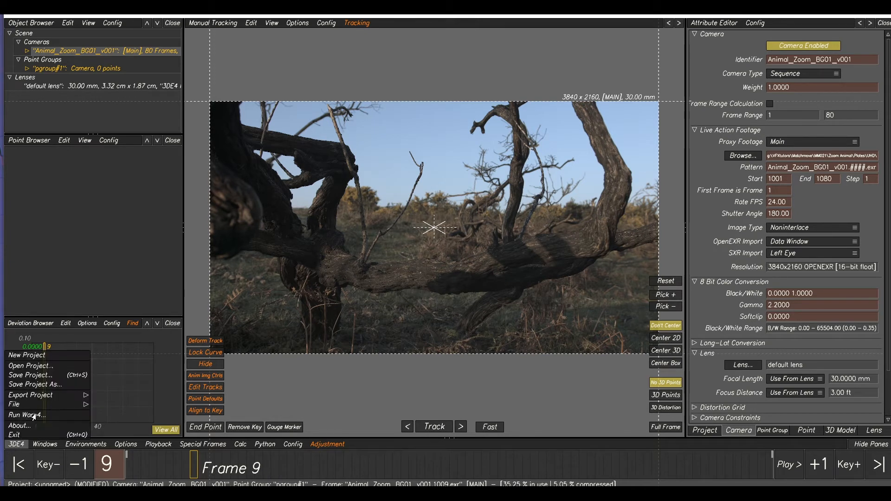
{"action": "left_click", "coordinate": [41, 386]}
{"action": "left_click", "coordinate": [189, 347]}
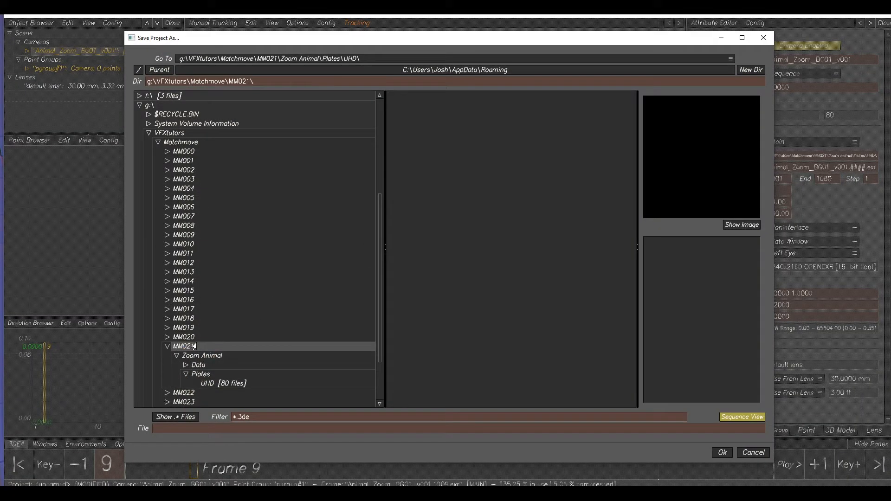
{"action": "left_click", "coordinate": [750, 69]}
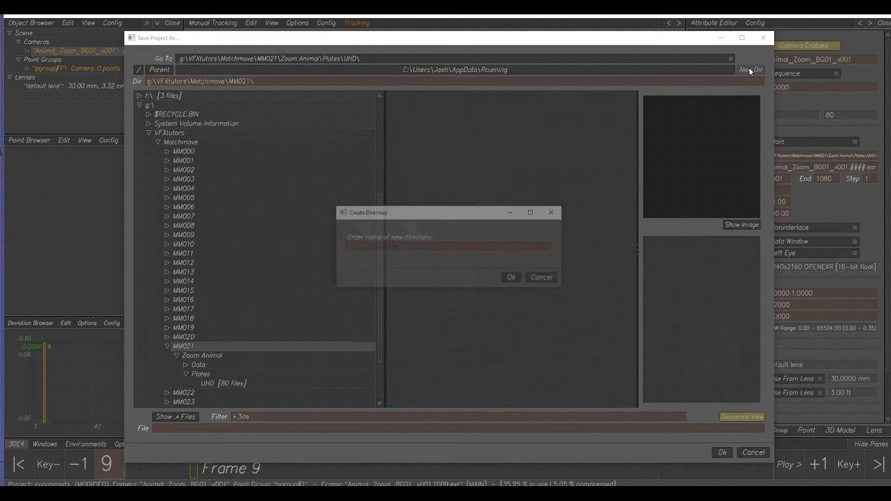
{"action": "left_click", "coordinate": [372, 245]}
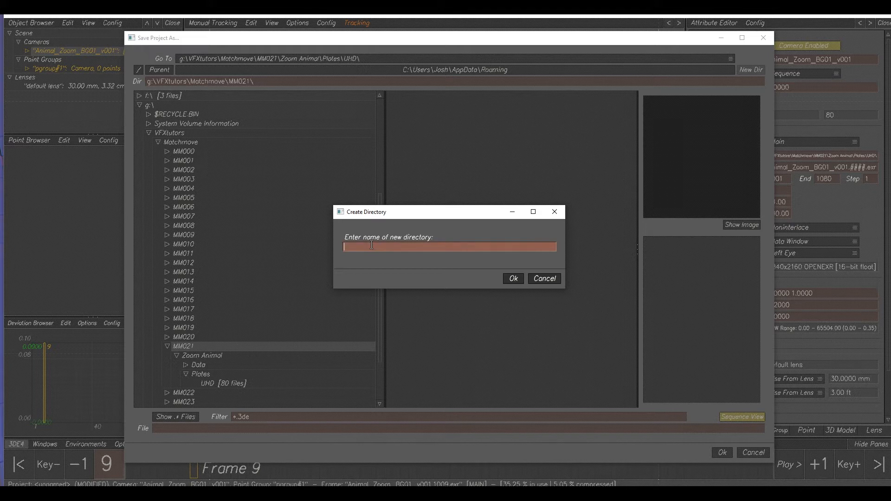
{"action": "type", "text": "tut"}
{"action": "left_click", "coordinate": [513, 278]}
Step: Save the project in the tut folder as Animal_Zoom_BG01_V001_cam_v001
{"action": "left_click", "coordinate": [179, 356]}
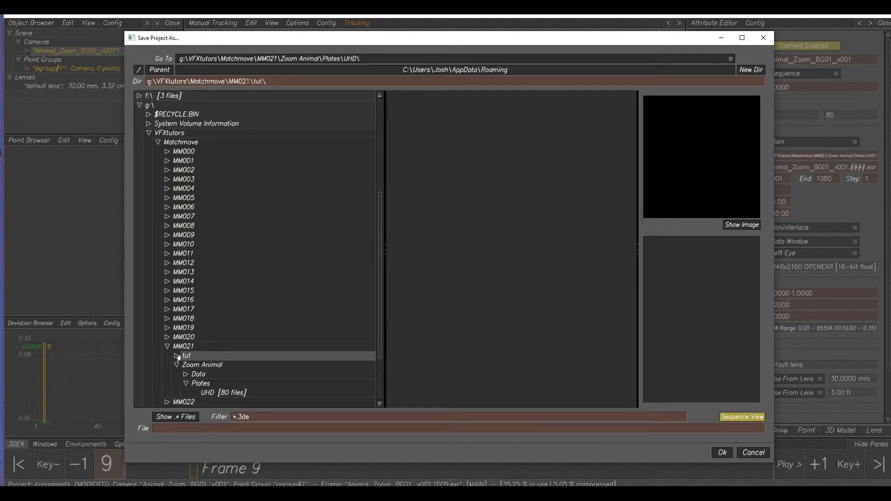
{"action": "left_click", "coordinate": [204, 429]}
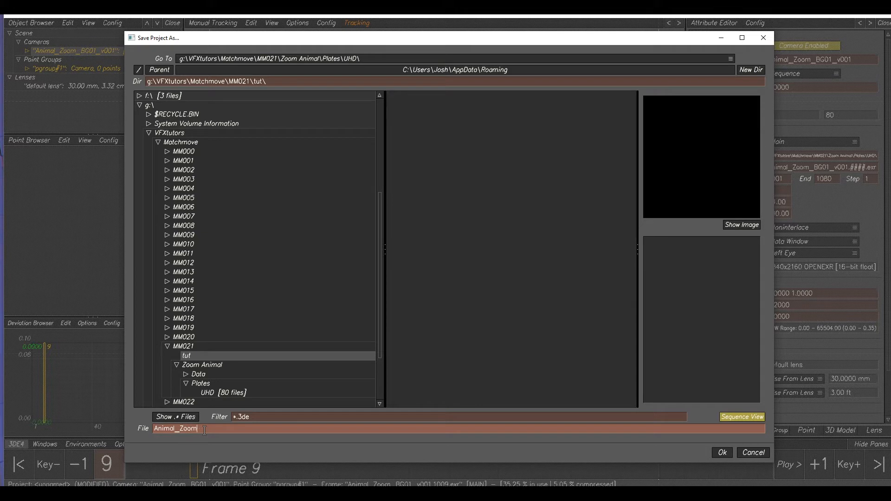
{"action": "type", "text": "BG01_V001_cam_v001"}
{"action": "left_click", "coordinate": [720, 453]}
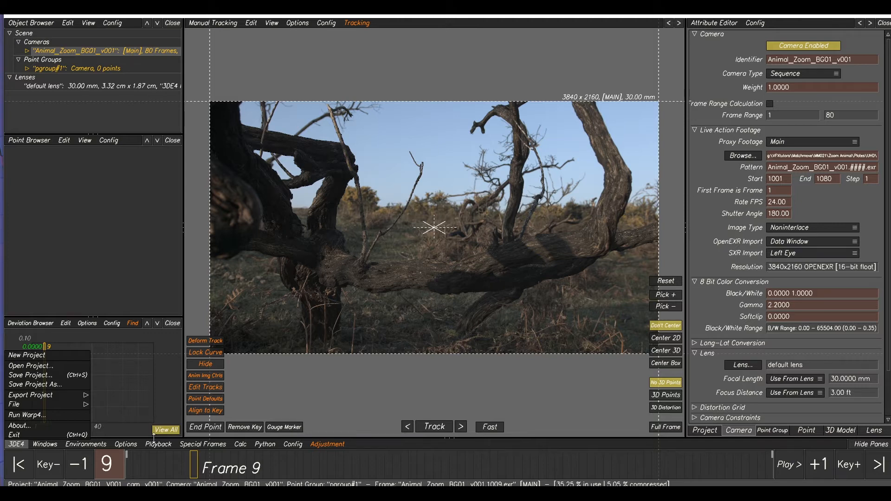
Step: Look over the playback options, then scrub and play through the plate to examine the camera's movement and zoom
{"action": "left_click", "coordinate": [158, 444]}
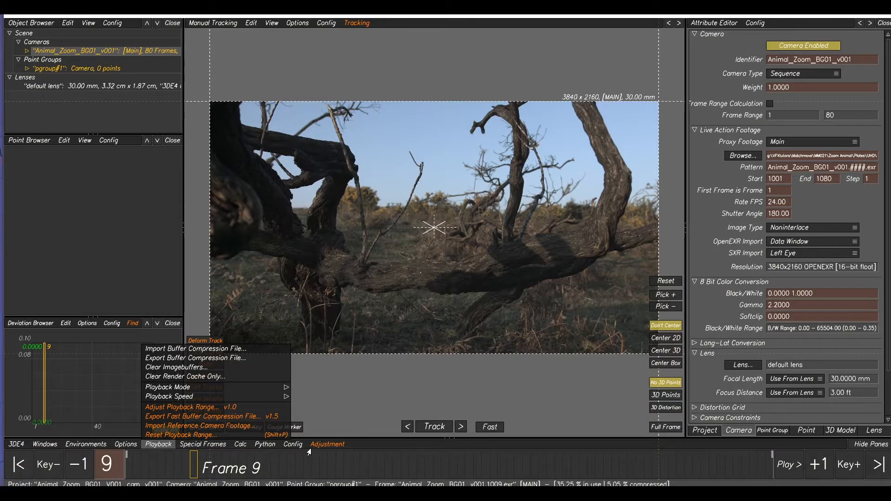
{"action": "left_click_drag", "start_coordinate": [236, 459], "coordinate": [177, 468]}
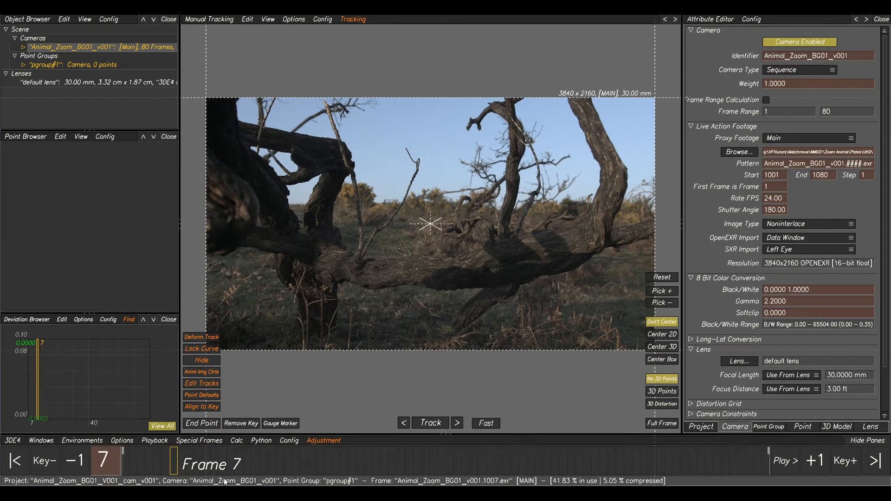
{"action": "left_click", "coordinate": [197, 463]}
{"action": "left_click_drag", "start_coordinate": [193, 459], "coordinate": [325, 453]}
{"action": "key", "text": "space"}
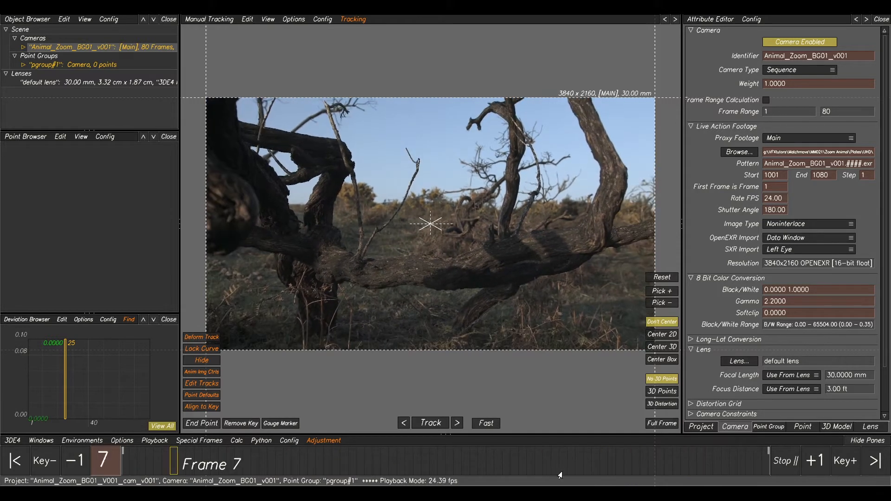
{"action": "left_click", "coordinate": [514, 457]}
{"action": "left_click_drag", "start_coordinate": [514, 455], "coordinate": [480, 451]}
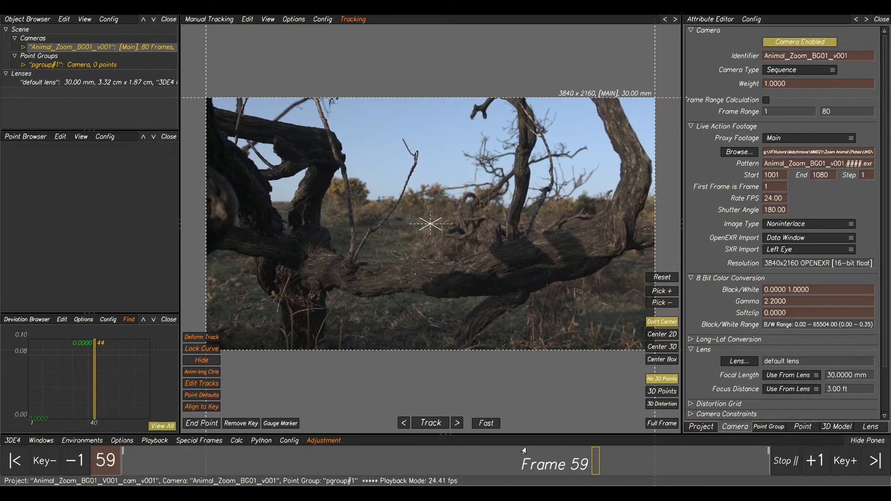
{"action": "key", "text": "space"}
{"action": "left_click_drag", "start_coordinate": [202, 457], "coordinate": [255, 464]}
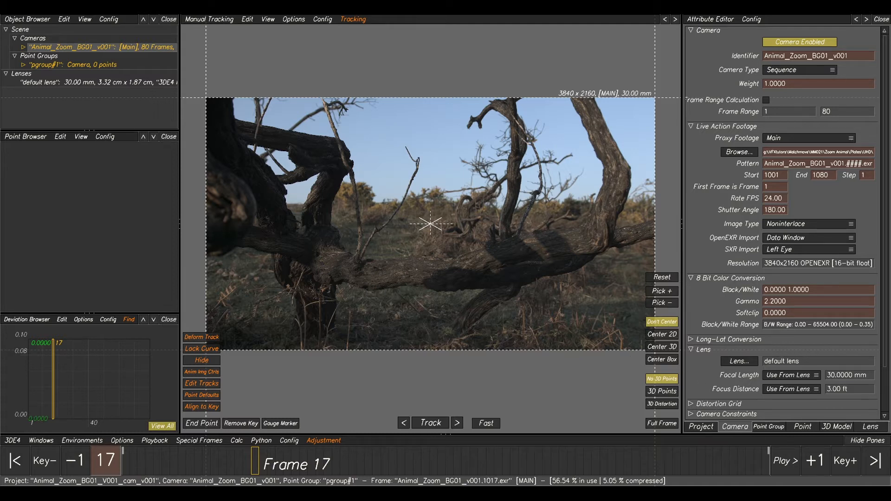
Step: Set the default lens's filmback height to 11.88 mm, taking the sensor height from the ZoomAnimalCameraData notes
{"action": "left_click_drag", "start_coordinate": [890, 101], "coordinate": [483, 204]}
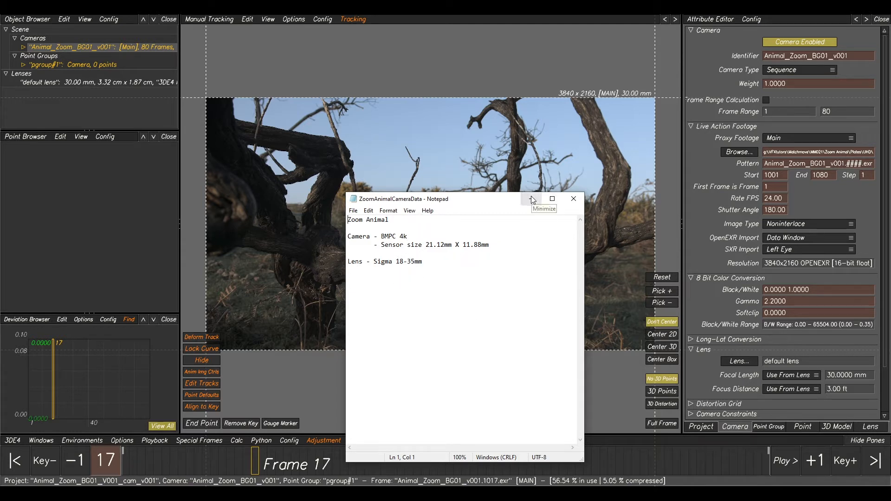
{"action": "left_click_drag", "start_coordinate": [483, 203], "coordinate": [487, 161]}
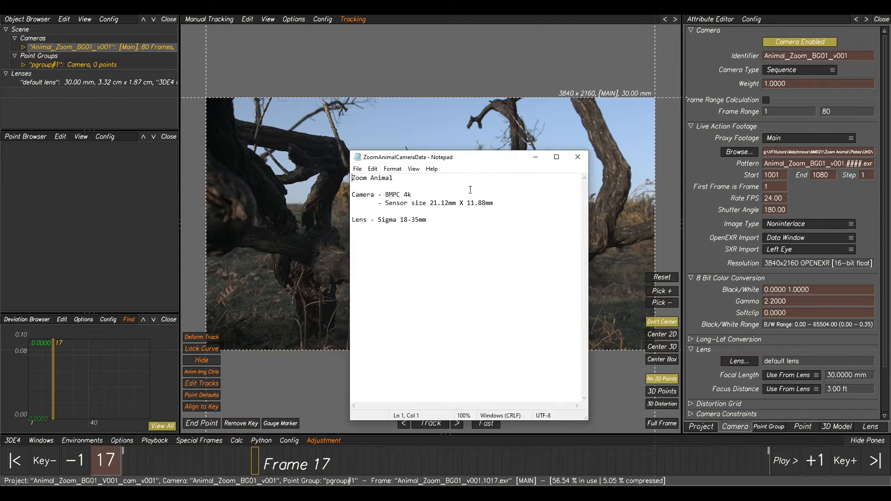
{"action": "left_click_drag", "start_coordinate": [467, 203], "coordinate": [493, 206]}
{"action": "left_click", "coordinate": [872, 427]}
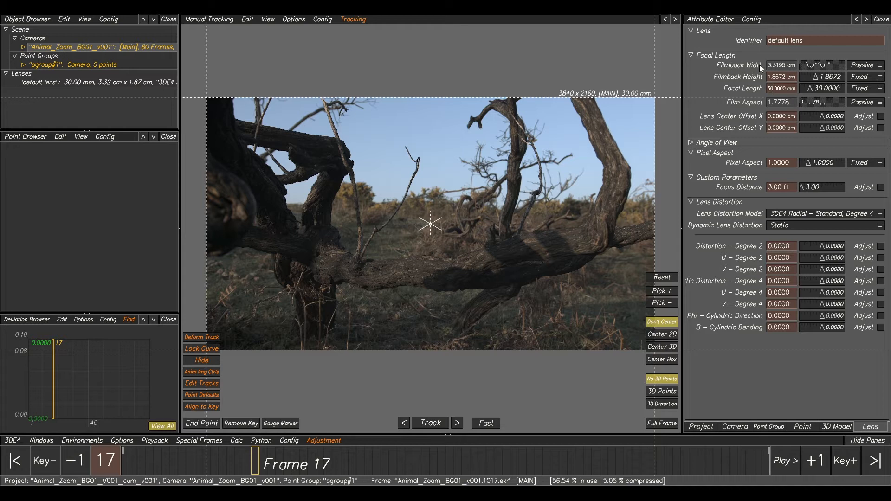
{"action": "left_click_drag", "start_coordinate": [794, 77], "coordinate": [717, 78]}
{"action": "type", "text": "11.88mm"}
{"action": "key", "text": "Return"}
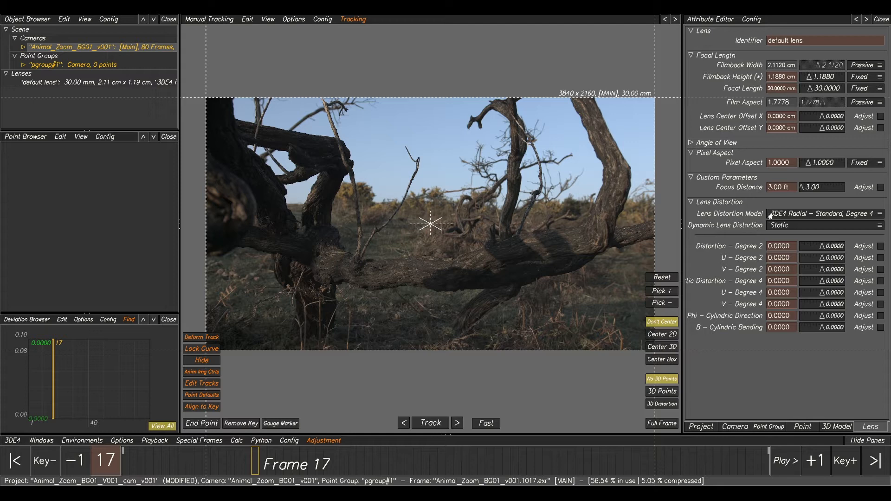
Step: Switch the lens distortion model to 3DE Classic LD Model and return the timeline to frame 1
{"action": "left_click", "coordinate": [806, 216]}
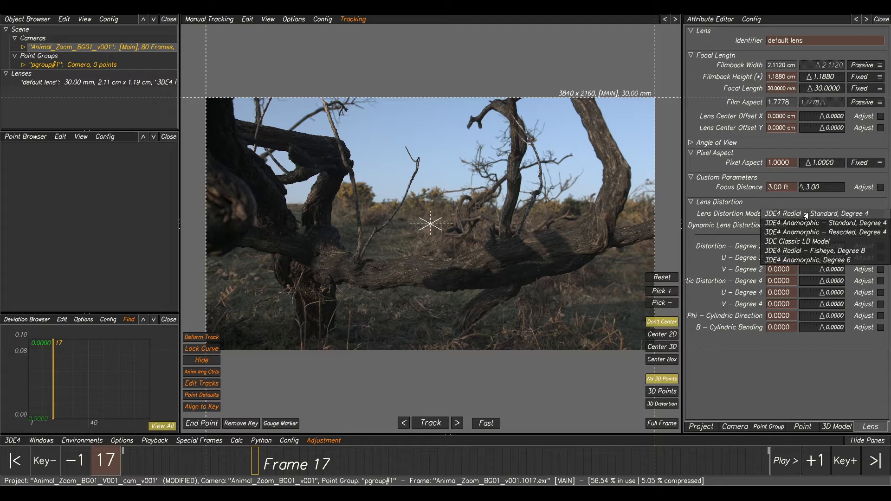
{"action": "left_click", "coordinate": [805, 242]}
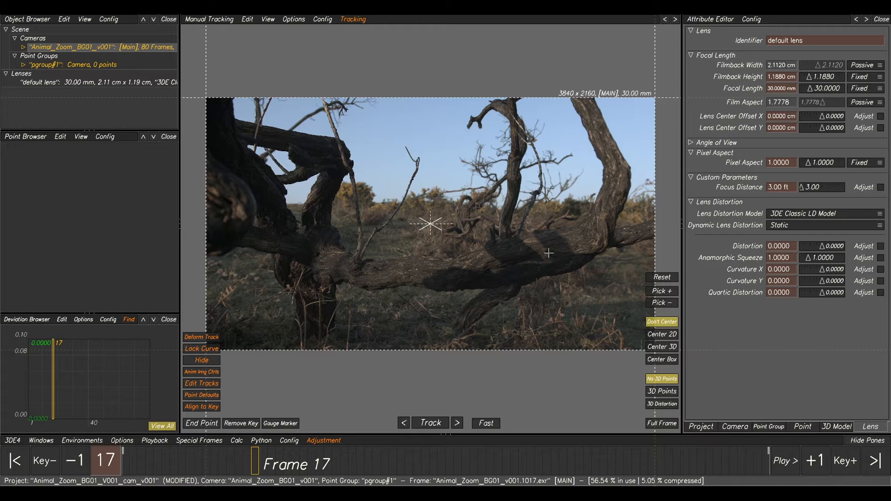
{"action": "left_click_drag", "start_coordinate": [254, 457], "coordinate": [4, 466]}
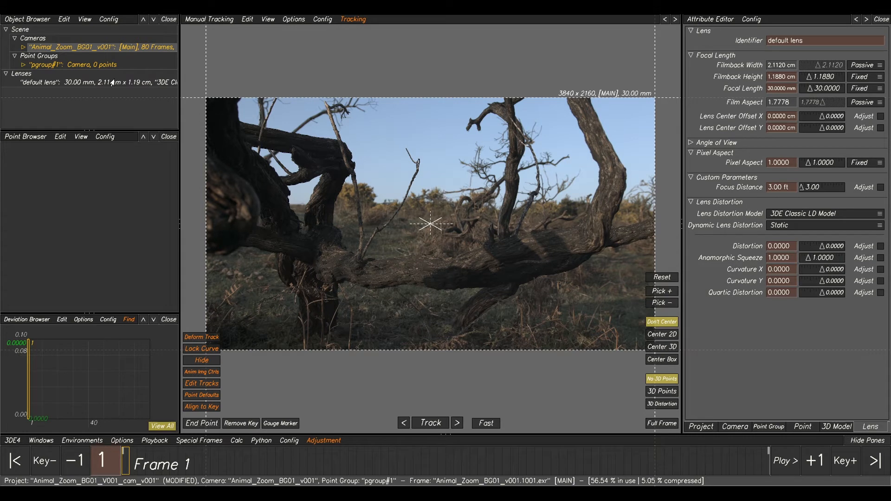
Step: Start importing an OBJ file into the 3D models of point group pgroup#1
{"action": "left_click", "coordinate": [48, 64]}
{"action": "left_click", "coordinate": [22, 65]}
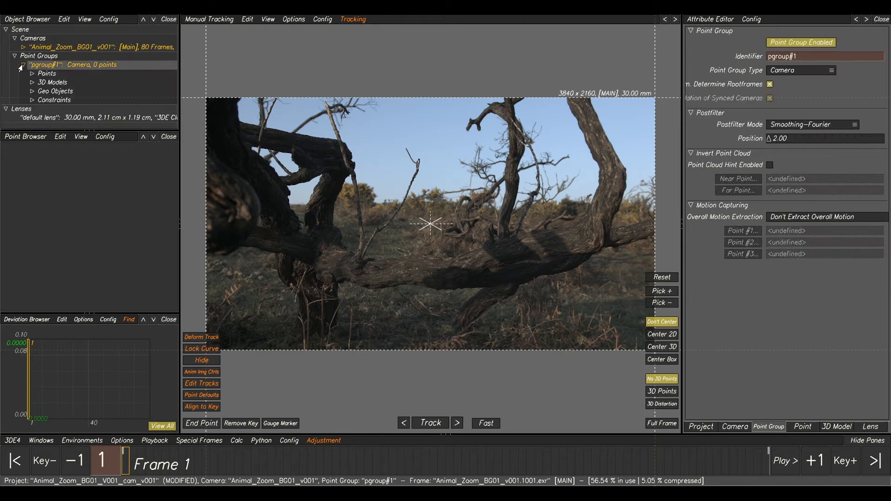
{"action": "right_click", "coordinate": [44, 85]}
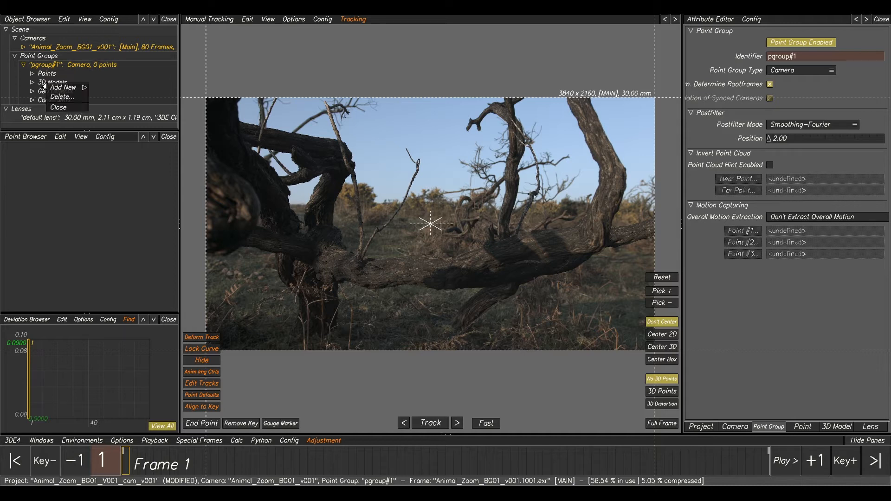
{"action": "mouse_move", "coordinate": [71, 91]}
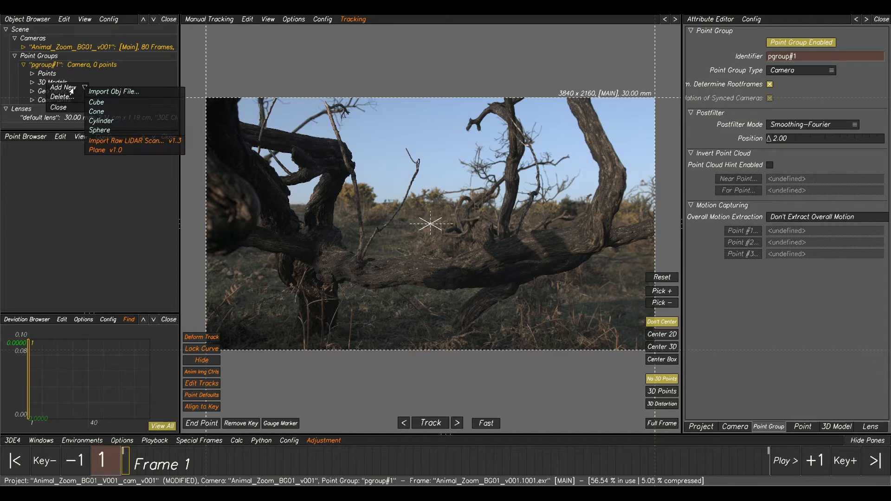
{"action": "left_click", "coordinate": [113, 91]}
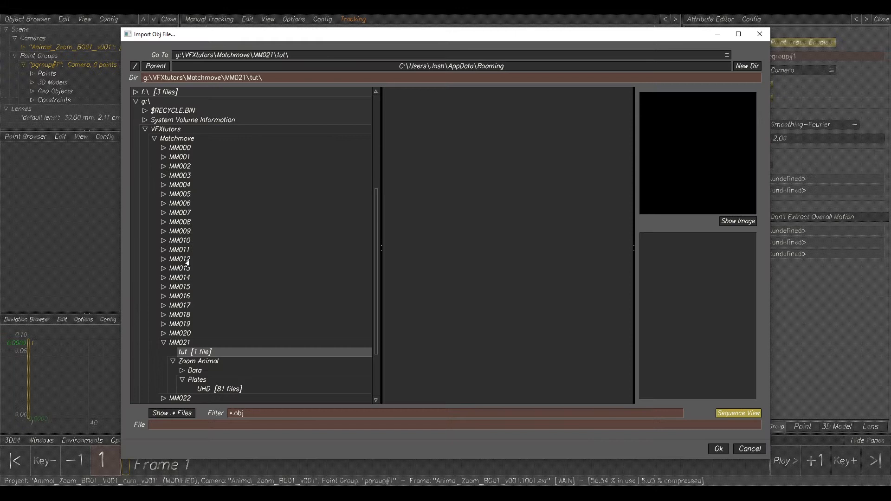
Step: Import Only_Branches_Scan_v001.obj from the MM021 Zoom Animal folder, under Data, SetGeo and Scan
{"action": "scroll", "coordinate": [201, 364], "scroll_direction": "down", "scroll_amount": 1}
{"action": "left_click", "coordinate": [180, 354]}
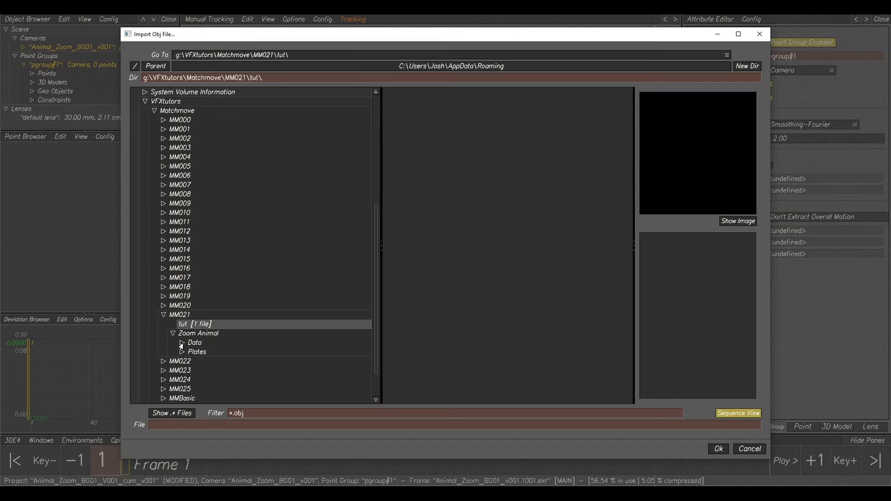
{"action": "left_click", "coordinate": [181, 344]}
{"action": "scroll", "coordinate": [209, 341], "scroll_direction": "down", "scroll_amount": 1}
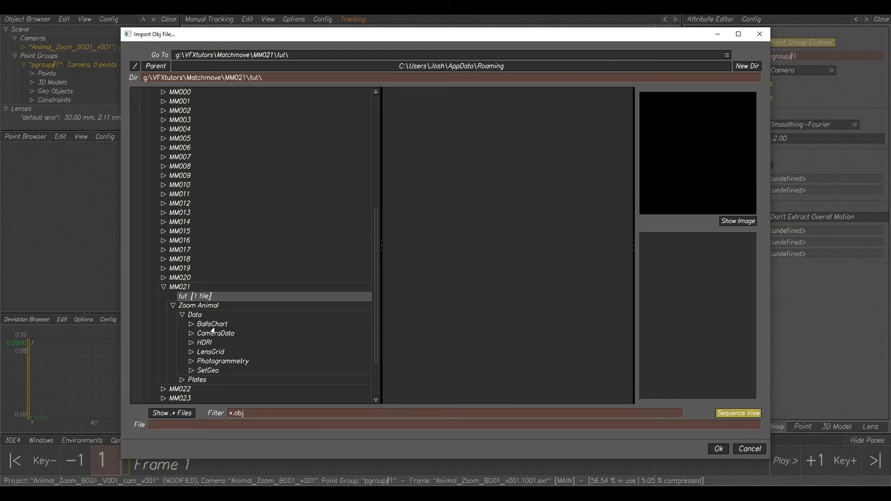
{"action": "left_click", "coordinate": [206, 370]}
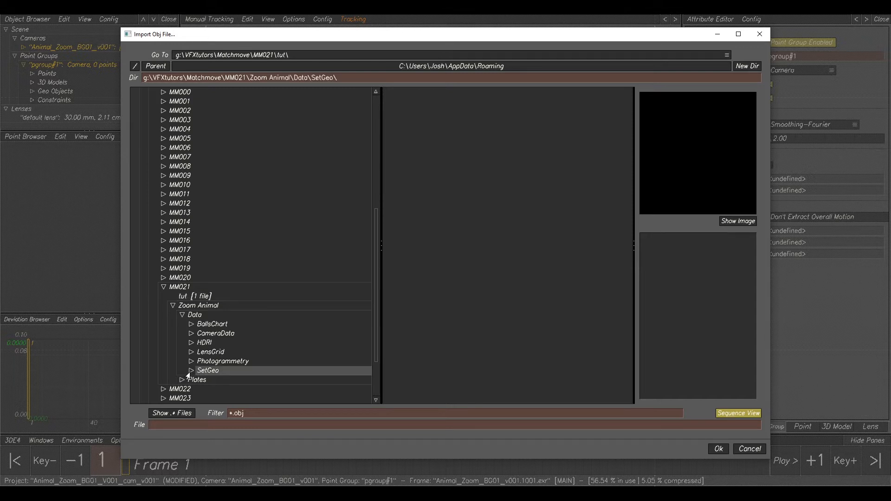
{"action": "left_click", "coordinate": [190, 371]}
{"action": "scroll", "coordinate": [209, 362], "scroll_direction": "down", "scroll_amount": 1}
{"action": "left_click", "coordinate": [213, 353]}
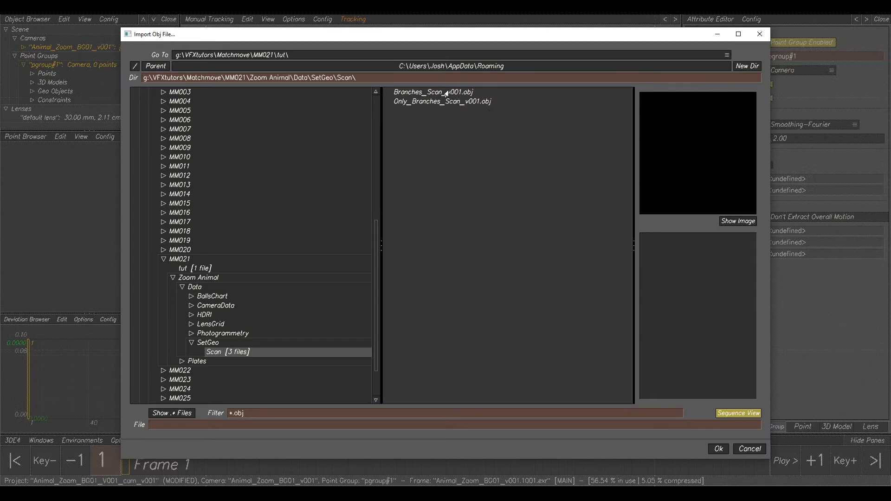
{"action": "left_click", "coordinate": [417, 103]}
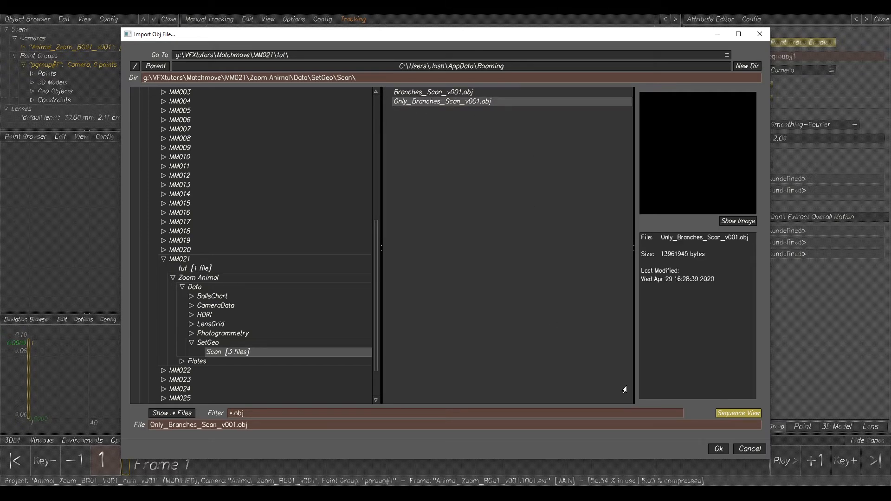
{"action": "left_click", "coordinate": [719, 451]}
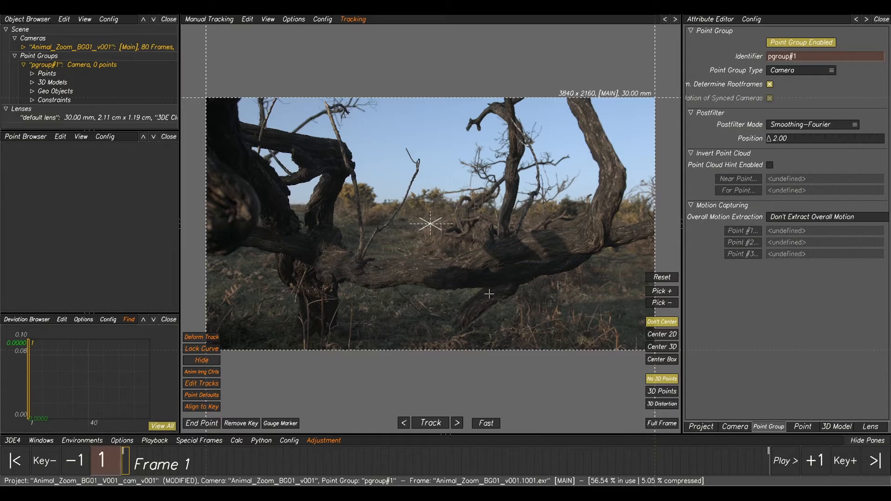
Step: Show the branch scan in the Lineup view, center the models in frame and orbit the scan towards the plate's viewing direction
{"action": "key", "text": "F2"}
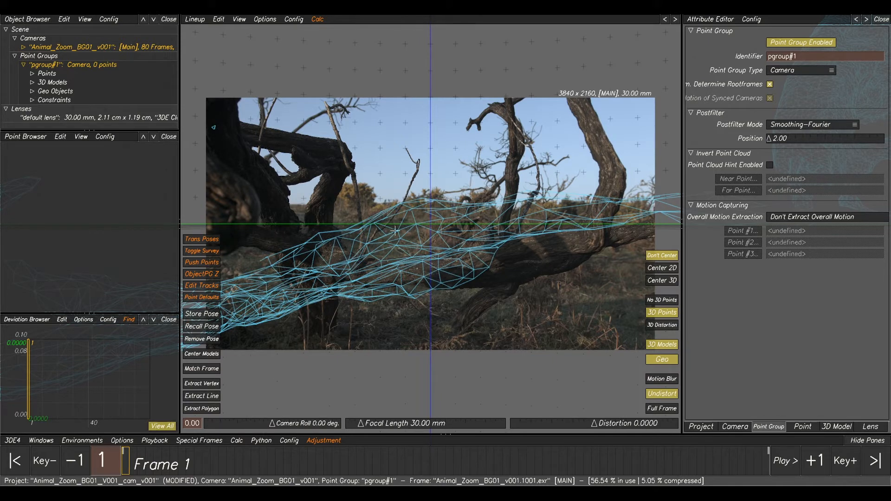
{"action": "left_click", "coordinate": [210, 356]}
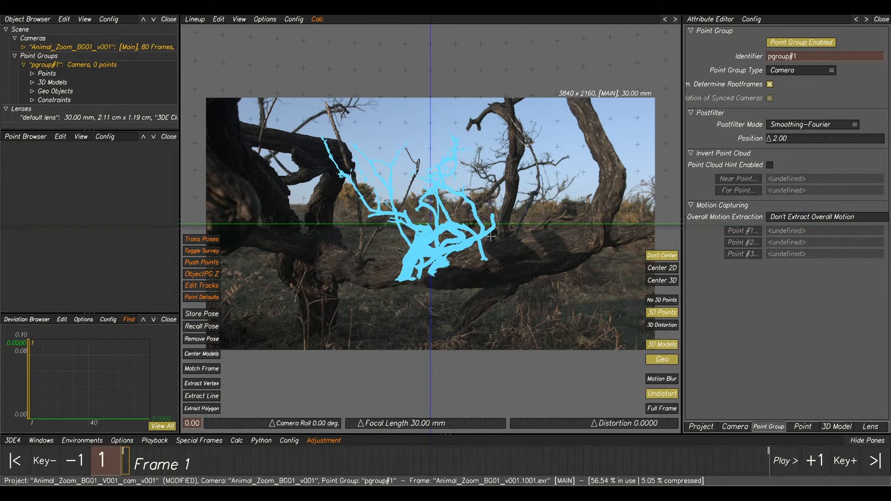
{"action": "left_click_drag", "start_coordinate": [445, 216], "coordinate": [606, 227]}
{"action": "left_click_drag", "start_coordinate": [407, 255], "coordinate": [543, 257]}
{"action": "left_click_drag", "start_coordinate": [382, 225], "coordinate": [439, 213]}
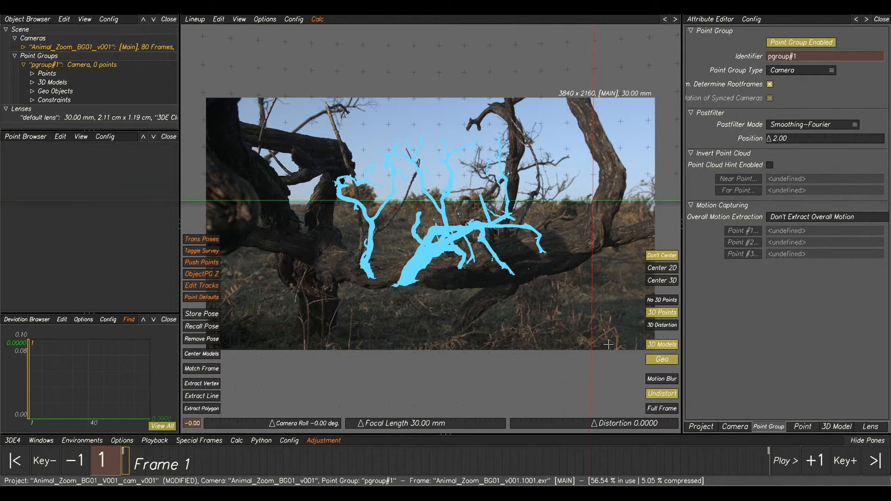
Step: Make the Only_Branches_Scan_v001.obj model reference only and lower its alpha to 0.14
{"action": "left_click", "coordinate": [836, 427]}
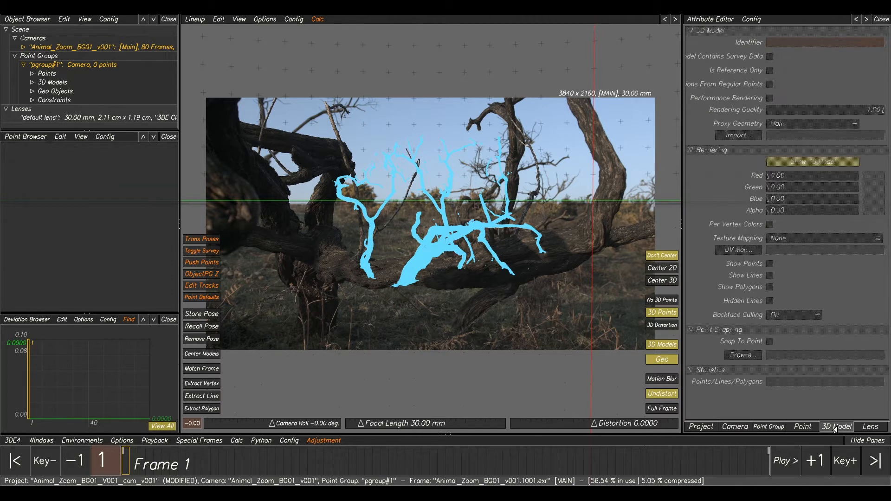
{"action": "left_click", "coordinate": [31, 82]}
{"action": "left_click", "coordinate": [78, 93]}
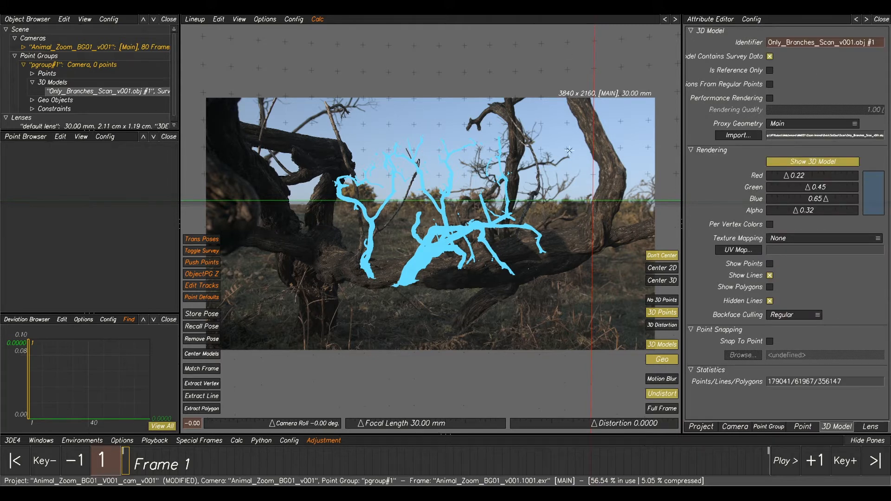
{"action": "left_click", "coordinate": [769, 71]}
{"action": "left_click_drag", "start_coordinate": [791, 212], "coordinate": [740, 210]}
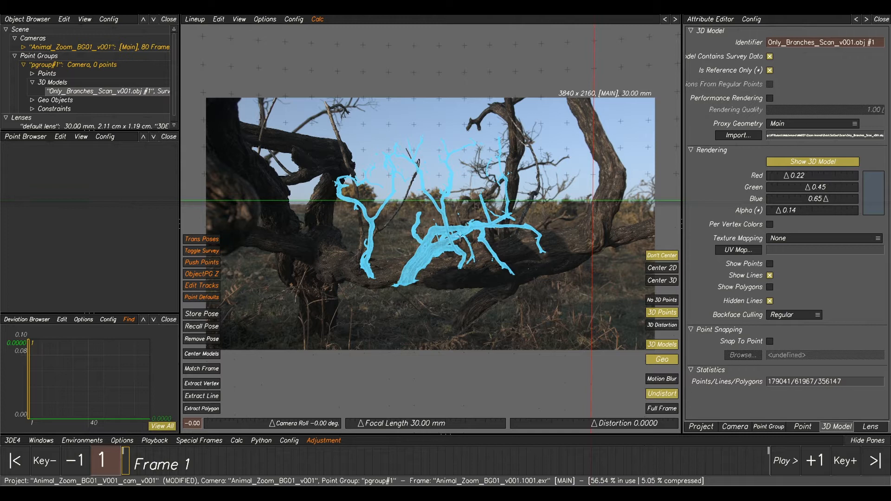
Step: Orbit, move and scale the view of the branch scan to roughly line it up with the tree on frame 1
{"action": "left_click_drag", "start_coordinate": [428, 230], "coordinate": [589, 329]}
{"action": "left_click_drag", "start_coordinate": [450, 307], "coordinate": [227, 275]}
{"action": "left_click_drag", "start_coordinate": [554, 261], "coordinate": [367, 271]}
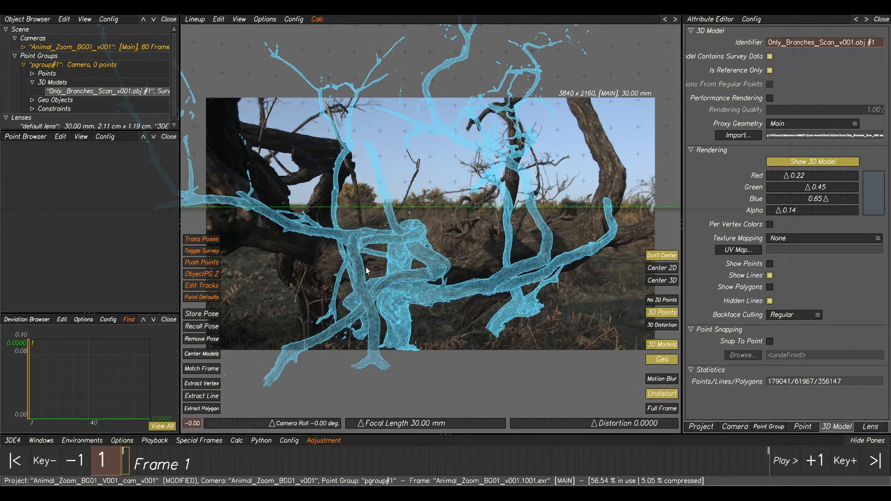
{"action": "left_click_drag", "start_coordinate": [492, 266], "coordinate": [500, 333]}
{"action": "right_click_drag", "start_coordinate": [520, 228], "coordinate": [523, 232]}
{"action": "middle_click_drag", "start_coordinate": [486, 247], "coordinate": [491, 271]}
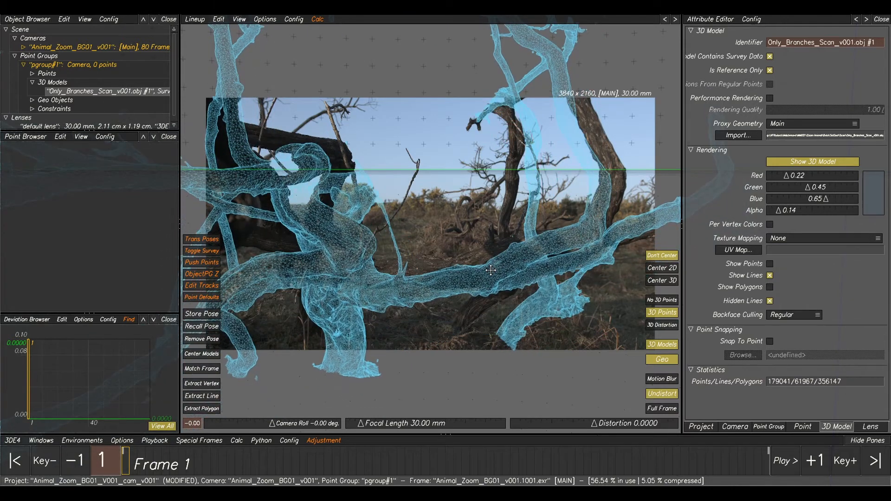
{"action": "right_click_drag", "start_coordinate": [535, 267], "coordinate": [598, 246]}
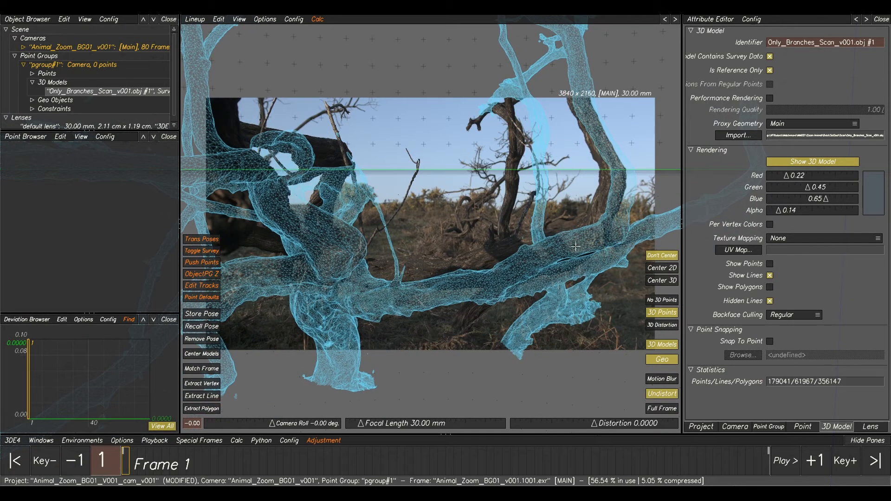
Step: Refine the scan's alignment and extract a vertex as point 01 where the right trunk rises from the horizontal branch, matched to the plate
{"action": "right_click_drag", "start_coordinate": [457, 277], "coordinate": [524, 299]}
{"action": "middle_click_drag", "start_coordinate": [527, 301], "coordinate": [498, 302]}
{"action": "middle_click_drag", "start_coordinate": [587, 186], "coordinate": [521, 187]}
{"action": "scroll", "coordinate": [539, 238], "scroll_direction": "up", "scroll_amount": 4}
{"action": "middle_click_drag", "start_coordinate": [539, 237], "coordinate": [541, 250]}
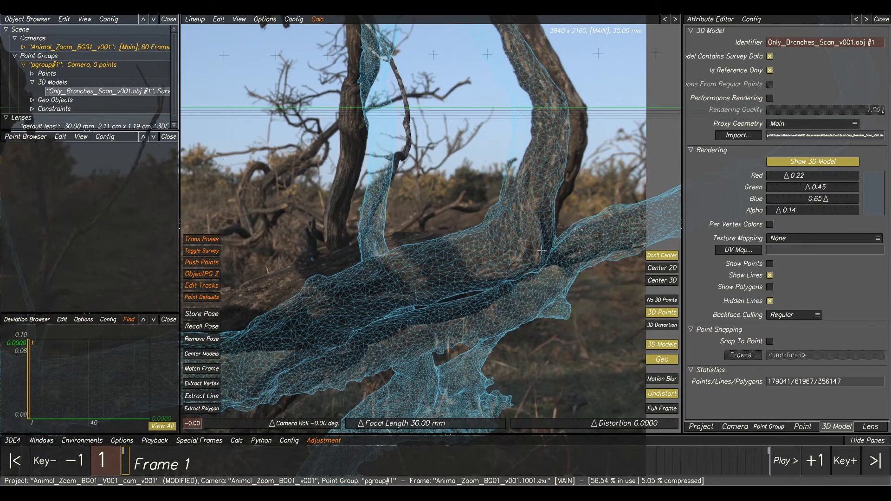
{"action": "left_click", "coordinate": [213, 384]}
{"action": "left_click", "coordinate": [521, 261]}
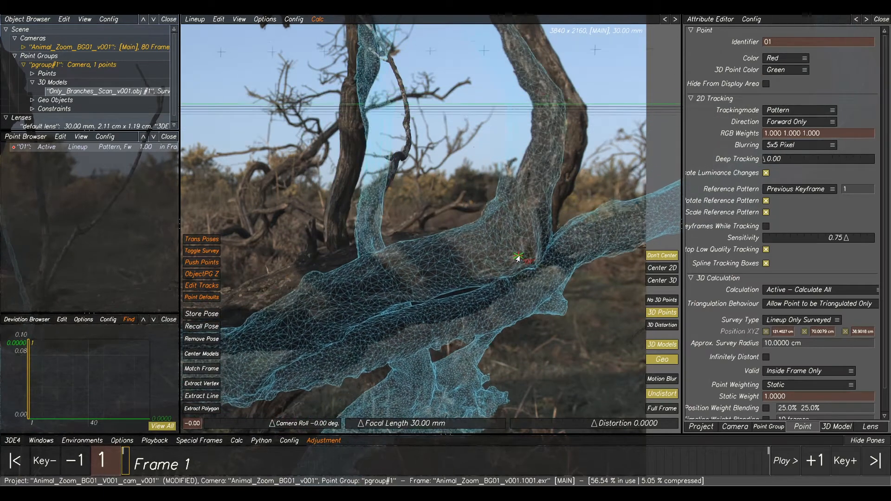
Step: Adjust the scan's pose around point 01 so the left trunk and its upper branch sit over the plate
{"action": "scroll", "coordinate": [518, 258], "scroll_direction": "down", "scroll_amount": 3}
{"action": "left_click_drag", "start_coordinate": [542, 268], "coordinate": [521, 329]}
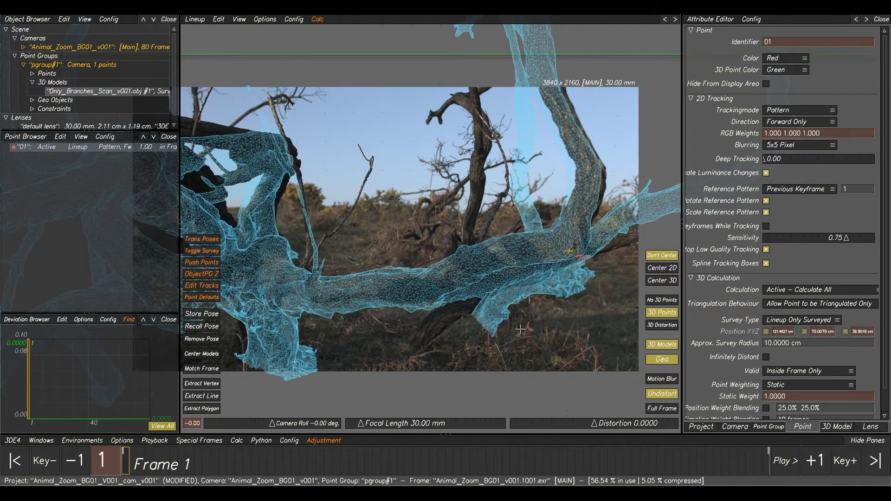
{"action": "middle_click_drag", "start_coordinate": [438, 267], "coordinate": [417, 250]}
{"action": "scroll", "coordinate": [418, 251], "scroll_direction": "up", "scroll_amount": 2}
{"action": "middle_click_drag", "start_coordinate": [508, 149], "coordinate": [594, 83]}
{"action": "middle_click_drag", "start_coordinate": [444, 212], "coordinate": [498, 295]}
{"action": "left_click_drag", "start_coordinate": [413, 326], "coordinate": [430, 286]}
{"action": "right_click_drag", "start_coordinate": [430, 286], "coordinate": [429, 274]}
{"action": "left_click_drag", "start_coordinate": [424, 278], "coordinate": [376, 345]}
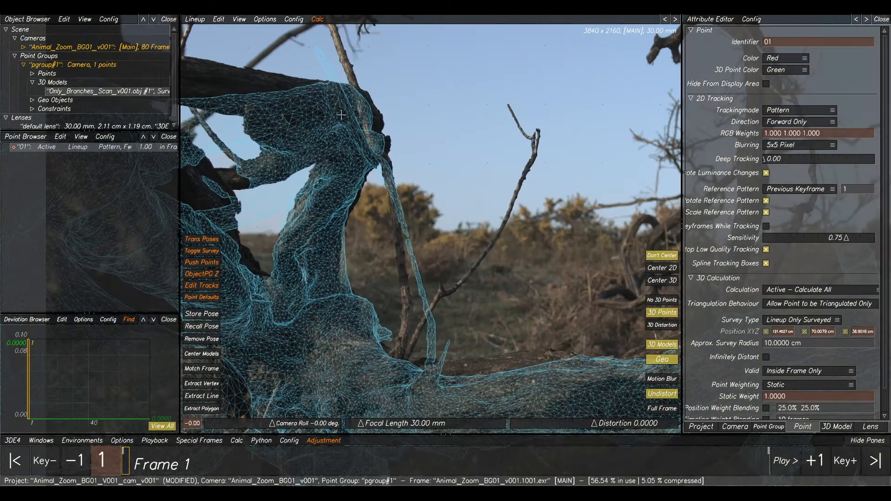
Step: Extract a vertex as point 02 on the knot at the end of the left trunk's upper bend and match it to the plate
{"action": "scroll", "coordinate": [380, 130], "scroll_direction": "up", "scroll_amount": 4}
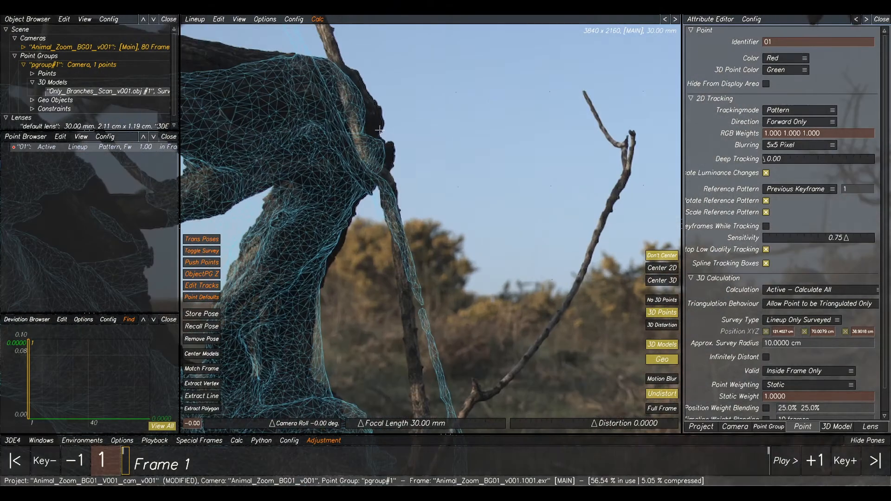
{"action": "left_click", "coordinate": [439, 141]}
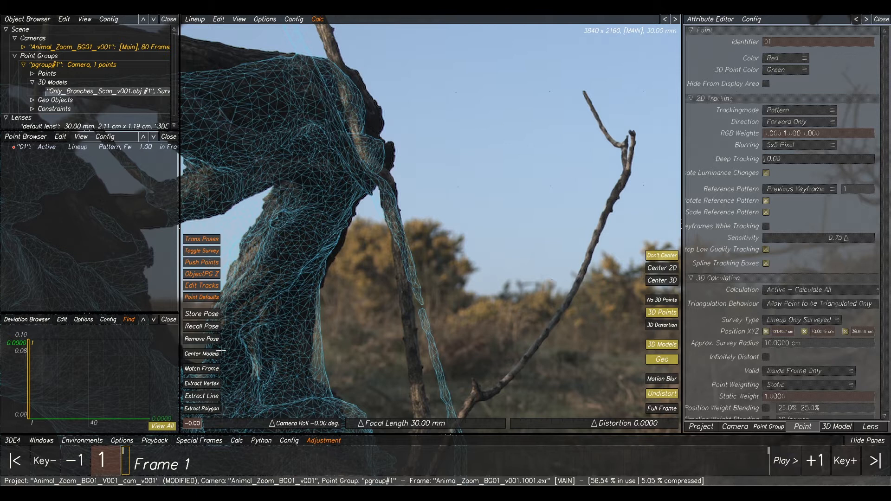
{"action": "left_click", "coordinate": [207, 383]}
{"action": "left_click", "coordinate": [385, 147]}
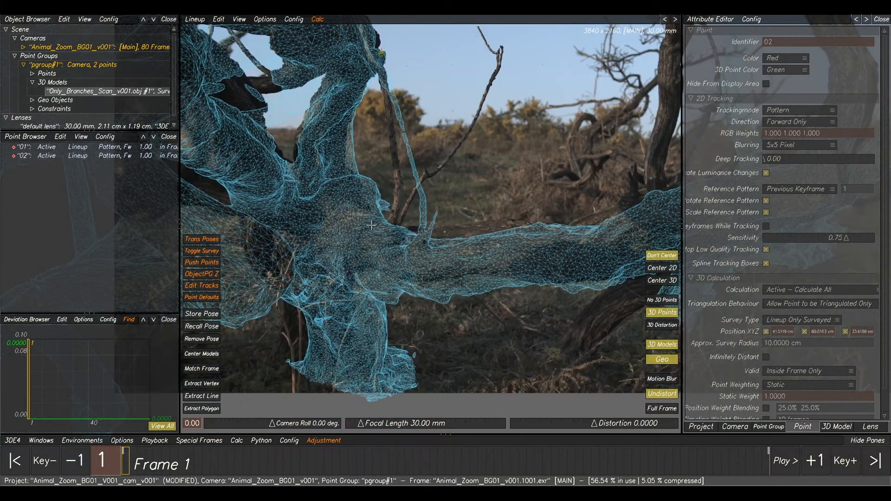
Step: Extract a vertex as point 03 on the outer bend of the right trunk and align it with the plate
{"action": "right_click_drag", "start_coordinate": [371, 225], "coordinate": [495, 173]}
{"action": "middle_click_drag", "start_coordinate": [288, 130], "coordinate": [226, 190]}
{"action": "right_click_drag", "start_coordinate": [475, 214], "coordinate": [447, 148]}
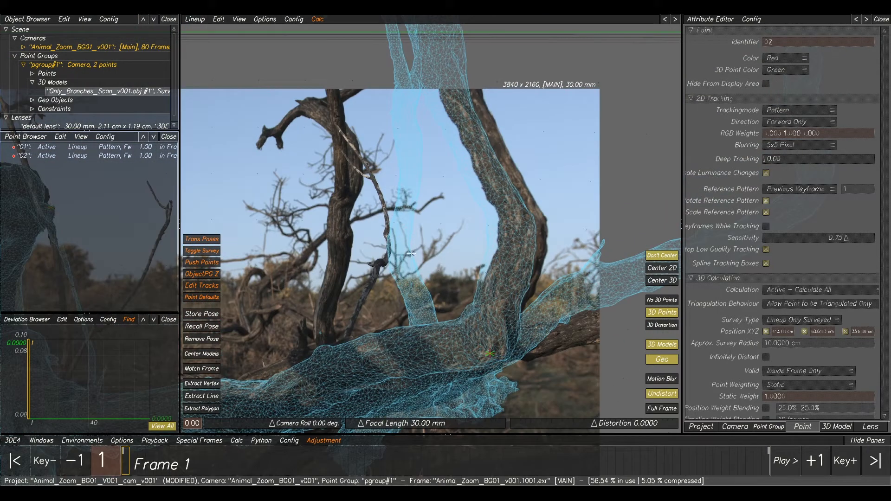
{"action": "left_click", "coordinate": [202, 384]}
{"action": "left_click", "coordinate": [527, 224]}
{"action": "left_click_drag", "start_coordinate": [527, 223], "coordinate": [532, 225]}
Step: Extract a vertex as point 04 at the base of the thin middle upright branch and align it with the plate
{"action": "middle_click_drag", "start_coordinate": [387, 295], "coordinate": [430, 214]}
{"action": "left_click", "coordinate": [429, 214]}
{"action": "right_click_drag", "start_coordinate": [396, 215], "coordinate": [404, 156]}
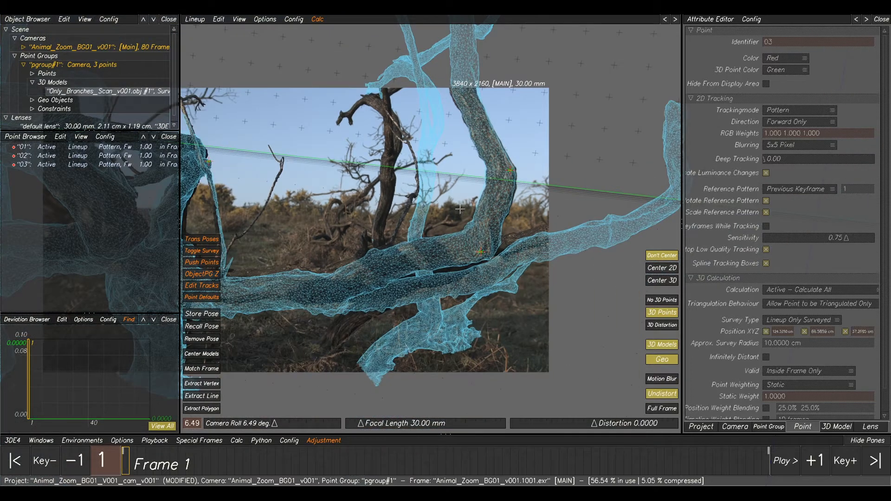
{"action": "left_click", "coordinate": [195, 385]}
{"action": "left_click", "coordinate": [402, 215]}
{"action": "left_click_drag", "start_coordinate": [402, 216], "coordinate": [312, 263]}
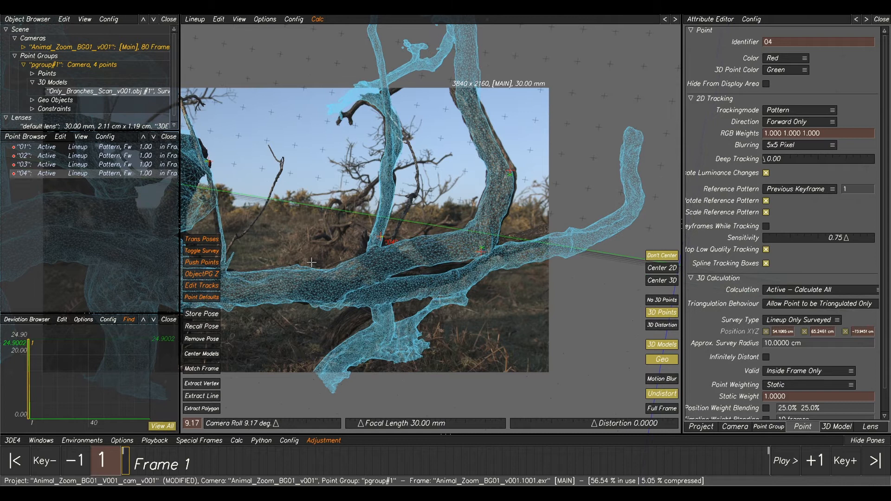
Step: Extract a vertex as point 05 on the left trunk's bulge just above the horizontal branch and match it to the plate
{"action": "middle_click_drag", "start_coordinate": [247, 254], "coordinate": [437, 231]}
{"action": "left_click", "coordinate": [437, 232]}
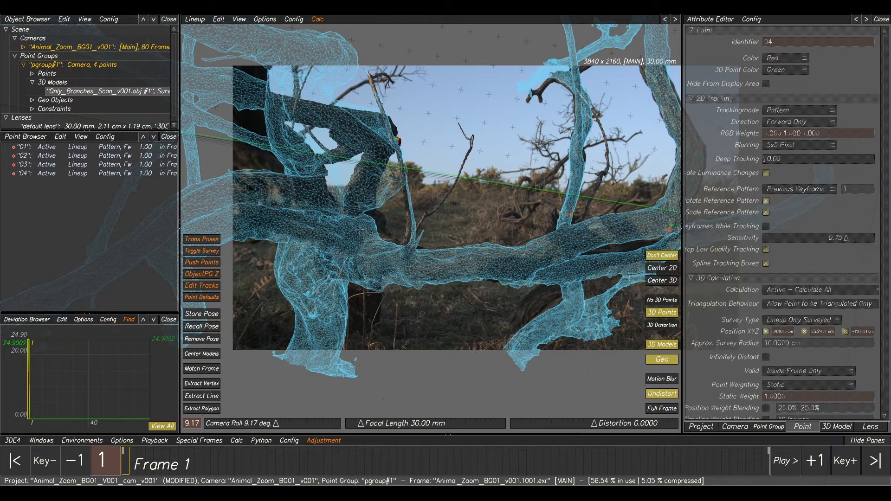
{"action": "middle_click_drag", "start_coordinate": [528, 149], "coordinate": [368, 138]}
{"action": "middle_click_drag", "start_coordinate": [431, 176], "coordinate": [488, 130]}
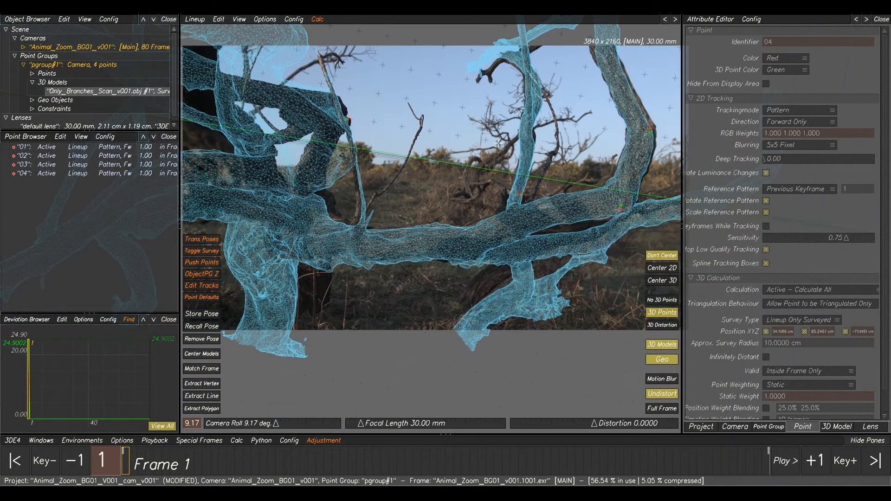
{"action": "left_click", "coordinate": [209, 385]}
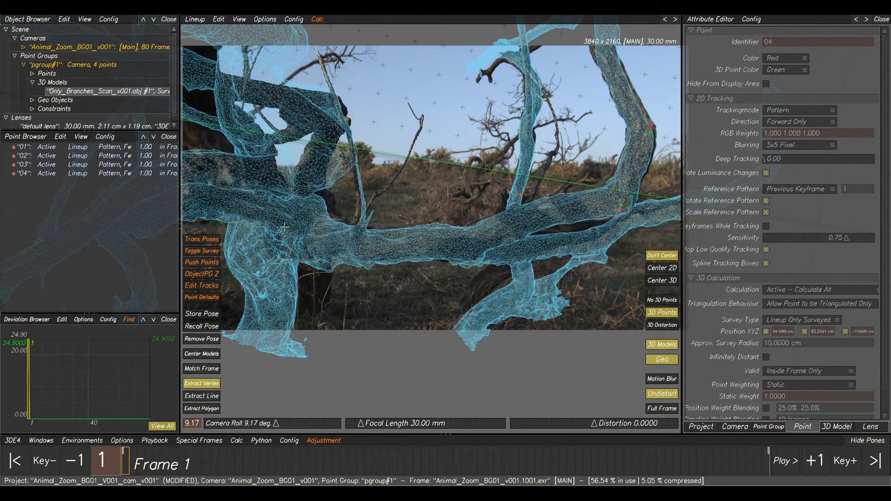
{"action": "left_click", "coordinate": [331, 199]}
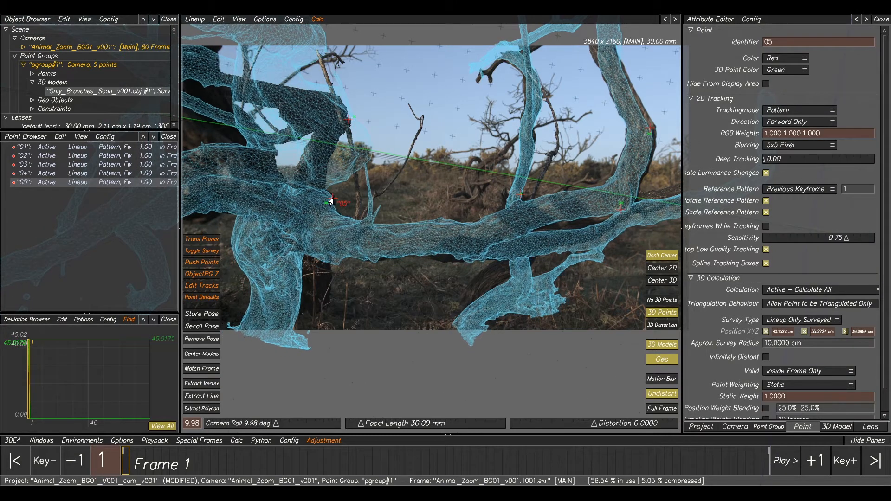
Step: Reduce the focal length to about 20.07 mm to fit the scan to the plate, and deselect point 05
{"action": "middle_click_drag", "start_coordinate": [561, 163], "coordinate": [516, 208]}
{"action": "right_click_drag", "start_coordinate": [491, 273], "coordinate": [465, 300]}
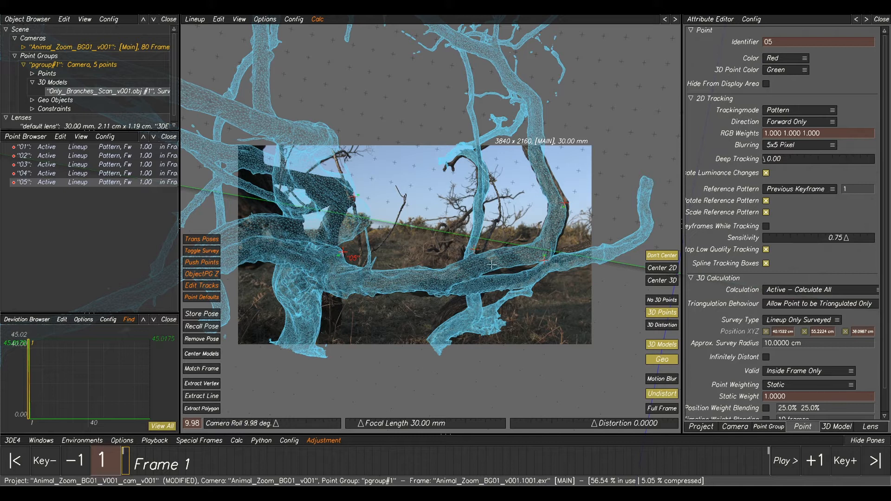
{"action": "left_click_drag", "start_coordinate": [360, 425], "coordinate": [374, 372]}
{"action": "mouse_move", "coordinate": [358, 426]}
{"action": "left_mouse_down"}
{"action": "mouse_move", "coordinate": [354, 408]}
{"action": "mouse_move", "coordinate": [358, 427]}
{"action": "left_mouse_up"}
{"action": "left_click", "coordinate": [374, 305]}
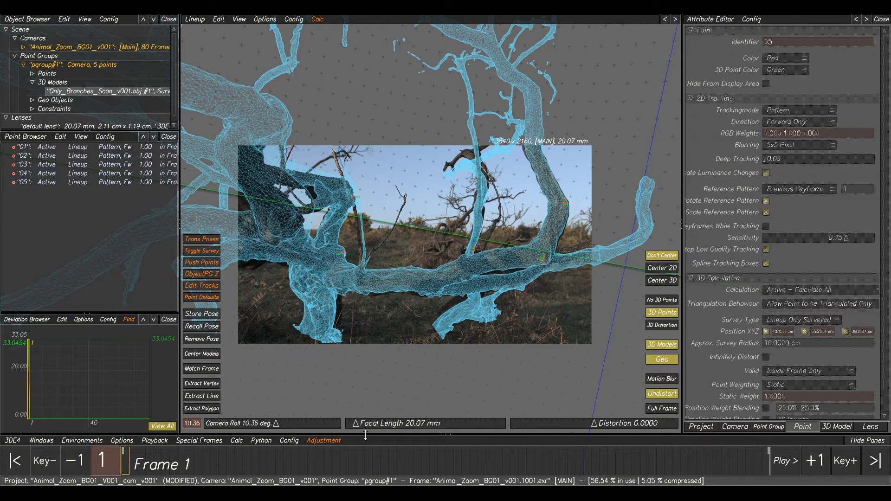
Step: Extract a vertex as point 06 on the hooked side twig of the thin middle upright branch and align it with the plate
{"action": "scroll", "coordinate": [406, 246], "scroll_direction": "up", "scroll_amount": 1}
{"action": "scroll", "coordinate": [415, 249], "scroll_direction": "up", "scroll_amount": 1}
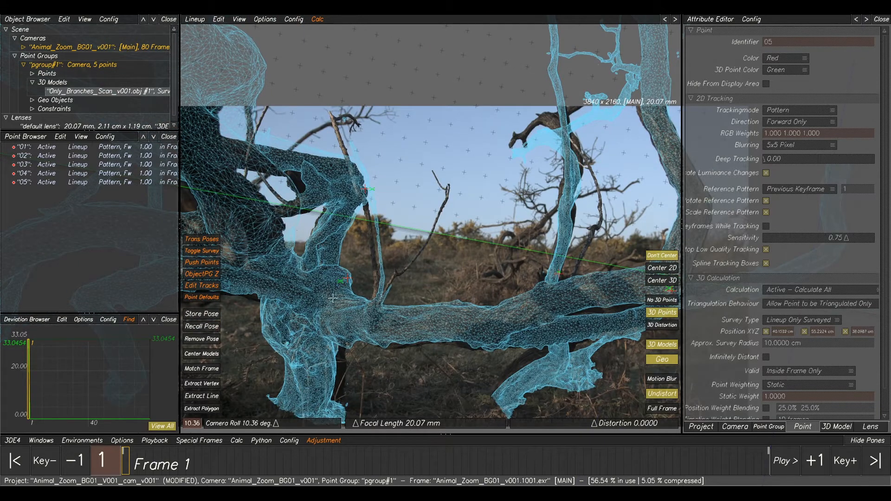
{"action": "left_click", "coordinate": [200, 383]}
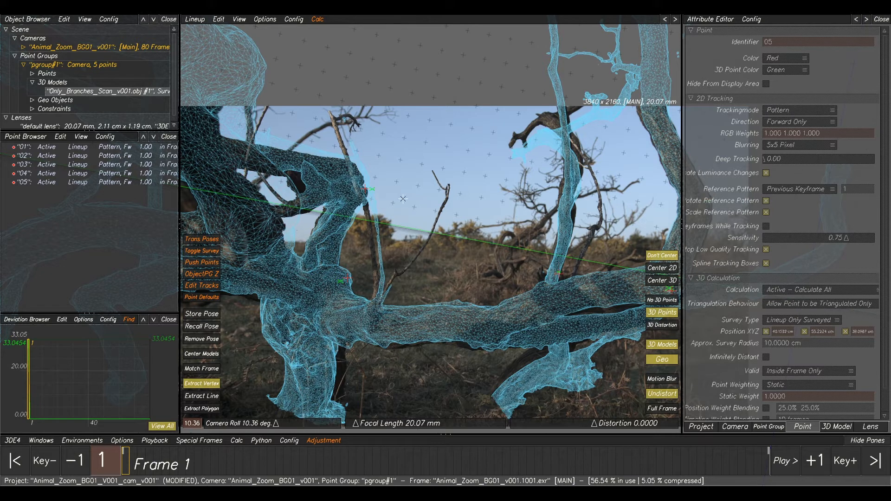
{"action": "middle_click_drag", "start_coordinate": [491, 159], "coordinate": [421, 184]}
{"action": "left_click", "coordinate": [467, 167]}
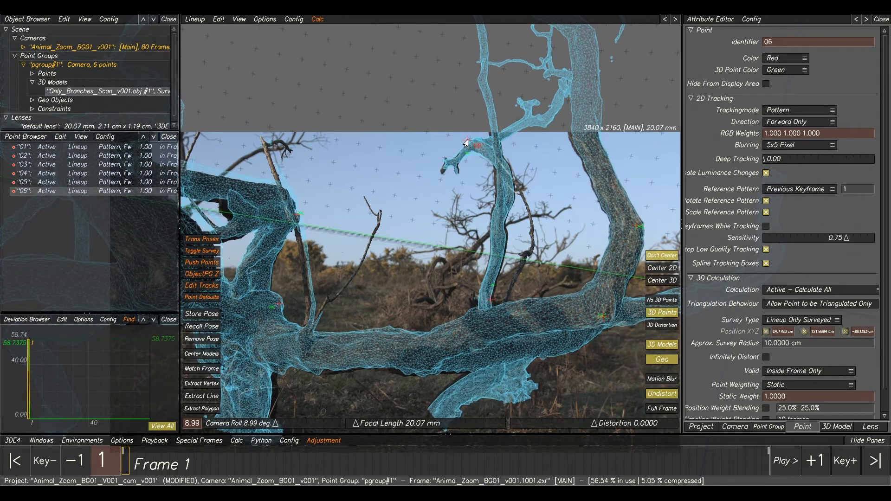
Step: Realign point 02 at the outer tip of the upper left branch with the plate, and deselect it
{"action": "scroll", "coordinate": [449, 158], "scroll_direction": "up", "scroll_amount": 5}
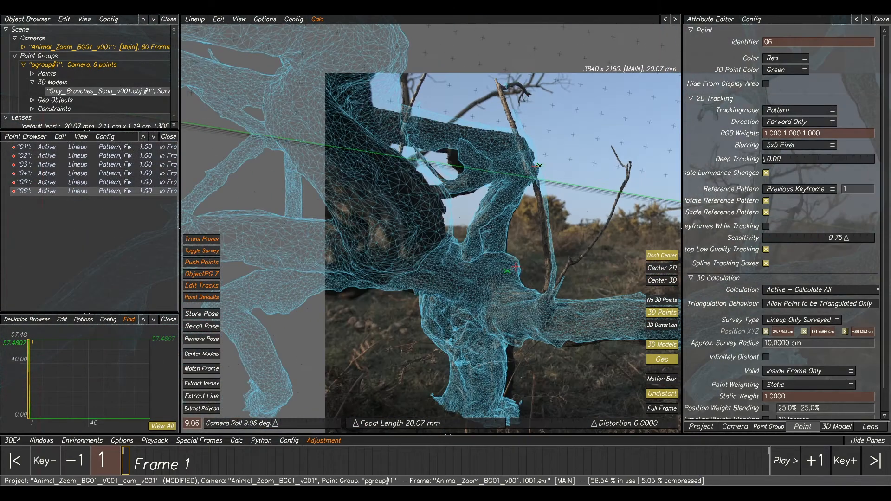
{"action": "left_click_drag", "start_coordinate": [538, 166], "coordinate": [528, 179]}
{"action": "left_click", "coordinate": [468, 230]}
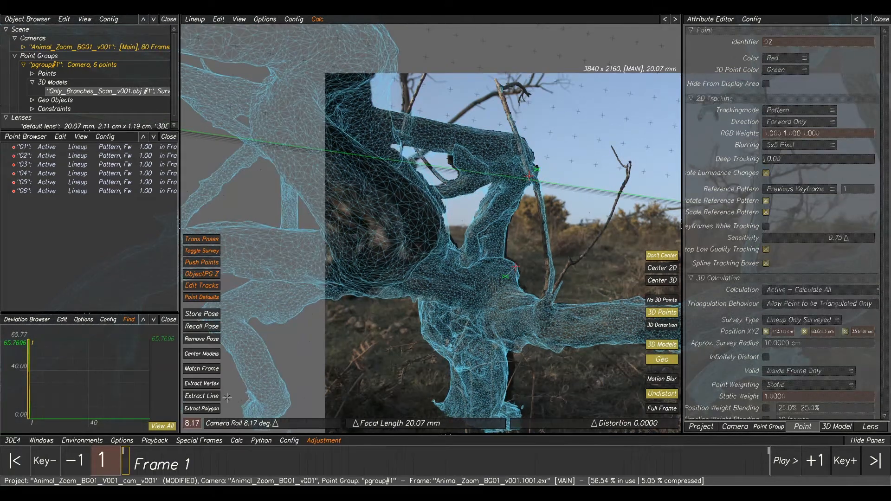
Step: Extract a vertex as point 07 on the large dark foreground limb, compare with the scan hidden and shown, fine-tune the point's alignment, and deselect it
{"action": "left_click", "coordinate": [210, 384]}
{"action": "left_click_drag", "start_coordinate": [419, 237], "coordinate": [380, 246]}
{"action": "left_click", "coordinate": [662, 345]}
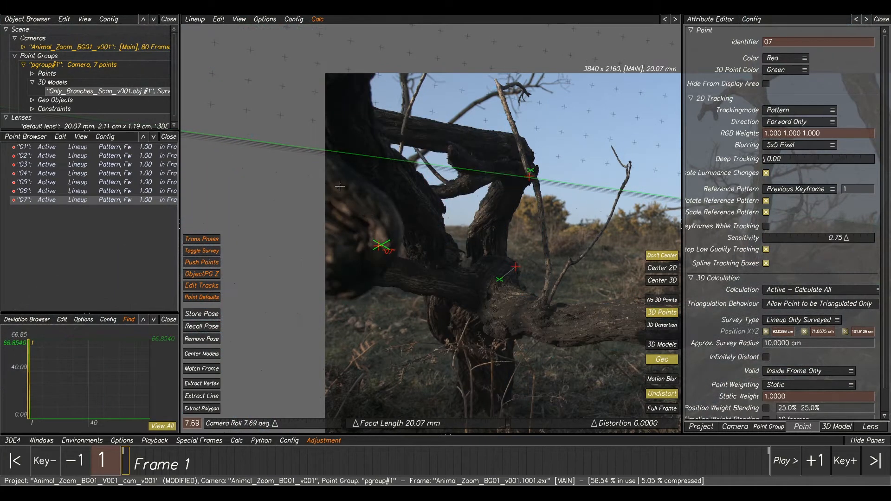
{"action": "left_click", "coordinate": [662, 346]}
{"action": "left_click", "coordinate": [663, 346]}
{"action": "left_click", "coordinate": [663, 346]}
{"action": "left_click", "coordinate": [662, 346]}
{"action": "left_click", "coordinate": [663, 346]}
{"action": "left_click", "coordinate": [663, 346]}
{"action": "left_click", "coordinate": [662, 346]}
{"action": "left_click", "coordinate": [662, 346]}
{"action": "left_click", "coordinate": [662, 346]}
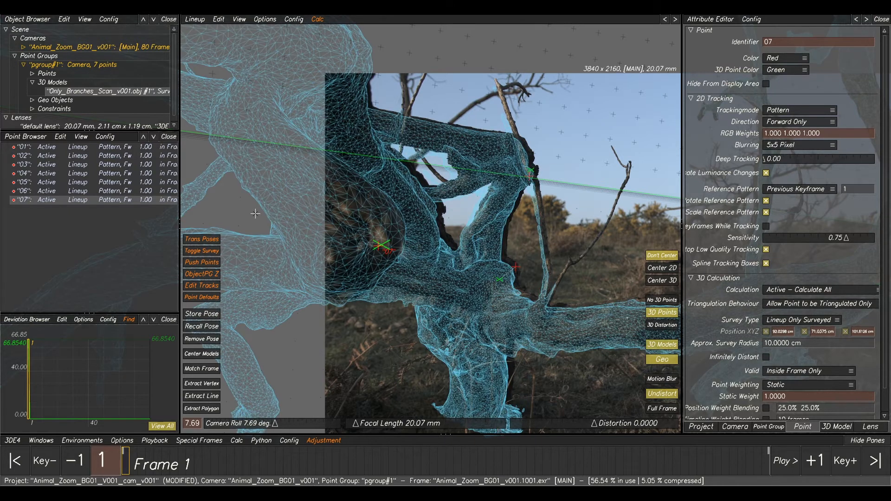
{"action": "left_click_drag", "start_coordinate": [379, 246], "coordinate": [381, 244]}
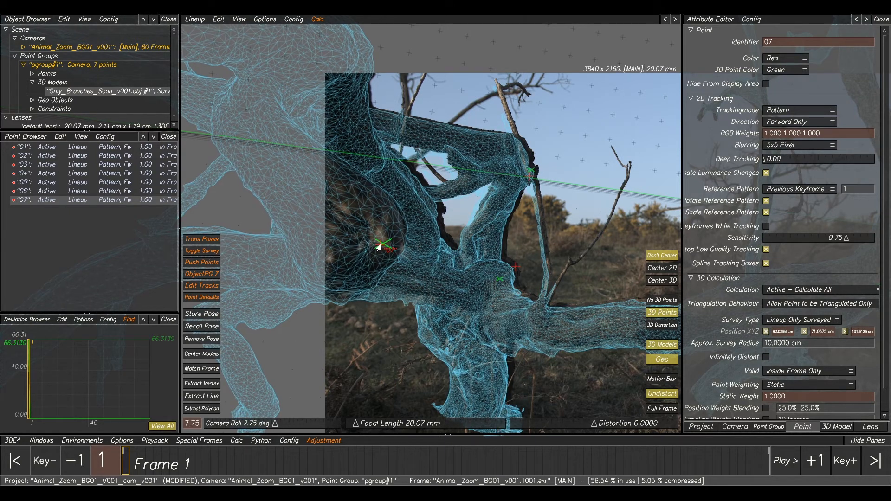
{"action": "left_click", "coordinate": [393, 138]}
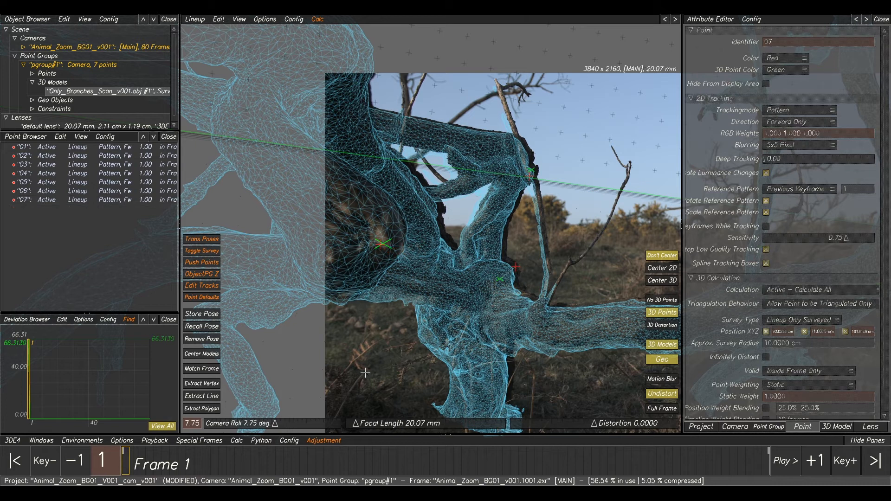
Step: Extract a vertex as point 08 on the top edge of the upper left branch near the trunk and align it with the plate
{"action": "left_click", "coordinate": [208, 383]}
{"action": "left_click", "coordinate": [385, 115]}
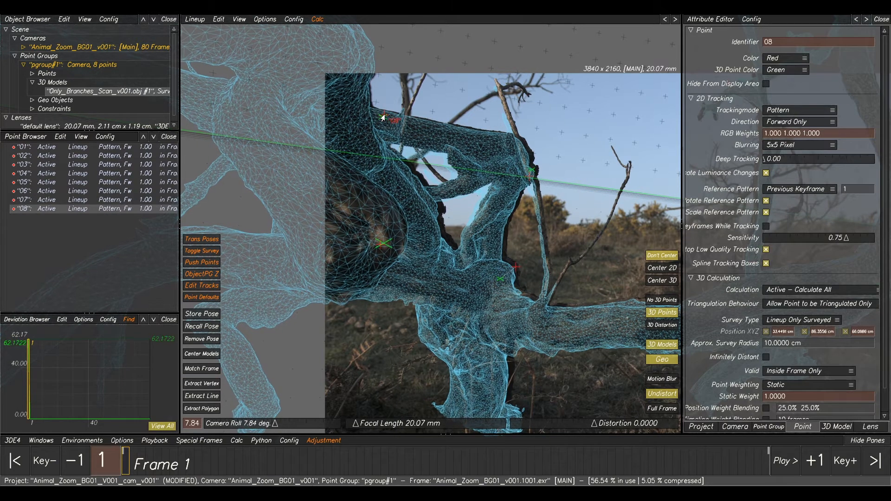
{"action": "left_click_drag", "start_coordinate": [388, 113], "coordinate": [392, 113]}
Step: Reduce the focal length to about 19.20 mm to fit the scan to the whole plate
{"action": "scroll", "coordinate": [566, 358], "scroll_direction": "down", "scroll_amount": 1}
{"action": "middle_click_drag", "start_coordinate": [566, 358], "coordinate": [411, 299]}
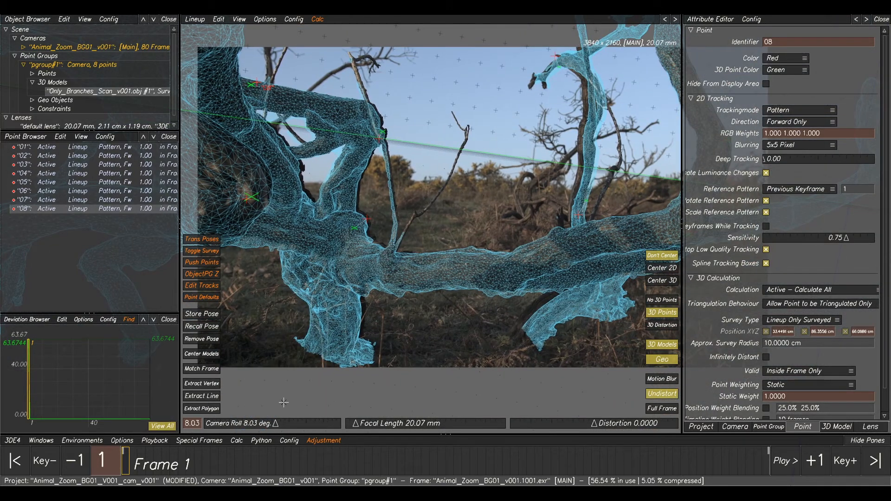
{"action": "left_click_drag", "start_coordinate": [355, 425], "coordinate": [354, 425]}
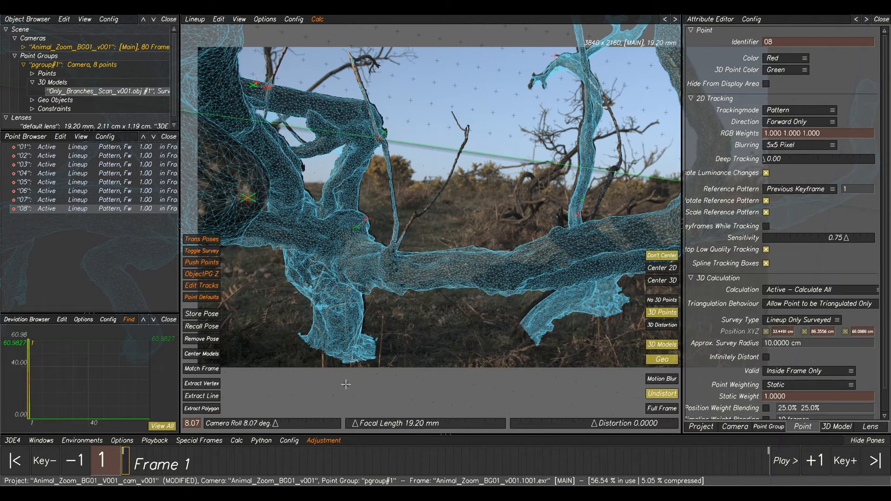
Step: Realign point 04 at the base of the thin middle branch and point 01 at the base of the right trunk
{"action": "middle_click_drag", "start_coordinate": [592, 152], "coordinate": [459, 167]}
{"action": "scroll", "coordinate": [450, 223], "scroll_direction": "up", "scroll_amount": 5}
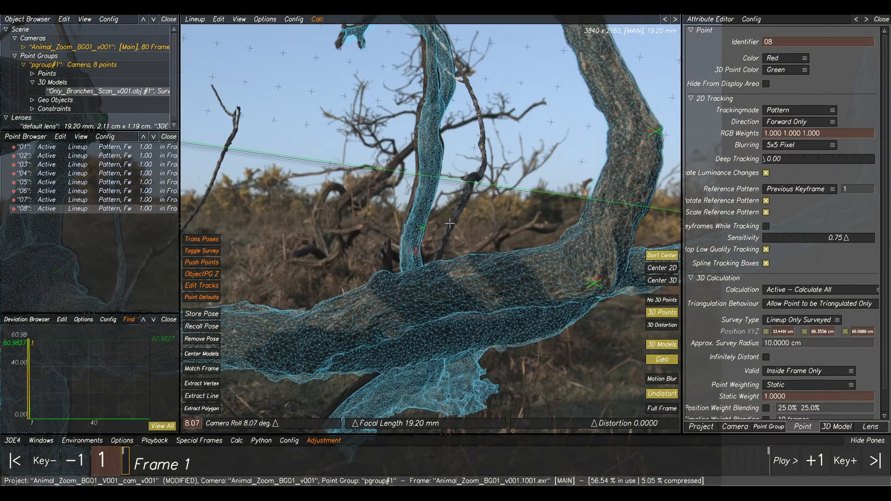
{"action": "left_click_drag", "start_coordinate": [410, 253], "coordinate": [410, 247]}
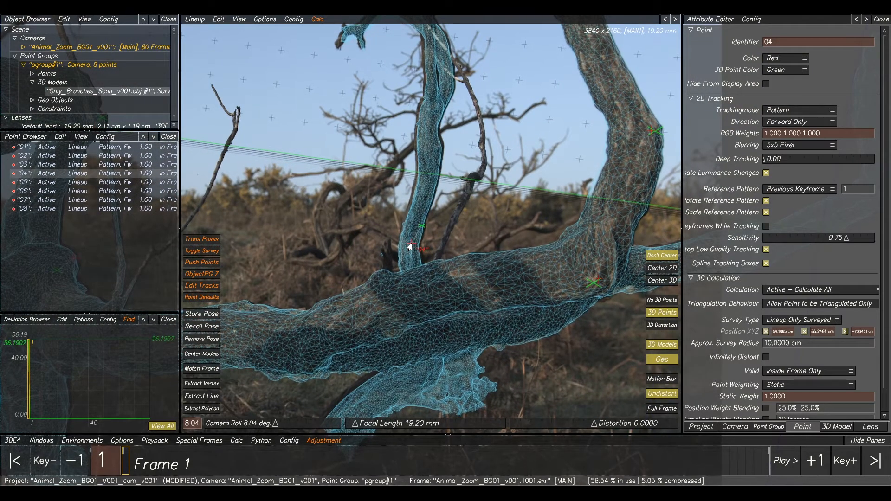
{"action": "scroll", "coordinate": [425, 232], "scroll_direction": "down", "scroll_amount": 5}
{"action": "scroll", "coordinate": [559, 195], "scroll_direction": "up", "scroll_amount": 4}
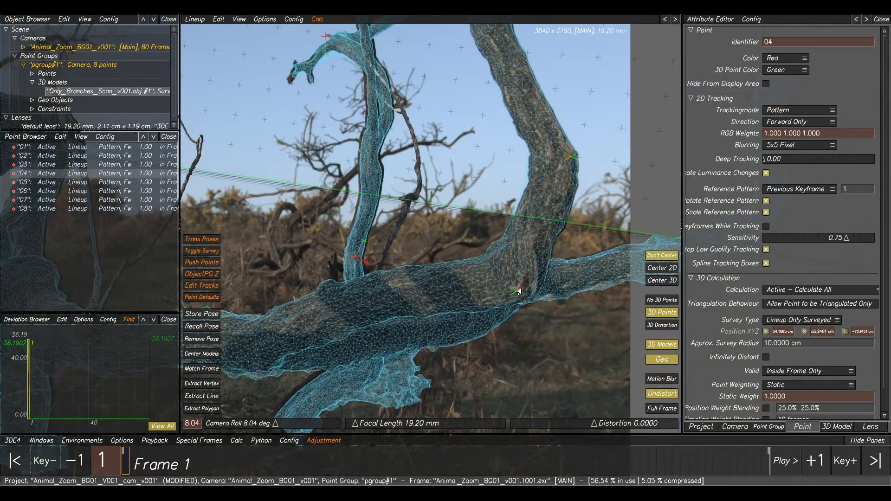
{"action": "left_click_drag", "start_coordinate": [521, 288], "coordinate": [523, 288]}
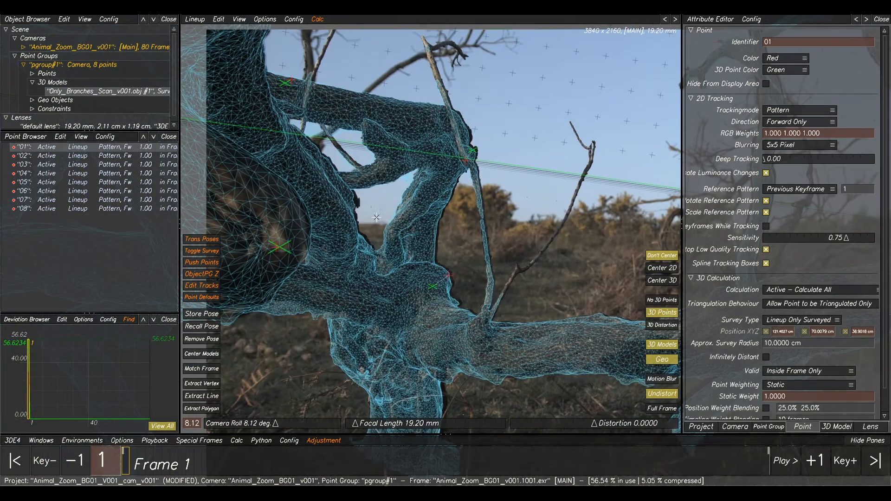
Step: Realign points 07 and 08 on the left limbs and point 05 on the left trunk's bulge with the plate
{"action": "left_click_drag", "start_coordinate": [279, 248], "coordinate": [274, 252]}
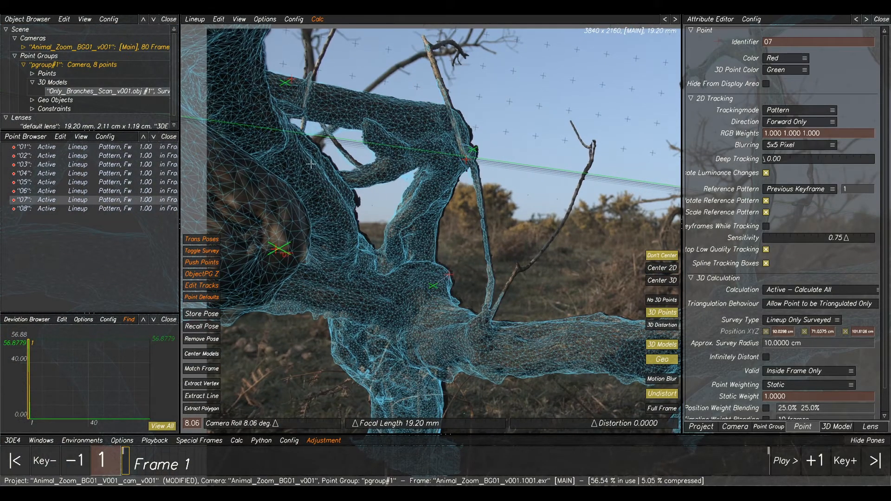
{"action": "middle_click_drag", "start_coordinate": [302, 97], "coordinate": [298, 141]}
{"action": "left_click_drag", "start_coordinate": [283, 126], "coordinate": [290, 124]}
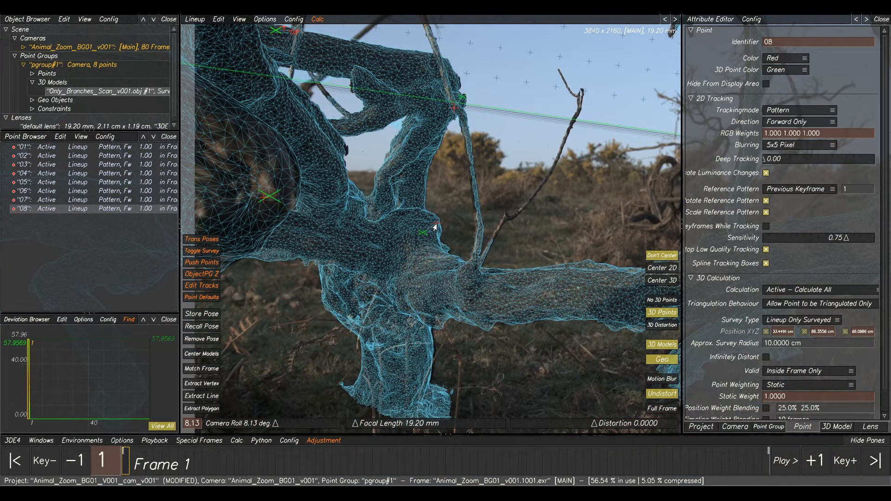
{"action": "left_click_drag", "start_coordinate": [435, 226], "coordinate": [440, 223]}
Step: Try a focal length of about 18.33 mm and return it to 19.20 mm
{"action": "right_click_drag", "start_coordinate": [519, 352], "coordinate": [520, 388]}
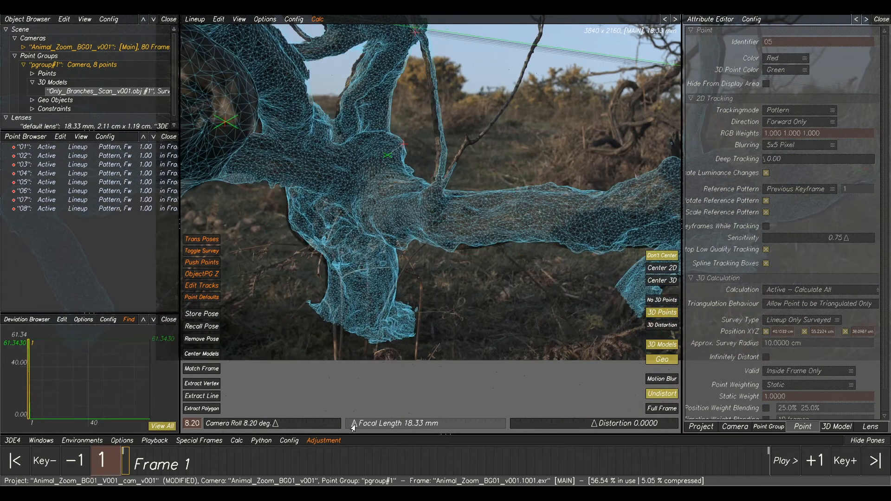
{"action": "left_click_drag", "start_coordinate": [356, 425], "coordinate": [354, 427]}
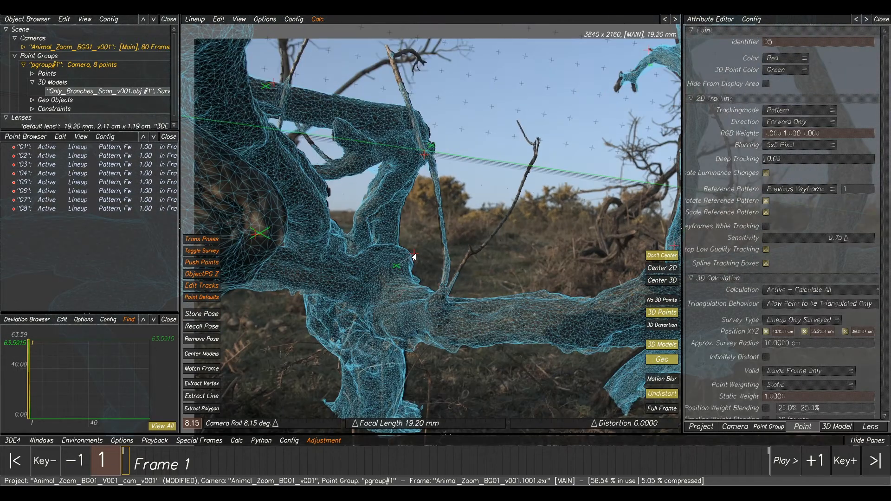
Step: Nudge points 05, 07 and 08 on the left side again to refine the scan's fit to the plate
{"action": "left_click", "coordinate": [413, 256]}
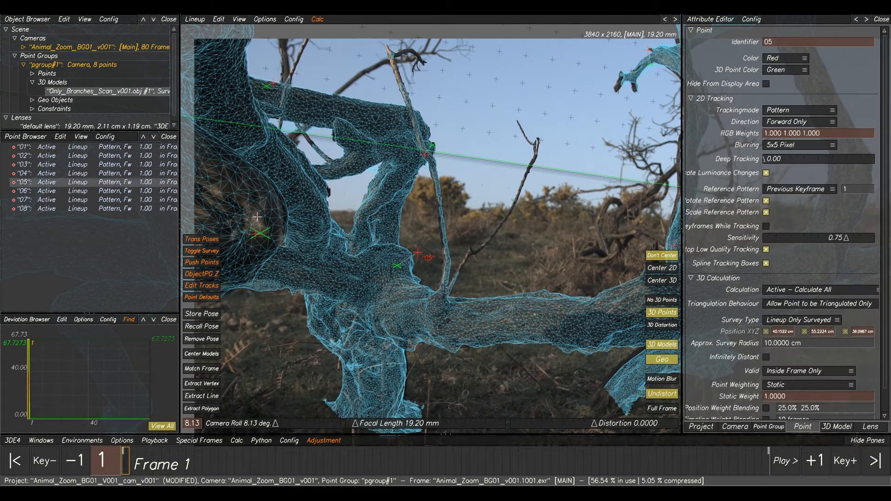
{"action": "left_click", "coordinate": [250, 236]}
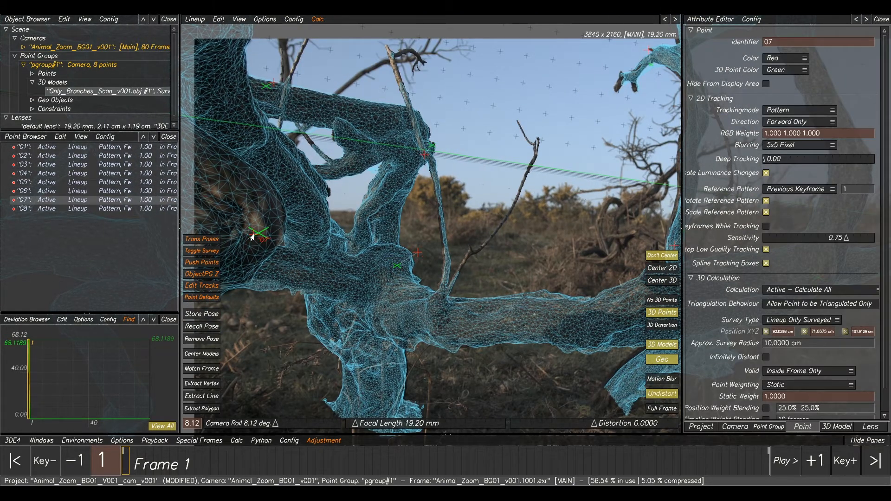
{"action": "left_click", "coordinate": [270, 87]}
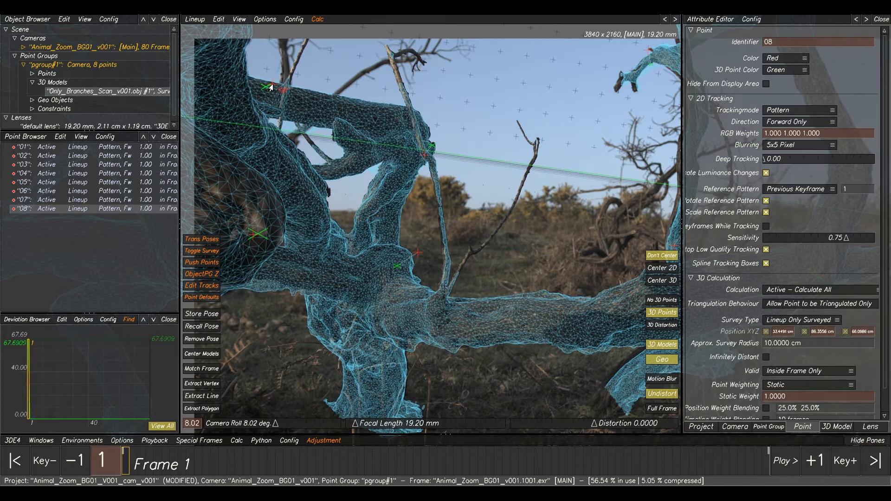
Step: Shift point 04 at the base of the thin middle upright branch to match the plate more closely
{"action": "middle_click_drag", "start_coordinate": [631, 274], "coordinate": [549, 222]}
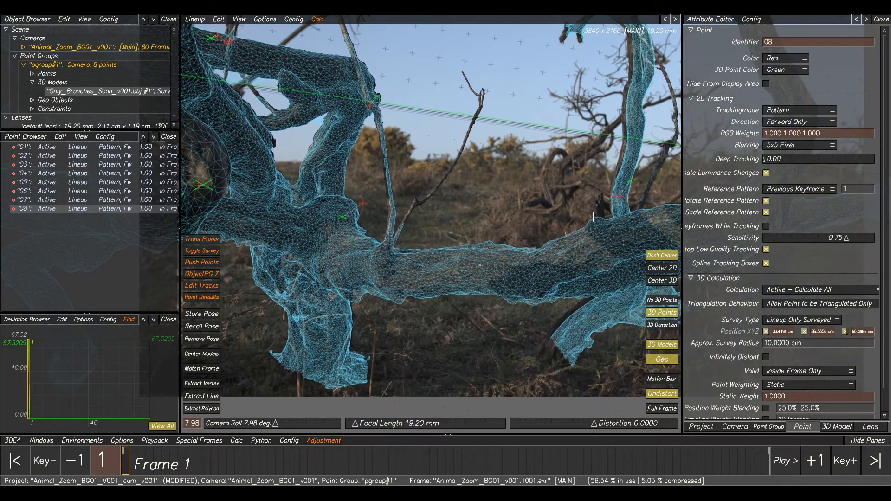
{"action": "middle_click_drag", "start_coordinate": [603, 241], "coordinate": [443, 230]}
{"action": "scroll", "coordinate": [443, 229], "scroll_direction": "up", "scroll_amount": 1}
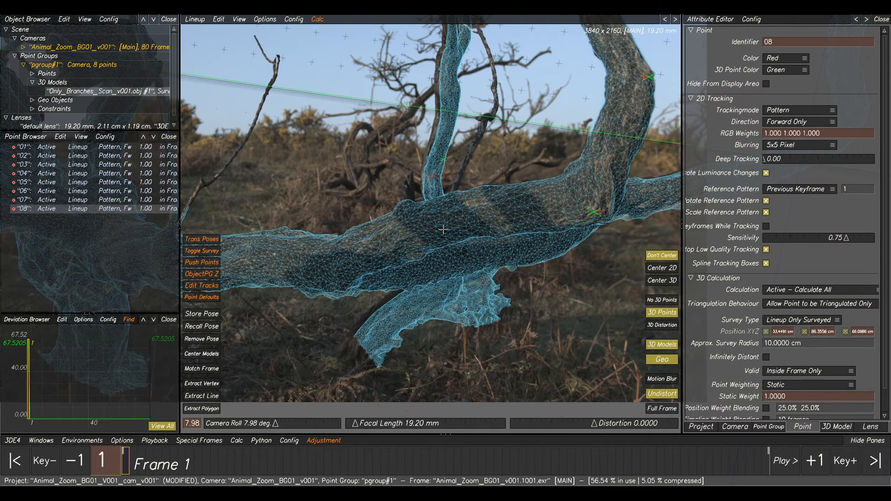
{"action": "left_click", "coordinate": [430, 176]}
{"action": "left_click_drag", "start_coordinate": [419, 175], "coordinate": [420, 175]}
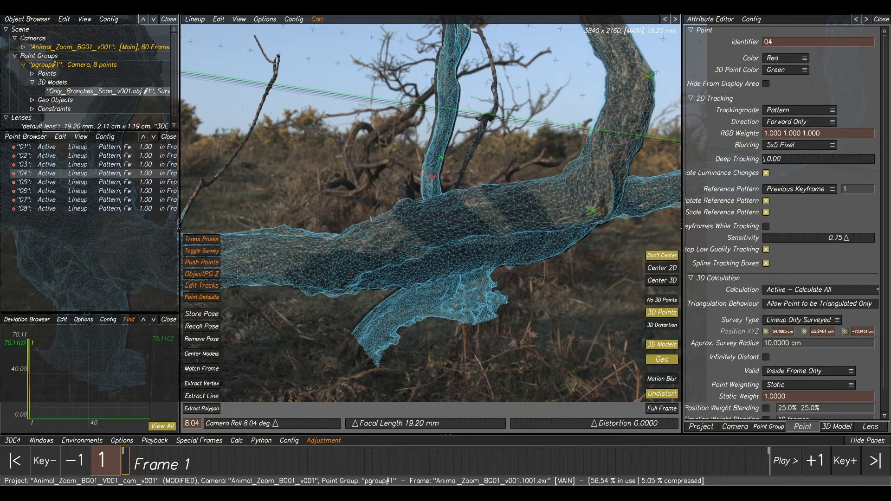
Step: Realign point 06 on the hooked side twig of the thin middle branch with the plate
{"action": "middle_click_drag", "start_coordinate": [514, 187], "coordinate": [487, 317]}
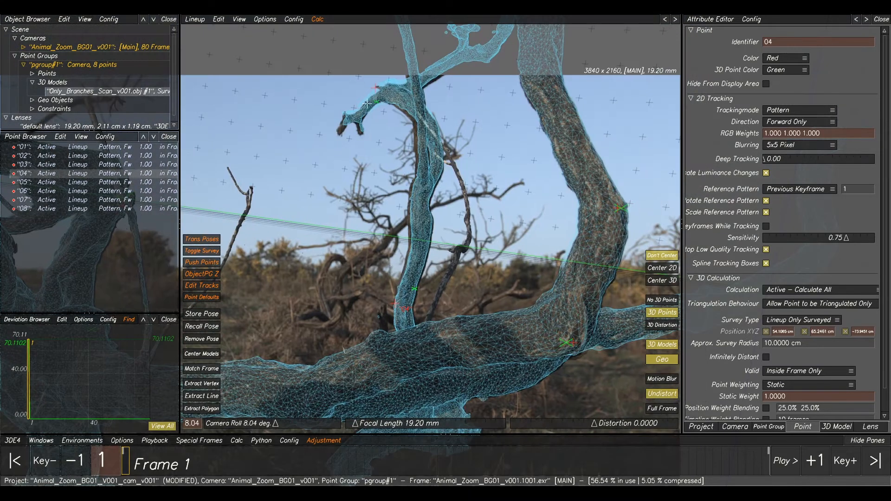
{"action": "left_click_drag", "start_coordinate": [374, 88], "coordinate": [371, 98]}
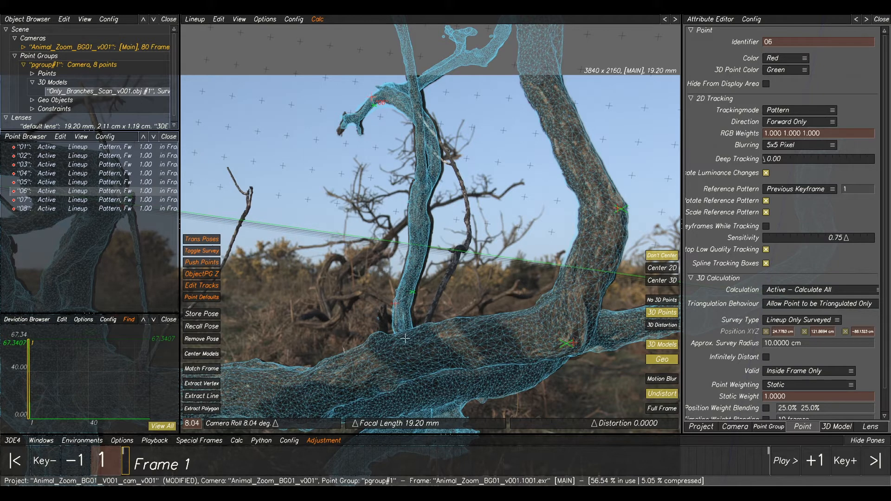
{"action": "left_click_drag", "start_coordinate": [373, 97], "coordinate": [373, 99]}
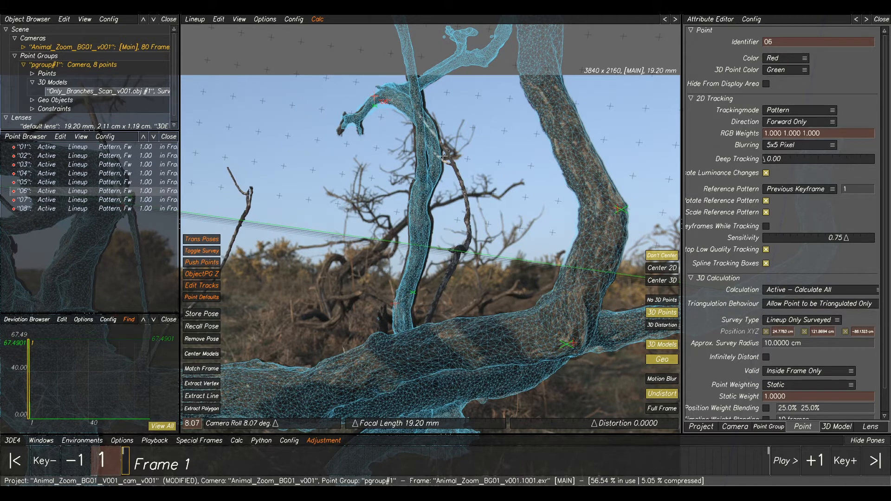
Step: Refine point 02 at the upper left branch's tip and point 08 near its junction with the trunk against the plate
{"action": "middle_click_drag", "start_coordinate": [462, 380], "coordinate": [505, 280]}
{"action": "scroll", "coordinate": [449, 173], "scroll_direction": "down", "scroll_amount": 2}
{"action": "middle_click_drag", "start_coordinate": [453, 175], "coordinate": [466, 200]}
{"action": "middle_click_drag", "start_coordinate": [375, 162], "coordinate": [468, 162]}
{"action": "left_click_drag", "start_coordinate": [354, 151], "coordinate": [357, 153]}
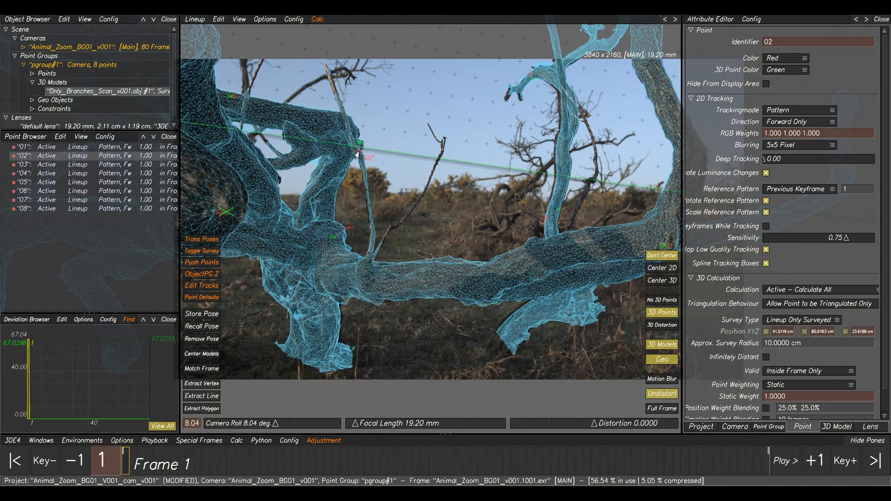
{"action": "left_click_drag", "start_coordinate": [234, 99], "coordinate": [235, 100]}
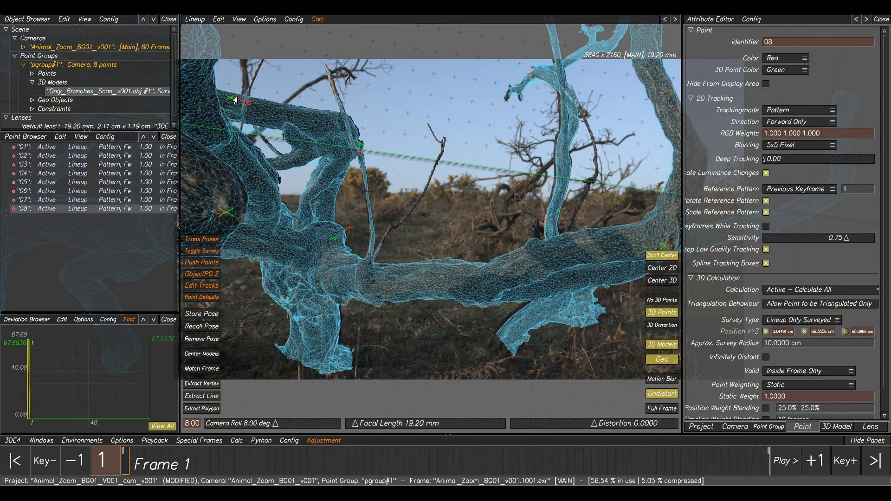
{"action": "scroll", "coordinate": [420, 209], "scroll_direction": "down", "scroll_amount": 2}
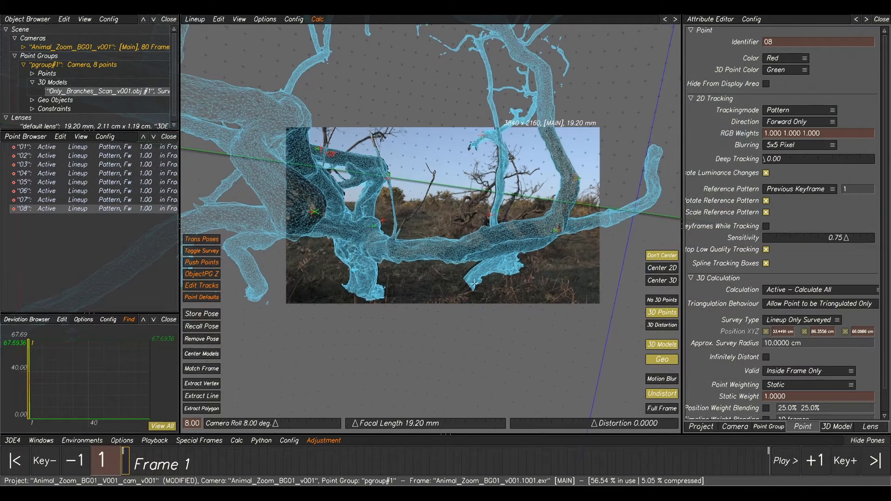
{"action": "scroll", "coordinate": [527, 208], "scroll_direction": "up", "scroll_amount": 2}
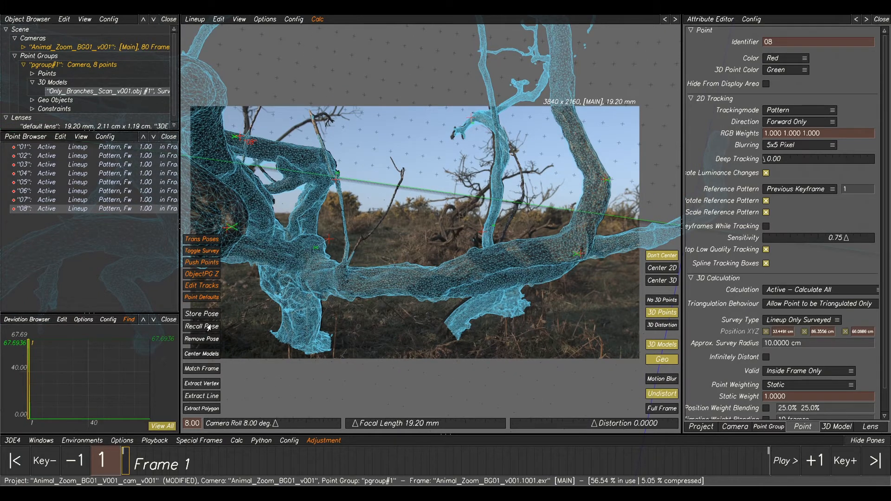
{"action": "middle_click_drag", "start_coordinate": [508, 186], "coordinate": [496, 194]}
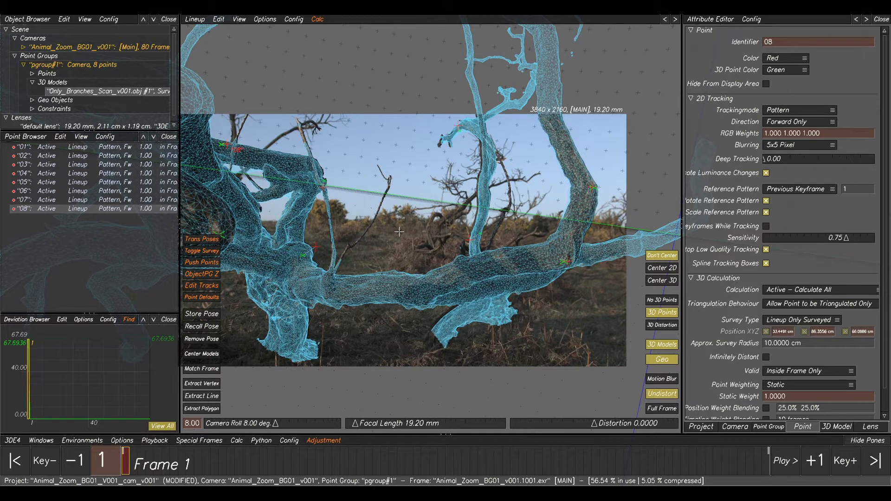
{"action": "middle_click_drag", "start_coordinate": [352, 242], "coordinate": [378, 243]}
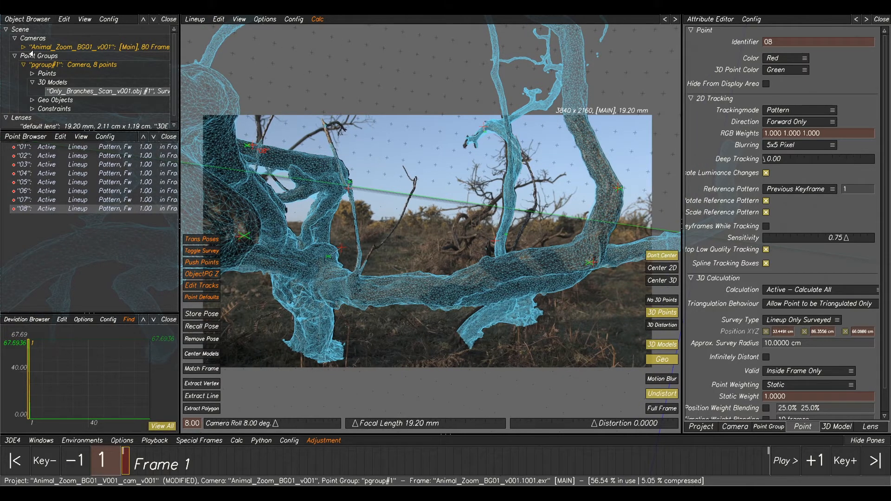
Step: Add a new reference camera to the scene and make it the current camera
{"action": "left_click", "coordinate": [22, 66]}
{"action": "right_click", "coordinate": [53, 49]}
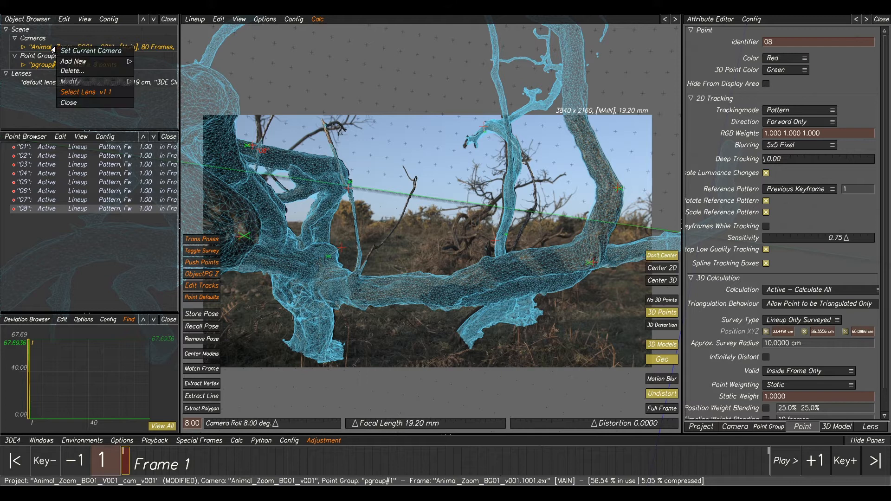
{"action": "mouse_move", "coordinate": [72, 64]}
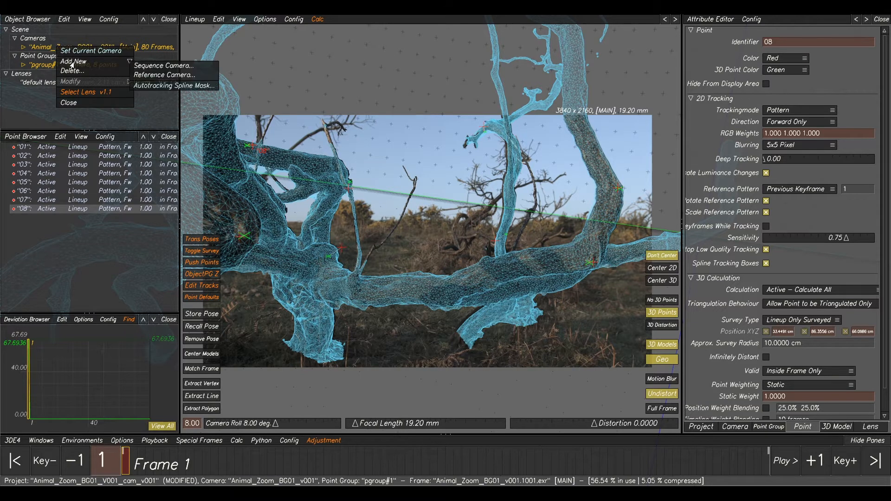
{"action": "left_click", "coordinate": [158, 76]}
{"action": "left_click", "coordinate": [47, 56]}
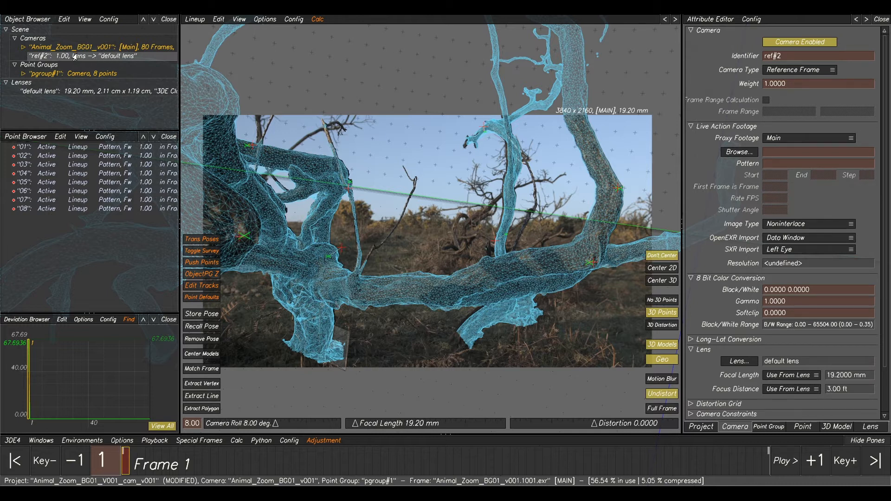
{"action": "double_click", "coordinate": [82, 59]}
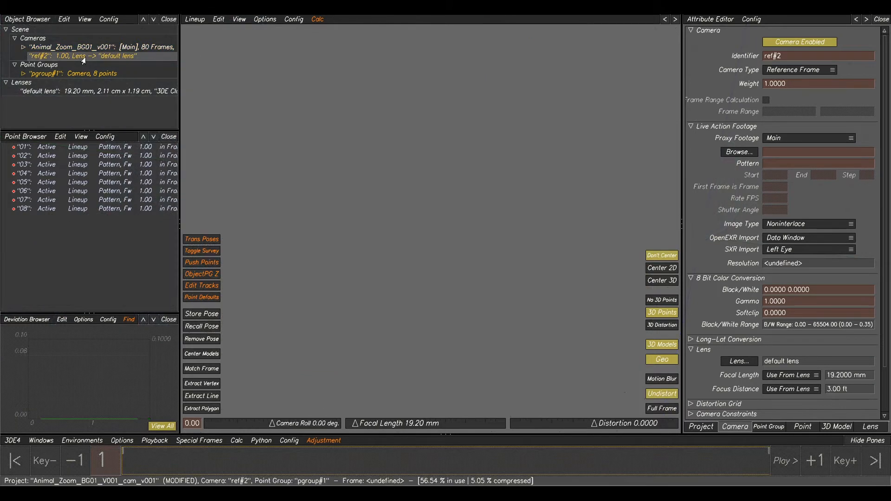
Step: Load Sigma18-35MM_19MM.exr from the Zoom Animal LensGrid folder as the reference camera's footage, with sequence grouping turned off
{"action": "left_click", "coordinate": [737, 152]}
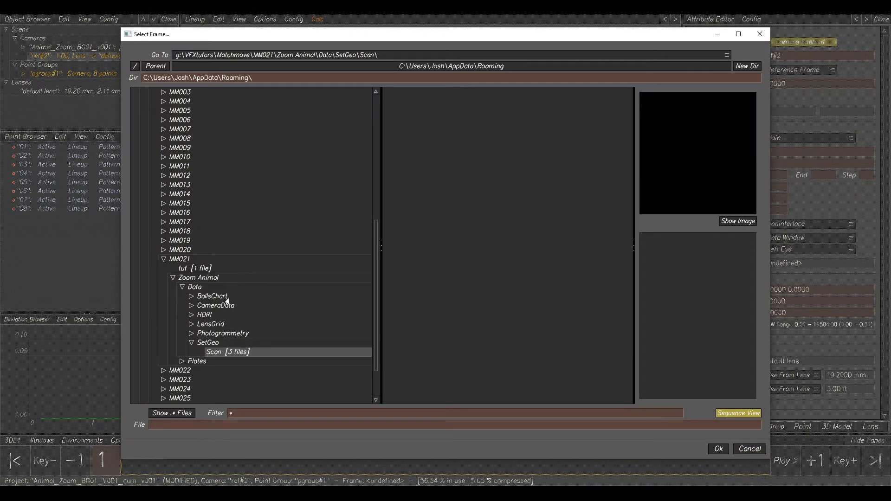
{"action": "left_click", "coordinate": [191, 343]}
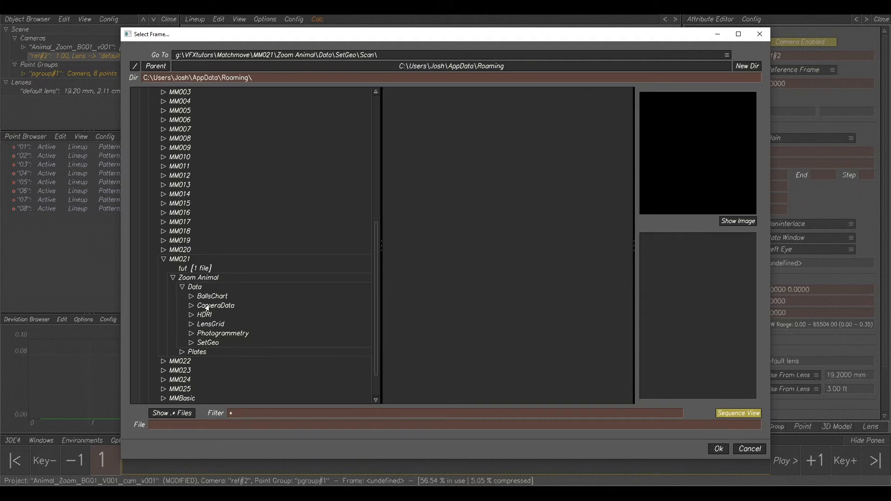
{"action": "left_click", "coordinate": [190, 325]}
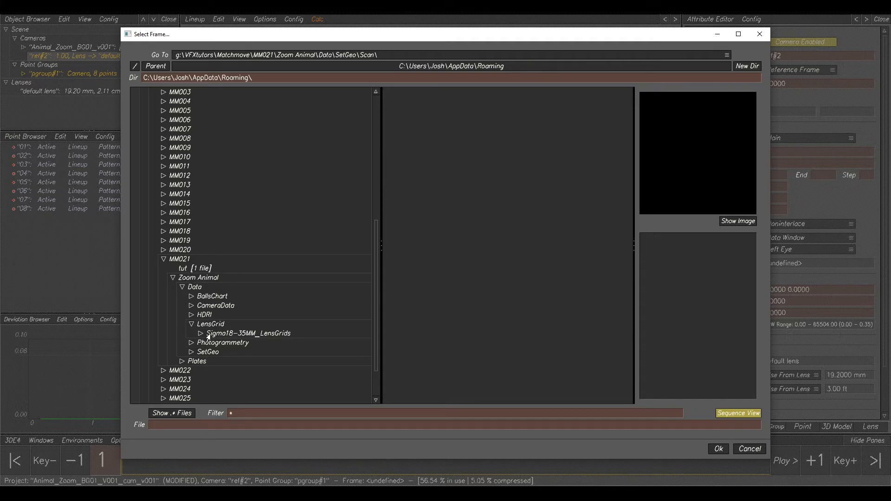
{"action": "left_click", "coordinate": [217, 336]}
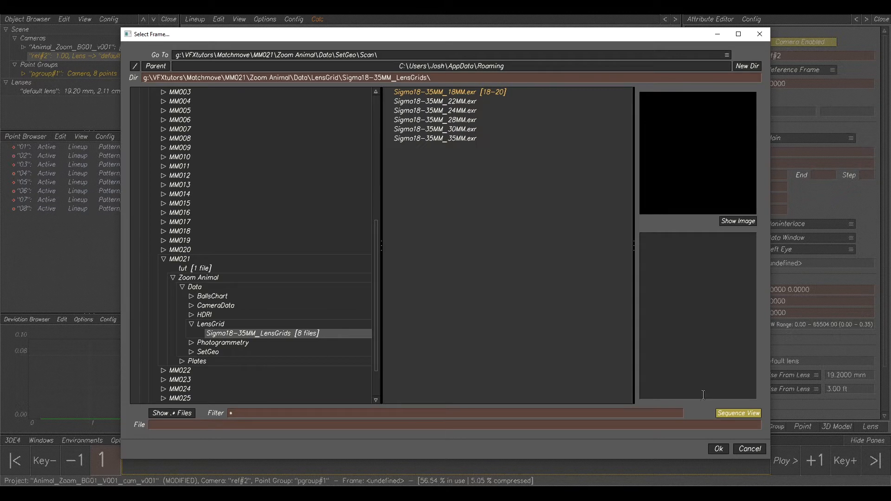
{"action": "left_click", "coordinate": [730, 414]}
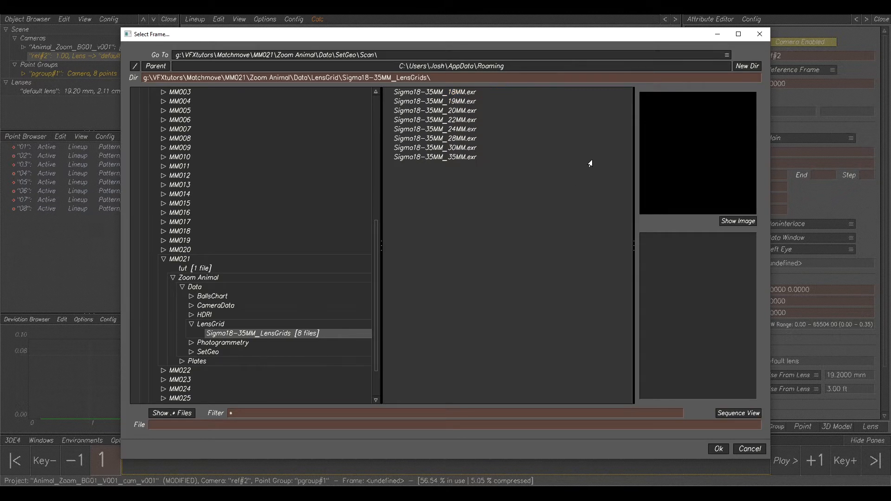
{"action": "left_click", "coordinate": [452, 102]}
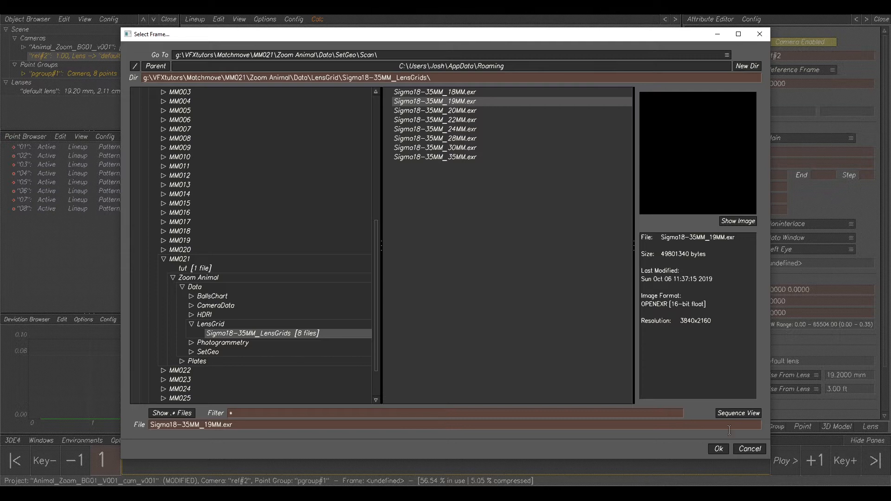
{"action": "key", "text": "Return"}
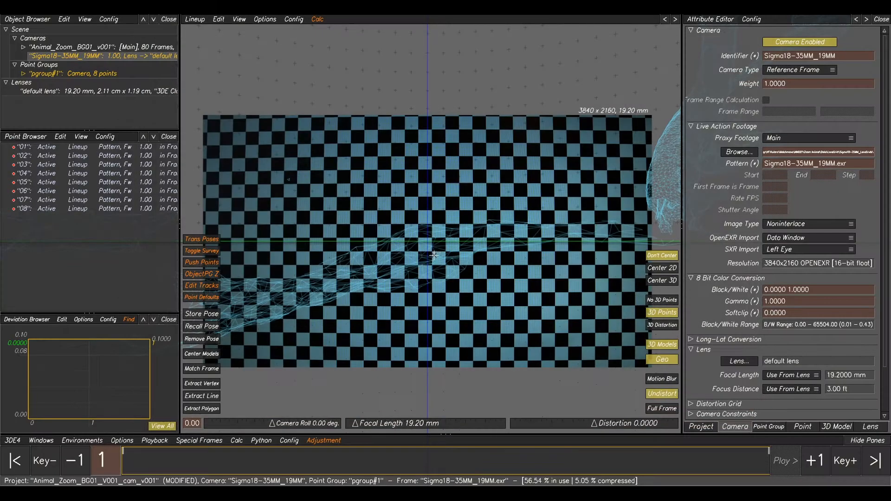
Step: Show the lens chart in the Distortion Grid view and set its gamma to 2.2
{"action": "key", "text": "F7"}
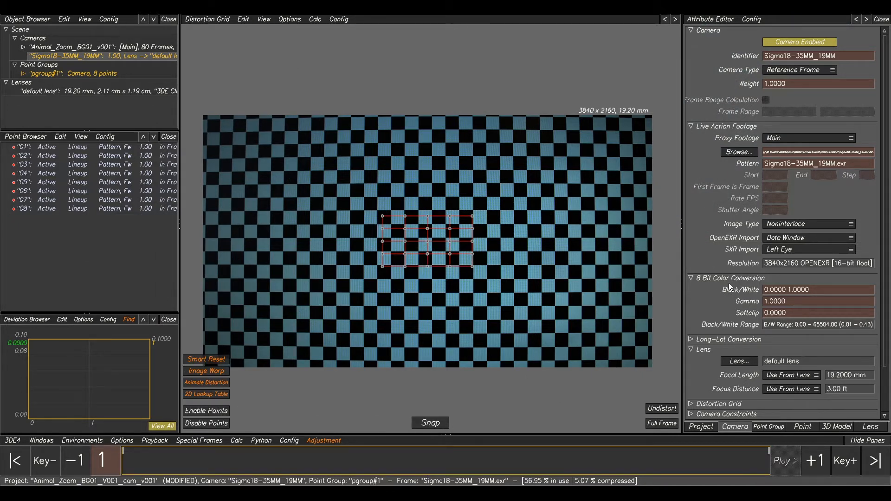
{"action": "left_click", "coordinate": [791, 301]}
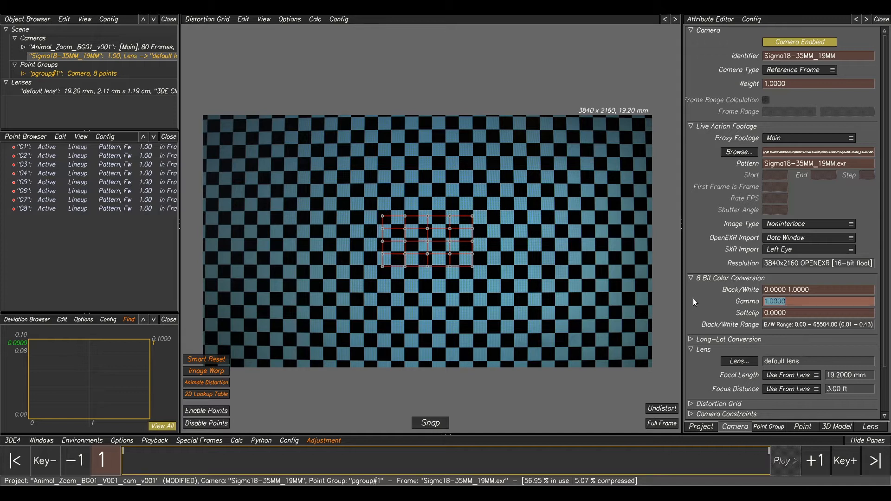
{"action": "type", "text": "2.2"}
{"action": "key", "text": "Return"}
Step: Align three upper-left points of the distortion grid with the corners of one black checker square, and snap the whole grid to the chart
{"action": "scroll", "coordinate": [385, 234], "scroll_direction": "up", "scroll_amount": 3}
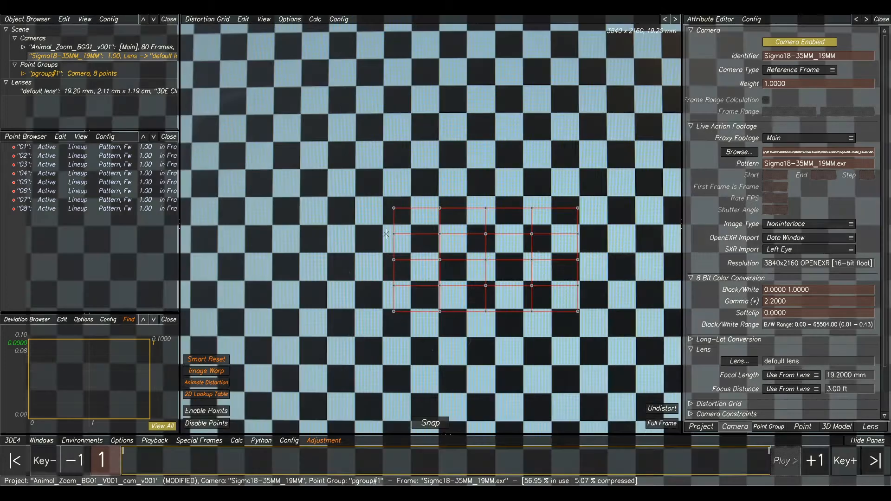
{"action": "scroll", "coordinate": [402, 238], "scroll_direction": "up", "scroll_amount": 3}
{"action": "middle_click_drag", "start_coordinate": [411, 187], "coordinate": [413, 195]}
{"action": "scroll", "coordinate": [415, 209], "scroll_direction": "down", "scroll_amount": 4}
{"action": "scroll", "coordinate": [492, 207], "scroll_direction": "up", "scroll_amount": 2}
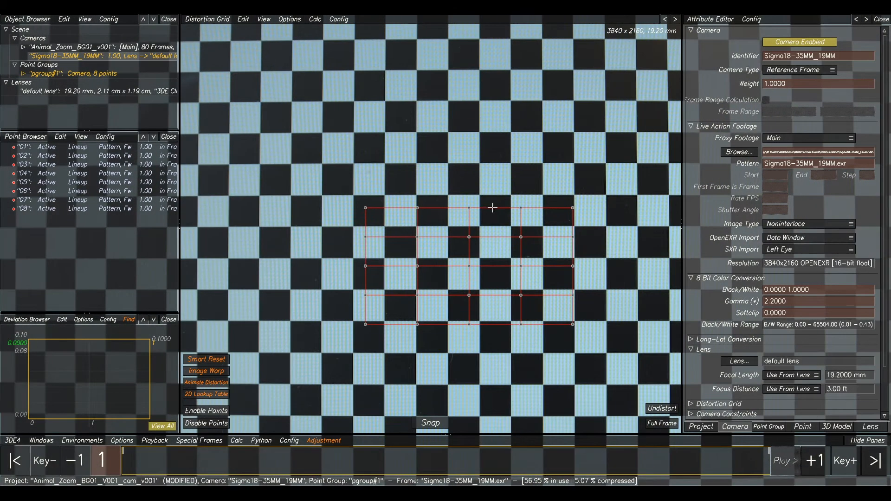
{"action": "scroll", "coordinate": [432, 246], "scroll_direction": "up", "scroll_amount": 2}
{"action": "left_click_drag", "start_coordinate": [357, 217], "coordinate": [342, 203]}
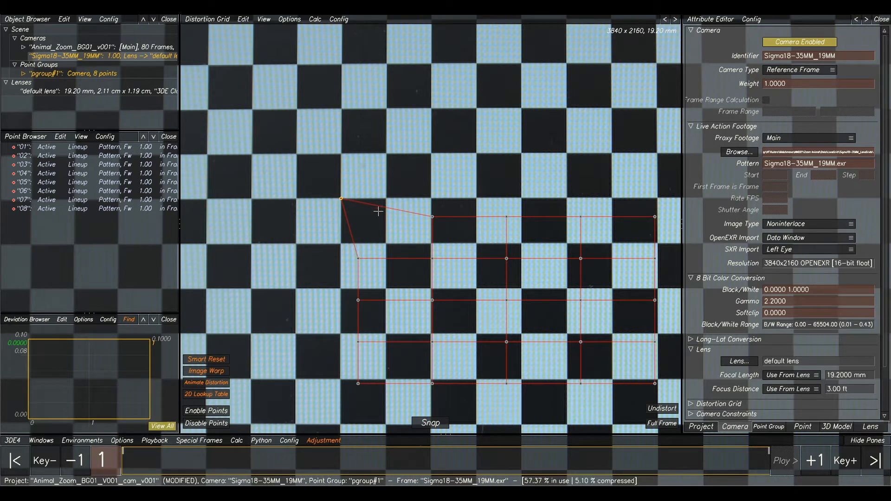
{"action": "left_click_drag", "start_coordinate": [432, 218], "coordinate": [387, 203]}
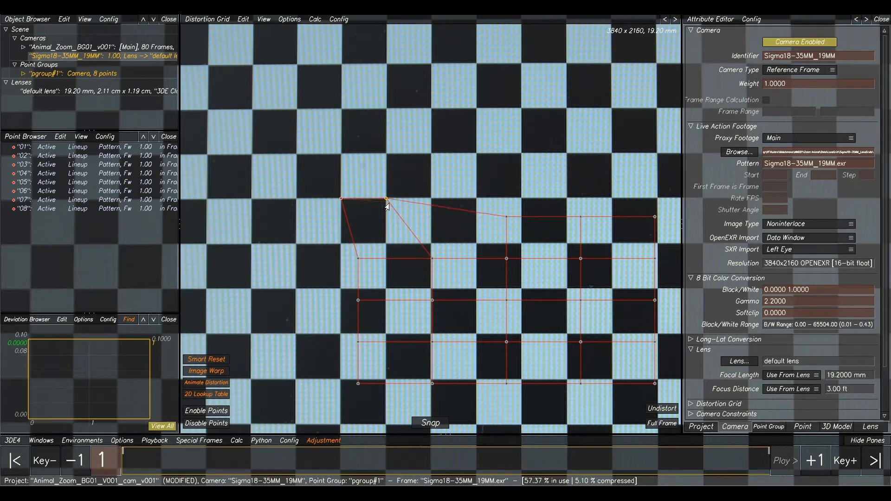
{"action": "left_click_drag", "start_coordinate": [357, 259], "coordinate": [341, 243]}
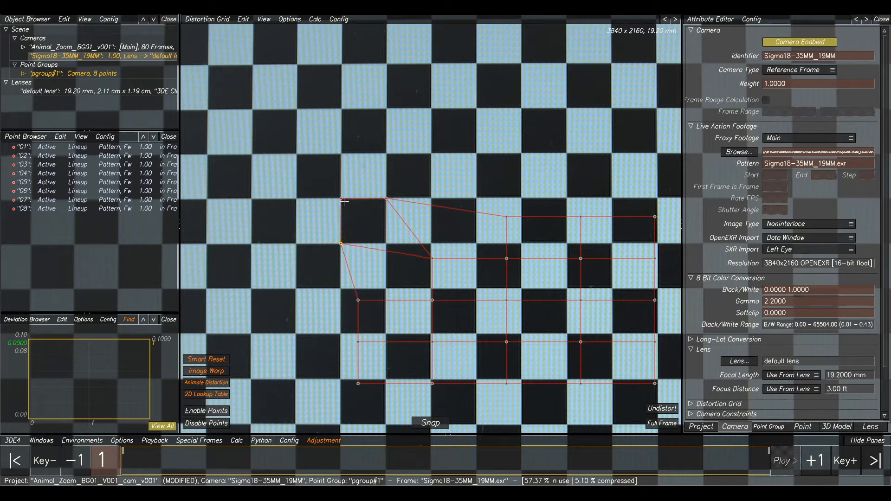
{"action": "left_click", "coordinate": [431, 423]}
Step: Extend the snapped distortion grid upward, downward and sideways until it covers nearly the whole checker chart
{"action": "scroll", "coordinate": [435, 268], "scroll_direction": "down", "scroll_amount": 3}
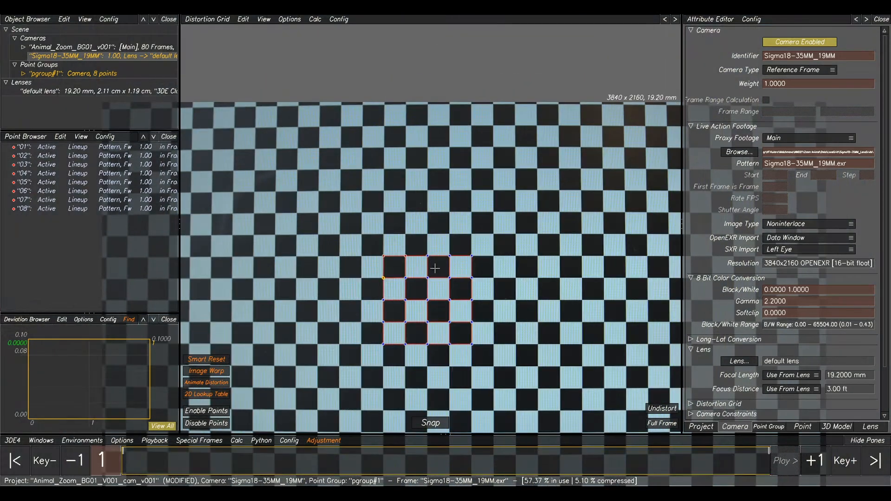
{"action": "scroll", "coordinate": [435, 268], "scroll_direction": "down", "scroll_amount": 2}
{"action": "scroll", "coordinate": [498, 206], "scroll_direction": "down", "scroll_amount": 2}
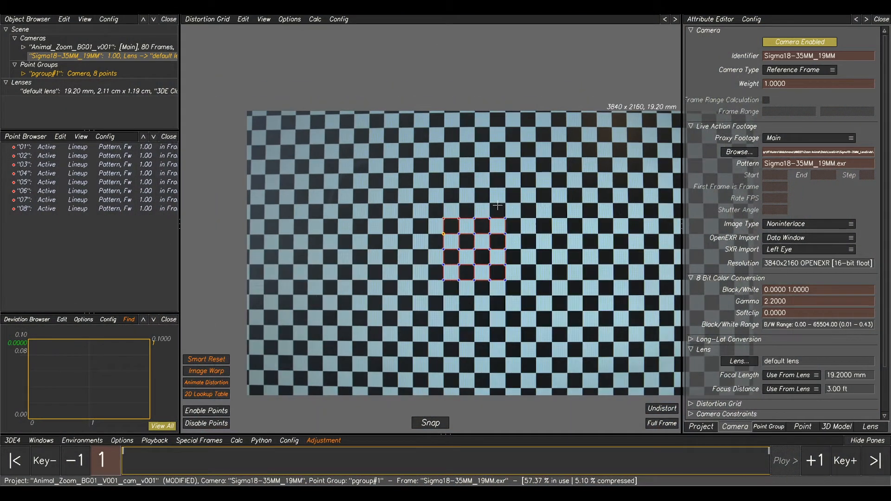
{"action": "middle_click_drag", "start_coordinate": [542, 208], "coordinate": [474, 197]}
{"action": "scroll", "coordinate": [474, 197], "scroll_direction": "down", "scroll_amount": 1}
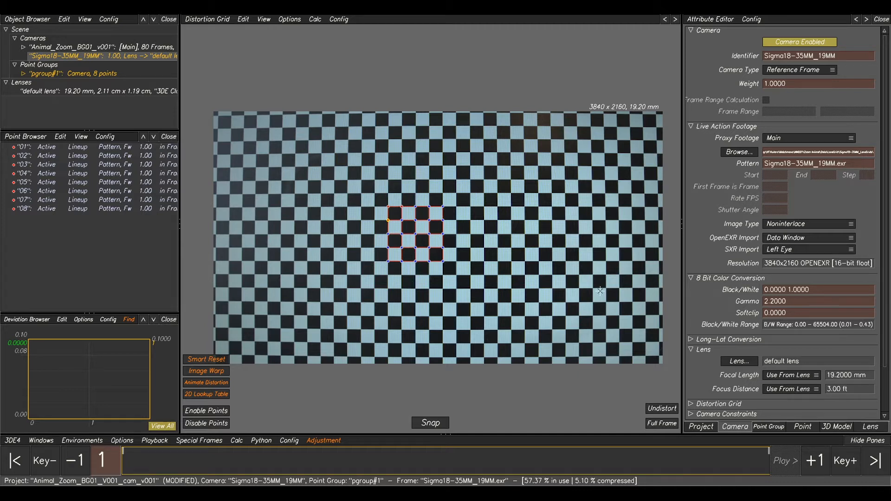
{"action": "key", "text": "Up"}
{"action": "key", "text": "Up"}
{"action": "key", "text": "Up"}
{"action": "key", "text": "Up"}
{"action": "key", "text": "Up"}
{"action": "key", "text": "Up"}
{"action": "key", "text": "Up"}
{"action": "key", "text": "Down"}
{"action": "key", "text": "Down"}
{"action": "key", "text": "Down"}
{"action": "key", "text": "Down"}
{"action": "key", "text": "Down"}
{"action": "key", "text": "Down"}
{"action": "key", "text": "Down"}
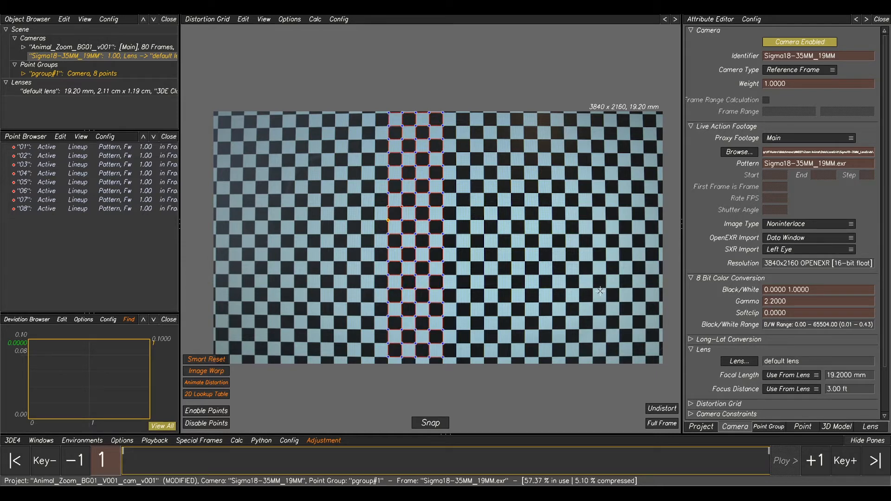
{"action": "key", "text": "Left"}
{"action": "key", "text": "Left"}
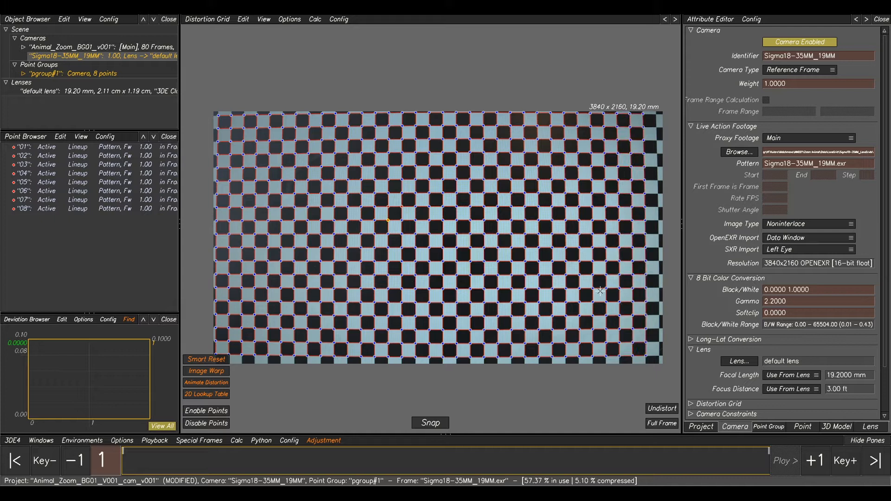
Step: Calculate the lens distortion from the grid using Distortion & Quartic, and apply the resulting parameters to the lens
{"action": "left_click", "coordinate": [315, 19]}
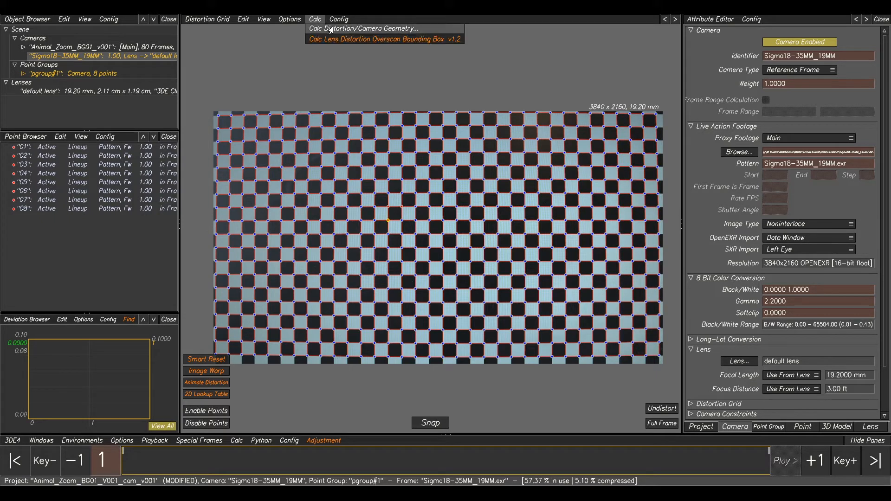
{"action": "left_click", "coordinate": [330, 28]}
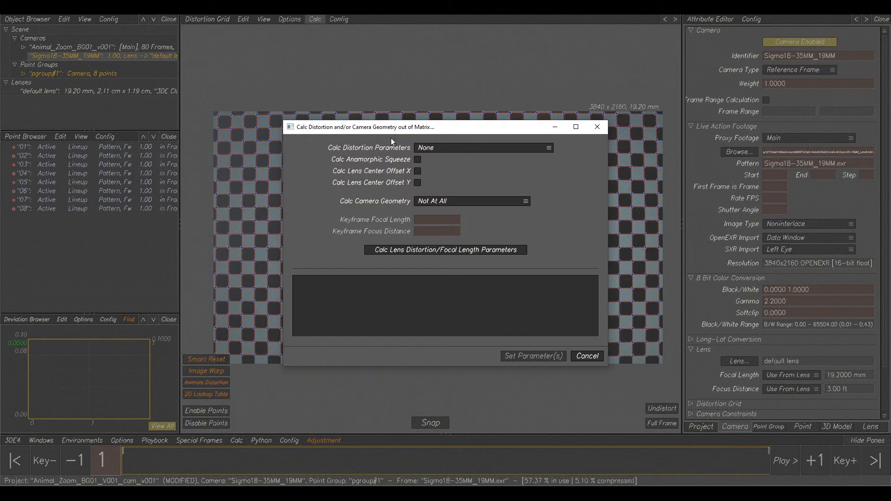
{"action": "left_click", "coordinate": [444, 149]}
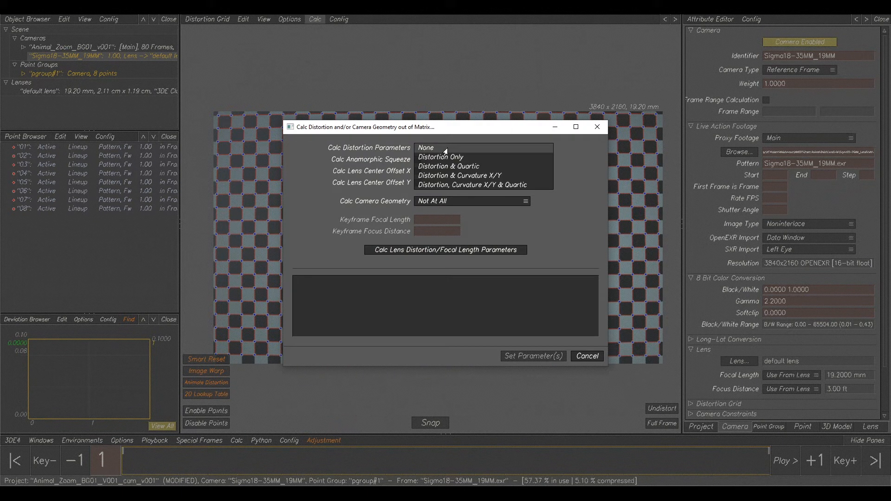
{"action": "left_click", "coordinate": [456, 167]}
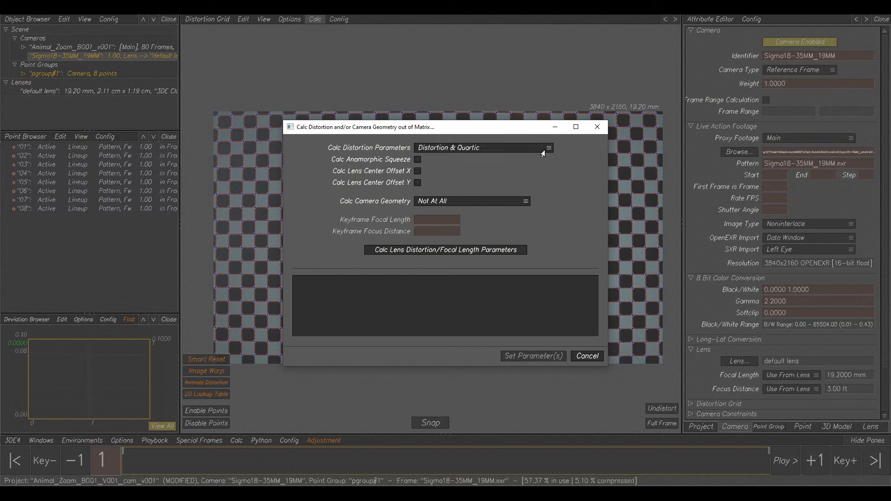
{"action": "left_click", "coordinate": [434, 251]}
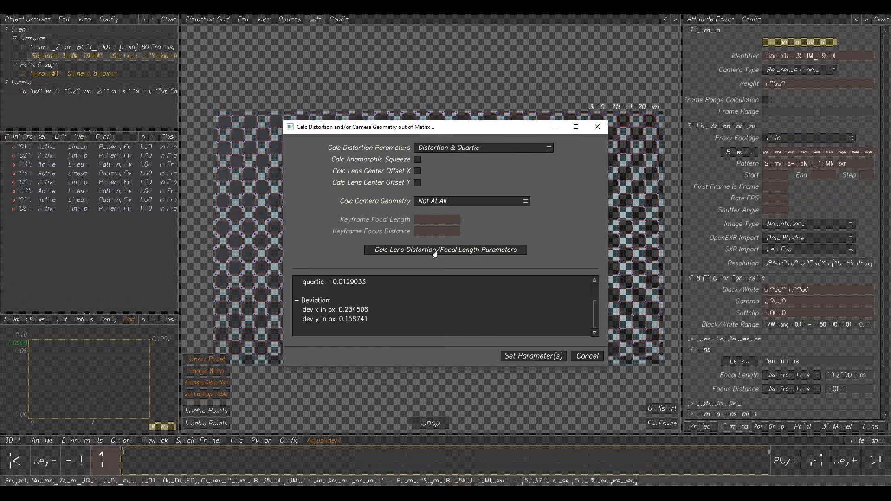
{"action": "left_click", "coordinate": [510, 356]}
Step: Check the undistortion on the lens chart and the Animal_Zoom_BG01_v001 plate, and return that plate camera to the Lineup view
{"action": "left_click", "coordinate": [661, 409]}
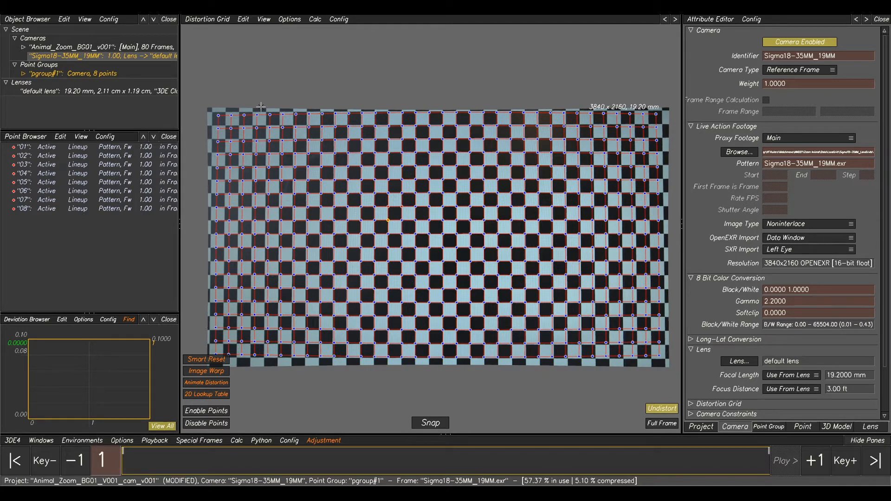
{"action": "left_click", "coordinate": [71, 47]}
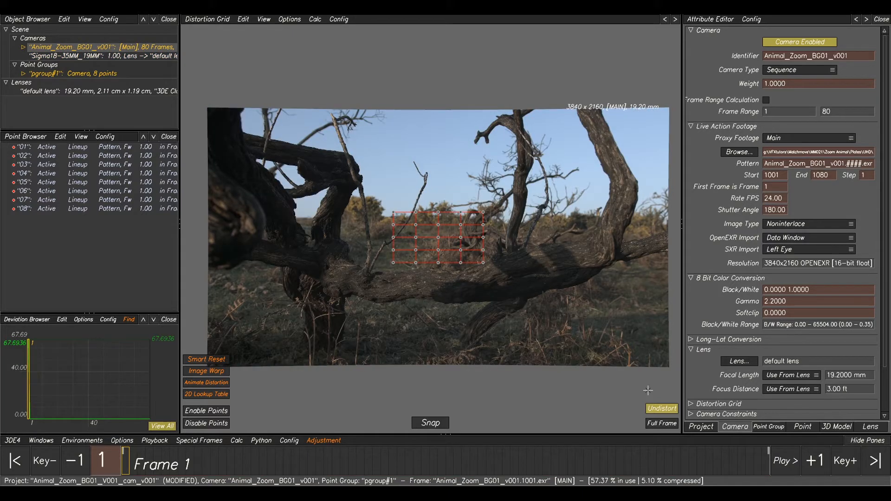
{"action": "left_click", "coordinate": [662, 411]}
{"action": "left_click", "coordinate": [662, 412]}
{"action": "key", "text": "F5"}
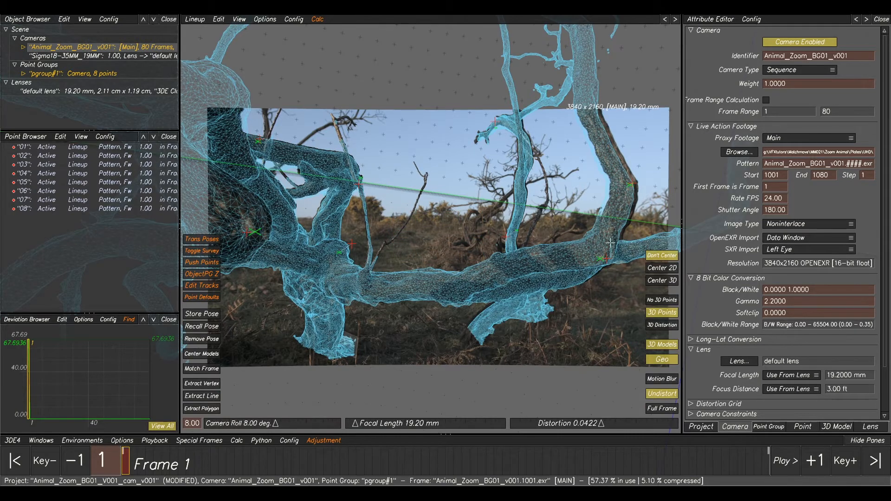
Step: Nudge several lineup points along the branches, including point 05 at the trunk junction, to refit the scan to the undistorted plate
{"action": "middle_click_drag", "start_coordinate": [611, 243], "coordinate": [566, 232]}
{"action": "scroll", "coordinate": [611, 176], "scroll_direction": "up", "scroll_amount": 2}
{"action": "left_click_drag", "start_coordinate": [569, 196], "coordinate": [570, 191]}
{"action": "middle_click_drag", "start_coordinate": [366, 215], "coordinate": [516, 183]}
{"action": "left_click_drag", "start_coordinate": [538, 236], "coordinate": [532, 237]}
{"action": "middle_click_drag", "start_coordinate": [303, 240], "coordinate": [433, 217]}
{"action": "left_click_drag", "start_coordinate": [296, 208], "coordinate": [293, 212]}
{"action": "left_click_drag", "start_coordinate": [445, 226], "coordinate": [449, 226]}
Step: Extract a new survey point from the scan on the lower trunk, below the junction with the long horizontal branch
{"action": "middle_click_drag", "start_coordinate": [452, 280], "coordinate": [429, 244]}
{"action": "scroll", "coordinate": [429, 244], "scroll_direction": "up", "scroll_amount": 3}
{"action": "left_click", "coordinate": [374, 286]}
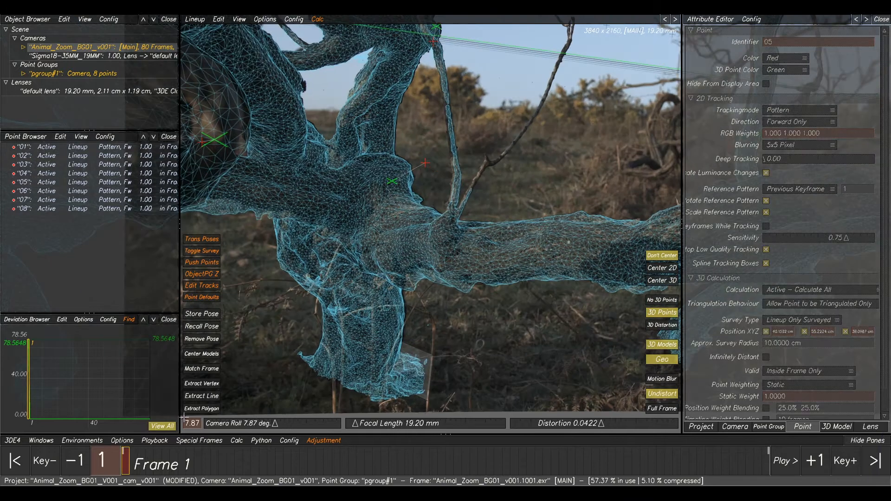
{"action": "left_click", "coordinate": [392, 312], "text": "ctrl"}
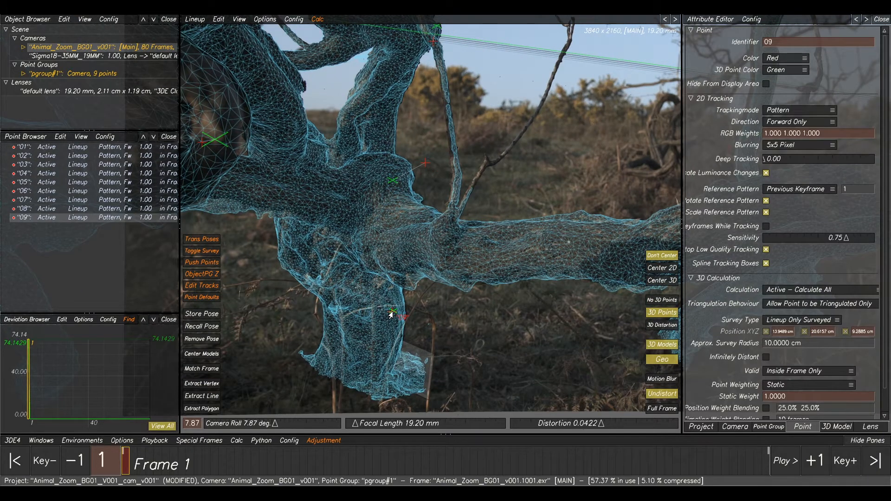
{"action": "scroll", "coordinate": [556, 180], "scroll_direction": "up", "scroll_amount": 3}
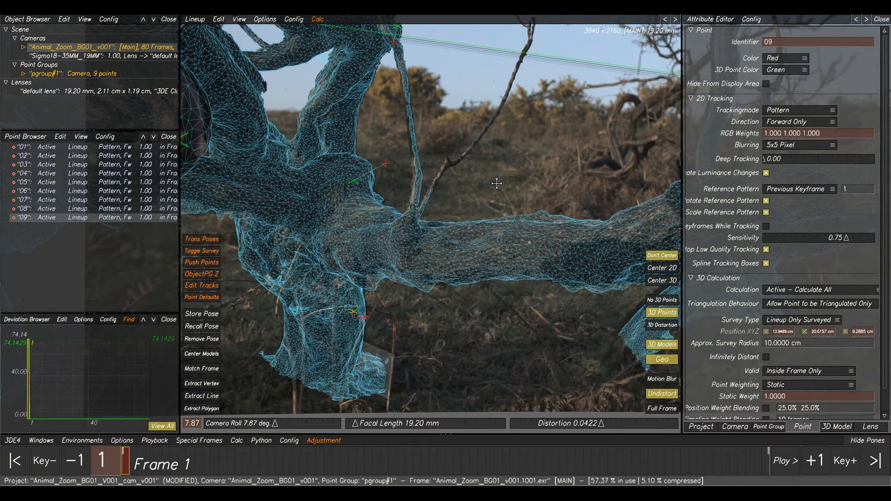
{"action": "scroll", "coordinate": [525, 221], "scroll_direction": "up", "scroll_amount": 3}
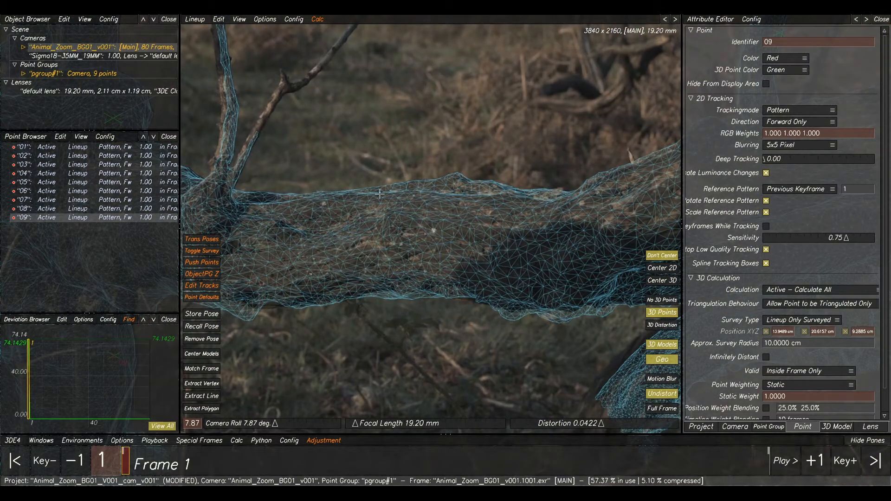
Step: Nudge lineup points 03, 04 and 06 and the one on the hooked branch to refit the scan to the plate
{"action": "scroll", "coordinate": [388, 303], "scroll_direction": "down", "scroll_amount": 3}
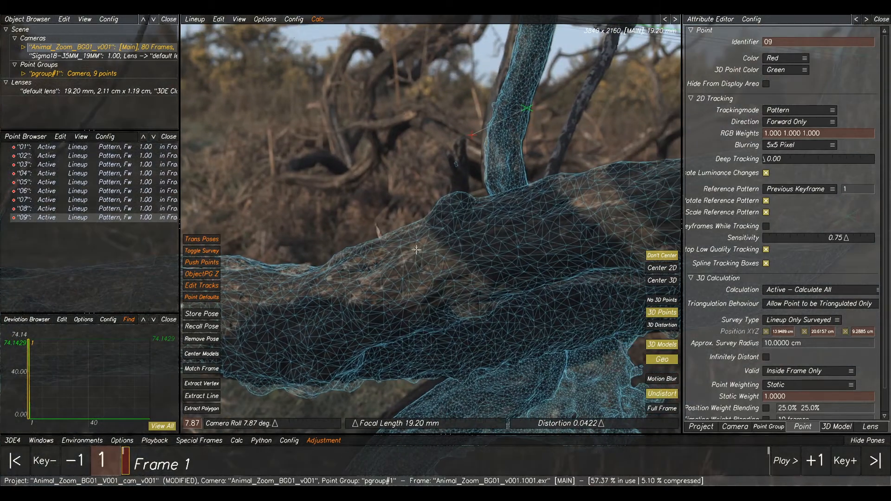
{"action": "scroll", "coordinate": [549, 203], "scroll_direction": "down", "scroll_amount": 5}
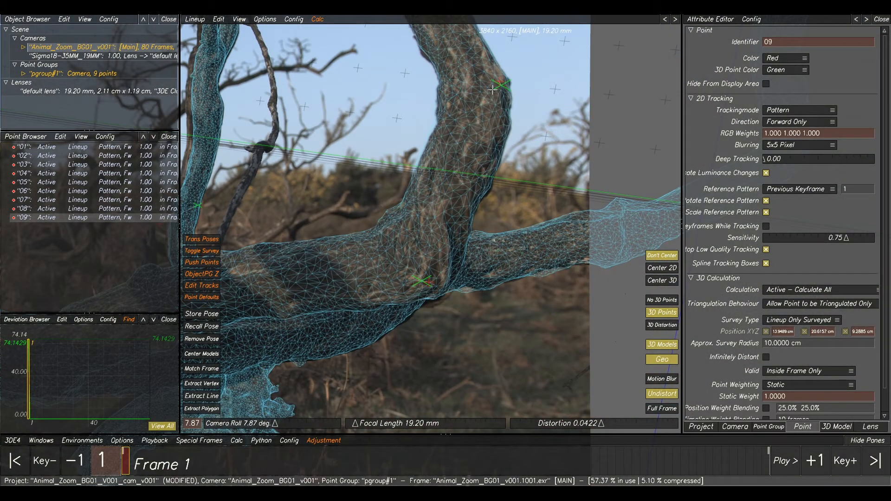
{"action": "left_click_drag", "start_coordinate": [499, 85], "coordinate": [500, 91]}
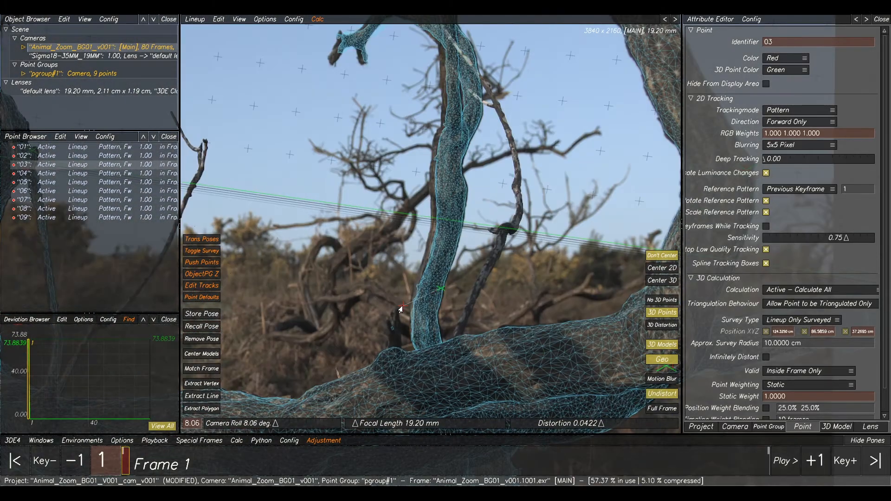
{"action": "left_click", "coordinate": [400, 310]}
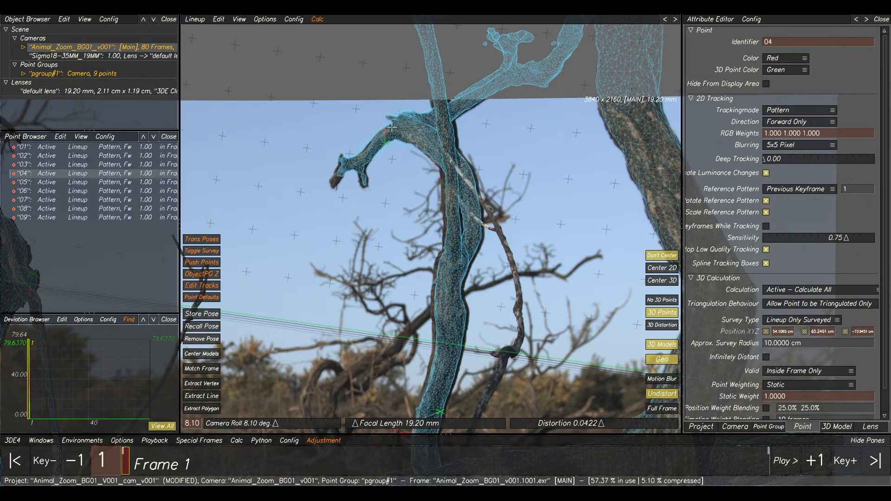
{"action": "left_click", "coordinate": [384, 132]}
{"action": "left_click_drag", "start_coordinate": [384, 132], "coordinate": [383, 134]}
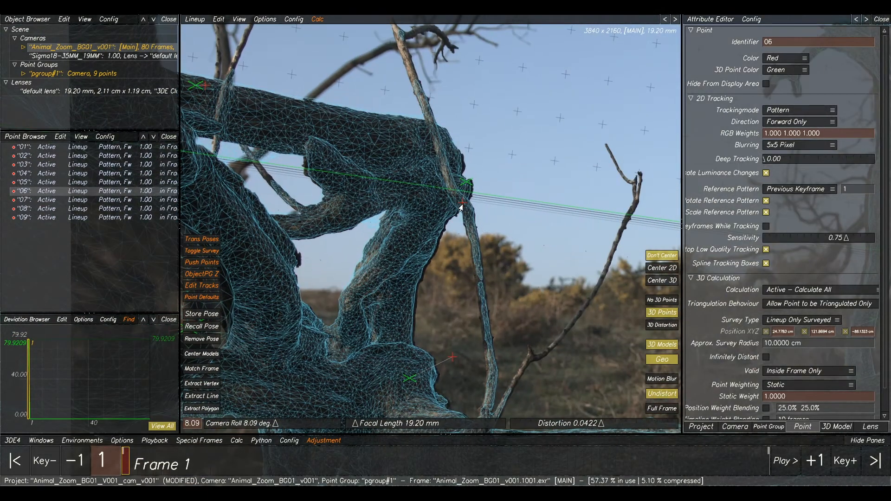
{"action": "left_click", "coordinate": [467, 208]}
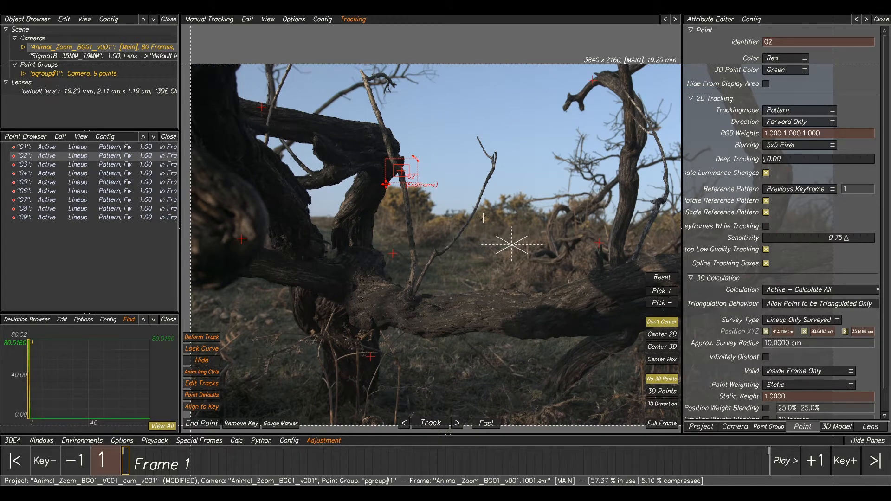
Step: Add 2D tracking points at frame 1 on the foreground trunk, the upper branch, the trunk junction and the long horizontal branch
{"action": "middle_click_drag", "start_coordinate": [562, 261], "coordinate": [544, 278]}
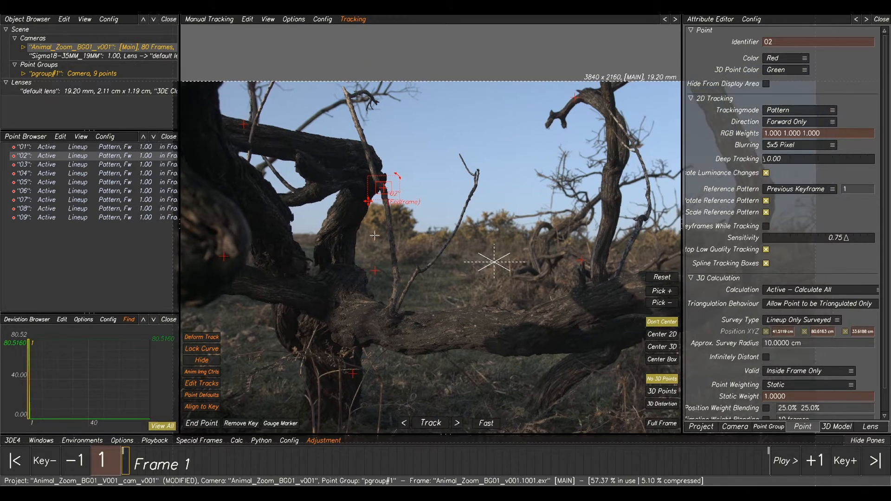
{"action": "left_click", "coordinate": [228, 236], "text": "ctrl"}
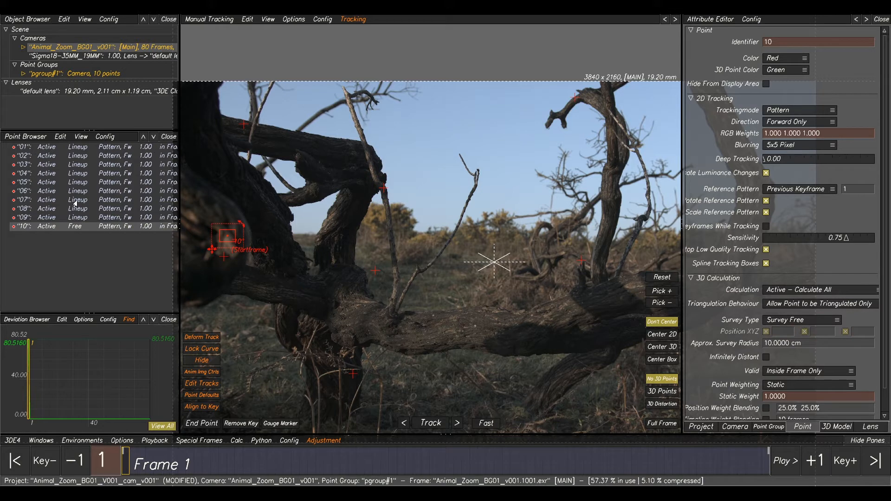
{"action": "left_click", "coordinate": [349, 153], "text": "ctrl"}
{"action": "middle_click_drag", "start_coordinate": [421, 291], "coordinate": [406, 218]}
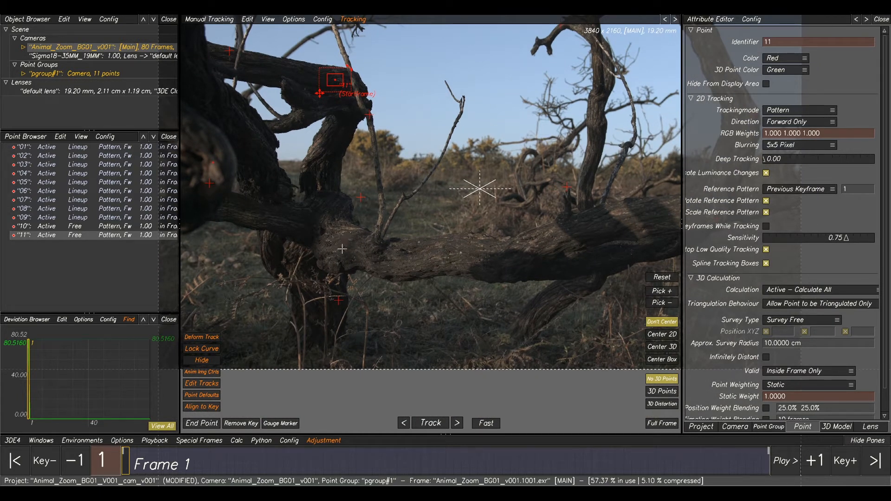
{"action": "left_click", "coordinate": [342, 249], "text": "ctrl"}
{"action": "middle_click_drag", "start_coordinate": [582, 232], "coordinate": [493, 232]}
{"action": "left_click", "coordinate": [491, 245], "text": "ctrl"}
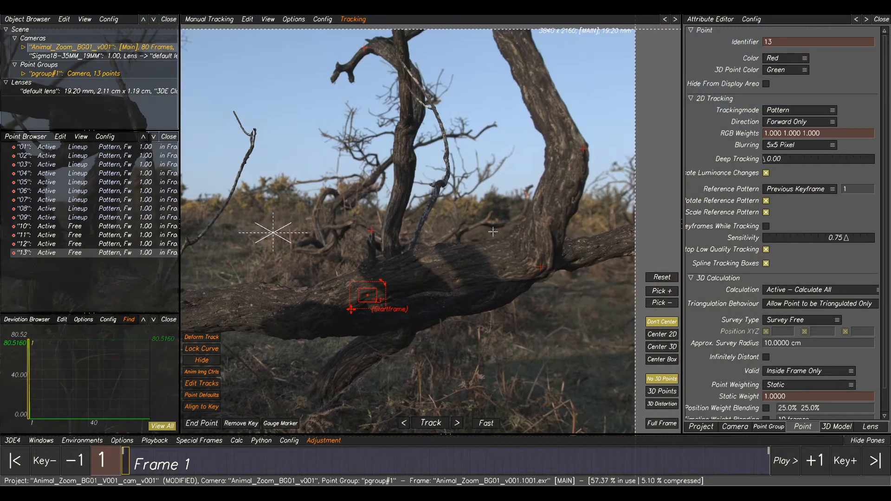
Step: Add further tracking points on the thick curved limb, the thin upright branch, the far side branch and the lower hanging limb
{"action": "left_click", "coordinate": [559, 196], "text": "ctrl"}
{"action": "left_click", "coordinate": [528, 52], "text": "ctrl"}
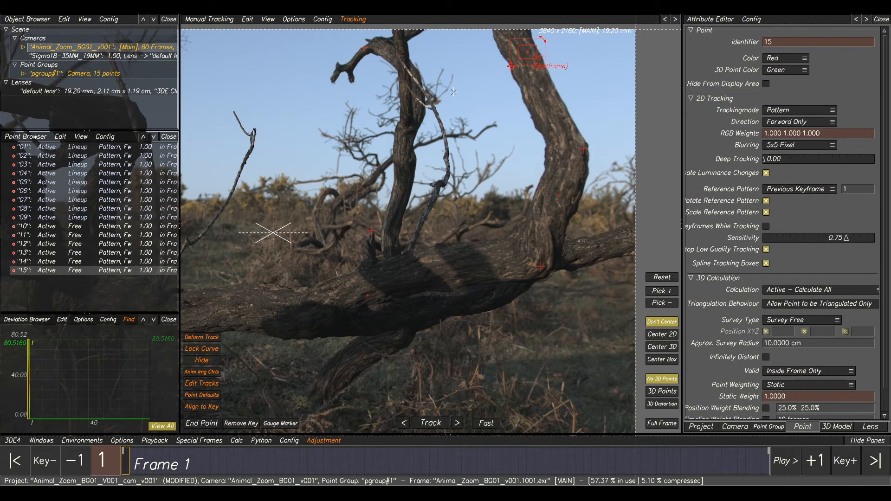
{"action": "left_click", "coordinate": [405, 127], "text": "ctrl"}
{"action": "left_click", "coordinate": [604, 245], "text": "ctrl"}
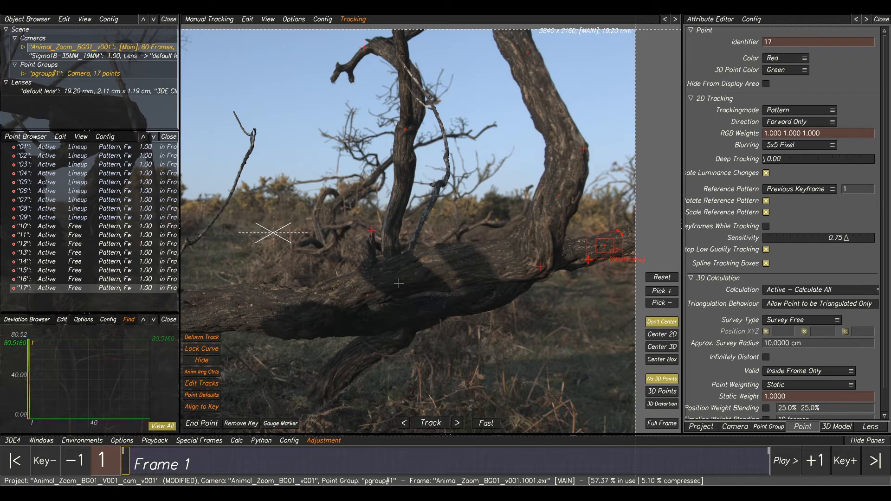
{"action": "middle_click_drag", "start_coordinate": [399, 283], "coordinate": [498, 218]}
{"action": "left_click", "coordinate": [453, 278], "text": "ctrl"}
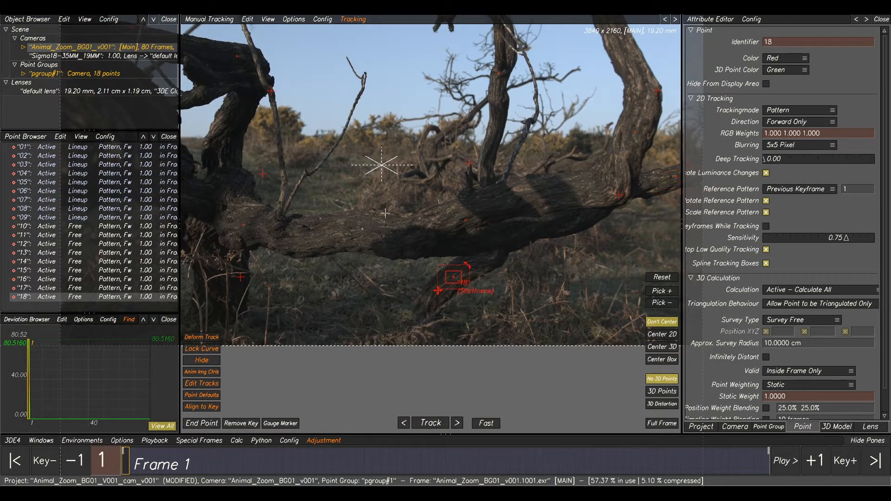
Step: In the Lineup view, project points 10 to 18 onto the 3D models, running the projection twice to catch missed points
{"action": "key", "text": "F2"}
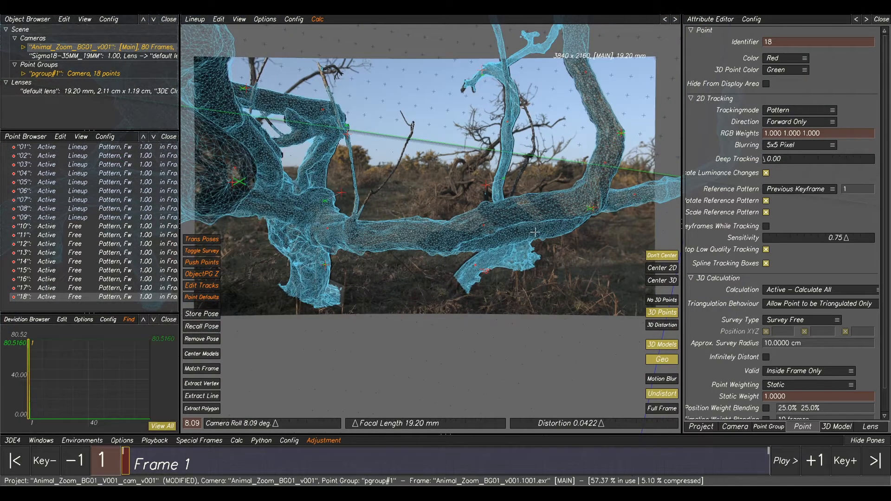
{"action": "scroll", "coordinate": [521, 238], "scroll_direction": "down", "scroll_amount": 2}
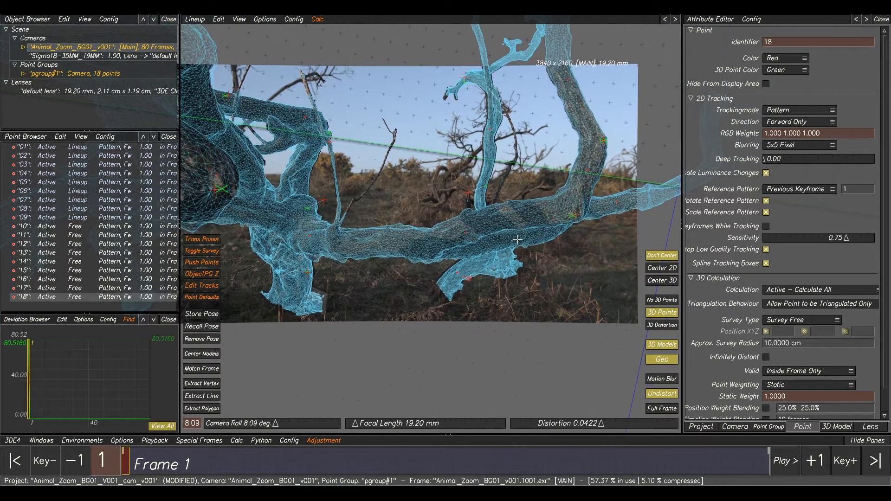
{"action": "left_click", "coordinate": [64, 227]}
{"action": "left_click", "coordinate": [95, 300], "text": "shift"}
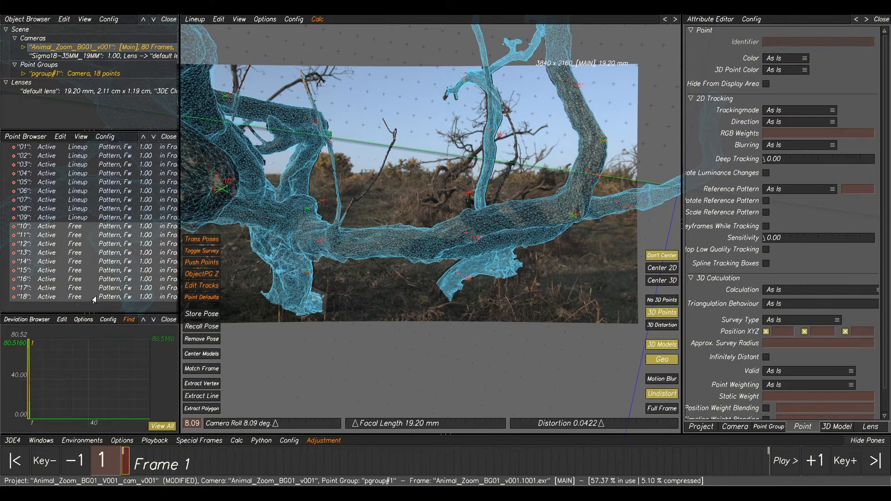
{"action": "left_click", "coordinate": [221, 21]}
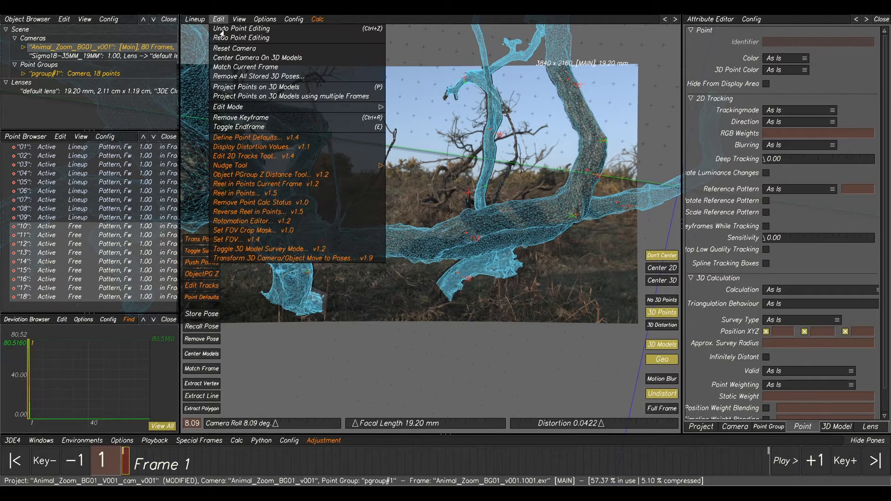
{"action": "left_click", "coordinate": [243, 87]}
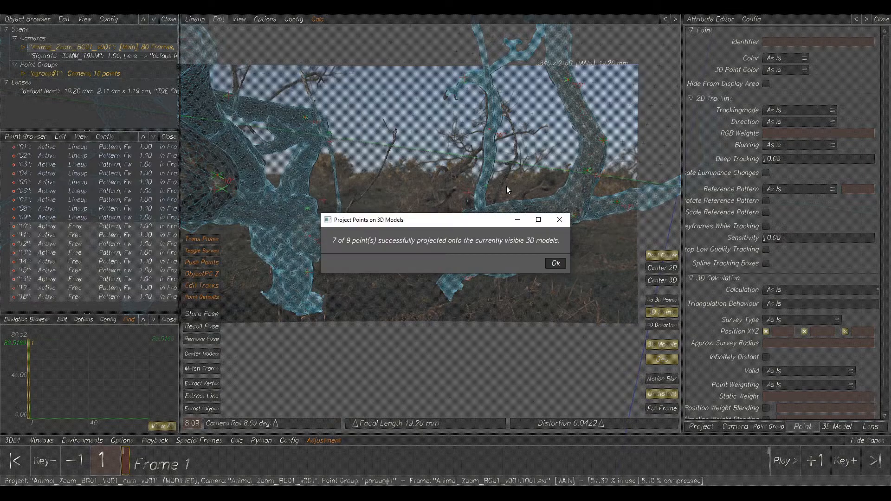
{"action": "left_click", "coordinate": [556, 264]}
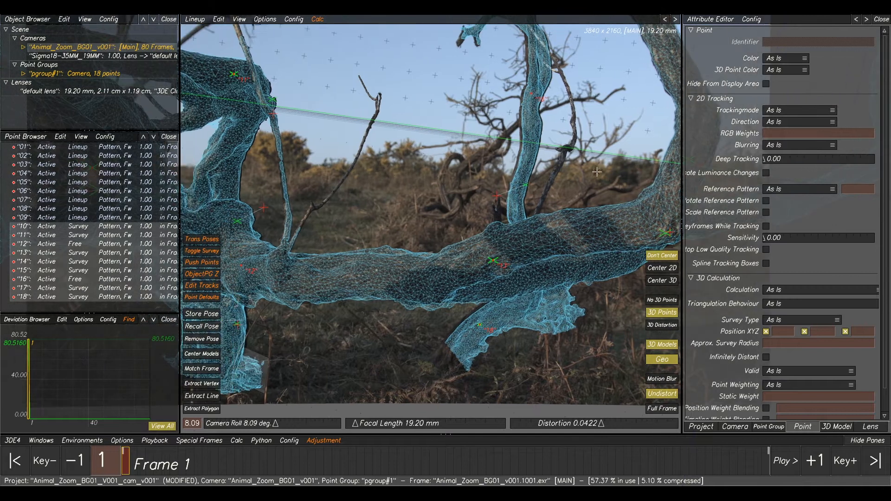
{"action": "left_click", "coordinate": [217, 19]}
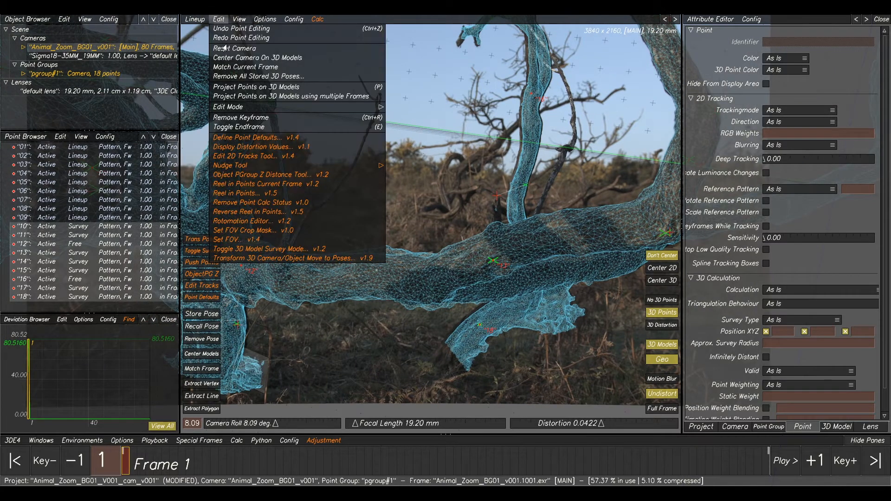
{"action": "left_click", "coordinate": [249, 87]}
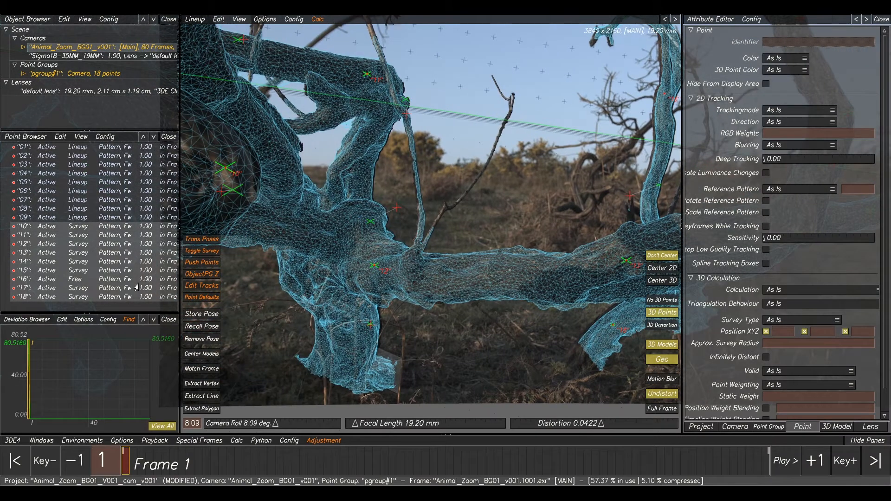
Step: Calculate the whole scene from the projected survey points and use the result
{"action": "right_click_drag", "start_coordinate": [587, 214], "coordinate": [568, 225]}
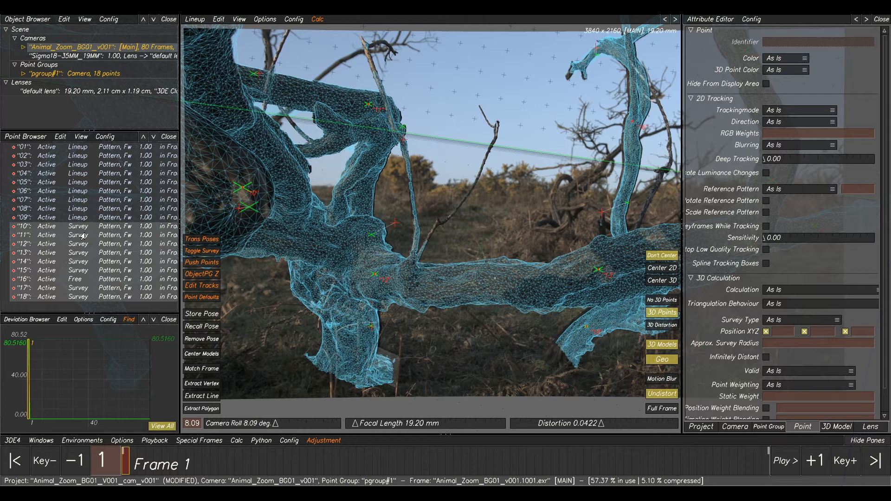
{"action": "right_click_drag", "start_coordinate": [444, 256], "coordinate": [420, 268]}
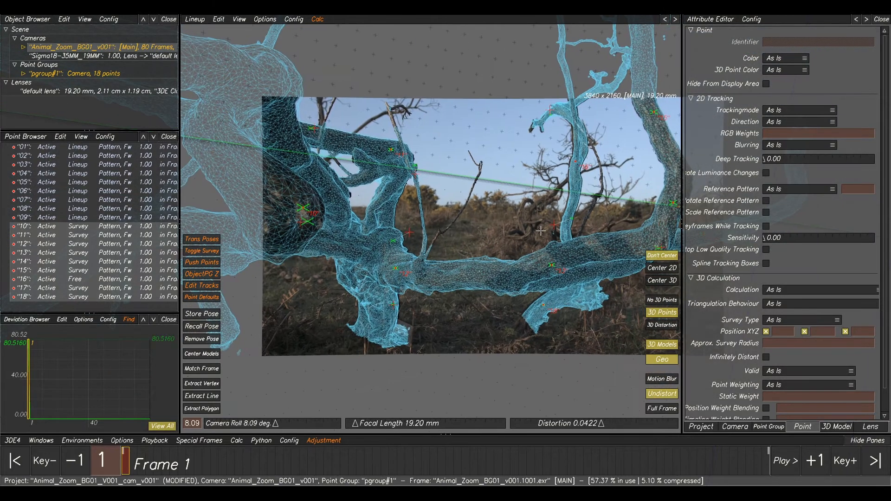
{"action": "key", "text": "alt+c"}
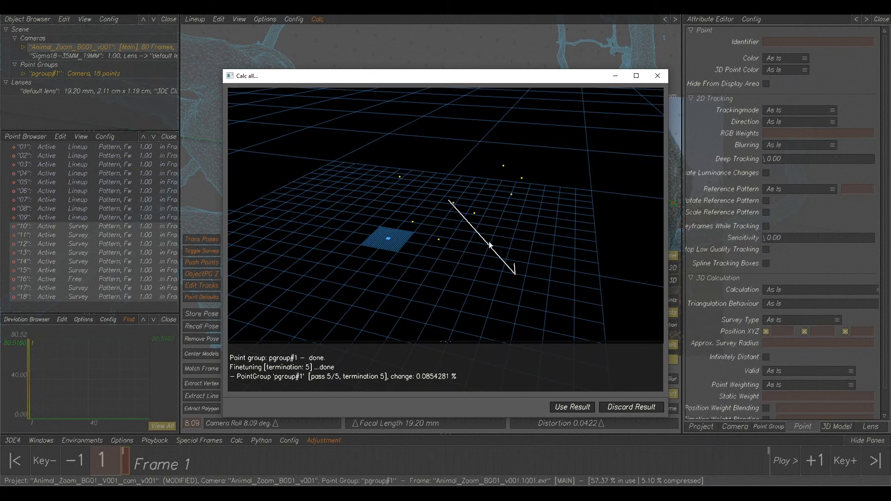
{"action": "left_click", "coordinate": [558, 408]}
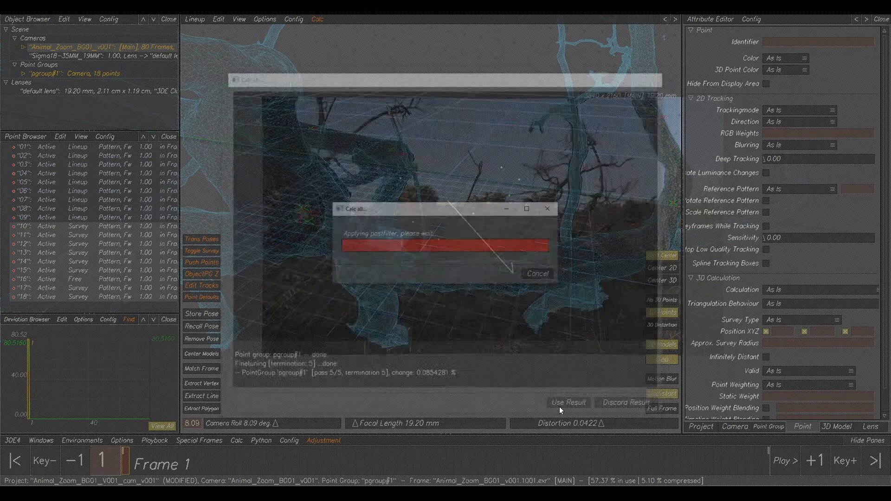
Step: Delete lineup points 01 to 09, keeping the camera
{"action": "left_click", "coordinate": [99, 218]}
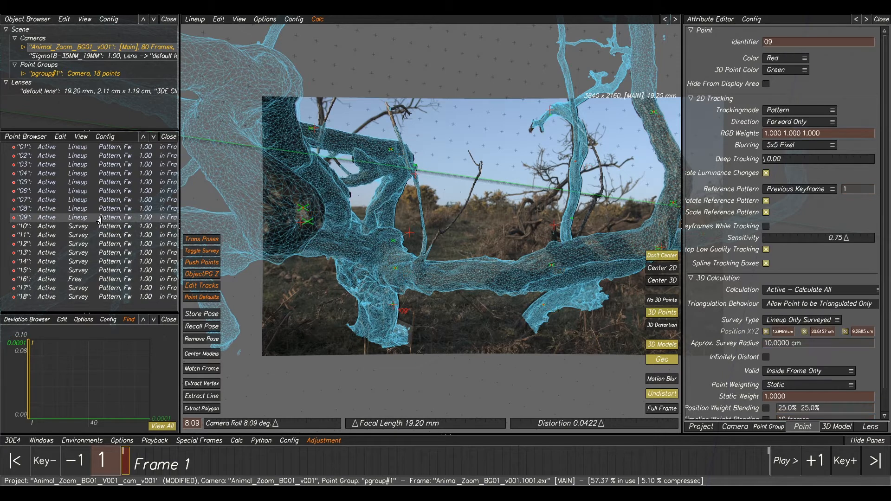
{"action": "left_click", "coordinate": [88, 147], "text": "shift"}
{"action": "key", "text": "Delete"}
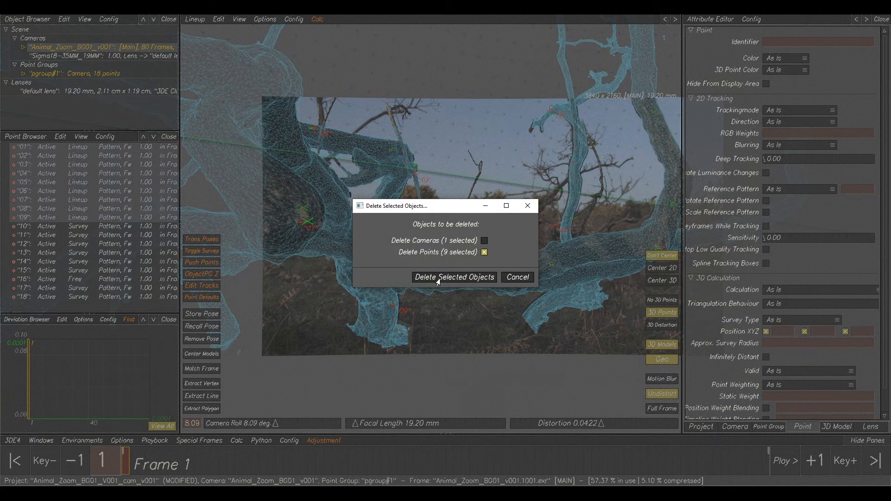
{"action": "left_click", "coordinate": [437, 277]}
Step: Extract a scan vertex at the edge of the knob on the trunk junction and align it to the knob's edge in the plate
{"action": "scroll", "coordinate": [443, 205], "scroll_direction": "up", "scroll_amount": 3}
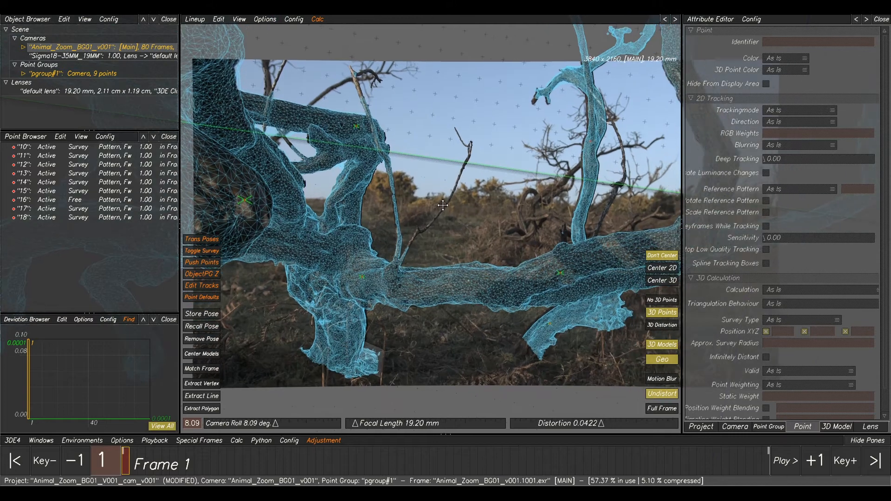
{"action": "scroll", "coordinate": [443, 205], "scroll_direction": "up", "scroll_amount": 5}
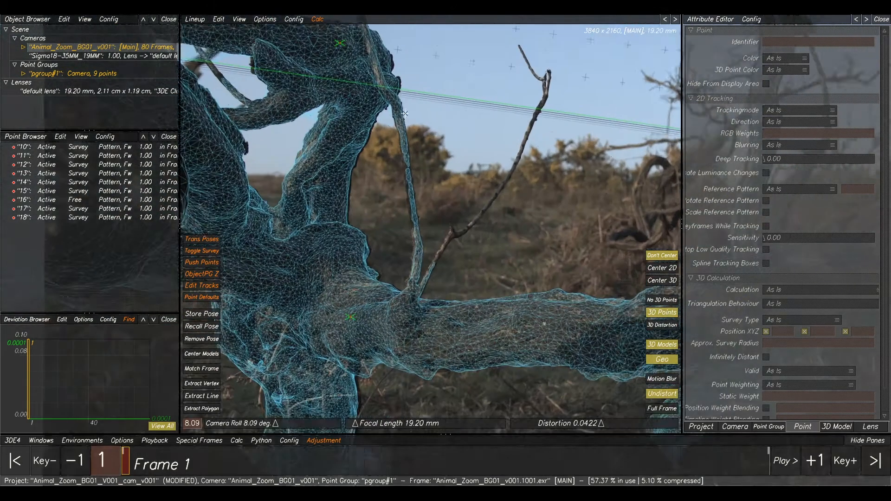
{"action": "scroll", "coordinate": [405, 113], "scroll_direction": "up", "scroll_amount": 6}
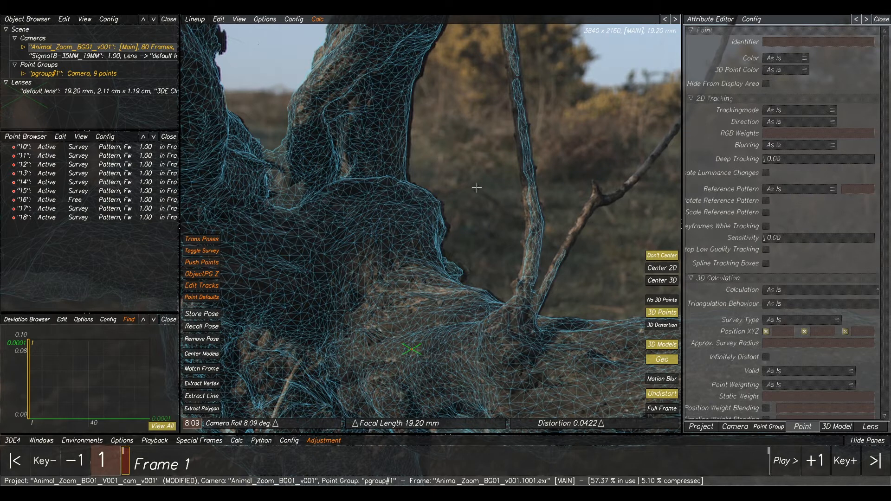
{"action": "left_click", "coordinate": [206, 384]}
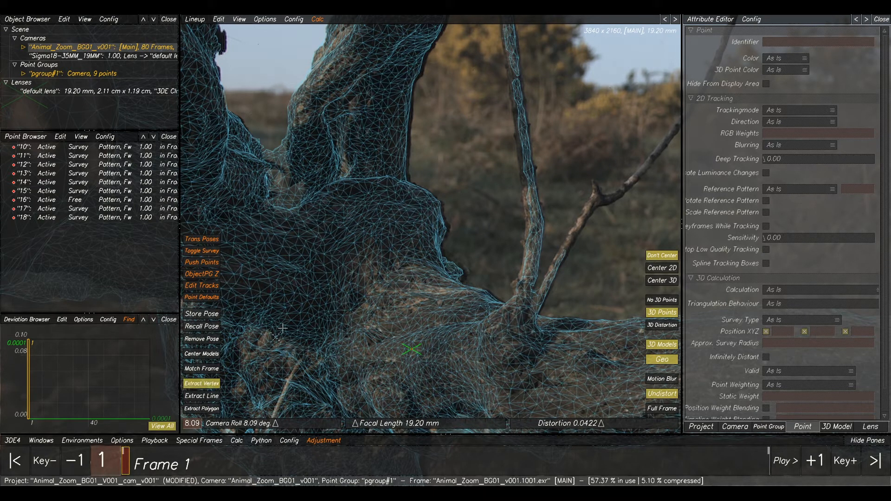
{"action": "left_click", "coordinate": [442, 217]}
{"action": "left_click_drag", "start_coordinate": [444, 222], "coordinate": [451, 220]}
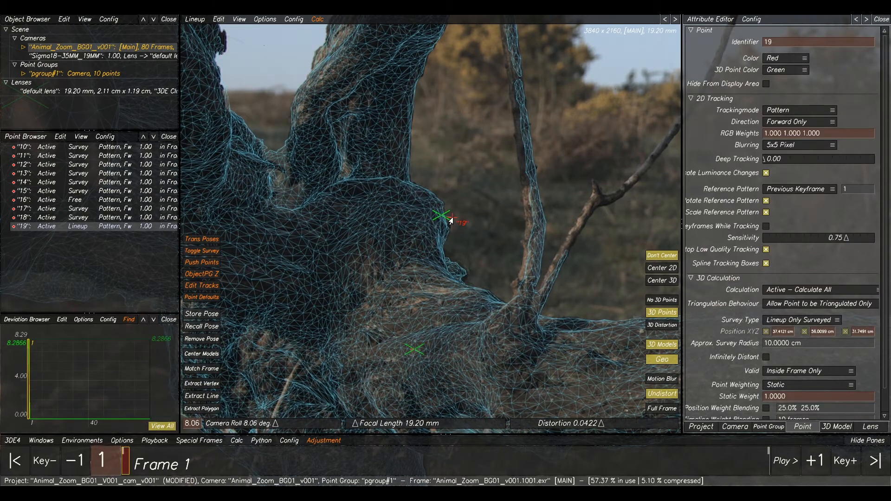
Step: Add a tracking point on the trunk knob beside point 19 and try to project it onto the 3D models
{"action": "key", "text": "F1"}
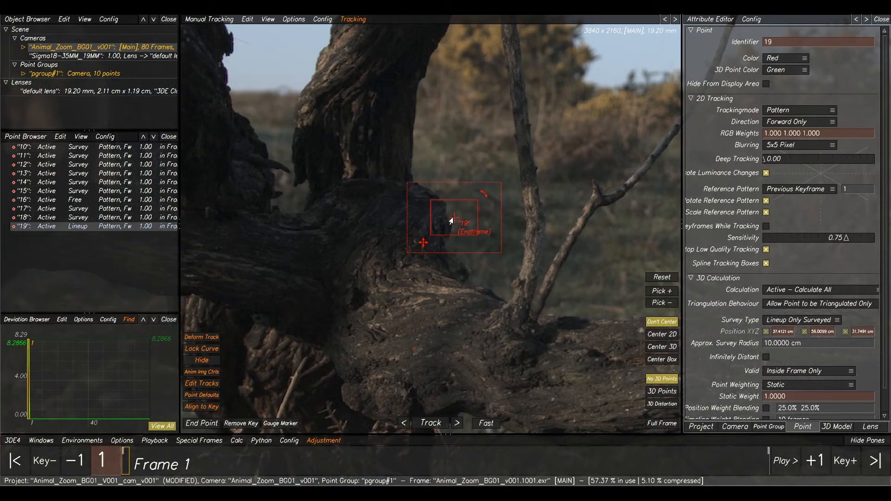
{"action": "left_click", "coordinate": [419, 209], "text": "ctrl"}
{"action": "key", "text": "F2"}
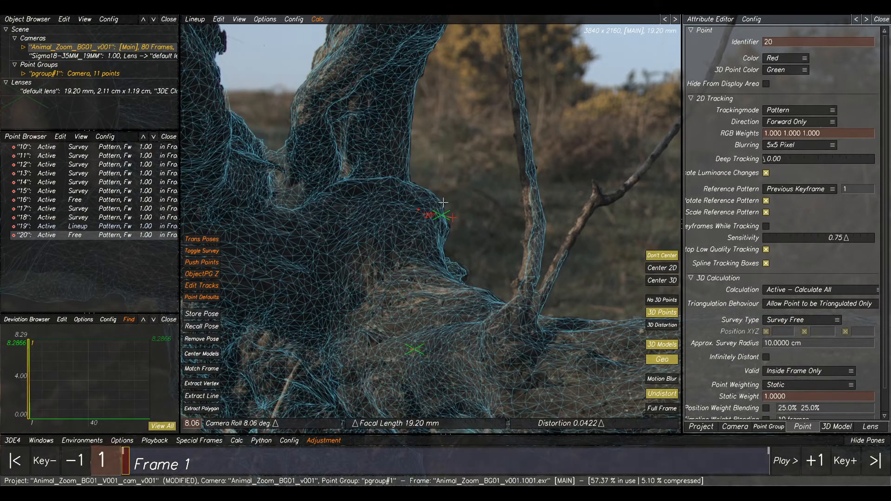
{"action": "left_click", "coordinate": [221, 20]}
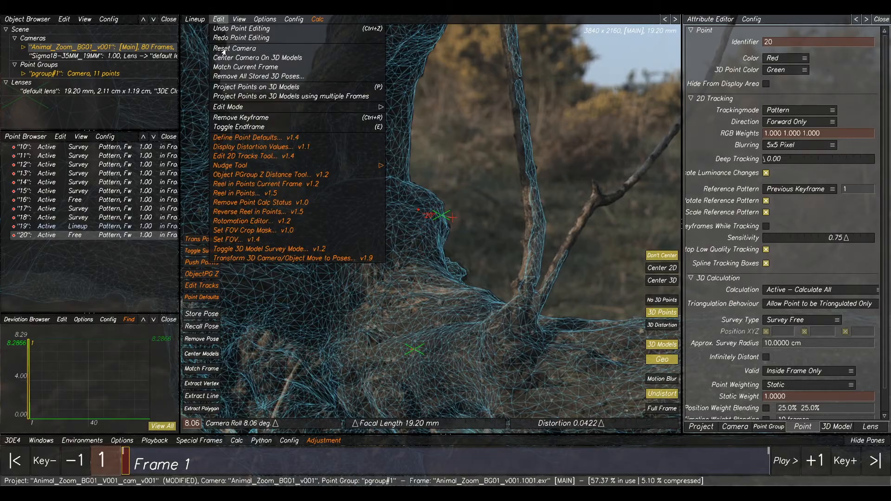
{"action": "left_click", "coordinate": [245, 87]}
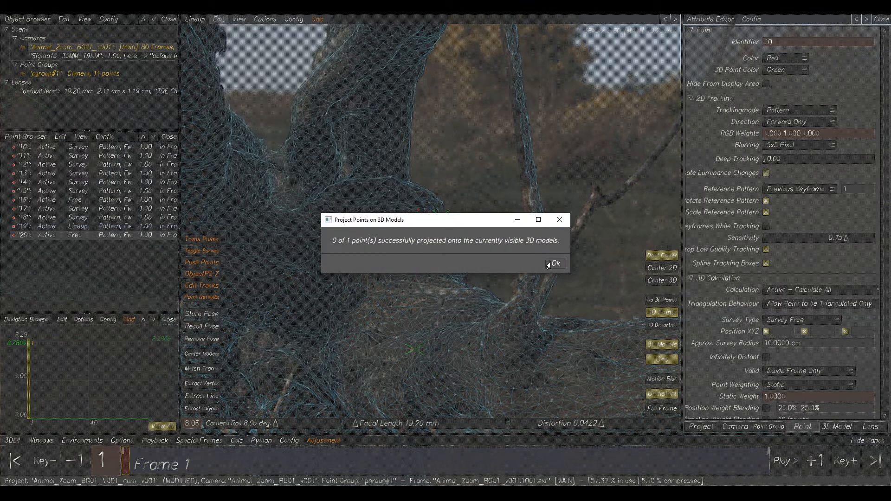
{"action": "left_click", "coordinate": [549, 265]}
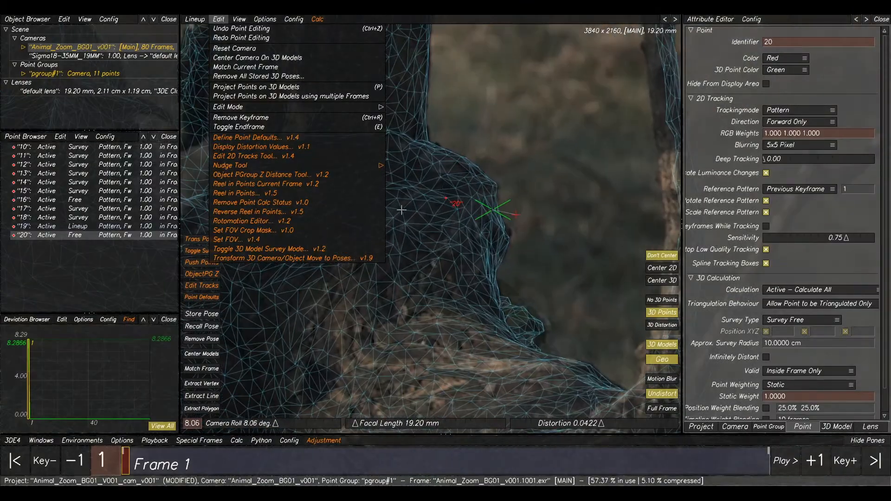
Step: Repeat the projection of point 20 on the trunk knob onto the 3D models
{"action": "left_click_drag", "start_coordinate": [424, 188], "coordinate": [459, 209]}
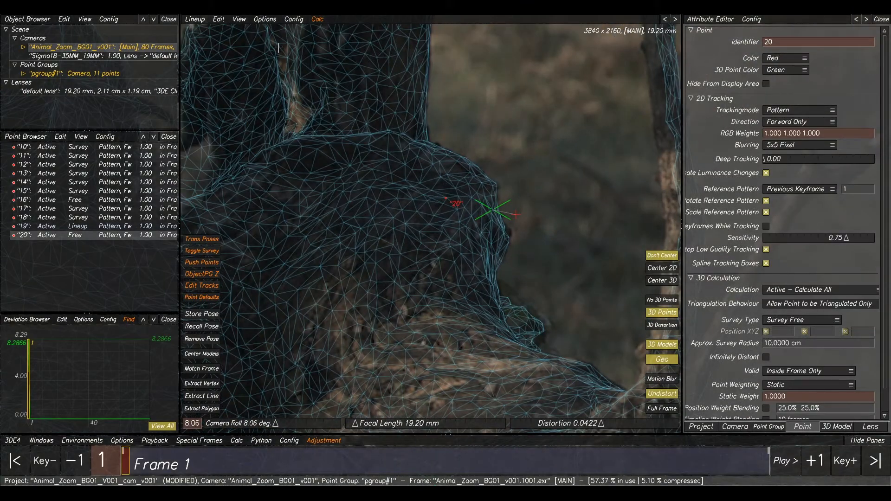
{"action": "left_click", "coordinate": [218, 20]}
{"action": "left_click", "coordinate": [245, 87]}
{"action": "left_click", "coordinate": [560, 267]}
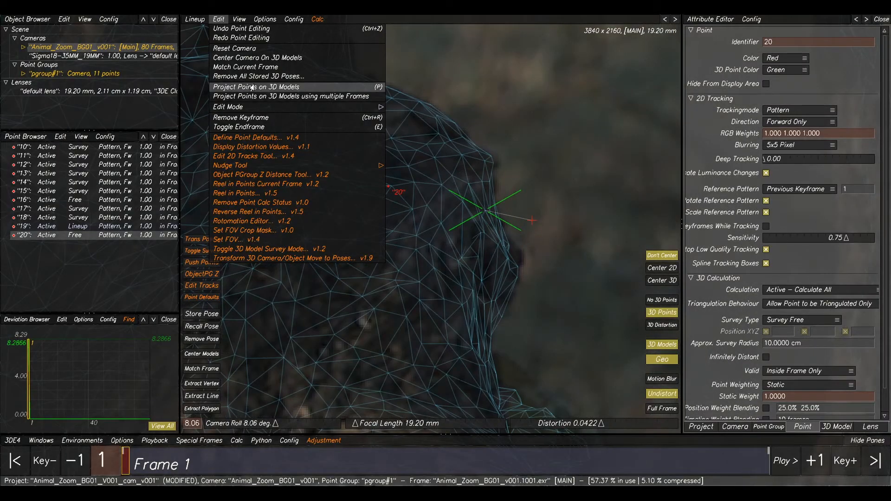
{"action": "left_click", "coordinate": [246, 88]}
{"action": "left_click", "coordinate": [556, 263]}
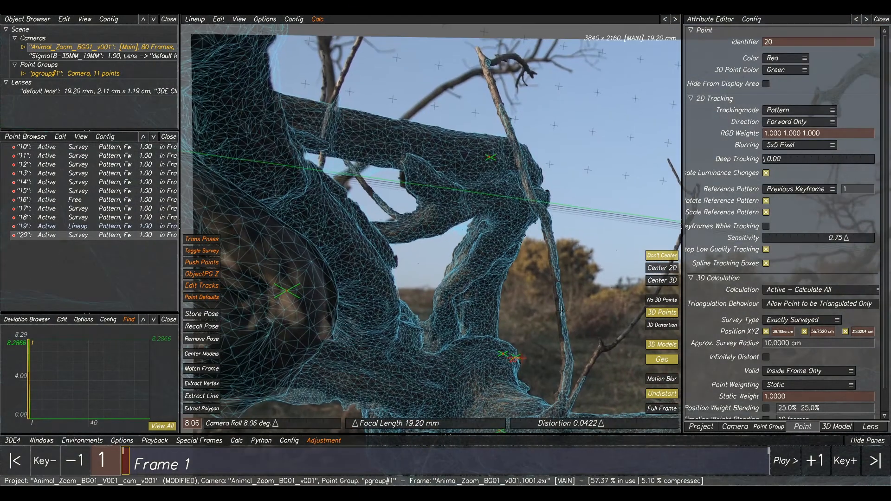
Step: Extract a scan vertex on the large trunk near the plate's upper-left corner and align it to the trunk in the plate
{"action": "left_click", "coordinate": [393, 200]}
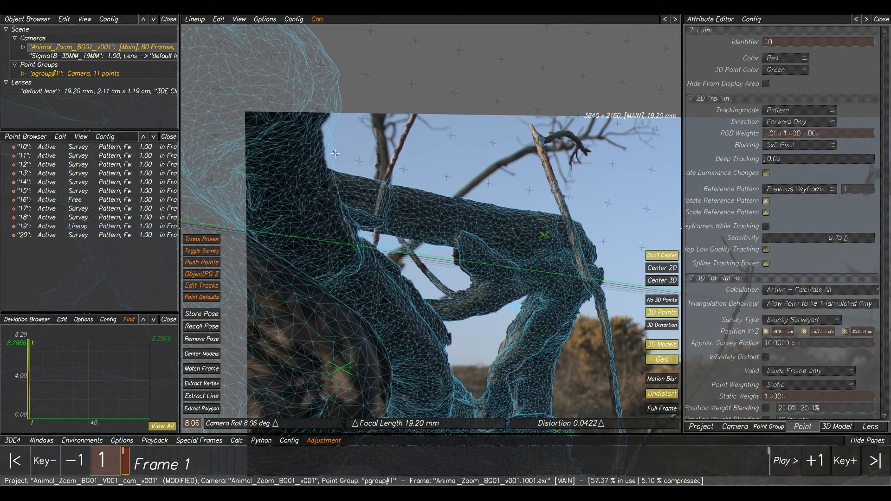
{"action": "left_click", "coordinate": [203, 384]}
{"action": "left_click", "coordinate": [322, 135]}
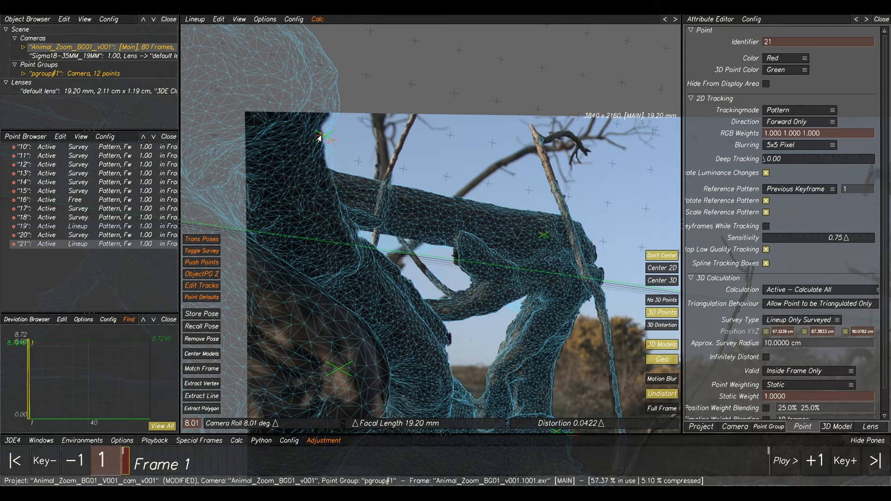
{"action": "left_click", "coordinate": [301, 137]}
{"action": "left_click_drag", "start_coordinate": [301, 137], "coordinate": [302, 135]}
{"action": "left_click_drag", "start_coordinate": [302, 135], "coordinate": [300, 135]}
Step: Add a tracking point on the upper trunk just below point 21 and project it onto the 3D models
{"action": "key", "text": "F1"}
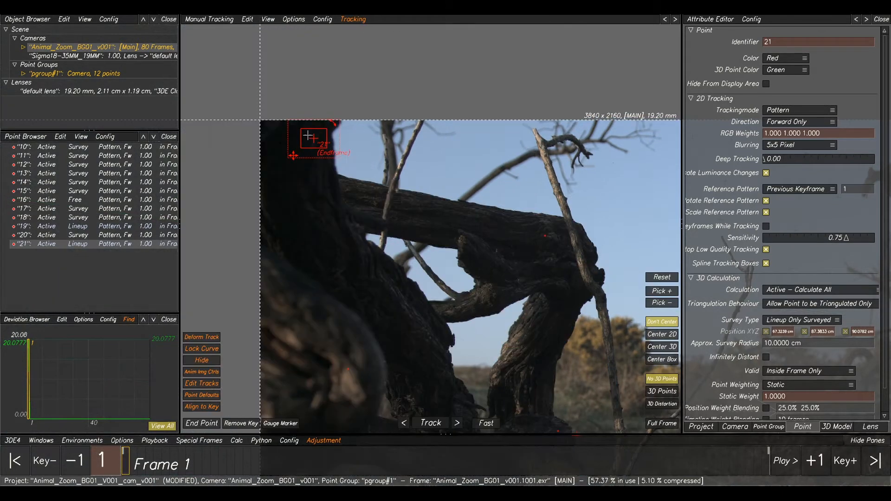
{"action": "left_click", "coordinate": [308, 151], "text": "ctrl"}
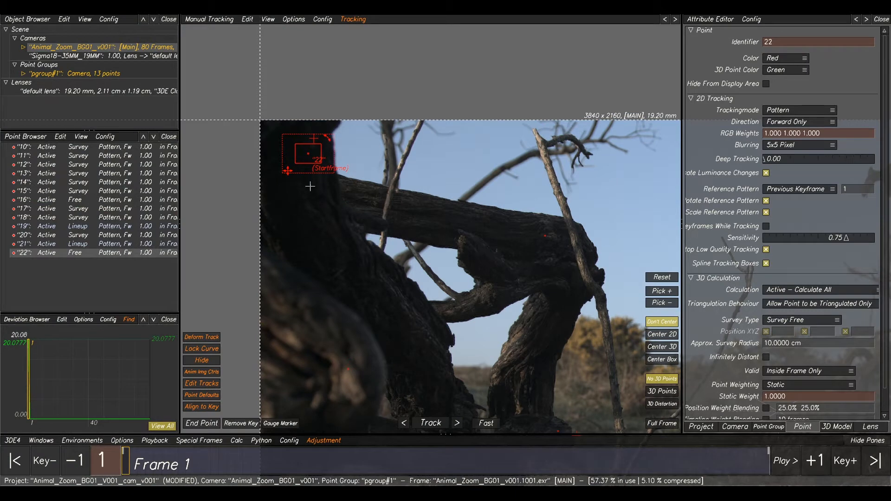
{"action": "key", "text": "F2"}
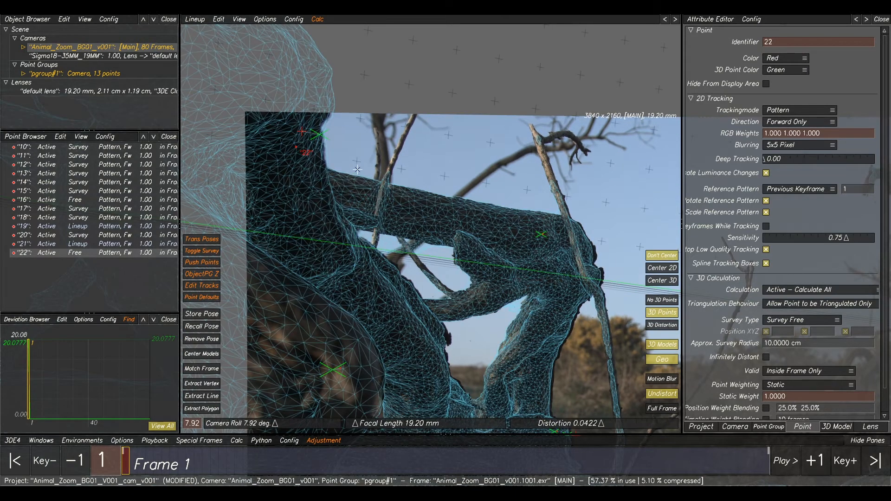
{"action": "left_click", "coordinate": [218, 19]}
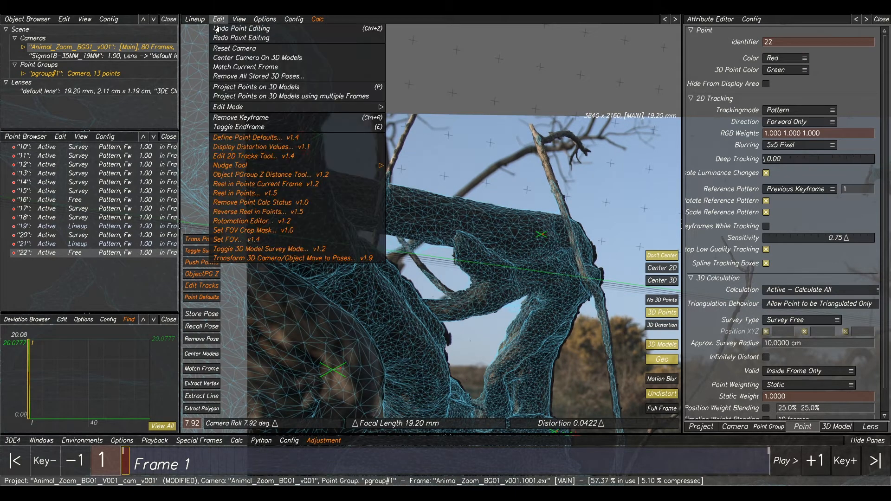
{"action": "left_click", "coordinate": [256, 87]}
{"action": "left_click", "coordinate": [554, 263]}
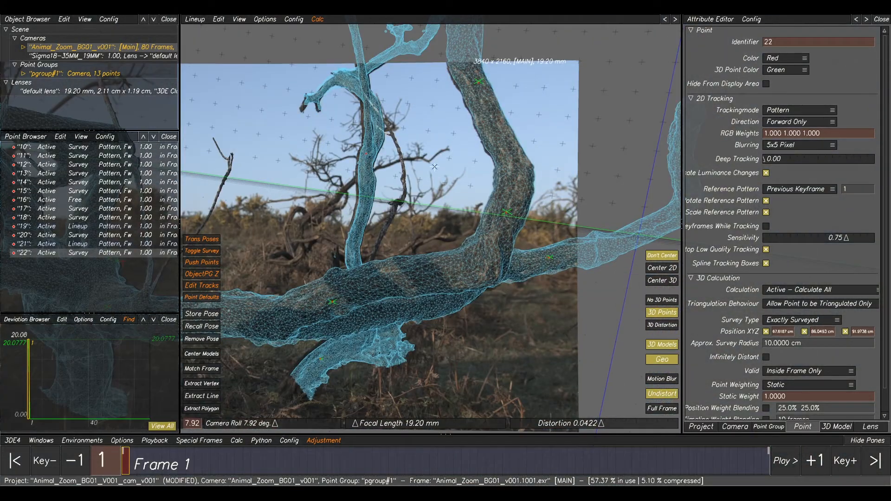
Step: Calculate the whole scene with the additional knob and upper trunk points and use the result
{"action": "key", "text": "alt+c"}
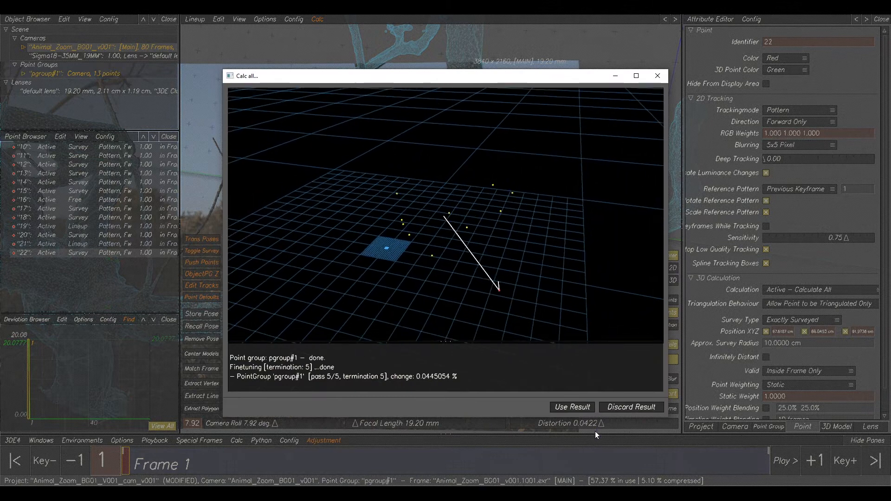
{"action": "left_click", "coordinate": [572, 408]}
{"action": "scroll", "coordinate": [474, 255], "scroll_direction": "down", "scroll_amount": 3}
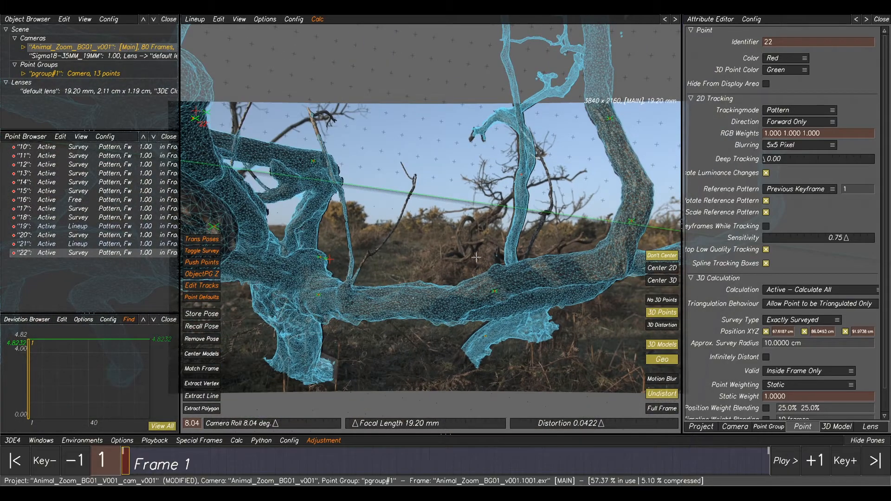
Step: Set the default lens's focal length to Adjust and choose the Adaptive method for it in the Parameter Adjustment window
{"action": "left_click", "coordinate": [868, 427]}
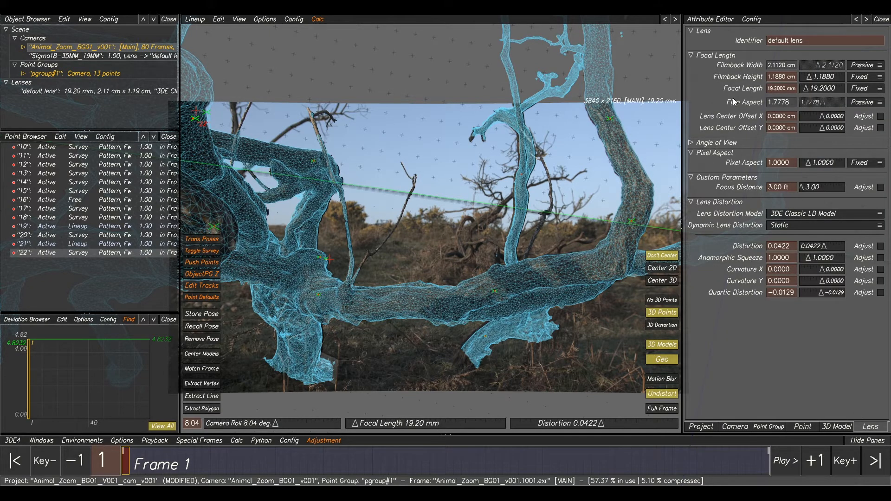
{"action": "left_click", "coordinate": [861, 89]}
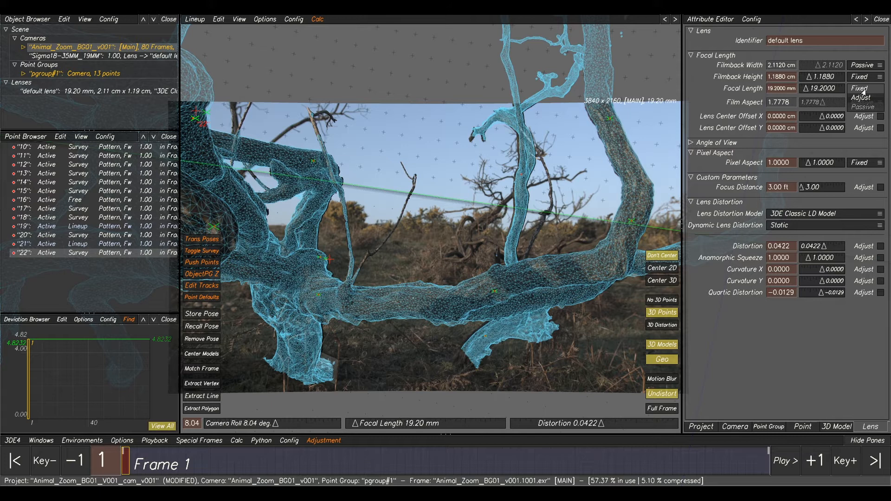
{"action": "left_click", "coordinate": [862, 98]}
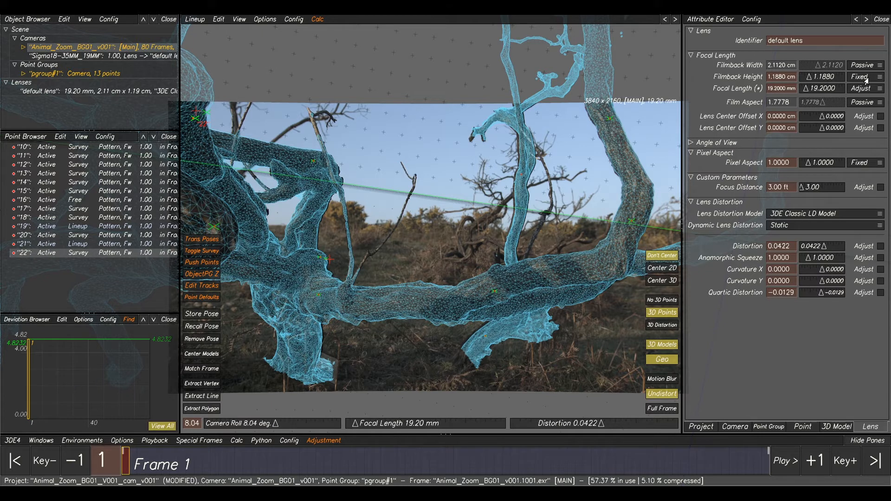
{"action": "left_click", "coordinate": [36, 441]}
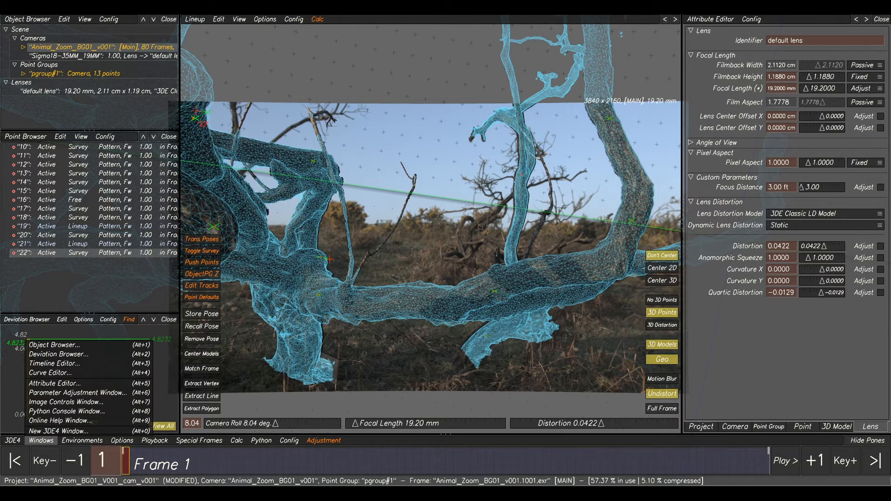
{"action": "left_click", "coordinate": [78, 392]}
{"action": "left_click_drag", "start_coordinate": [517, 98], "coordinate": [453, 59]}
{"action": "left_click", "coordinate": [493, 231]}
{"action": "left_click", "coordinate": [490, 241]}
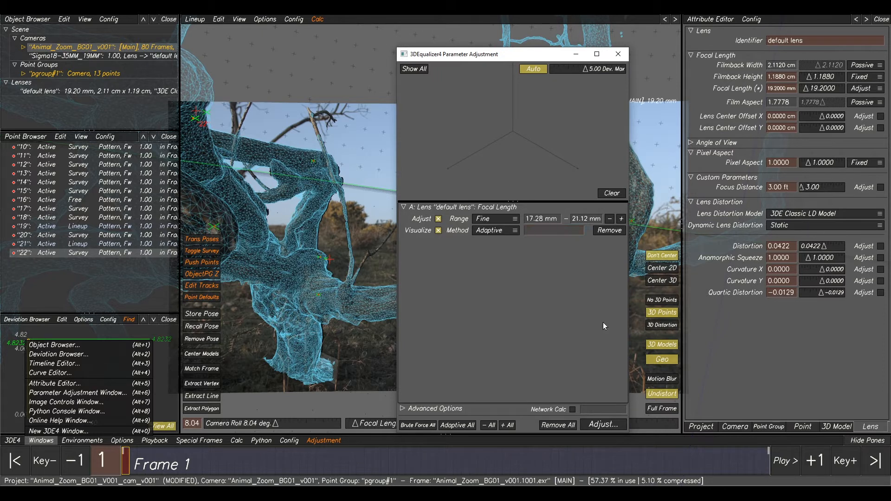
Step: Run the focal length adjustment twice, transferring the best parameters back into the project each time
{"action": "left_click", "coordinate": [603, 425]}
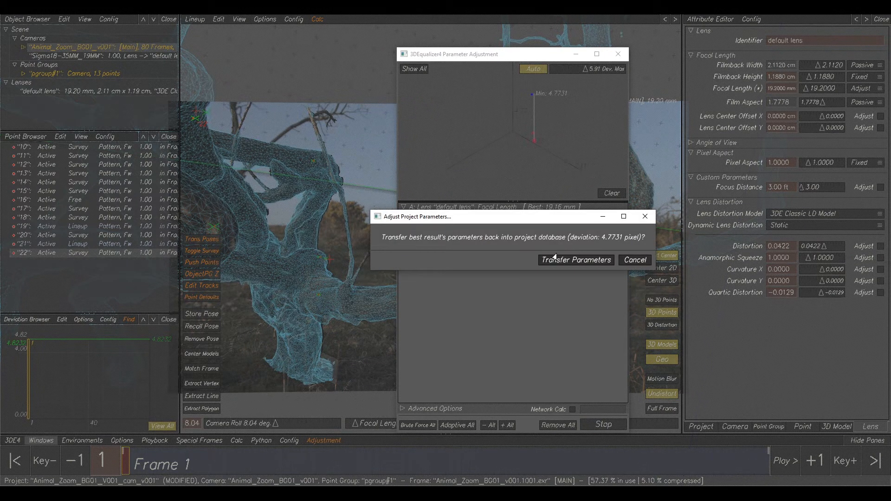
{"action": "left_click", "coordinate": [565, 261]}
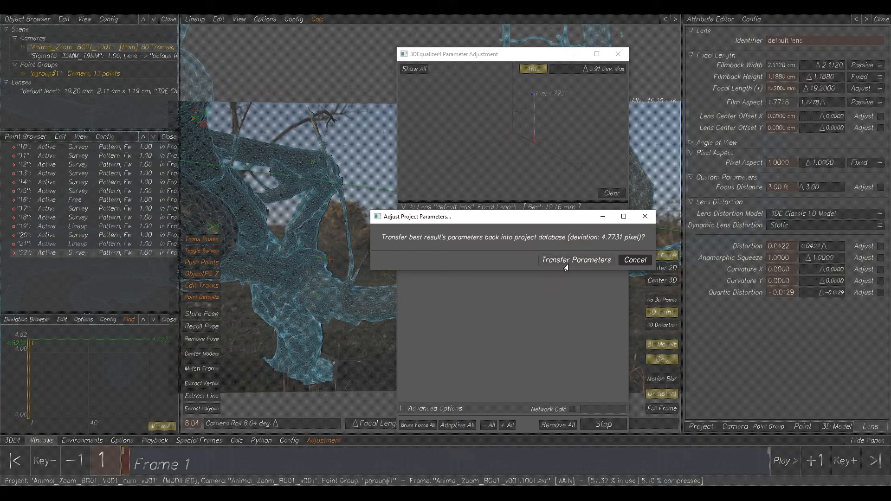
{"action": "left_click", "coordinate": [593, 424]}
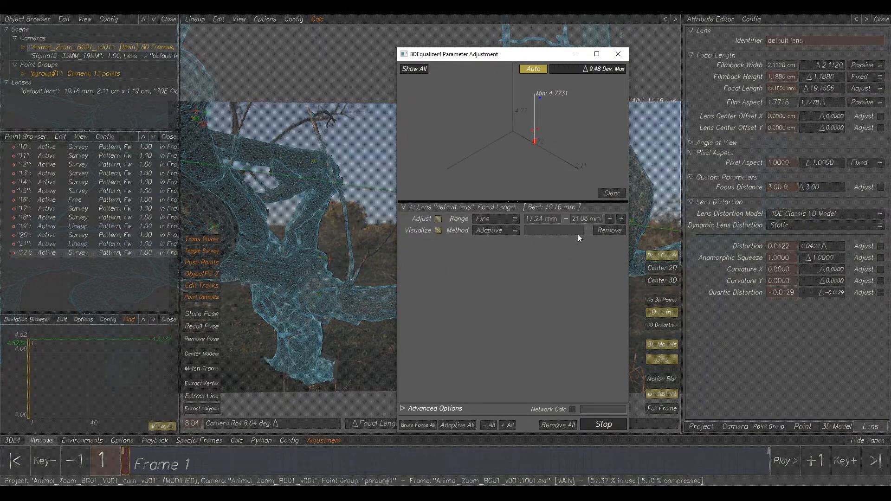
{"action": "left_click", "coordinate": [566, 261]}
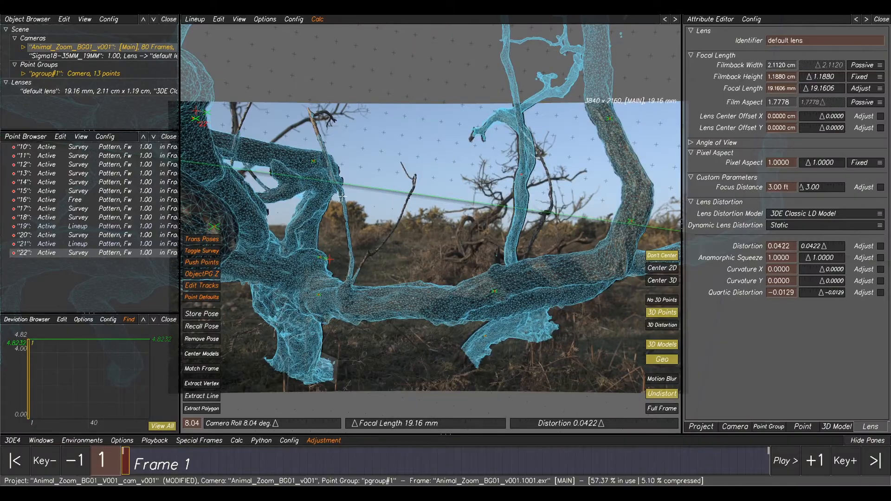
Step: Recalculate the whole scene with the adjusted focal length, use the result and check the scan's fit on the trunk
{"action": "key", "text": "alt+c"}
{"action": "left_click", "coordinate": [572, 407]}
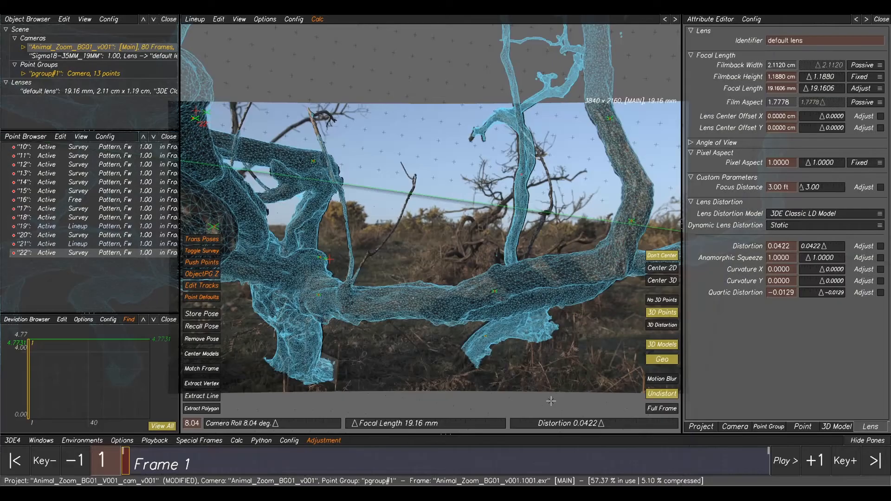
{"action": "scroll", "coordinate": [460, 284], "scroll_direction": "down", "scroll_amount": 3}
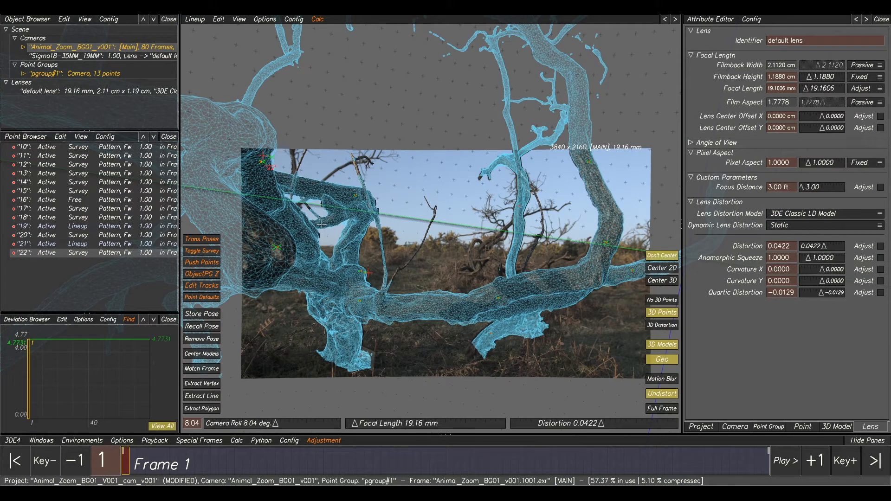
{"action": "scroll", "coordinate": [321, 224], "scroll_direction": "up", "scroll_amount": 3}
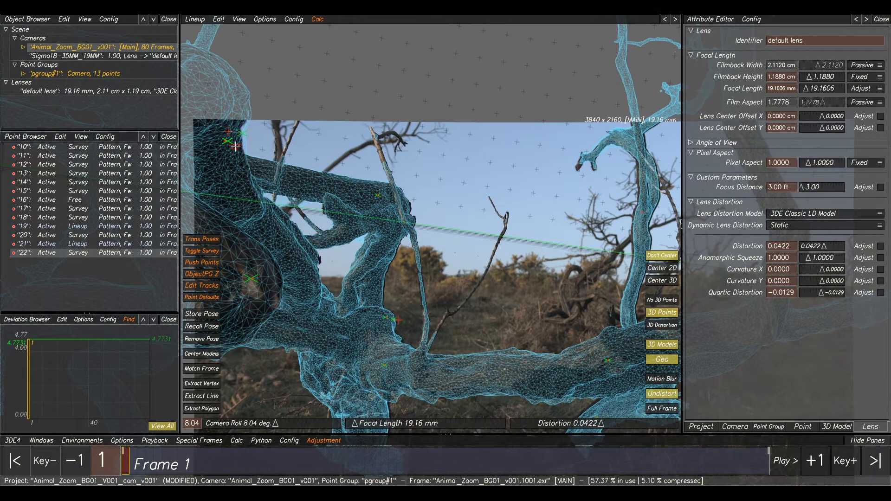
{"action": "middle_click_drag", "start_coordinate": [236, 147], "coordinate": [308, 170]}
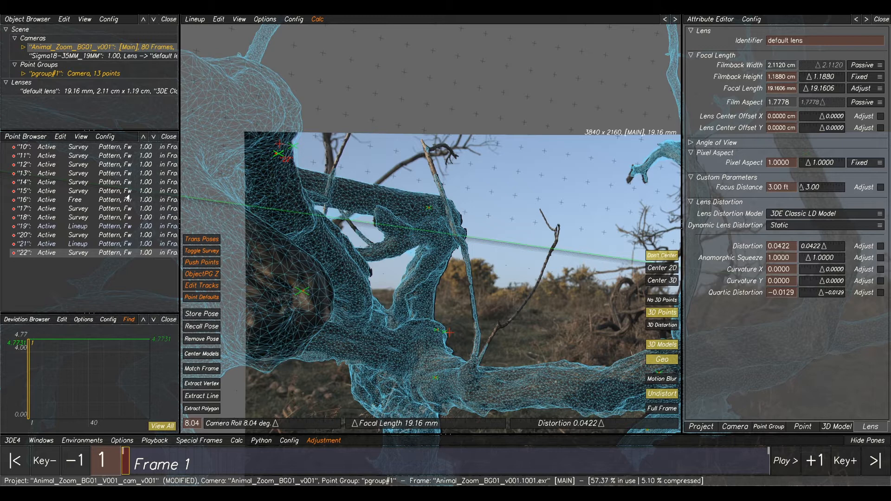
Step: Delete lineup points 19 and 21, keeping the camera
{"action": "left_click", "coordinate": [88, 244]}
{"action": "left_click", "coordinate": [92, 227], "text": "ctrl"}
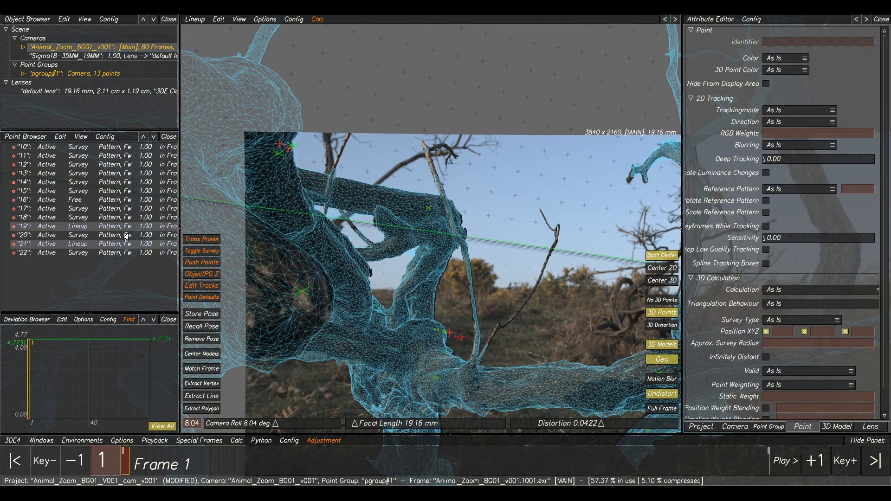
{"action": "key", "text": "Delete"}
{"action": "left_click", "coordinate": [466, 278]}
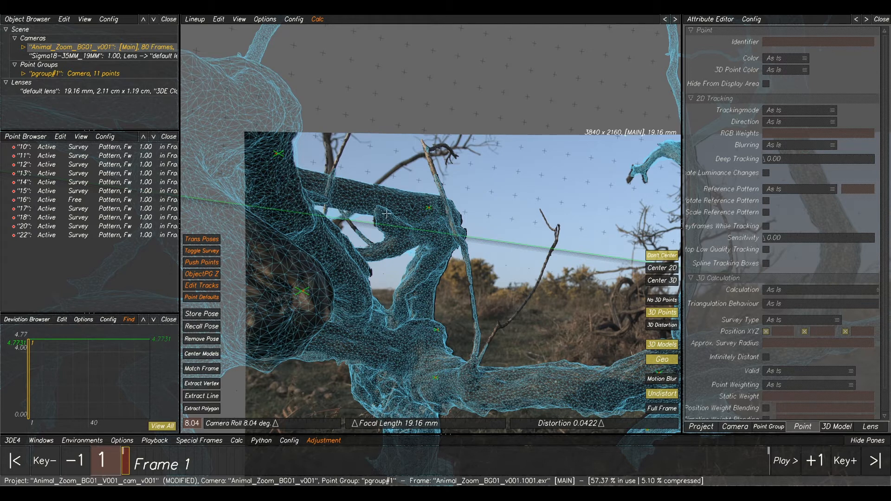
Step: Set the static weight of point 22 on the upper trunk to 25
{"action": "middle_click_drag", "start_coordinate": [505, 190], "coordinate": [476, 152]}
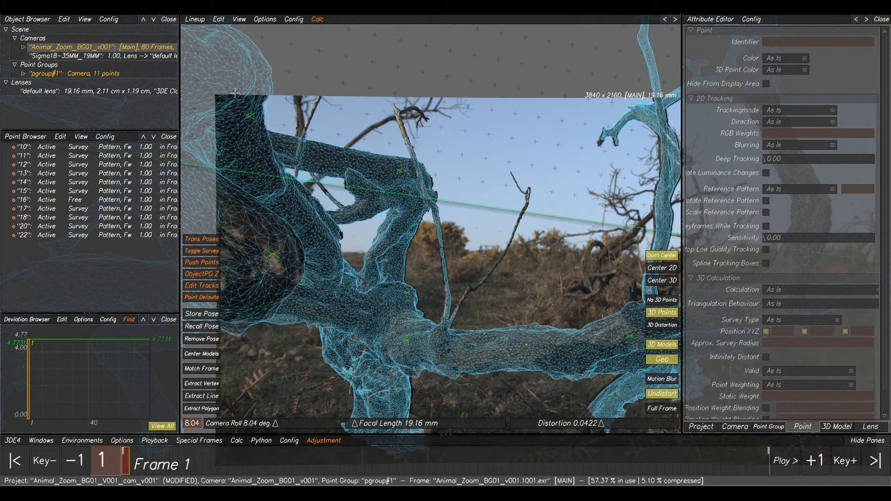
{"action": "left_click", "coordinate": [249, 117]}
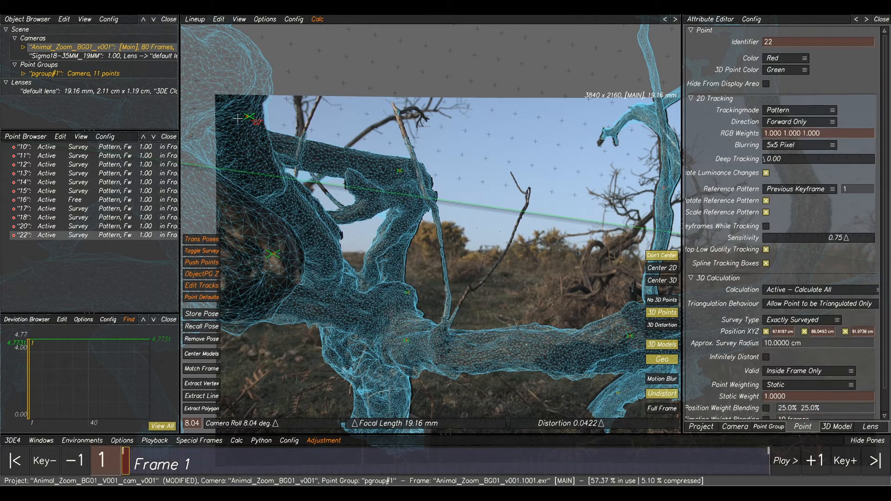
{"action": "double_click", "coordinate": [777, 396]}
{"action": "type", "text": "25"}
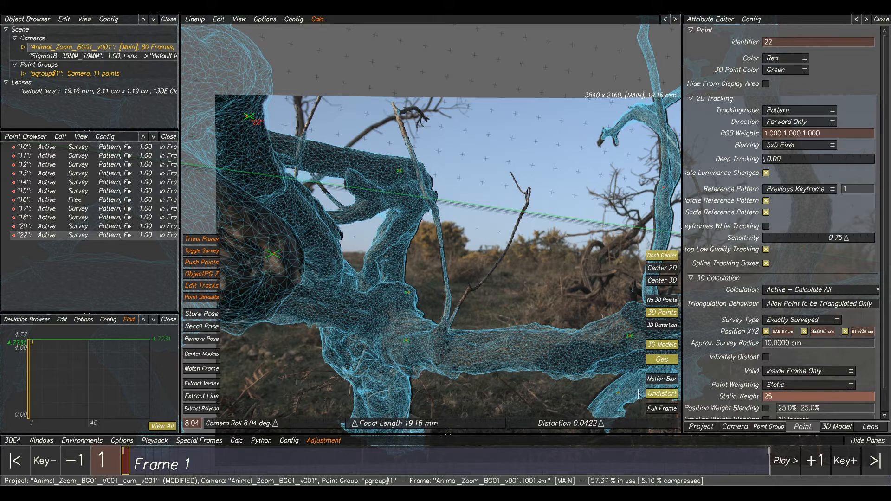
{"action": "key", "text": "Return"}
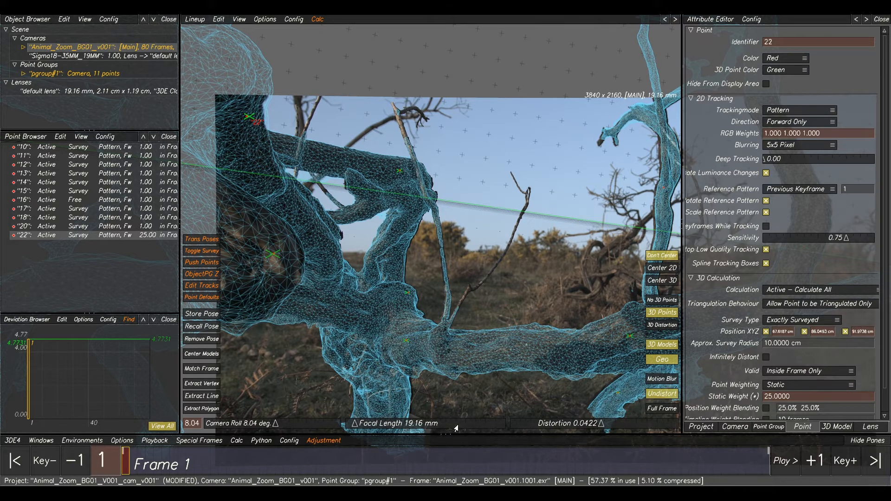
Step: Rerun the focal length adjustment, transfer the best parameters, use the recalculated result and check the scan's fit on the branches
{"action": "left_click", "coordinate": [39, 441]}
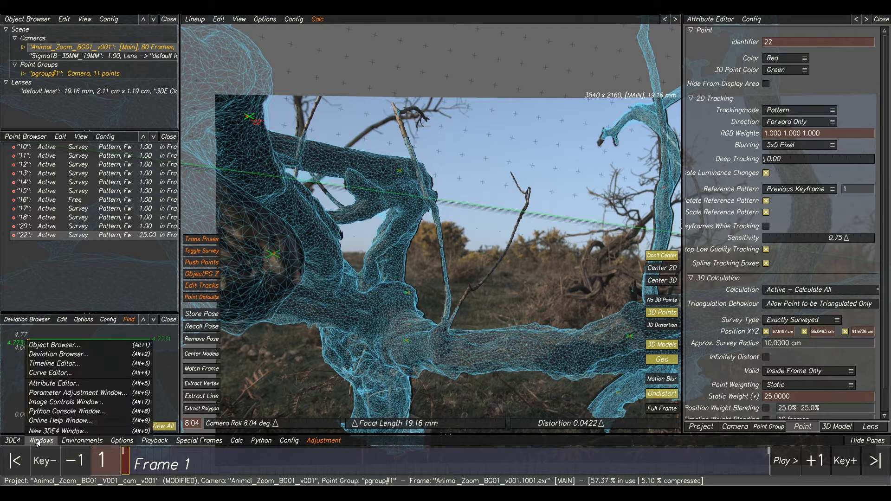
{"action": "left_click", "coordinate": [71, 394]}
{"action": "left_click", "coordinate": [612, 194]}
{"action": "left_click", "coordinate": [603, 425]}
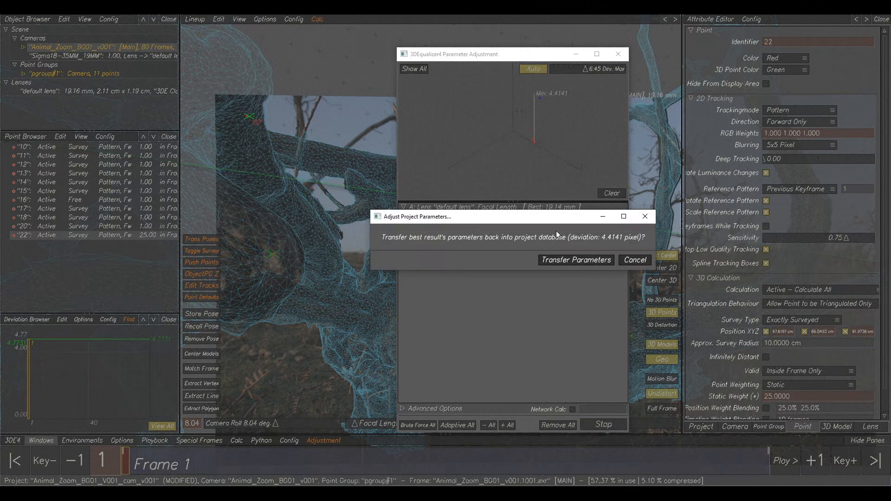
{"action": "left_click", "coordinate": [566, 261]}
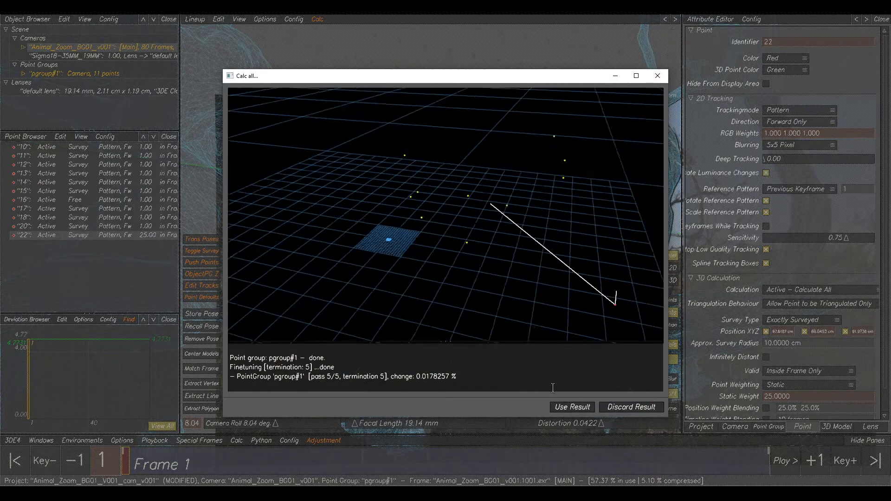
{"action": "left_click", "coordinate": [570, 407]}
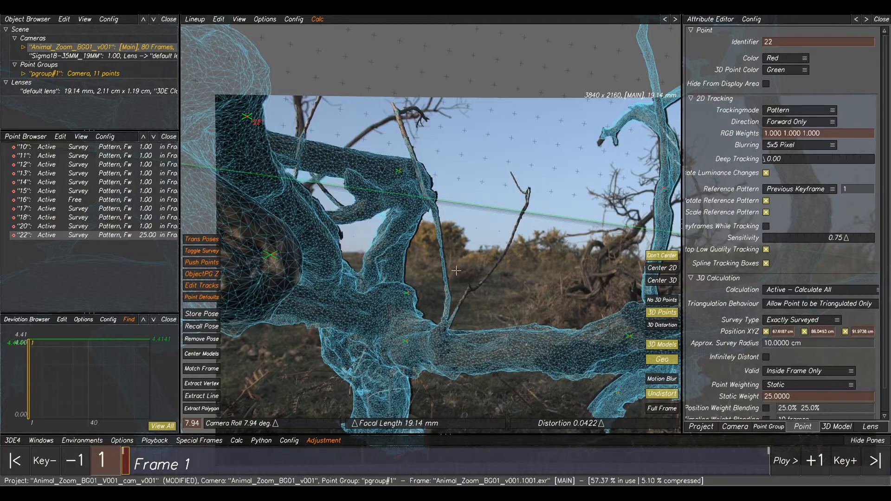
{"action": "scroll", "coordinate": [395, 176], "scroll_direction": "up", "scroll_amount": 3}
{"action": "scroll", "coordinate": [467, 221], "scroll_direction": "down", "scroll_amount": 3}
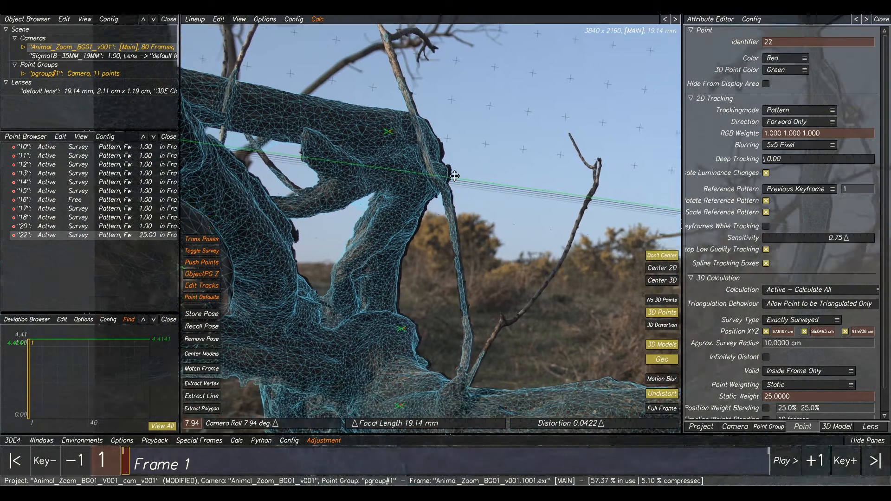
{"action": "scroll", "coordinate": [449, 249], "scroll_direction": "up", "scroll_amount": 3}
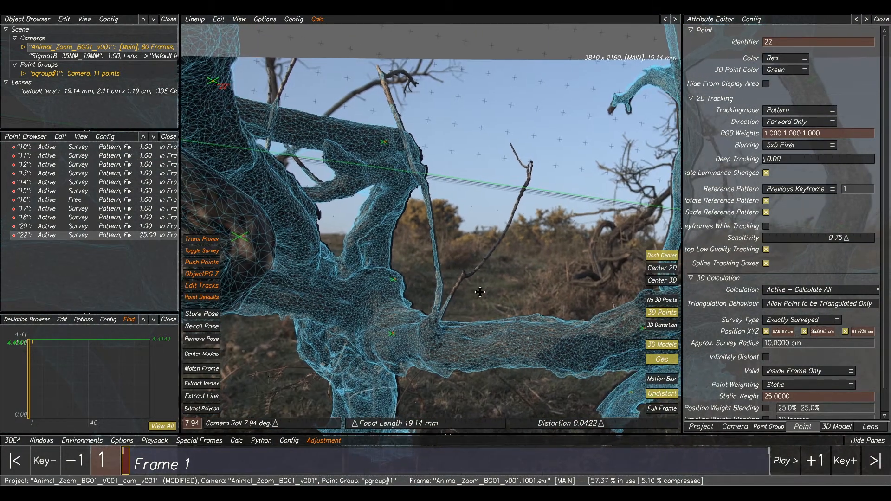
Step: Set point 22's static weight to 1, recalculate the scene, use the result and inspect the scan's fit
{"action": "middle_click_drag", "start_coordinate": [214, 53], "coordinate": [279, 124]}
{"action": "left_click", "coordinate": [793, 395]}
{"action": "type", "text": "1"}
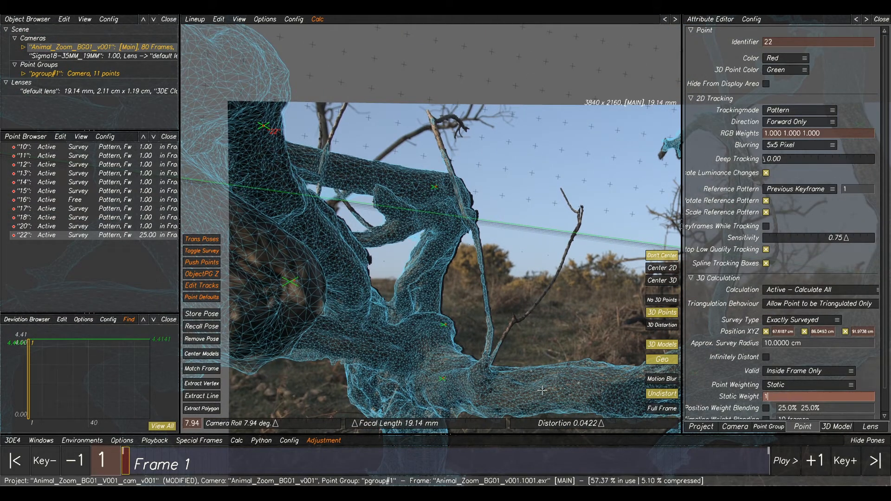
{"action": "key", "text": "Return"}
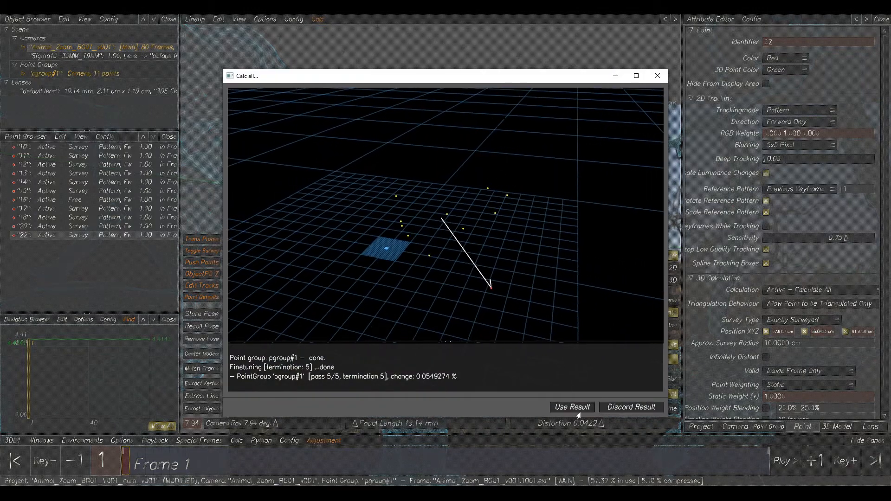
{"action": "left_click", "coordinate": [572, 405]}
{"action": "middle_click_drag", "start_coordinate": [616, 293], "coordinate": [559, 245]}
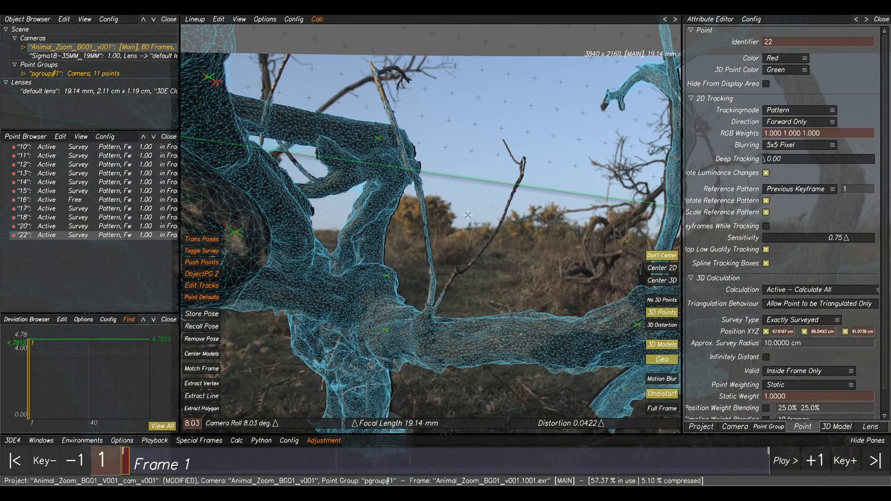
{"action": "scroll", "coordinate": [433, 232], "scroll_direction": "down", "scroll_amount": 2}
{"action": "scroll", "coordinate": [395, 274], "scroll_direction": "up", "scroll_amount": 5}
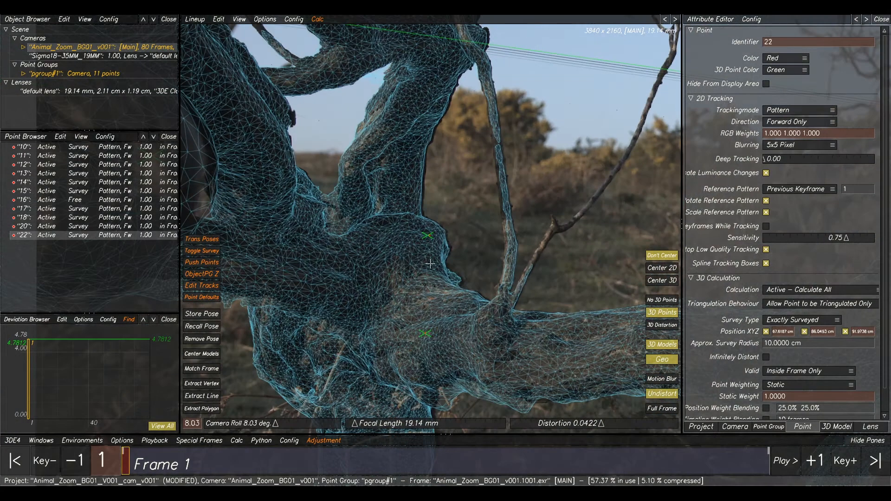
{"action": "scroll", "coordinate": [422, 267], "scroll_direction": "down", "scroll_amount": 1}
{"action": "left_click", "coordinate": [422, 267]}
{"action": "scroll", "coordinate": [411, 322], "scroll_direction": "down", "scroll_amount": 2}
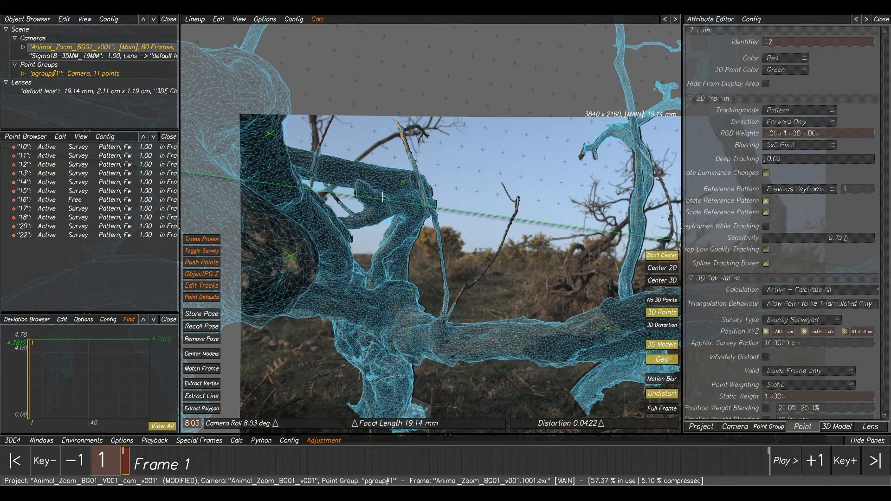
Step: Change all points from 10 to 22 to Survey Free and store the current camera pose
{"action": "left_click", "coordinate": [88, 235]}
{"action": "left_click", "coordinate": [94, 148], "text": "shift"}
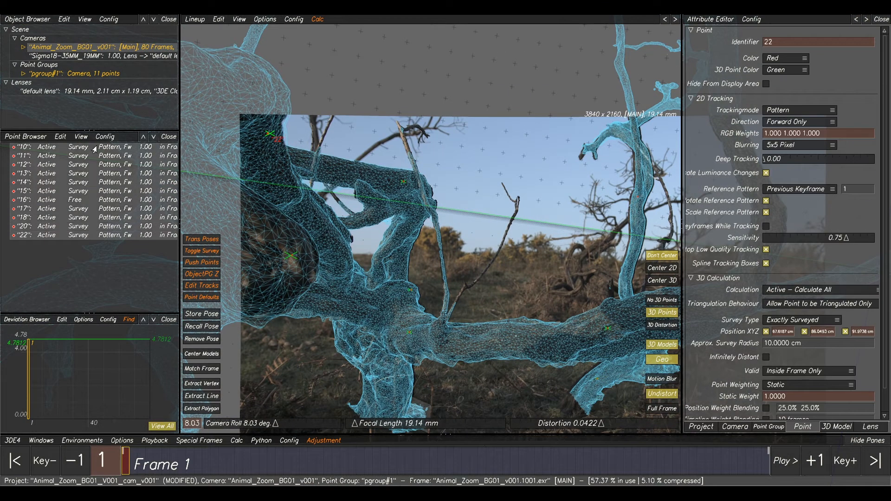
{"action": "right_click", "coordinate": [95, 160]}
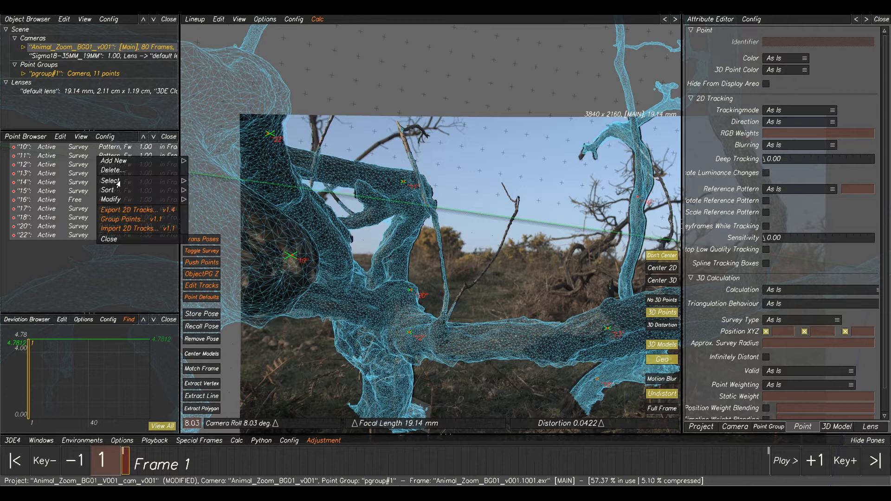
{"action": "mouse_move", "coordinate": [113, 203]}
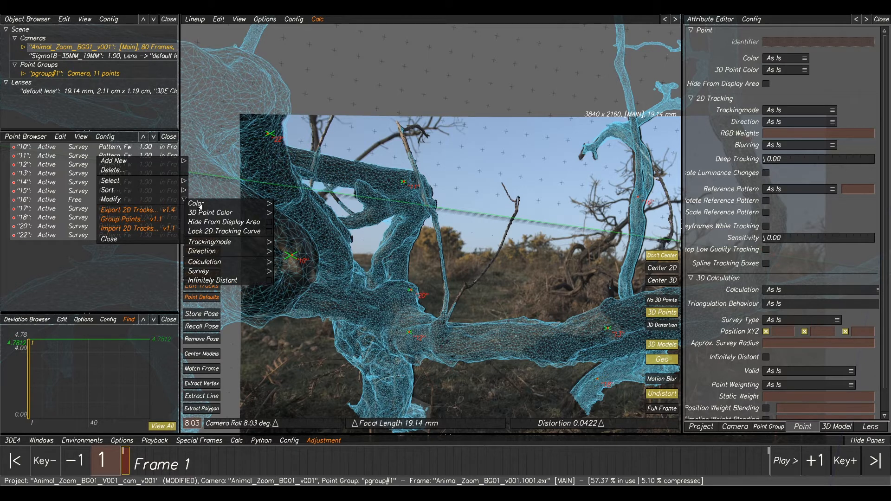
{"action": "mouse_move", "coordinate": [224, 274]}
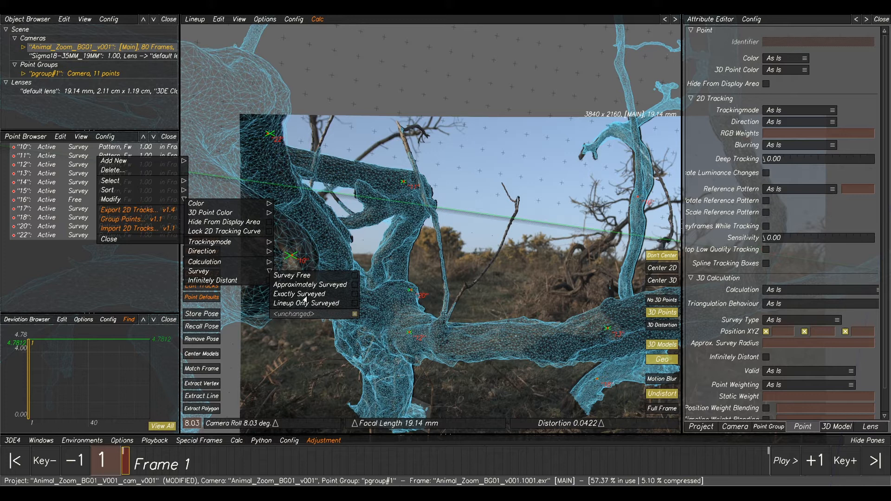
{"action": "left_click", "coordinate": [293, 276]}
{"action": "scroll", "coordinate": [434, 240], "scroll_direction": "up", "scroll_amount": 3}
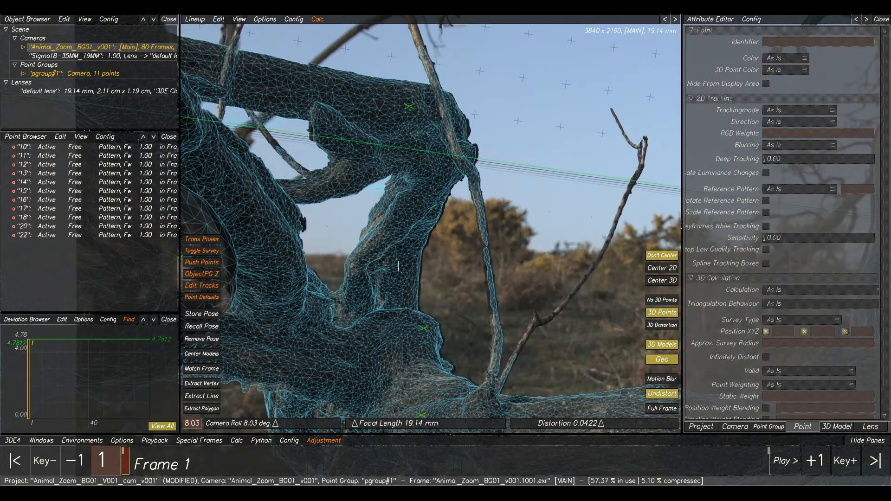
{"action": "left_click", "coordinate": [199, 315]}
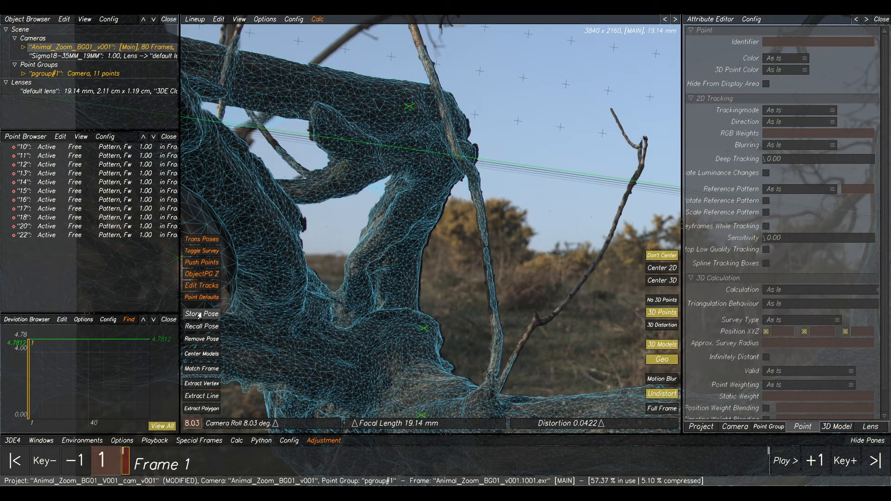
Step: Extract the scan vertex at the small knot on the cut branch's end as a lineup point and nudge it onto the knot
{"action": "left_click", "coordinate": [199, 384]}
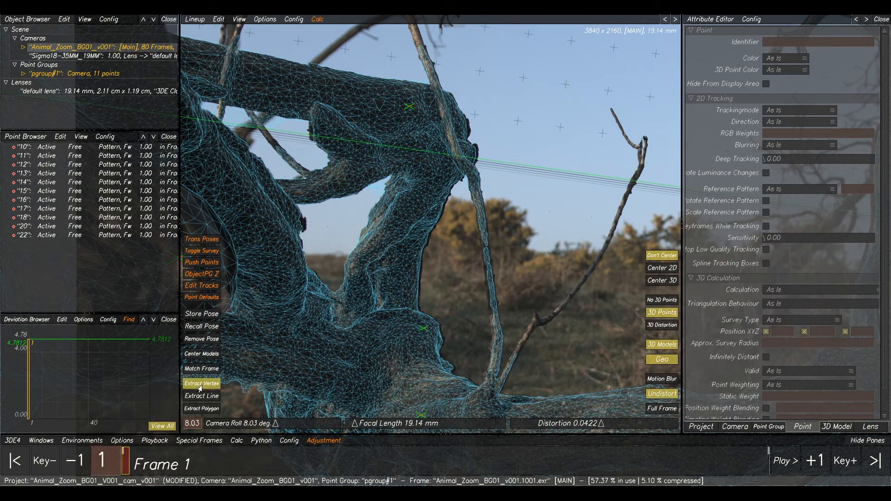
{"action": "scroll", "coordinate": [464, 144], "scroll_direction": "up", "scroll_amount": 3}
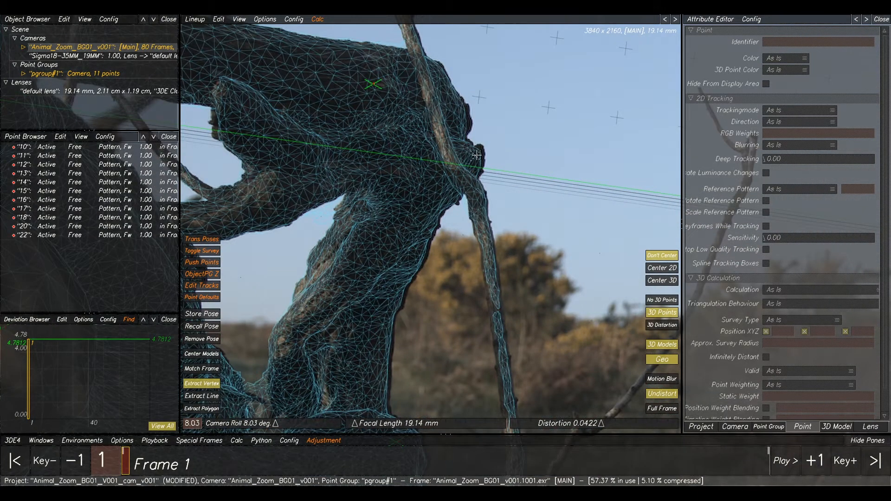
{"action": "left_click", "coordinate": [477, 155]}
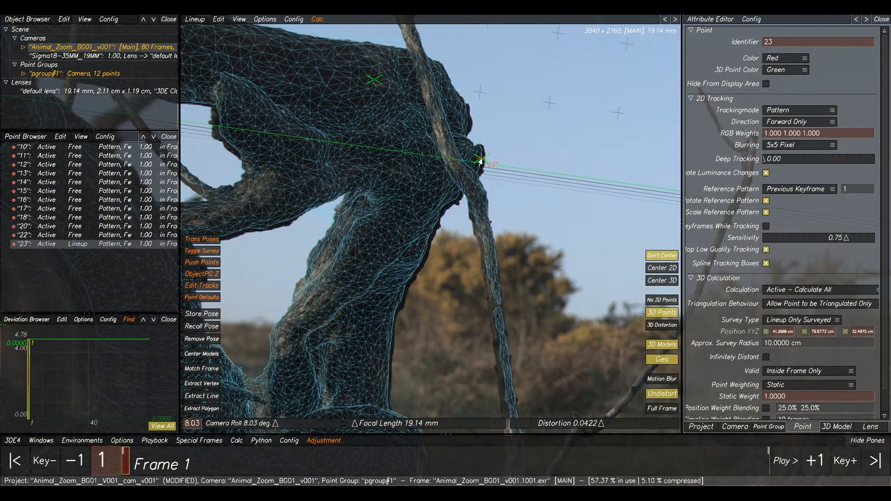
{"action": "left_click_drag", "start_coordinate": [483, 159], "coordinate": [483, 161]}
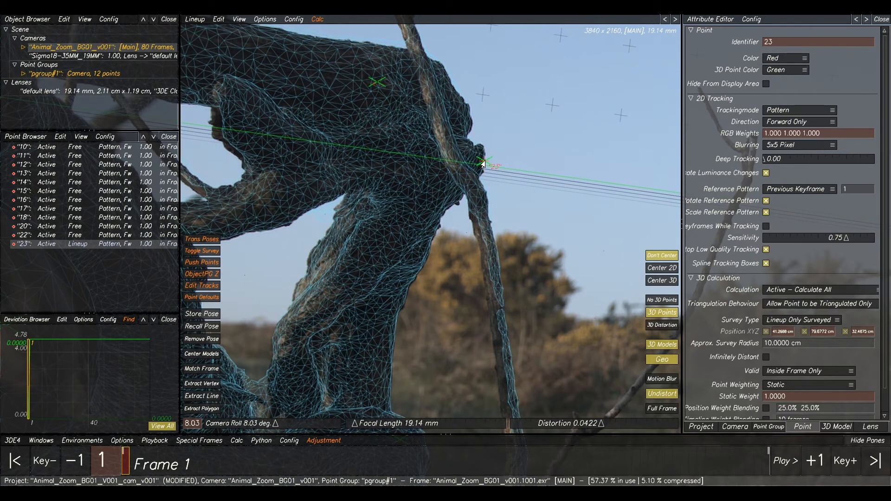
Step: Extract a scan vertex beside point 22 on the upper trunk as a lineup point and recall the stored camera pose
{"action": "scroll", "coordinate": [482, 162], "scroll_direction": "down", "scroll_amount": 3}
{"action": "middle_click_drag", "start_coordinate": [463, 279], "coordinate": [489, 279]}
{"action": "left_click", "coordinate": [303, 214]}
{"action": "left_click", "coordinate": [195, 385]}
{"action": "middle_click_drag", "start_coordinate": [372, 102], "coordinate": [449, 250]}
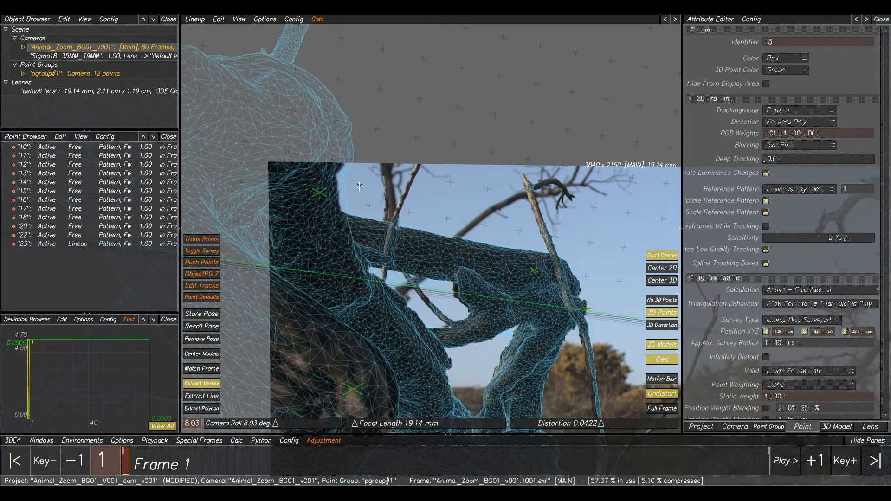
{"action": "left_click", "coordinate": [325, 186]}
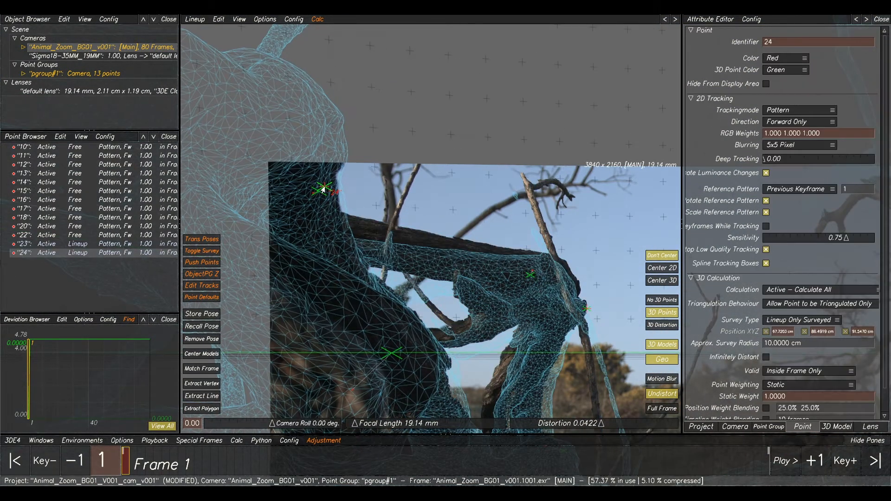
{"action": "scroll", "coordinate": [446, 250], "scroll_direction": "down", "scroll_amount": 3}
{"action": "middle_click_drag", "start_coordinate": [446, 303], "coordinate": [428, 223]}
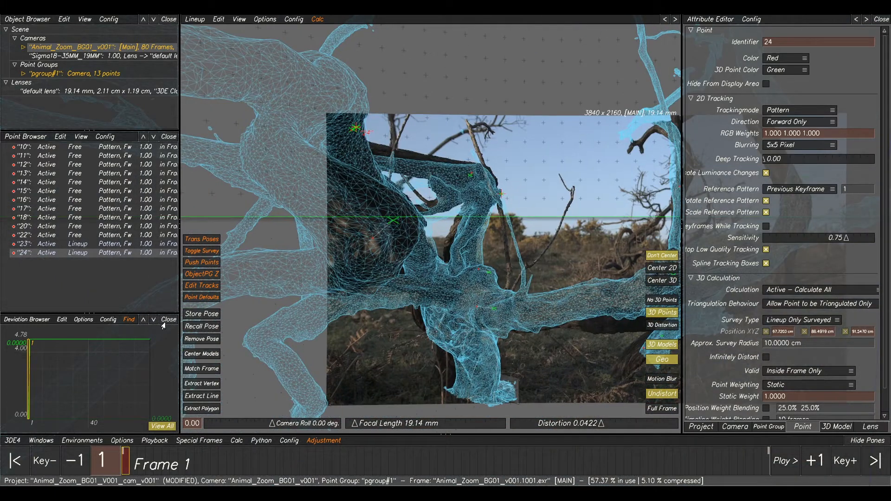
{"action": "left_click", "coordinate": [191, 326]}
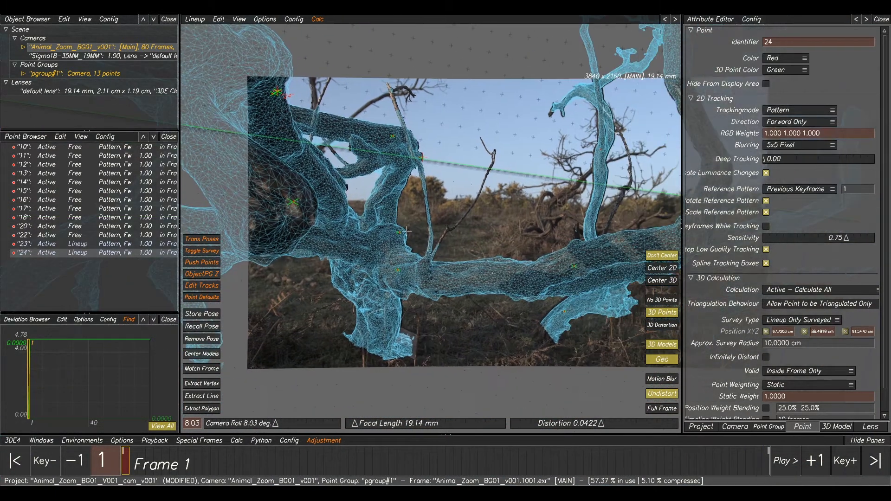
Step: Try to extract a lineup vertex beside the existing point on the thick horizontal branch, and delete the misplaced point
{"action": "left_click", "coordinate": [202, 383]}
{"action": "scroll", "coordinate": [458, 278], "scroll_direction": "up", "scroll_amount": 5}
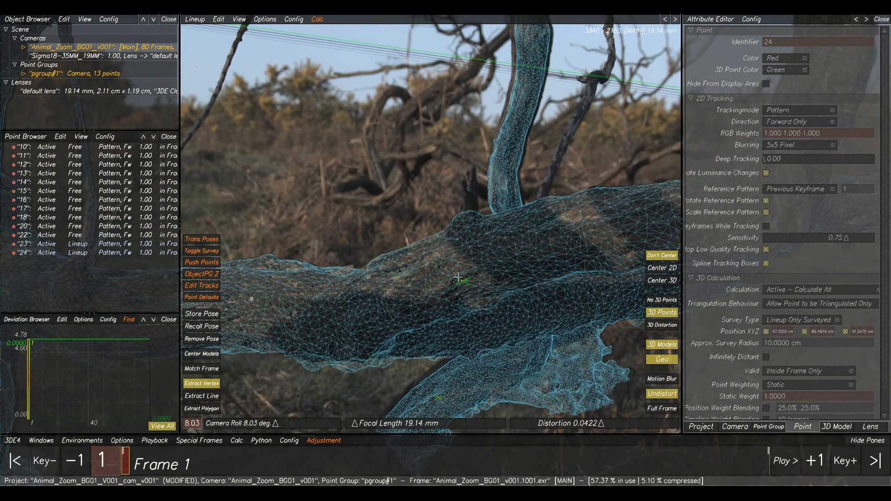
{"action": "left_click", "coordinate": [447, 282]}
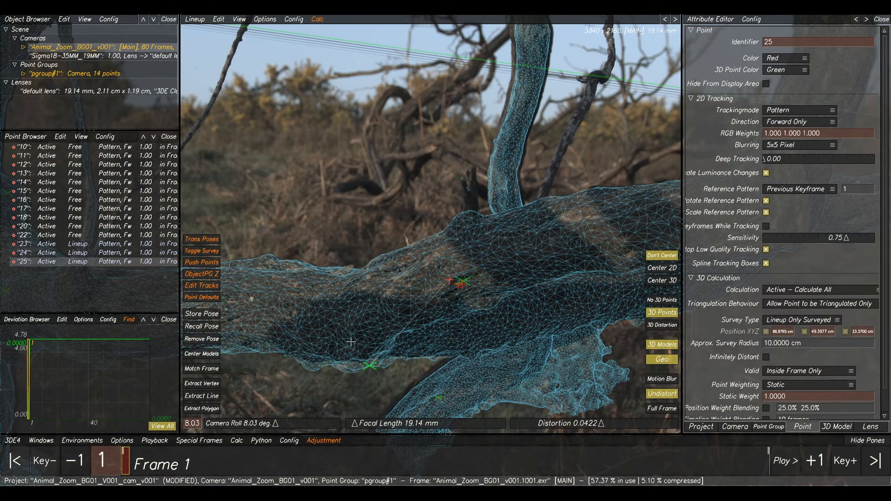
{"action": "key", "text": "Delete"}
{"action": "left_click", "coordinate": [454, 278]}
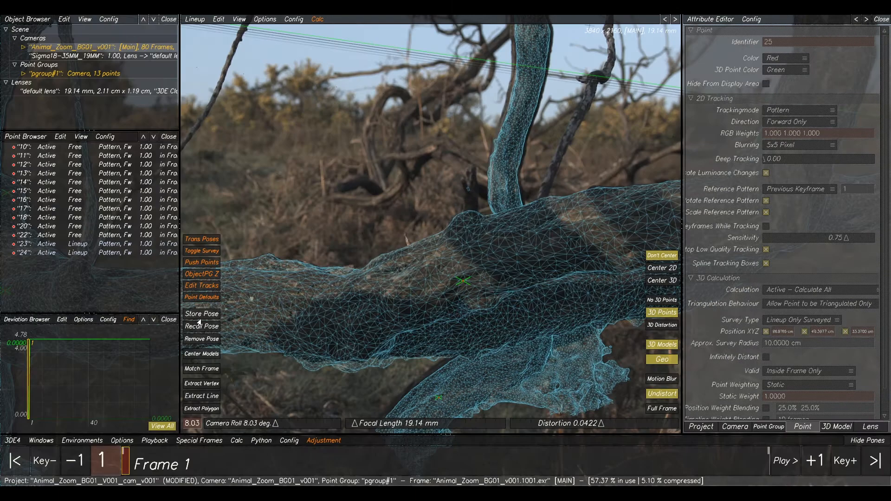
Step: Extract a scan vertex beside the existing point on the thick horizontal branch as a lineup point
{"action": "left_click", "coordinate": [206, 383]}
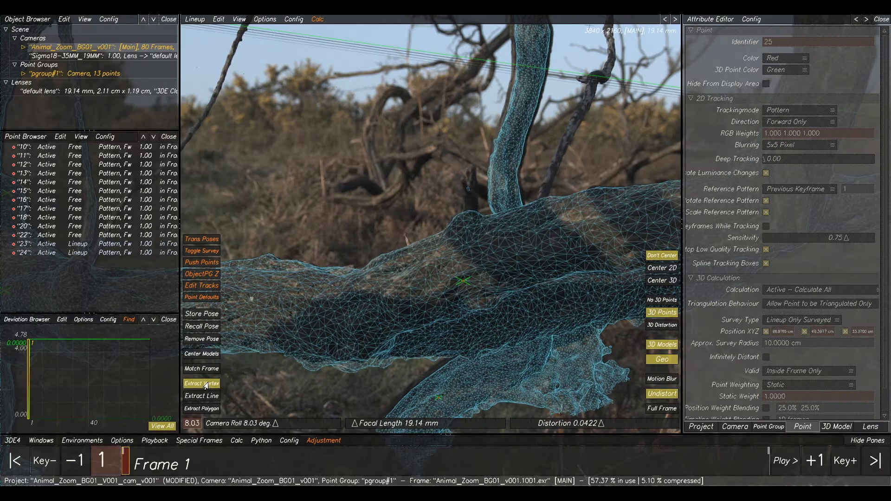
{"action": "left_click", "coordinate": [440, 284]}
{"action": "scroll", "coordinate": [441, 283], "scroll_direction": "down", "scroll_amount": 2}
{"action": "middle_click_drag", "start_coordinate": [441, 284], "coordinate": [281, 376]}
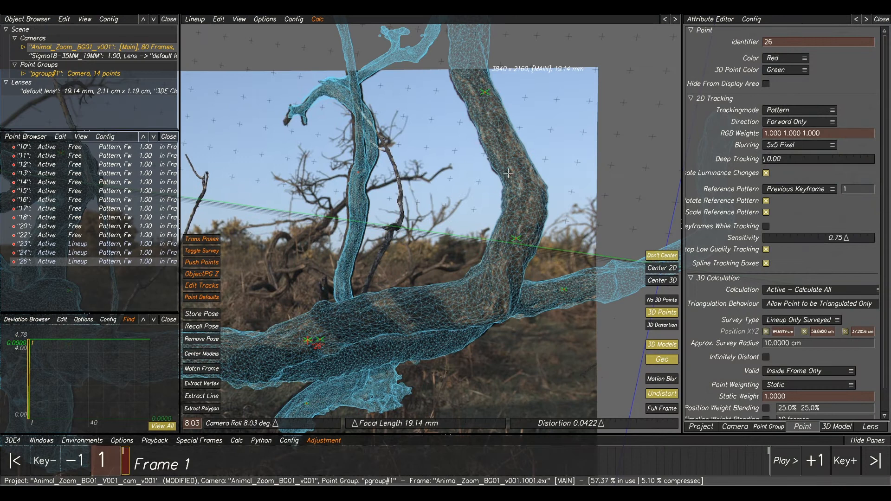
Step: Extract a scan vertex on the upper part of the bent right-hand limb, just below the existing point, as a lineup point
{"action": "left_click", "coordinate": [467, 108]}
{"action": "scroll", "coordinate": [466, 107], "scroll_direction": "up", "scroll_amount": 2}
{"action": "left_click", "coordinate": [215, 384]}
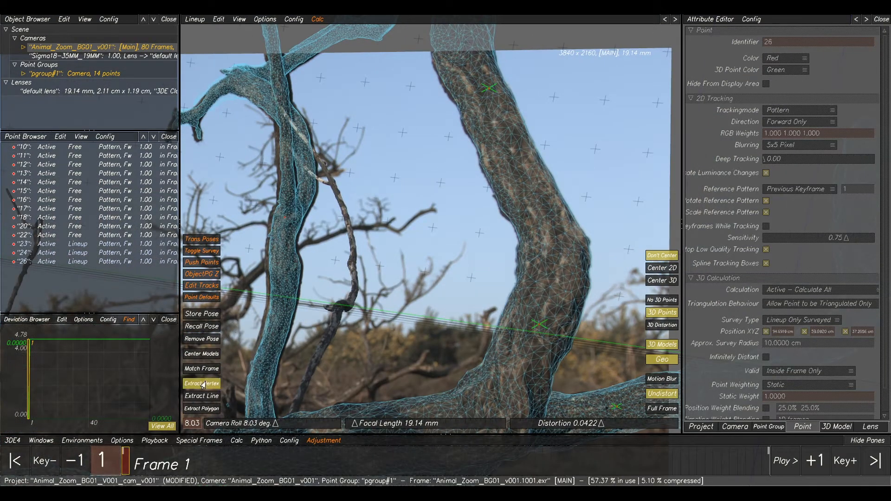
{"action": "scroll", "coordinate": [499, 129], "scroll_direction": "up", "scroll_amount": 2}
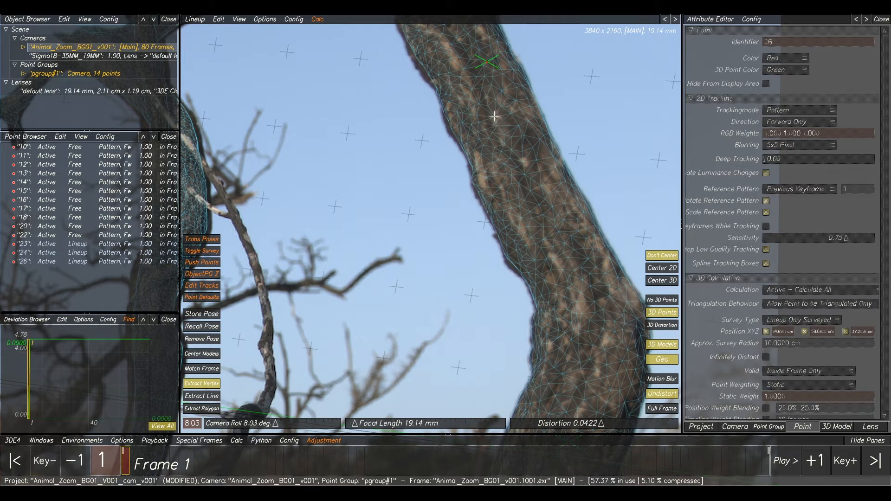
{"action": "scroll", "coordinate": [495, 116], "scroll_direction": "down", "scroll_amount": 3}
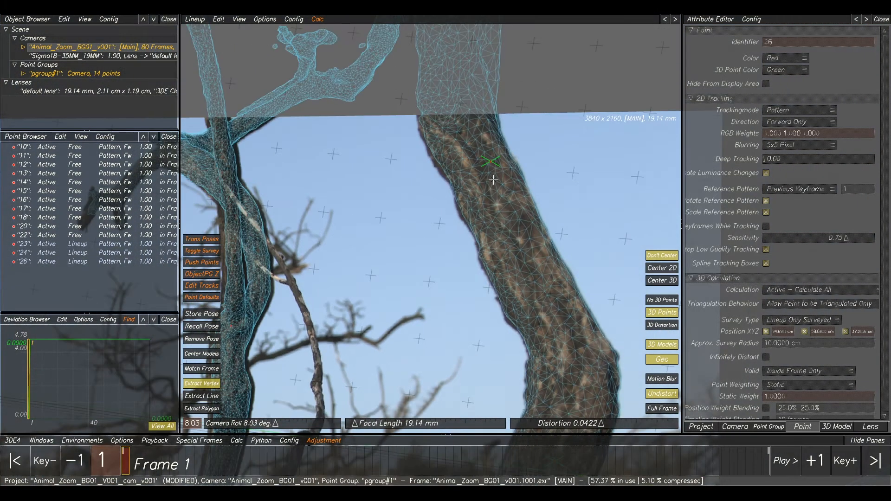
{"action": "left_click", "coordinate": [463, 189]}
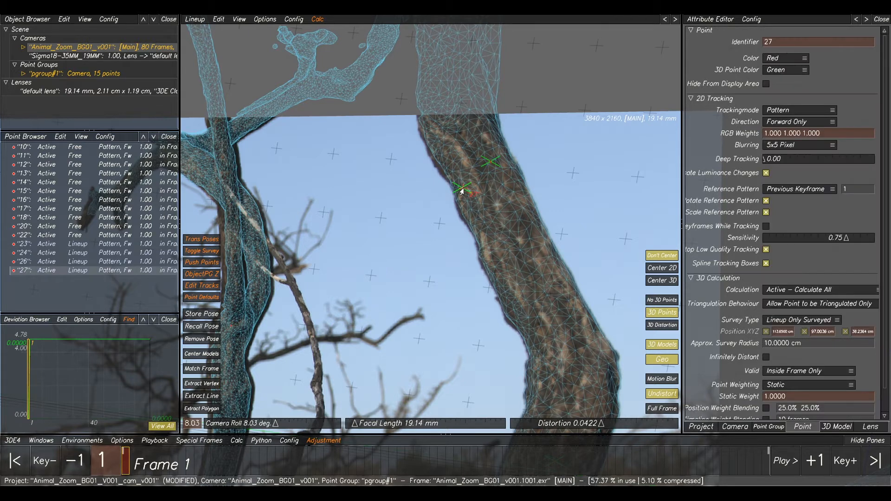
Step: Nudge the lineup point on the upper part of the large left trunk slightly down and to the left
{"action": "scroll", "coordinate": [463, 188], "scroll_direction": "down", "scroll_amount": 4}
{"action": "middle_click_drag", "start_coordinate": [325, 273], "coordinate": [604, 191]}
{"action": "middle_click_drag", "start_coordinate": [292, 42], "coordinate": [286, 114]}
{"action": "scroll", "coordinate": [287, 114], "scroll_direction": "up", "scroll_amount": 3}
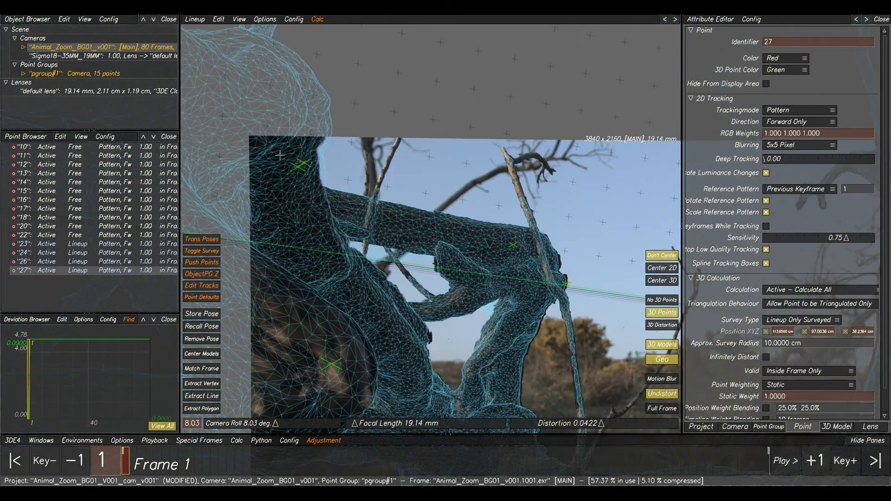
{"action": "left_click_drag", "start_coordinate": [299, 164], "coordinate": [297, 168]}
{"action": "middle_click_drag", "start_coordinate": [386, 313], "coordinate": [346, 261]}
{"action": "left_click", "coordinate": [437, 226]}
Step: Extract the scan vertex on the rounded knob above the branch junction as a lineup point and shift it slightly upward
{"action": "middle_click_drag", "start_coordinate": [494, 305], "coordinate": [496, 224]}
{"action": "scroll", "coordinate": [478, 314], "scroll_direction": "up", "scroll_amount": 1}
{"action": "left_click", "coordinate": [205, 383]}
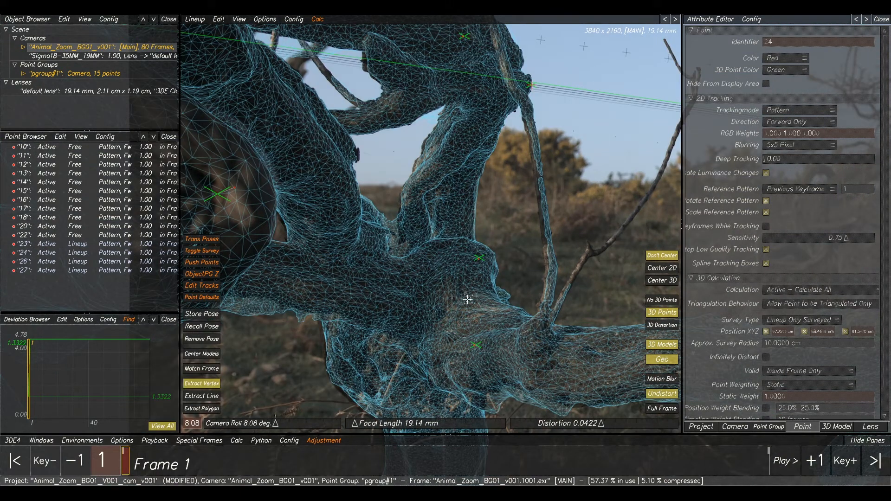
{"action": "scroll", "coordinate": [468, 299], "scroll_direction": "up", "scroll_amount": 2}
{"action": "left_click", "coordinate": [482, 265]}
{"action": "left_click_drag", "start_coordinate": [482, 266], "coordinate": [487, 250]}
Step: Nudge the thick horizontal branch's lineup point, and extract a scan vertex midway up the thin upright branch as a slightly shifted lineup point
{"action": "scroll", "coordinate": [482, 242], "scroll_direction": "down", "scroll_amount": 5}
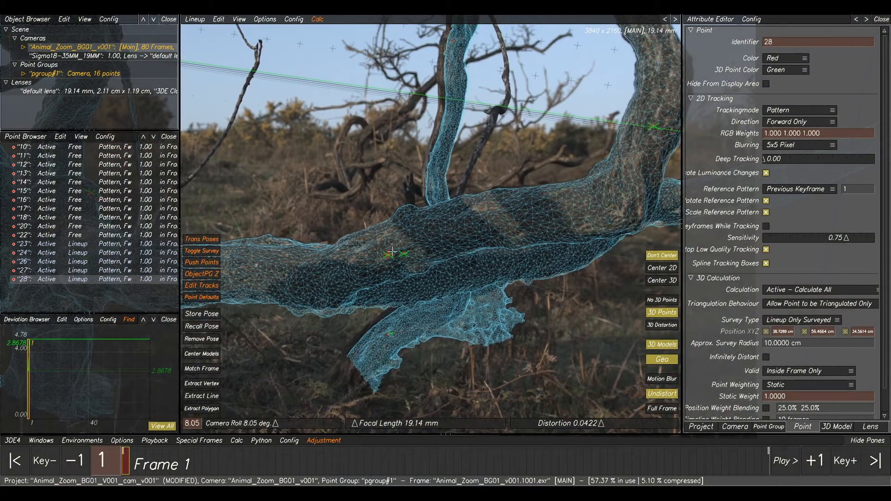
{"action": "left_click_drag", "start_coordinate": [388, 255], "coordinate": [386, 256]}
{"action": "middle_click_drag", "start_coordinate": [581, 152], "coordinate": [399, 252]}
{"action": "middle_click_drag", "start_coordinate": [437, 219], "coordinate": [613, 226]}
{"action": "left_click", "coordinate": [502, 218]}
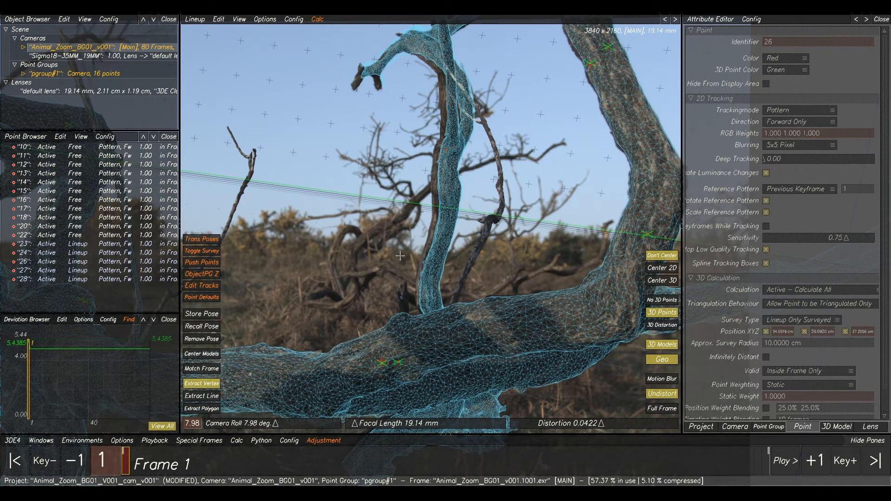
{"action": "left_click", "coordinate": [444, 197], "text": "ctrl"}
{"action": "left_click_drag", "start_coordinate": [444, 197], "coordinate": [442, 201]}
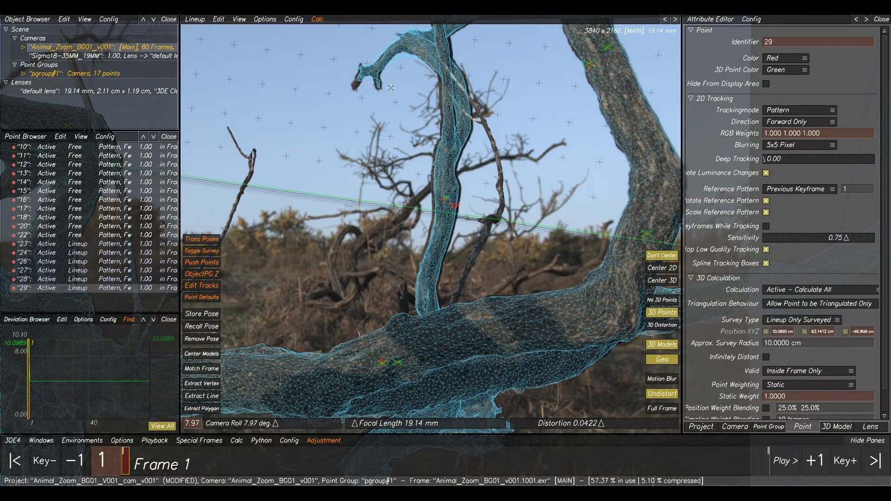
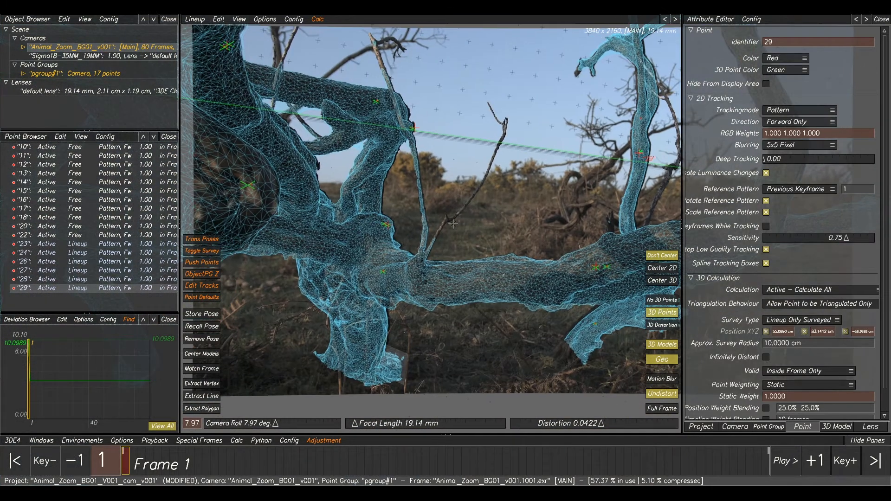
Step: Nudge the junction knob's lineup point, and use Extract Line to add a lineup point just below the one on the large round trunk section
{"action": "left_click", "coordinate": [385, 224]}
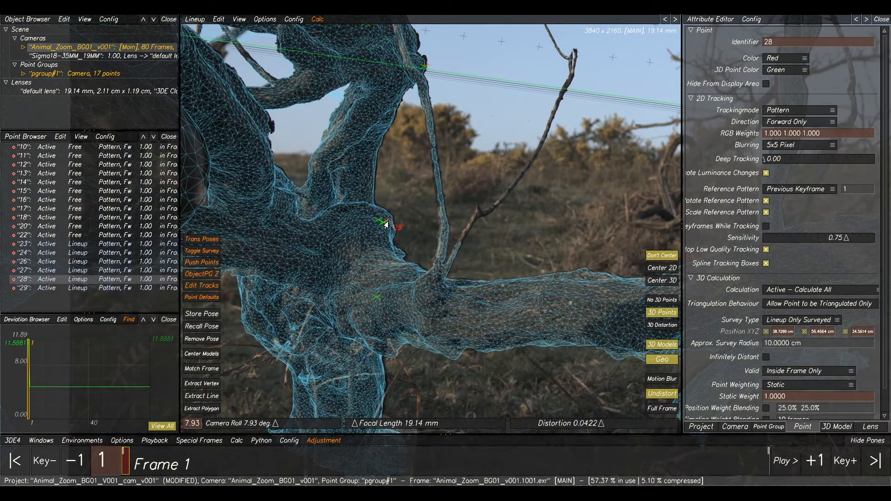
{"action": "left_click_drag", "start_coordinate": [385, 225], "coordinate": [388, 224]}
{"action": "middle_click_drag", "start_coordinate": [409, 167], "coordinate": [469, 225]}
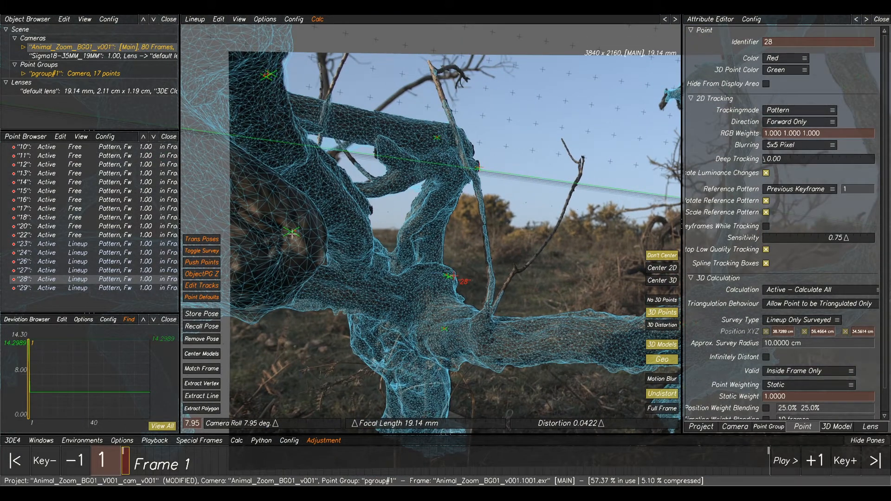
{"action": "left_click", "coordinate": [288, 236]}
{"action": "left_click", "coordinate": [204, 396]}
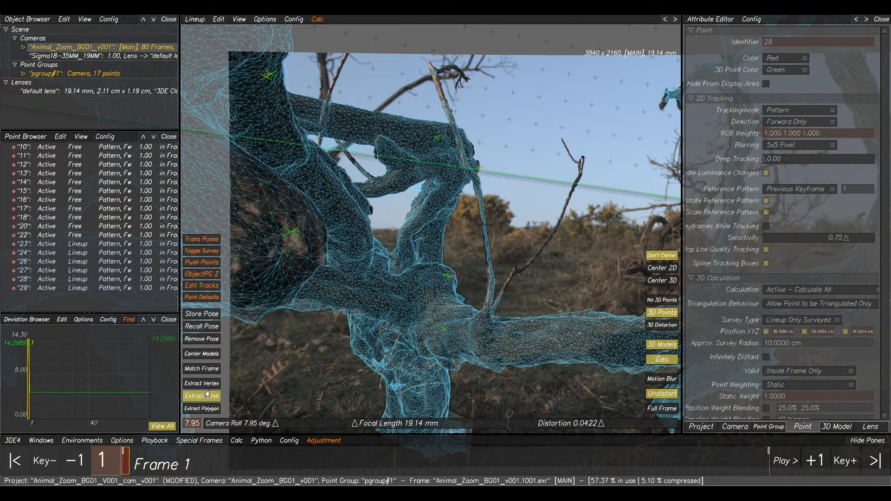
{"action": "left_click", "coordinate": [289, 243]}
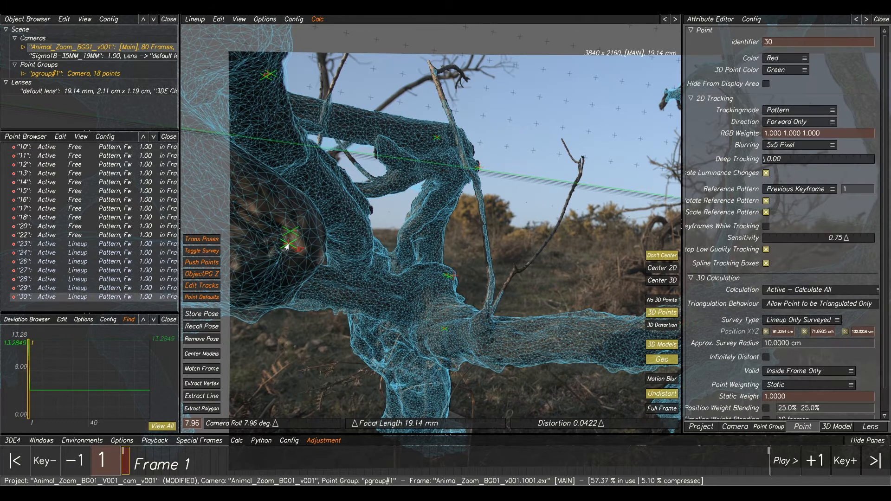
Step: Shift the lineup point on the thin upright branch slightly left toward the branch's edge
{"action": "middle_click_drag", "start_coordinate": [608, 274], "coordinate": [499, 217]}
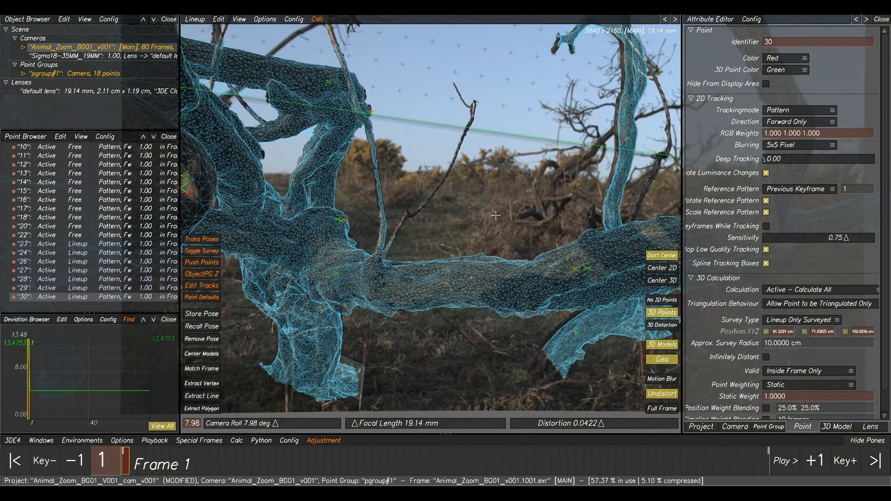
{"action": "middle_click_drag", "start_coordinate": [548, 118], "coordinate": [482, 117]}
{"action": "left_click_drag", "start_coordinate": [477, 144], "coordinate": [471, 143]}
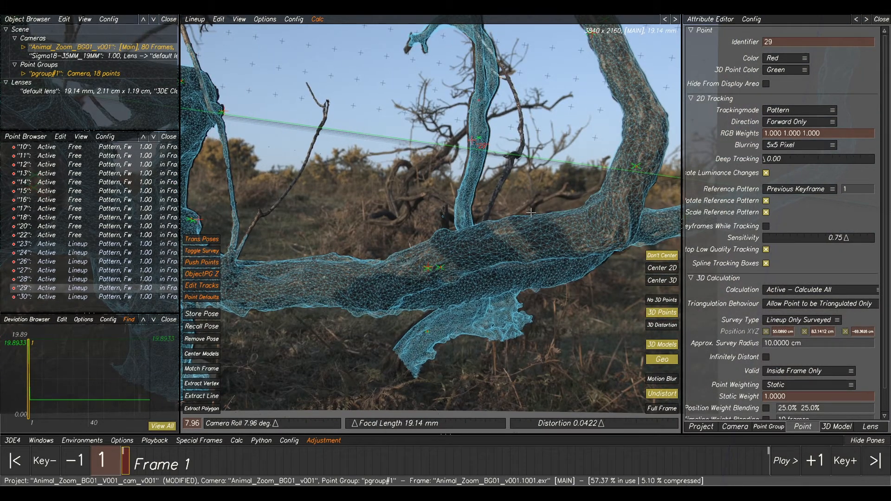
Step: Move the lineup point on the rounded junction knob right, just past the scan's outline
{"action": "scroll", "coordinate": [531, 212], "scroll_direction": "up", "scroll_amount": 4}
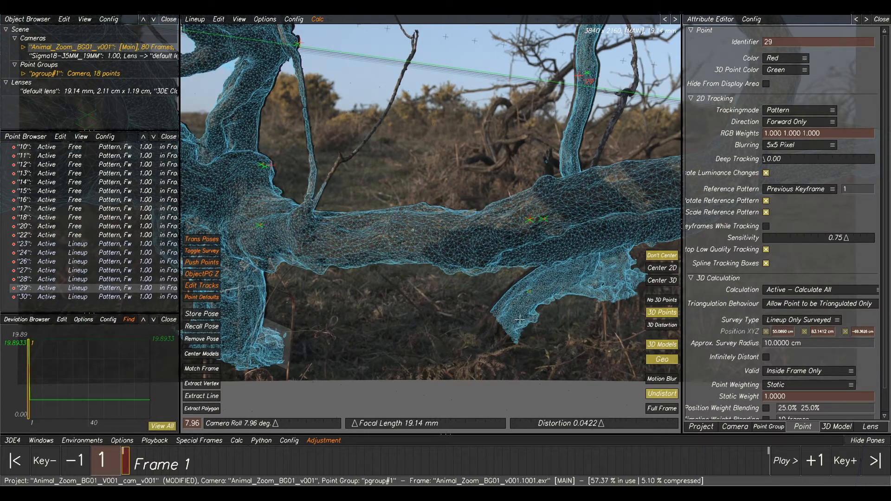
{"action": "middle_click_drag", "start_coordinate": [534, 288], "coordinate": [545, 341]}
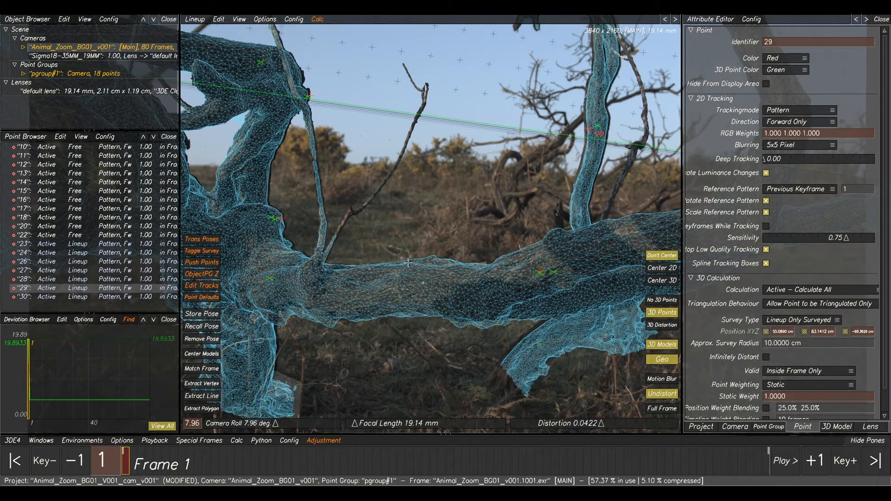
{"action": "scroll", "coordinate": [281, 219], "scroll_direction": "up", "scroll_amount": 2}
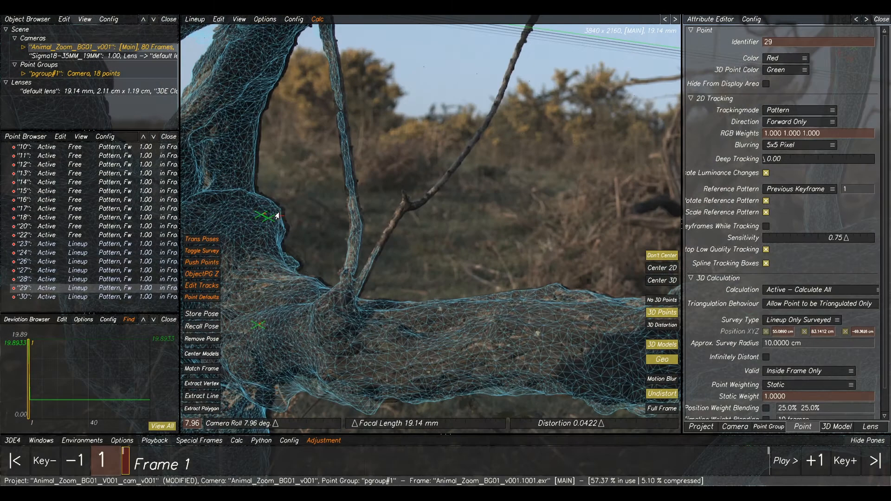
{"action": "left_click", "coordinate": [292, 215]}
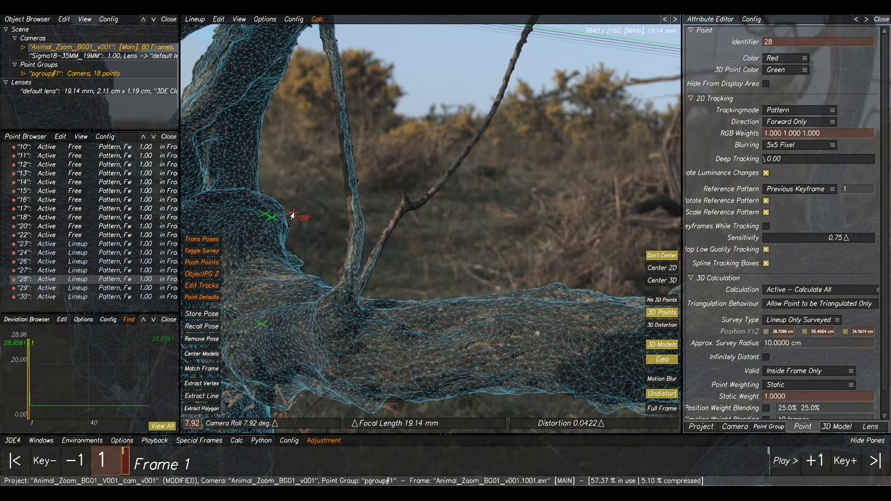
{"action": "scroll", "coordinate": [446, 257], "scroll_direction": "down", "scroll_amount": 2}
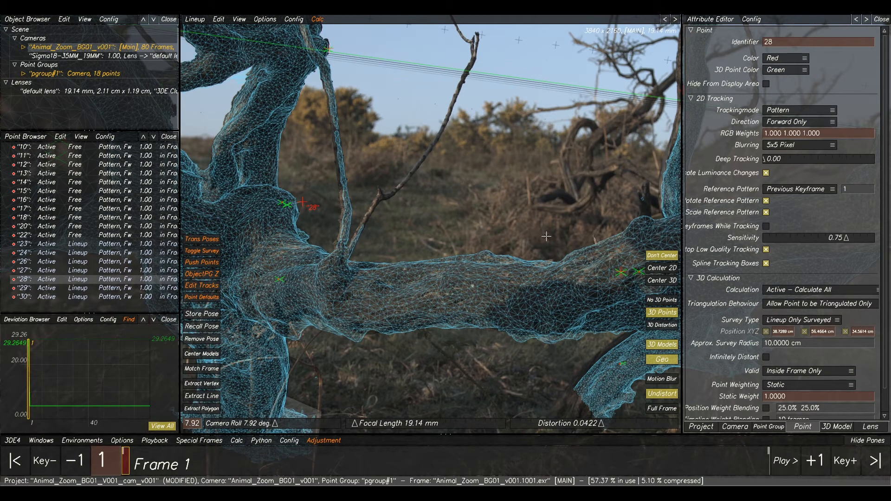
Step: Pull the thin upright branch's lineup point further to refine the camera fit against the plate
{"action": "scroll", "coordinate": [421, 263], "scroll_direction": "down", "scroll_amount": 3}
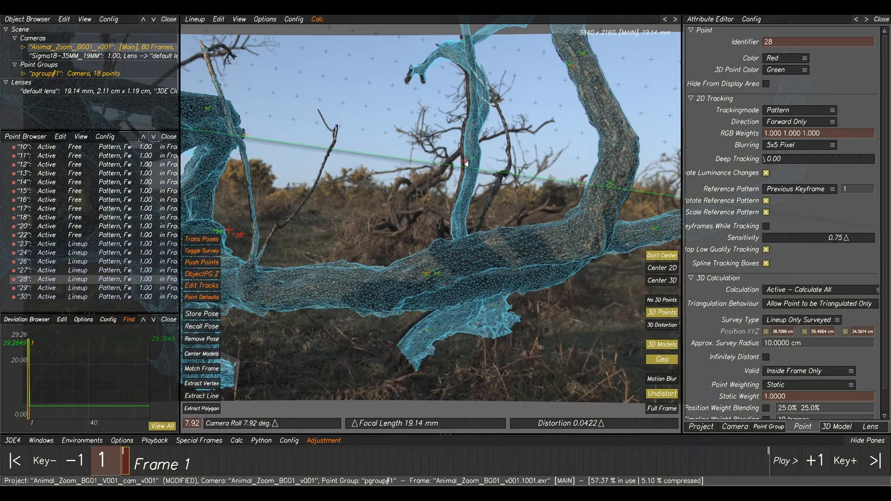
{"action": "left_click", "coordinate": [466, 164]}
{"action": "scroll", "coordinate": [391, 202], "scroll_direction": "down", "scroll_amount": 2}
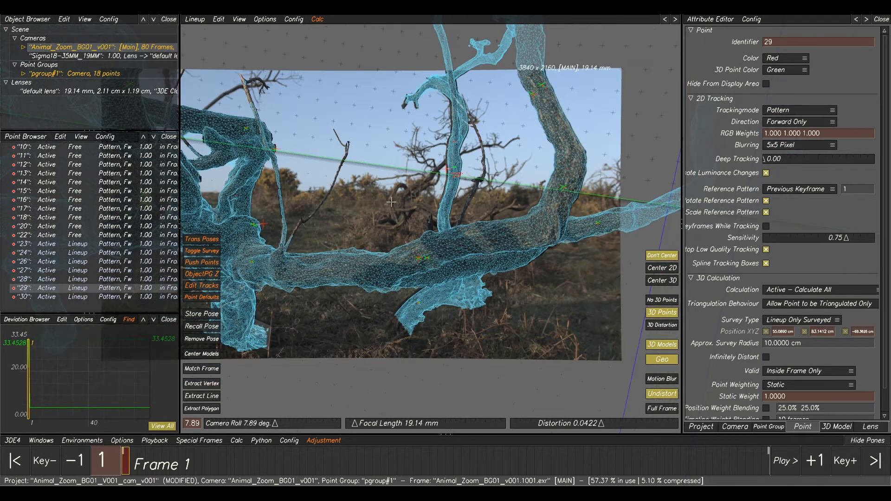
{"action": "middle_click_drag", "start_coordinate": [378, 211], "coordinate": [395, 211]}
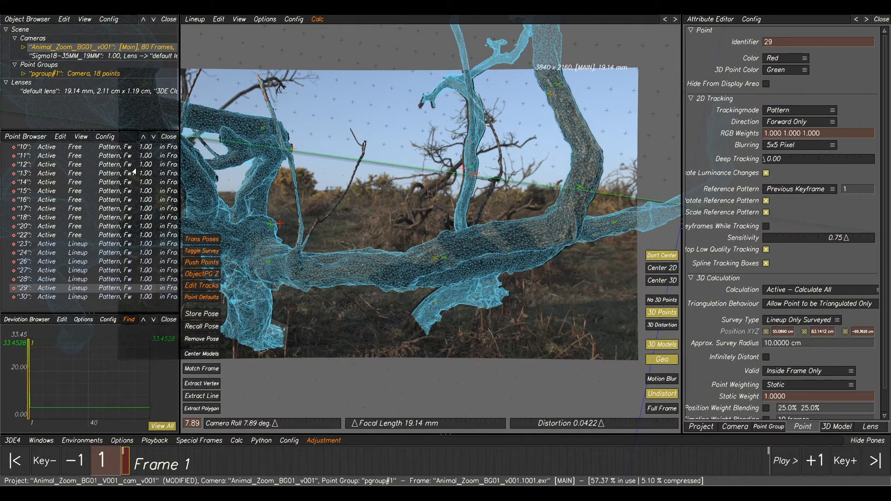
Step: Project the free points 10 through 22 onto the visible 3D models
{"action": "left_click", "coordinate": [95, 147]}
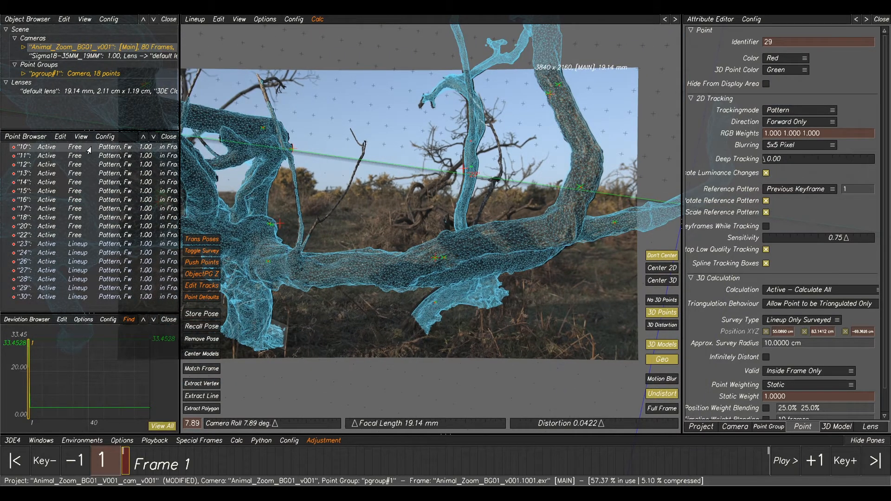
{"action": "left_click", "coordinate": [73, 236], "text": "shift"}
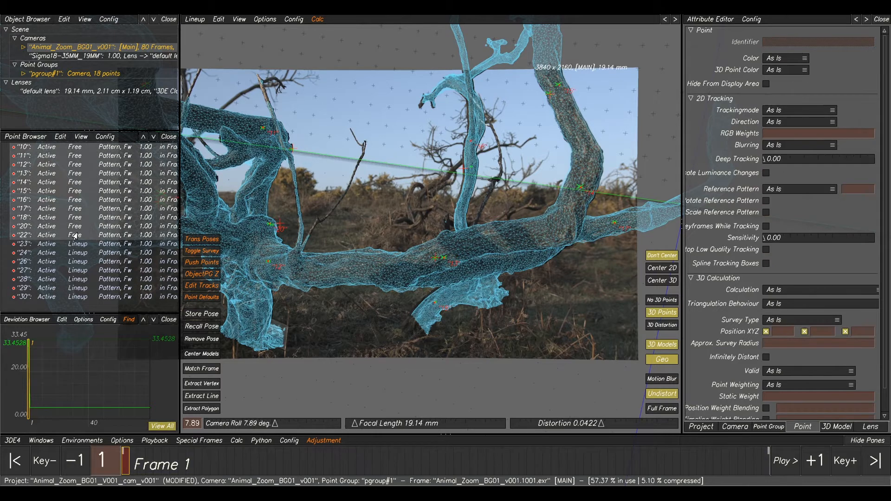
{"action": "left_click", "coordinate": [219, 19]}
{"action": "left_click", "coordinate": [242, 88]}
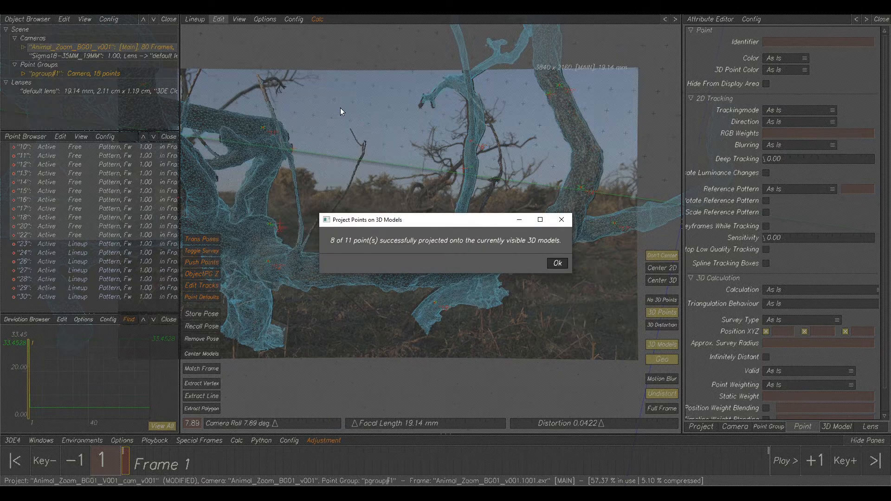
{"action": "left_click", "coordinate": [558, 264]}
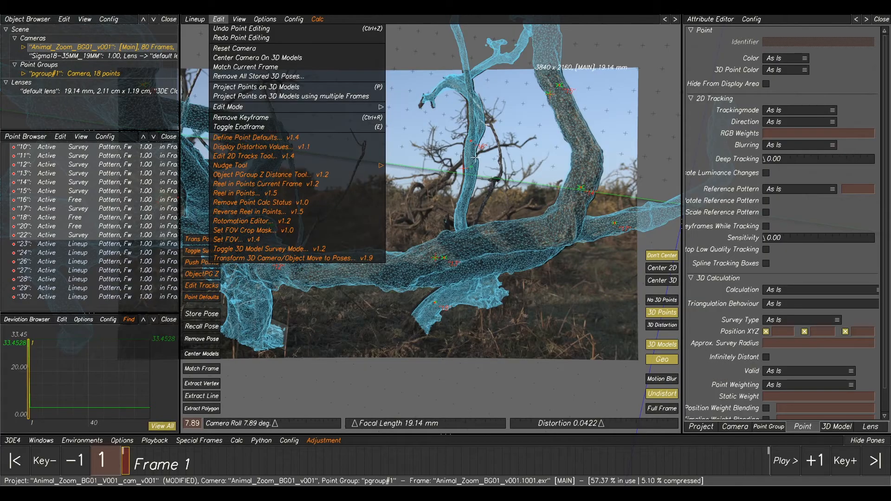
Step: Calculate the whole scene from the surveyed points and accept the result
{"action": "middle_click_drag", "start_coordinate": [462, 162], "coordinate": [477, 164]}
{"action": "key", "text": "alt+c"}
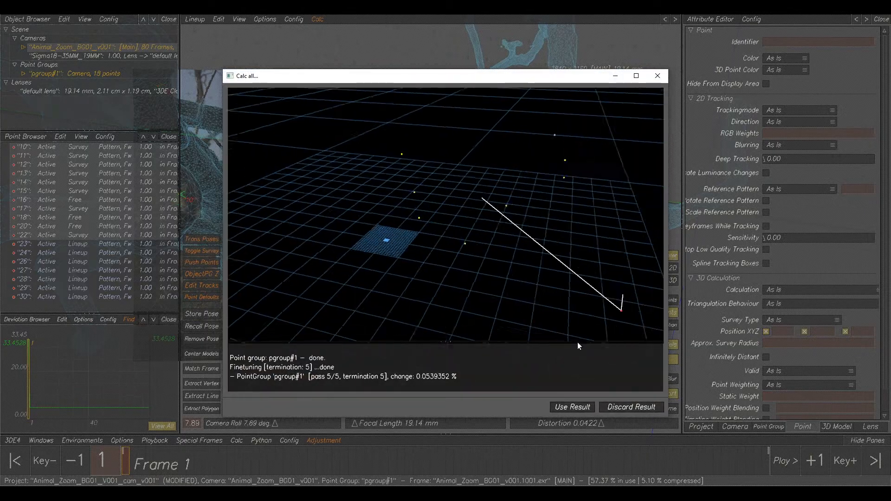
{"action": "left_click", "coordinate": [580, 408]}
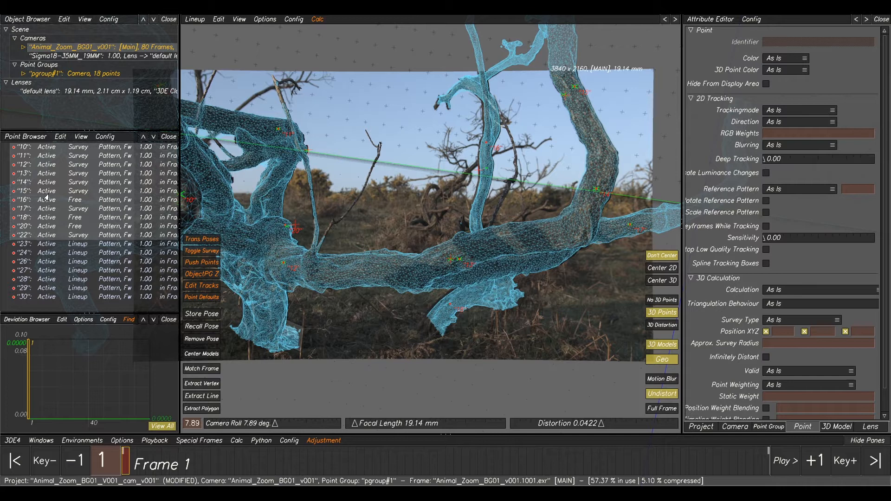
Step: Delete all the extracted lineup points, 23 through 30
{"action": "left_click", "coordinate": [68, 244]}
{"action": "left_click", "coordinate": [74, 297], "text": "shift"}
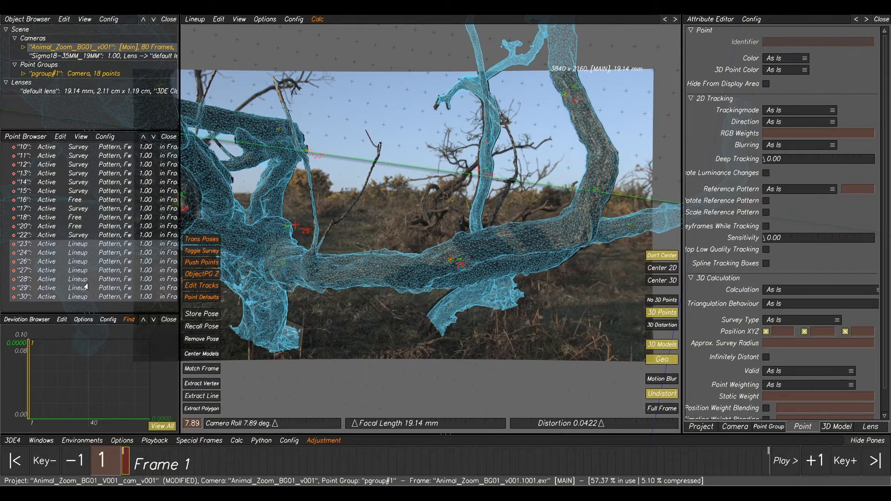
{"action": "key", "text": "Delete"}
{"action": "left_click", "coordinate": [456, 276]}
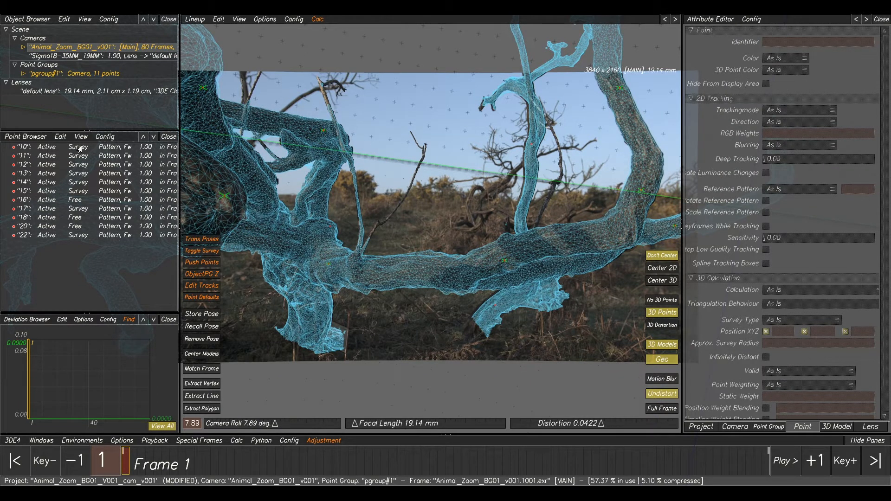
Step: Create a new point set named SF
{"action": "right_click", "coordinate": [69, 176]}
{"action": "mouse_move", "coordinate": [82, 180]}
{"action": "left_click", "coordinate": [186, 182]}
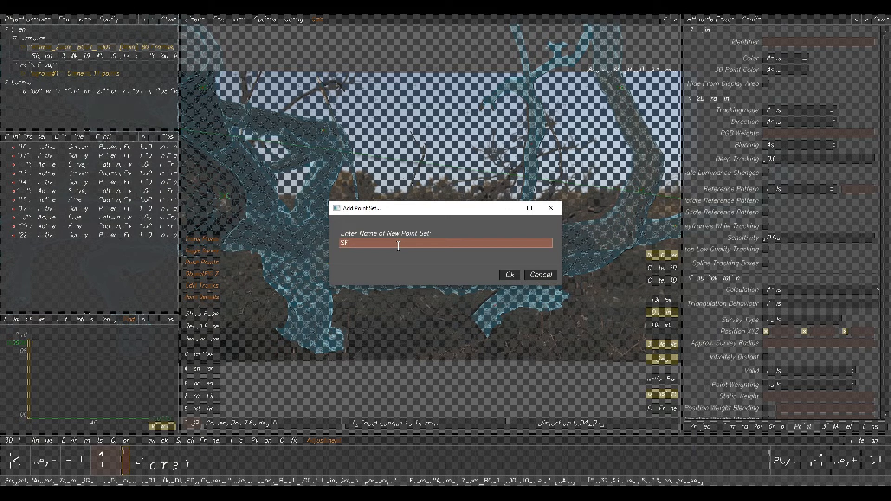
{"action": "left_click", "coordinate": [505, 276]}
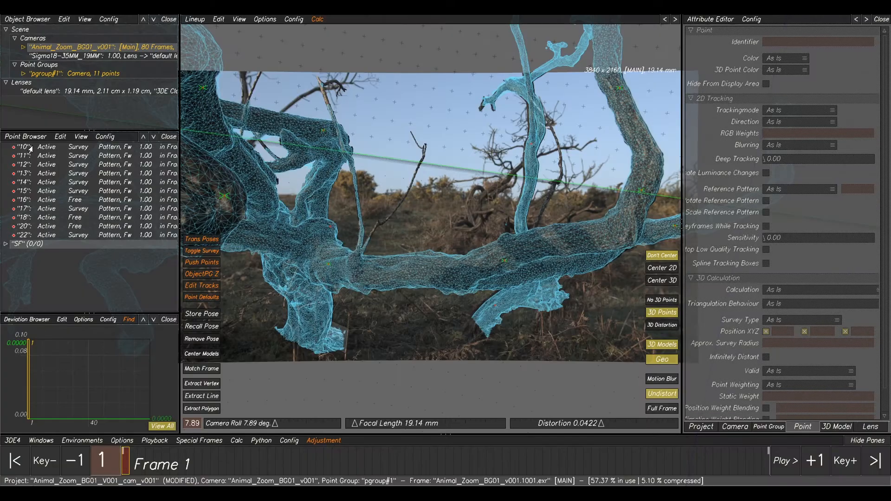
Step: Move points 10 through 22 into the SF point set
{"action": "left_click", "coordinate": [76, 148]}
{"action": "left_click", "coordinate": [85, 238], "text": "shift"}
{"action": "left_click_drag", "start_coordinate": [85, 238], "coordinate": [33, 245]}
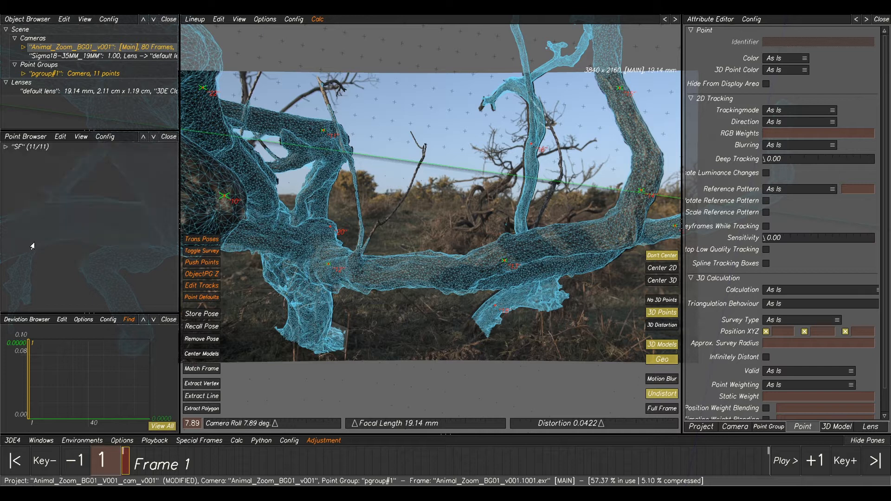
Step: Hide all points of the SF point set from the display
{"action": "left_click", "coordinate": [4, 147]}
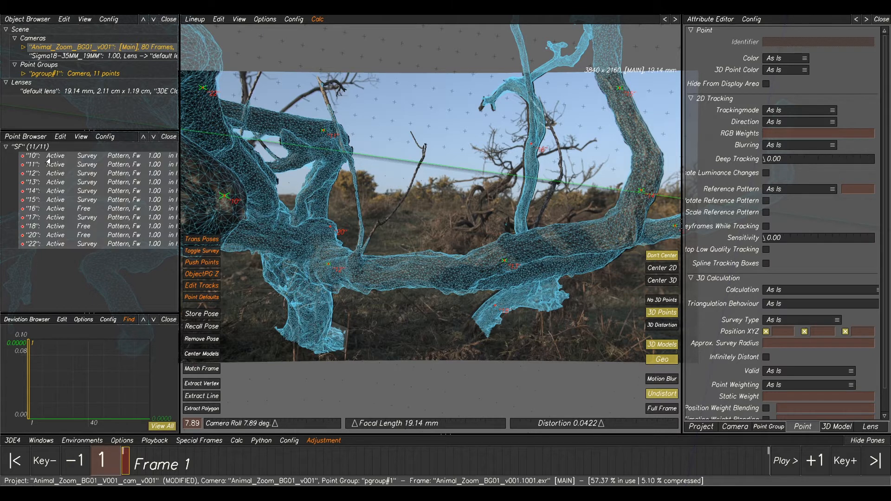
{"action": "left_click", "coordinate": [80, 137]}
{"action": "left_click", "coordinate": [95, 157]}
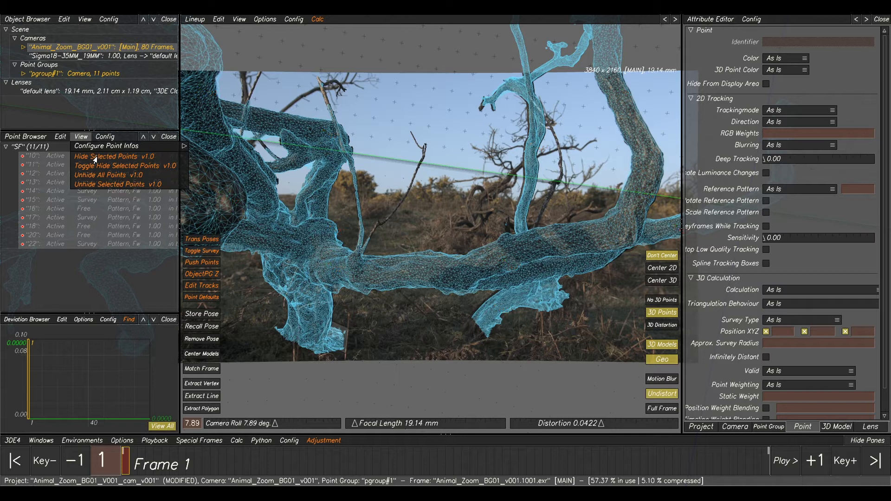
Step: Set the calculation of all SF points to Disabled, then deselect them and collapse the set
{"action": "right_click", "coordinate": [62, 213]}
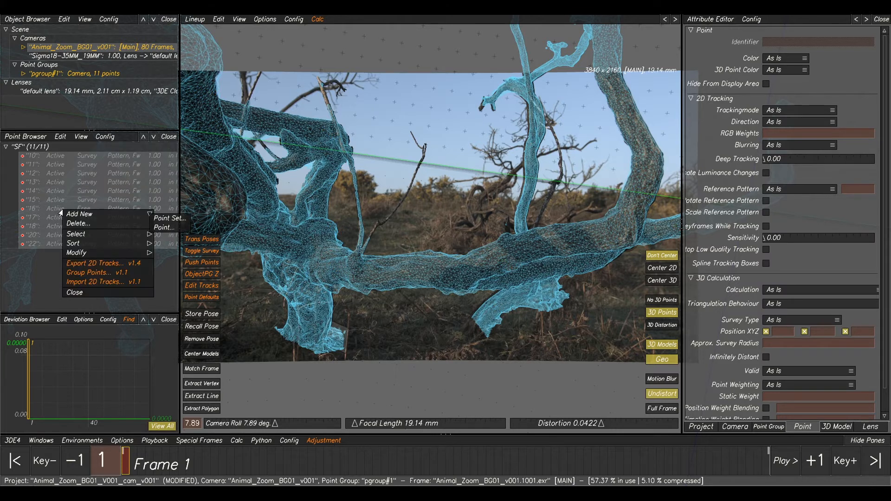
{"action": "left_click", "coordinate": [75, 253]}
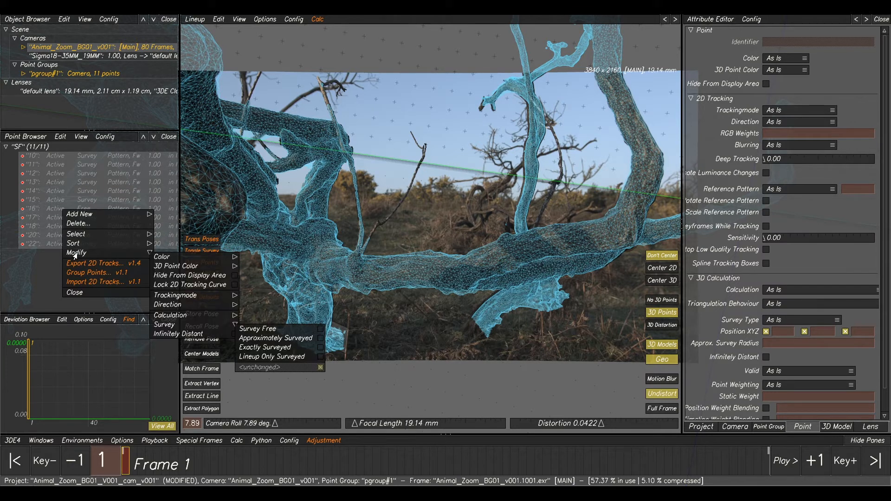
{"action": "left_click", "coordinate": [171, 315]}
{"action": "left_click", "coordinate": [263, 320]}
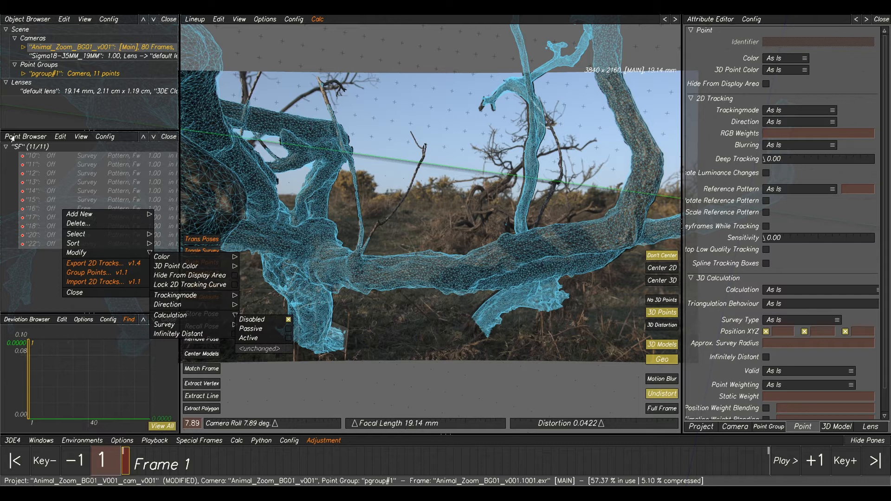
{"action": "left_click", "coordinate": [4, 148]}
{"action": "left_click", "coordinate": [417, 250]}
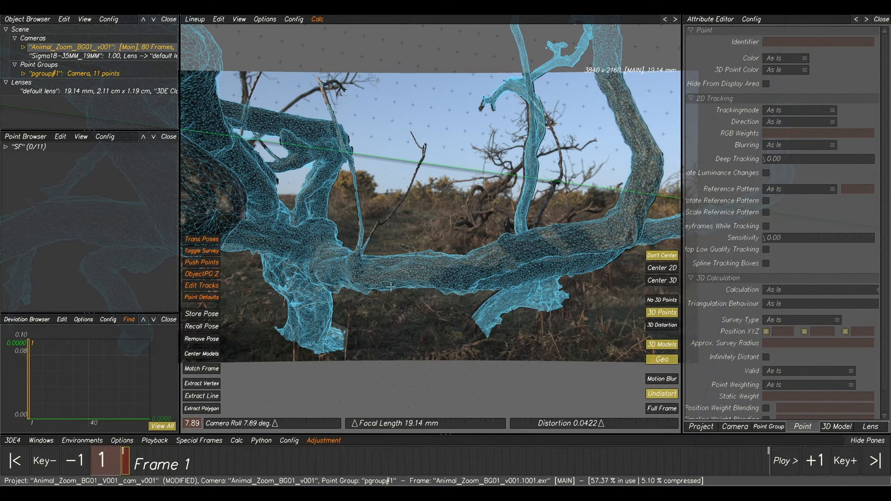
Step: Open manual tracking and track a new pattern point forward from frame 1 at the edge of the blurred foreground trunk
{"action": "key", "text": "F1"}
{"action": "middle_click_drag", "start_coordinate": [465, 234], "coordinate": [452, 277]}
{"action": "scroll", "coordinate": [452, 277], "scroll_direction": "down", "scroll_amount": 2}
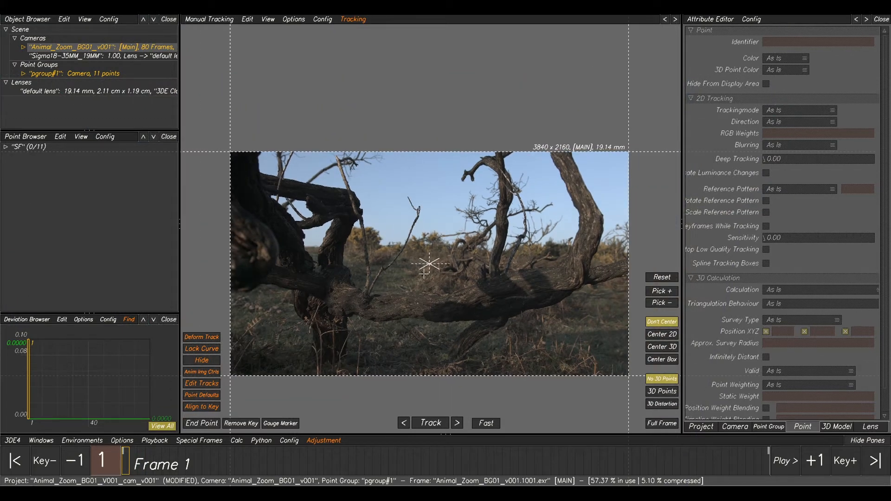
{"action": "left_click_drag", "start_coordinate": [154, 466], "coordinate": [124, 465]}
{"action": "scroll", "coordinate": [279, 246], "scroll_direction": "up", "scroll_amount": 3}
{"action": "scroll", "coordinate": [285, 235], "scroll_direction": "down", "scroll_amount": 2}
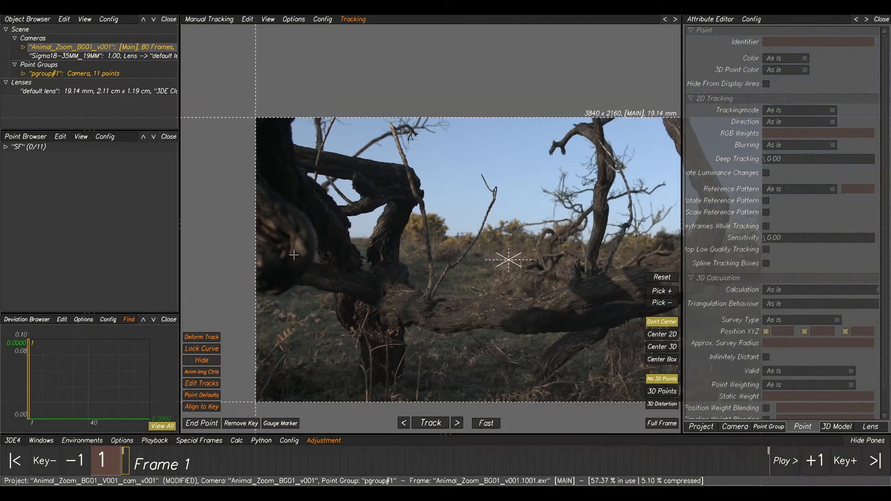
{"action": "scroll", "coordinate": [299, 250], "scroll_direction": "up", "scroll_amount": 4}
{"action": "left_click", "coordinate": [308, 256], "text": "ctrl"}
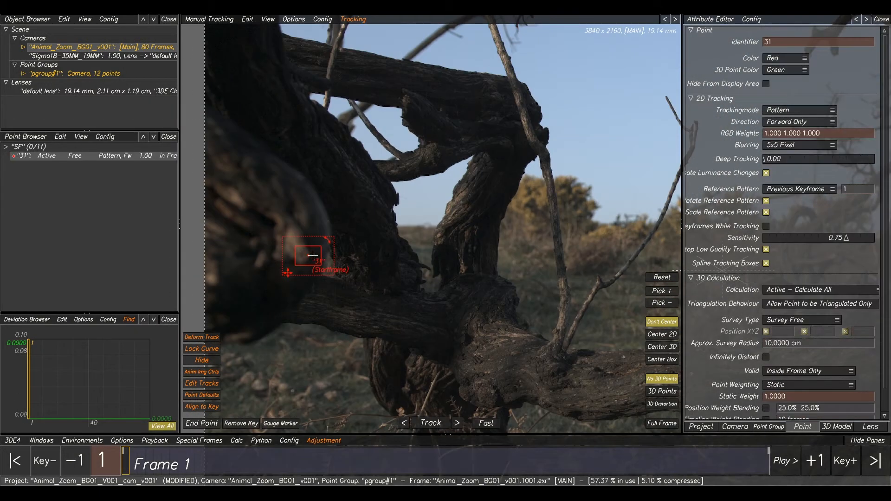
{"action": "left_click_drag", "start_coordinate": [294, 246], "coordinate": [299, 246]}
{"action": "left_click", "coordinate": [429, 423]}
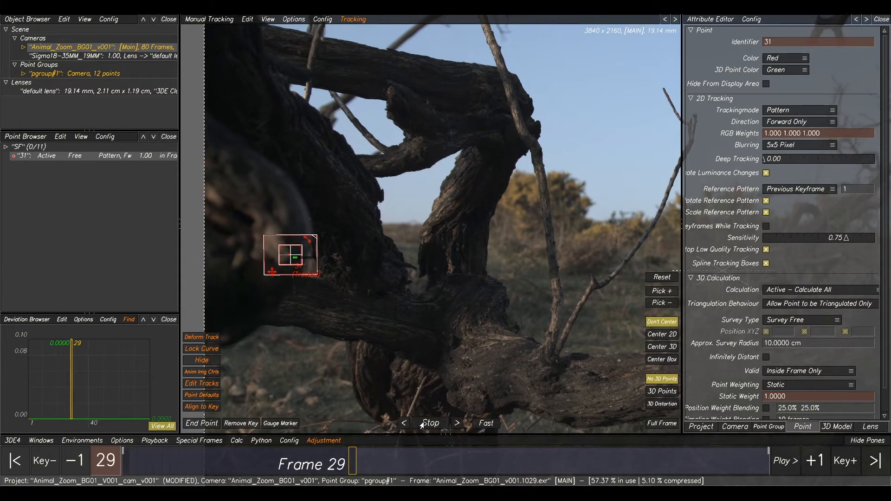
Step: Check the track of point 31 through the shot, comparing the free view with the view centred on the 2D point
{"action": "left_click", "coordinate": [660, 335]}
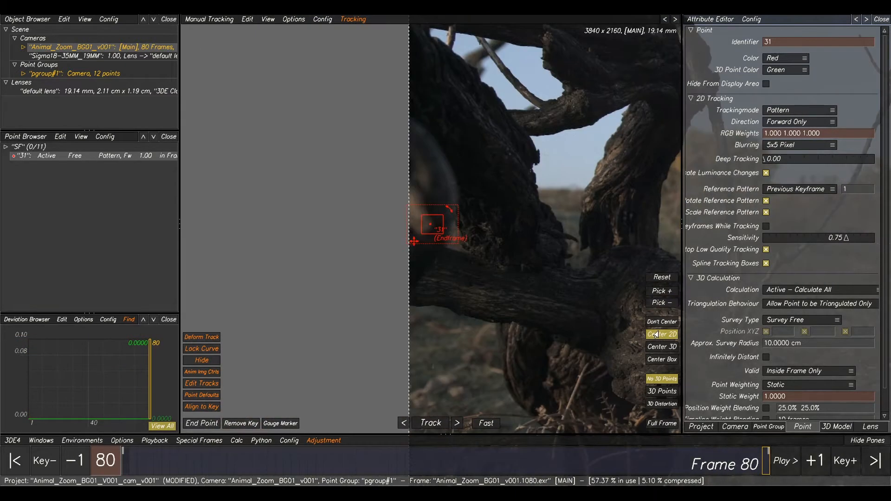
{"action": "left_click_drag", "start_coordinate": [741, 466], "coordinate": [122, 371]}
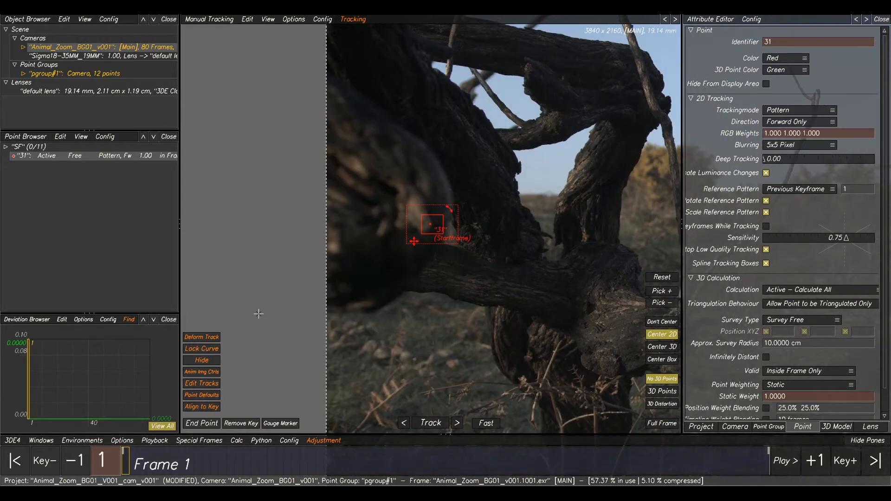
{"action": "scroll", "coordinate": [346, 278], "scroll_direction": "down", "scroll_amount": 3}
{"action": "middle_click_drag", "start_coordinate": [555, 279], "coordinate": [403, 259]}
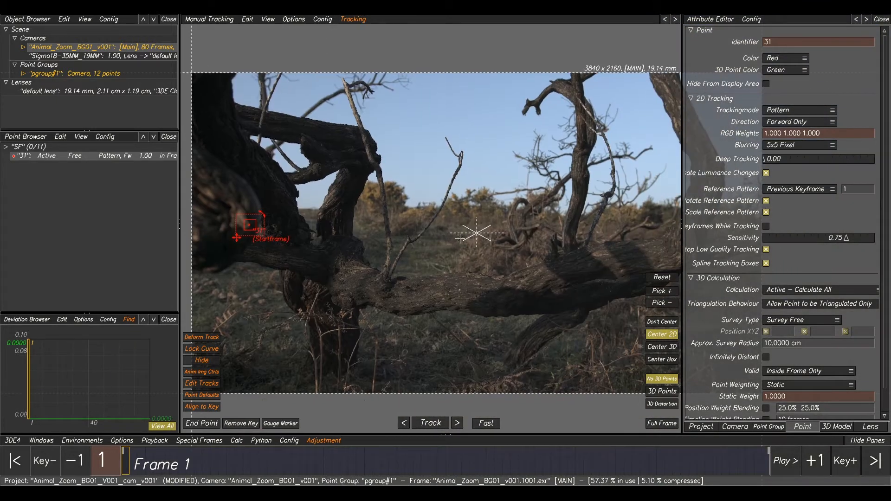
{"action": "left_click", "coordinate": [659, 321]}
{"action": "left_click_drag", "start_coordinate": [331, 464], "coordinate": [18, 435]}
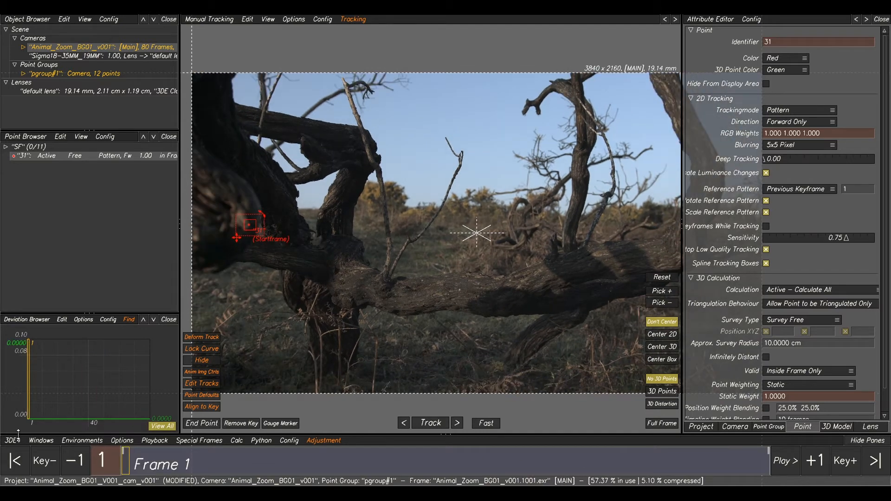
{"action": "left_click", "coordinate": [663, 334]}
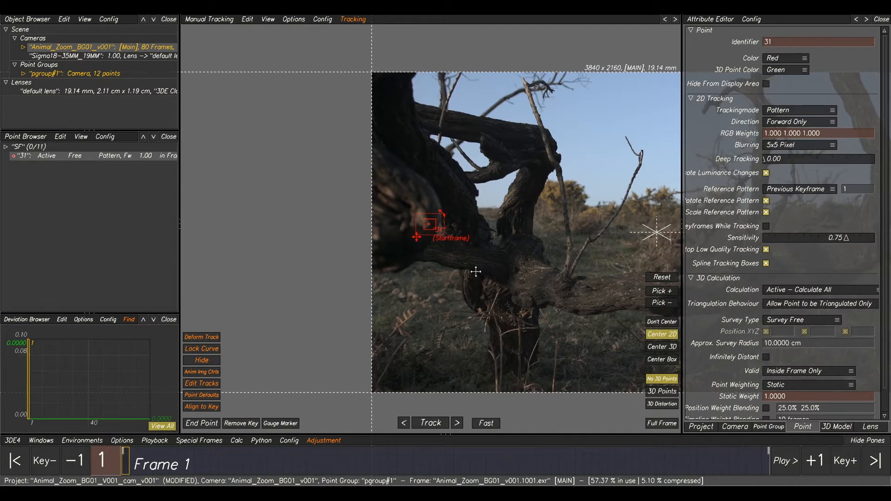
Step: Place a new point on the short branch below the upper limb, adjust its pattern box, and track it forward from frame 1
{"action": "scroll", "coordinate": [428, 179], "scroll_direction": "up", "scroll_amount": 6}
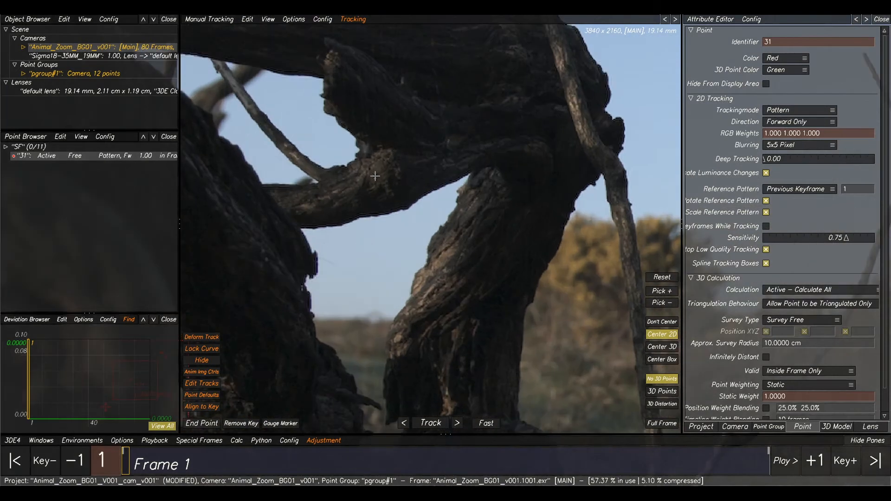
{"action": "left_click", "coordinate": [375, 177], "text": "ctrl"}
{"action": "left_click_drag", "start_coordinate": [405, 207], "coordinate": [411, 208]}
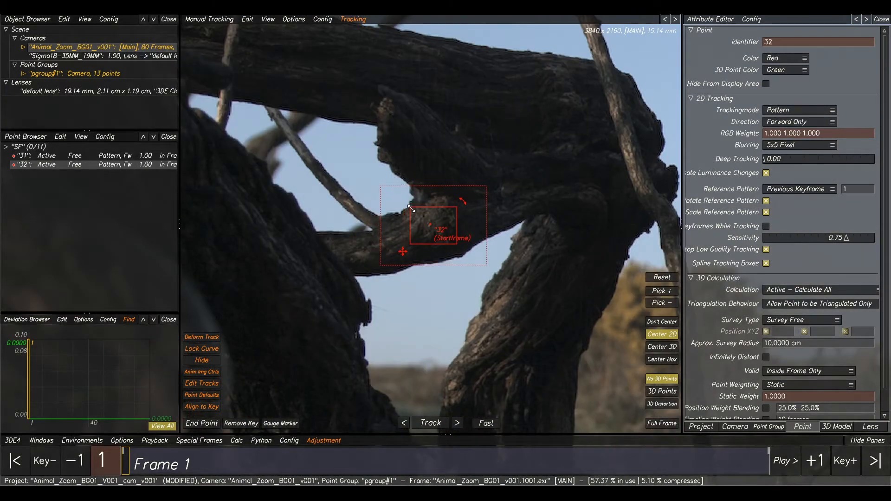
{"action": "left_click", "coordinate": [438, 423]}
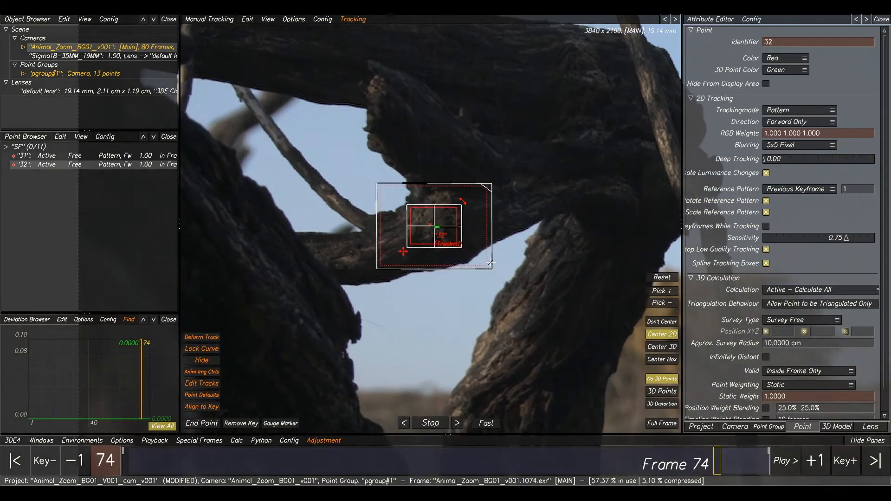
Step: Place a new point at frame 80 on the knot where the branches join the horizontal trunk and track it backward
{"action": "scroll", "coordinate": [507, 283], "scroll_direction": "down", "scroll_amount": 5}
{"action": "middle_click_drag", "start_coordinate": [539, 308], "coordinate": [446, 246]}
{"action": "scroll", "coordinate": [459, 263], "scroll_direction": "down", "scroll_amount": 1}
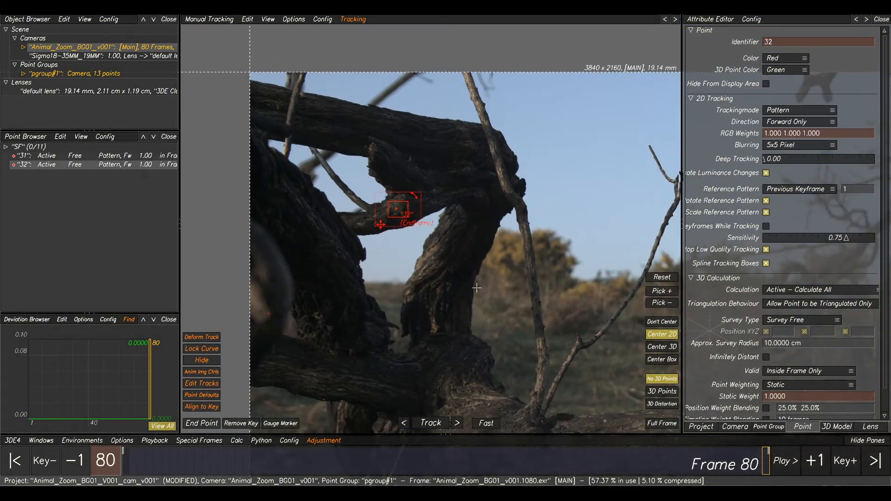
{"action": "middle_click_drag", "start_coordinate": [476, 287], "coordinate": [440, 229]}
{"action": "left_click", "coordinate": [429, 237]}
{"action": "middle_click_drag", "start_coordinate": [427, 295], "coordinate": [423, 243]}
{"action": "scroll", "coordinate": [443, 281], "scroll_direction": "up", "scroll_amount": 3}
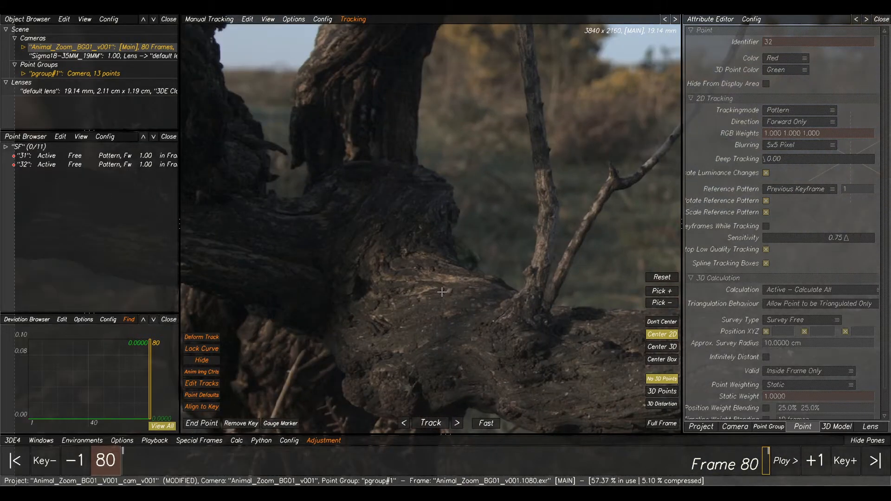
{"action": "left_click", "coordinate": [449, 291], "text": "ctrl"}
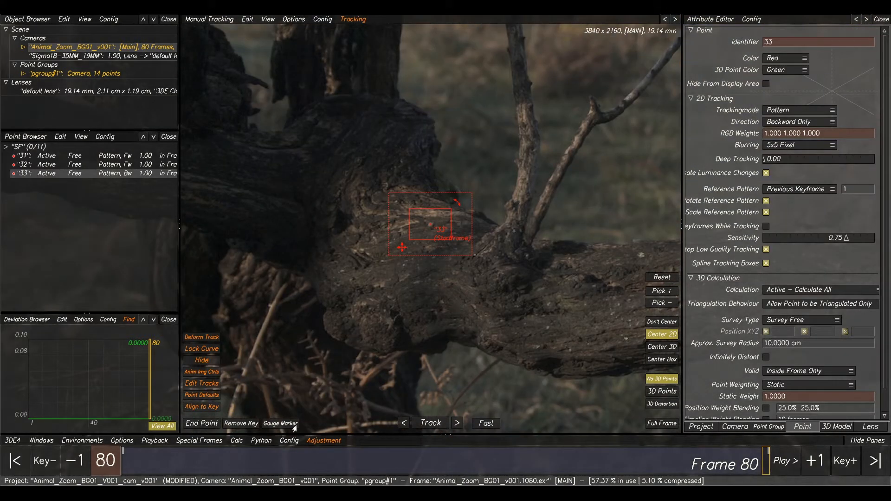
{"action": "left_click", "coordinate": [435, 428]}
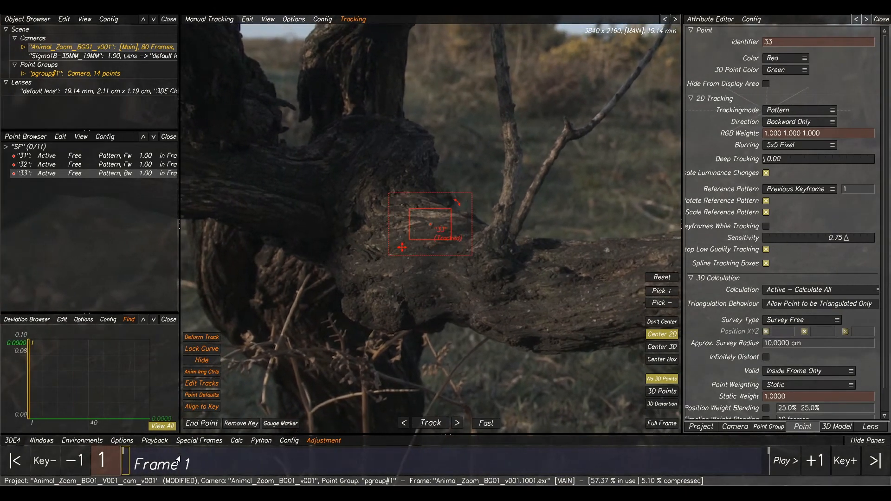
Step: Place a new point at frame 80 on the bright speck midway along the horizontal trunk and track it backward
{"action": "left_click_drag", "start_coordinate": [721, 472], "coordinate": [804, 466]}
{"action": "scroll", "coordinate": [433, 271], "scroll_direction": "down", "scroll_amount": 3}
{"action": "left_click", "coordinate": [447, 245]}
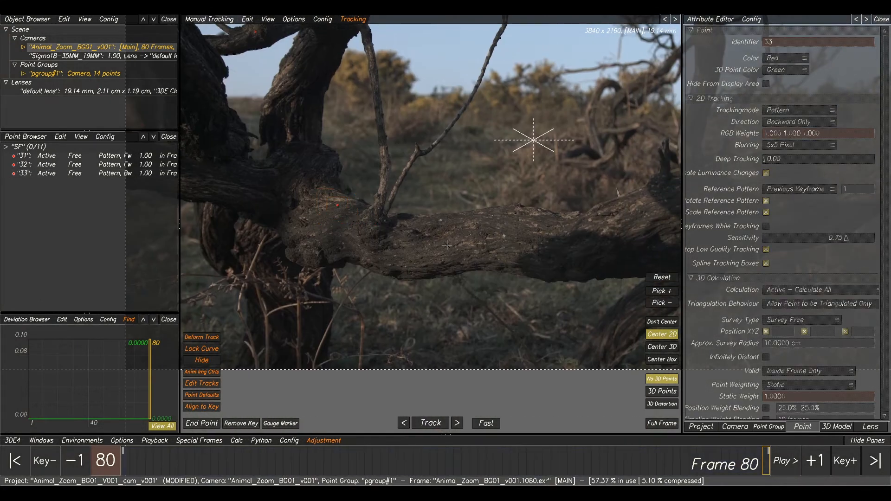
{"action": "scroll", "coordinate": [447, 245], "scroll_direction": "up", "scroll_amount": 5}
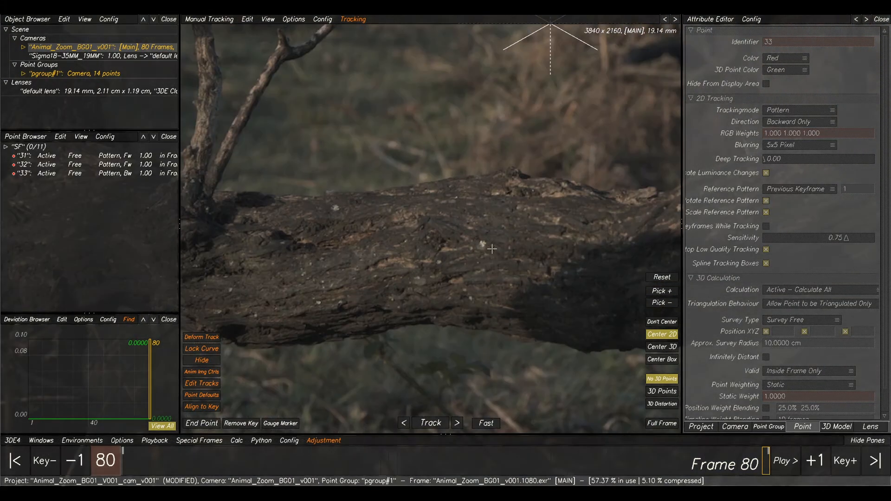
{"action": "left_click", "coordinate": [483, 244], "text": "ctrl"}
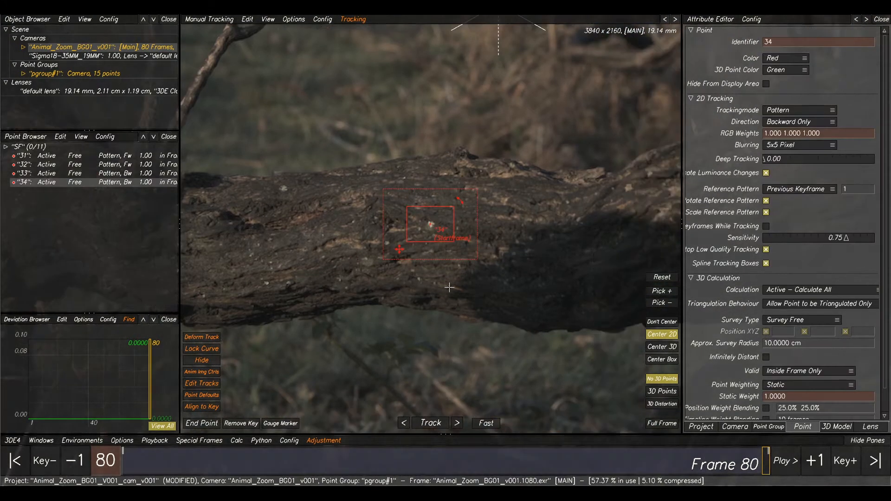
{"action": "left_click", "coordinate": [423, 426]}
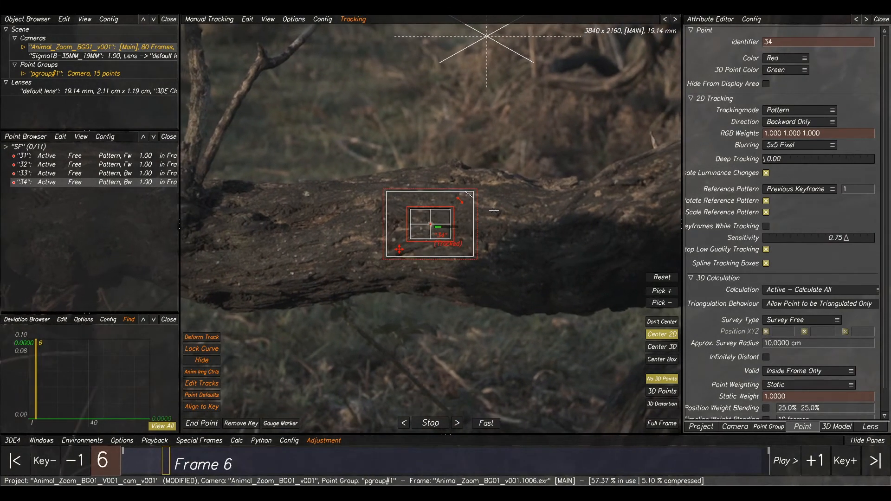
Step: Place a new point at frame 1 on the sunlit upper bark beside the small upright stub and track it forward
{"action": "scroll", "coordinate": [510, 210], "scroll_direction": "down", "scroll_amount": 3}
{"action": "left_click", "coordinate": [524, 211]}
{"action": "scroll", "coordinate": [481, 203], "scroll_direction": "up", "scroll_amount": 3}
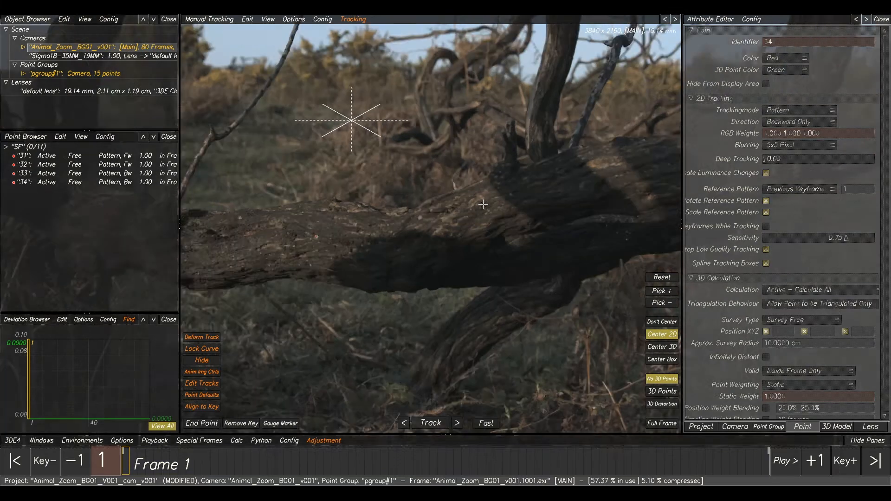
{"action": "left_click", "coordinate": [481, 194], "text": "ctrl"}
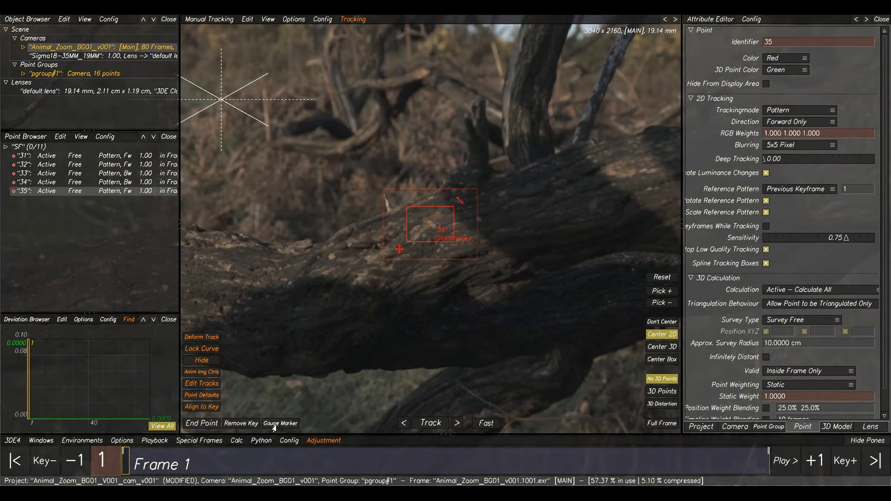
{"action": "left_click", "coordinate": [418, 425]}
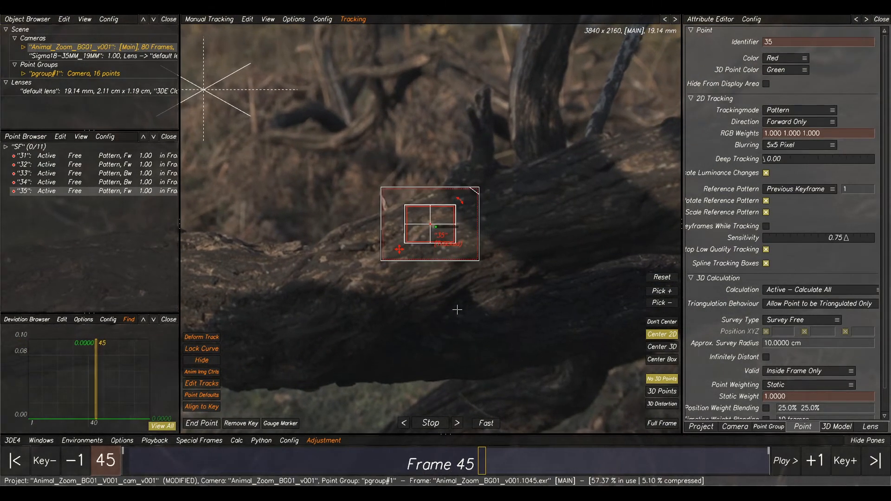
Step: Place a new point at frame 80 on the horizontal trunk just before its upward bend and track it backward
{"action": "scroll", "coordinate": [521, 283], "scroll_direction": "down", "scroll_amount": 3}
{"action": "middle_click_drag", "start_coordinate": [599, 257], "coordinate": [318, 273]}
{"action": "left_click", "coordinate": [428, 263]}
{"action": "scroll", "coordinate": [464, 241], "scroll_direction": "up", "scroll_amount": 3}
{"action": "left_click", "coordinate": [468, 236], "text": "ctrl"}
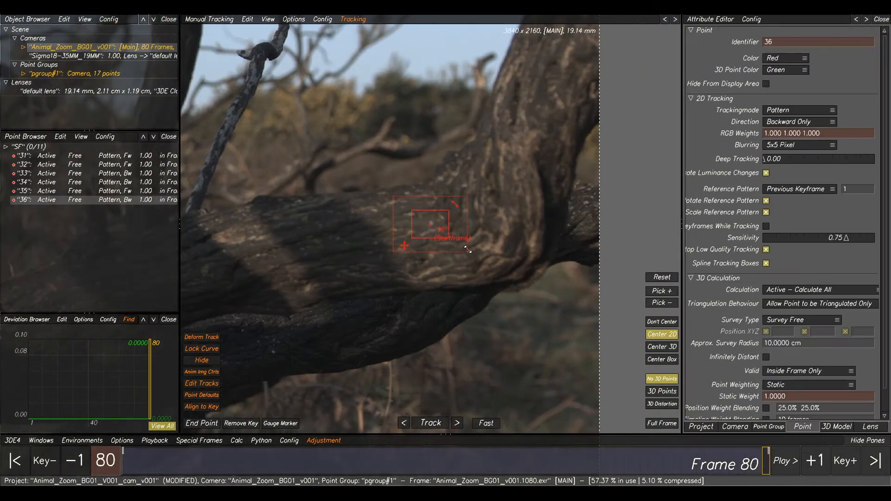
{"action": "left_click", "coordinate": [424, 424]}
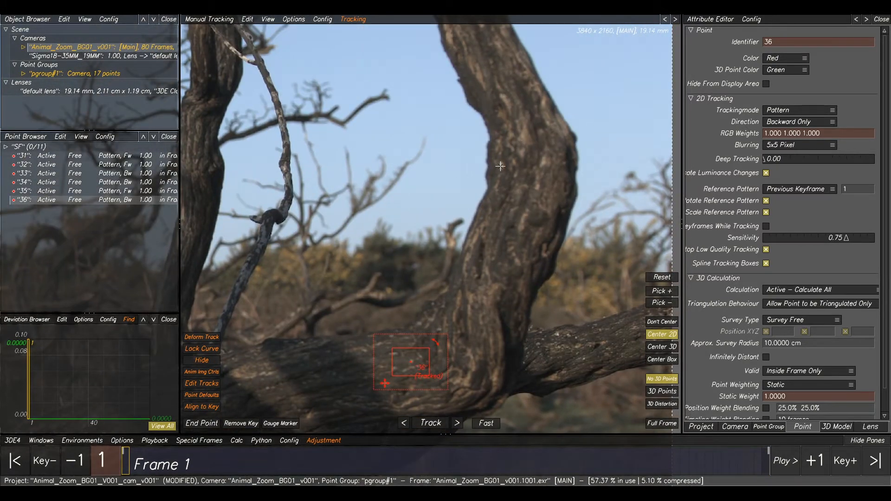
Step: Track two new points on the thick upright trunk: one forward from frame 1 near its mid-height bend, one backward from frame 80 near its top
{"action": "left_click", "coordinate": [500, 166], "text": "ctrl"}
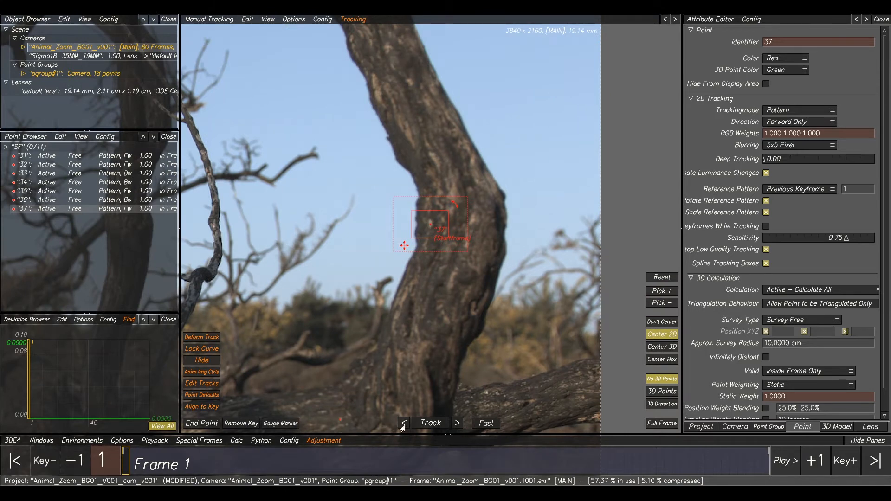
{"action": "left_click", "coordinate": [416, 424]}
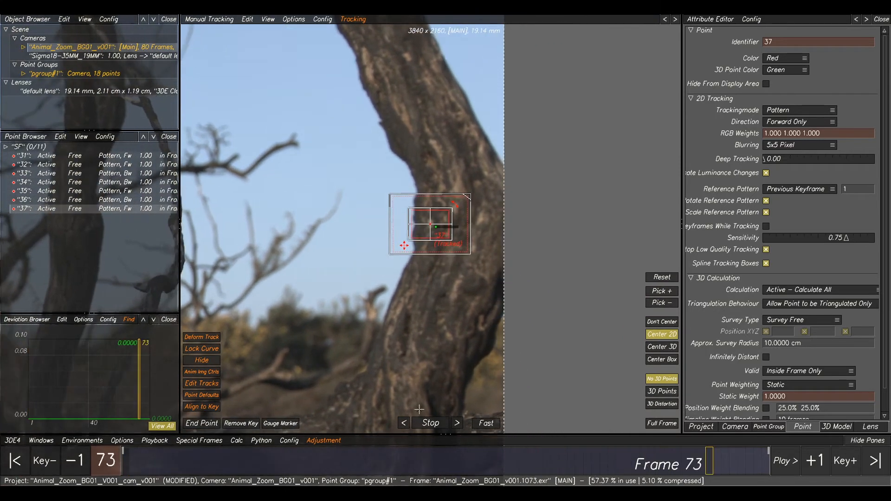
{"action": "middle_click_drag", "start_coordinate": [340, 42], "coordinate": [356, 150]}
{"action": "left_click", "coordinate": [384, 174], "text": "ctrl"}
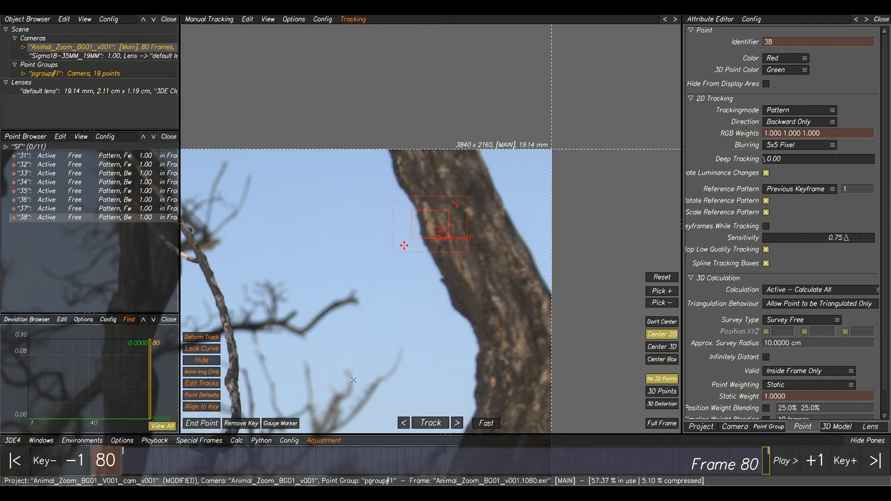
{"action": "left_click", "coordinate": [416, 424]}
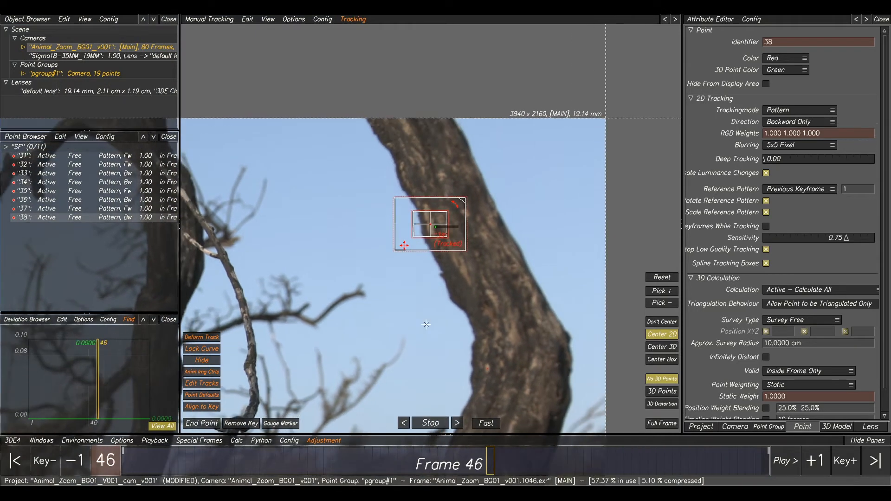
{"action": "middle_click_drag", "start_coordinate": [399, 323], "coordinate": [589, 237]}
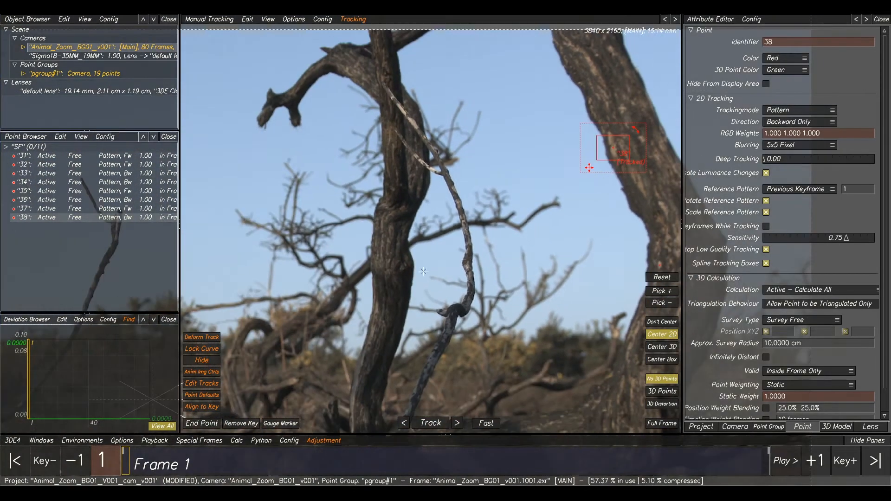
Step: Add a tracking point on the middle tree trunk at frame 1 and track it forward to frame 80
{"action": "scroll", "coordinate": [287, 283], "scroll_direction": "up", "scroll_amount": 2}
{"action": "left_click", "coordinate": [403, 215], "text": "ctrl"}
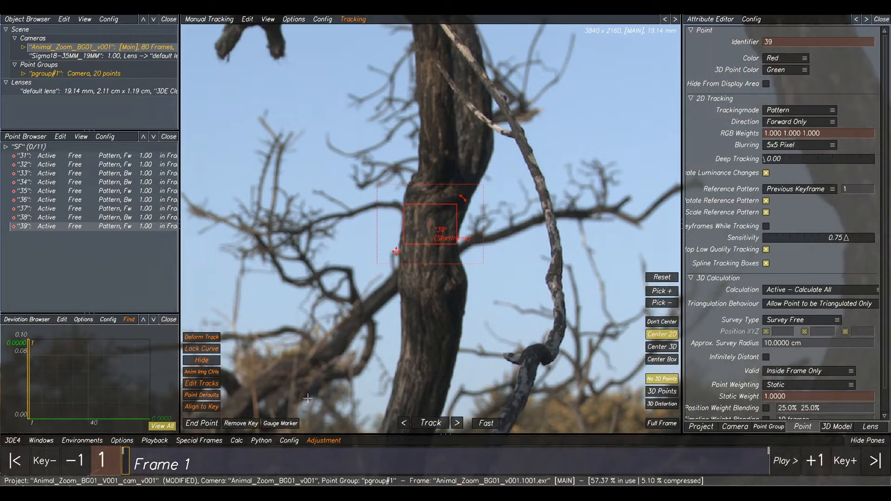
{"action": "left_click", "coordinate": [430, 424]}
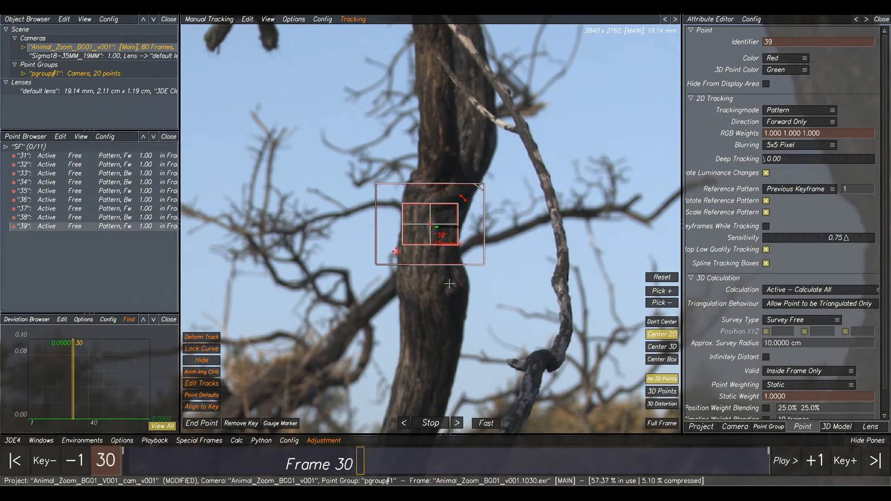
Step: Add a tracking point on the thick horizontal branch, just below the forked twig, at frame 80 and track it backward to frame 1
{"action": "scroll", "coordinate": [455, 293], "scroll_direction": "down", "scroll_amount": 5}
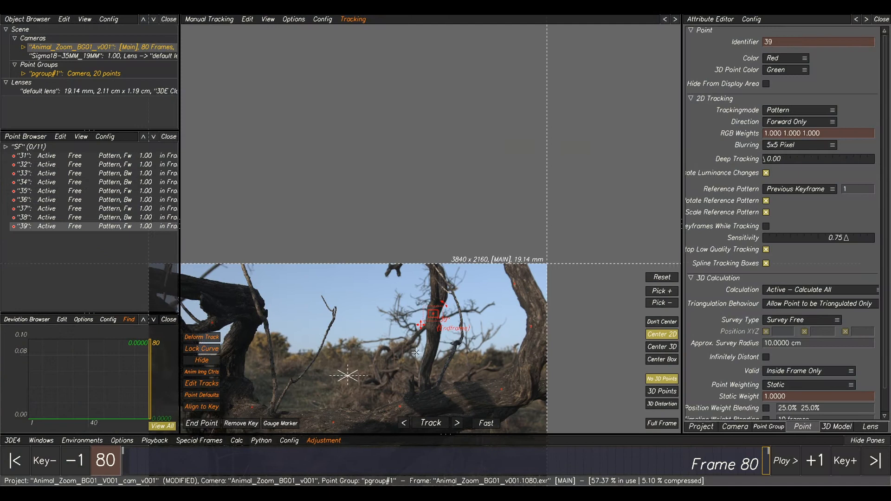
{"action": "middle_click_drag", "start_coordinate": [416, 353], "coordinate": [515, 144]}
{"action": "scroll", "coordinate": [387, 229], "scroll_direction": "up", "scroll_amount": 5}
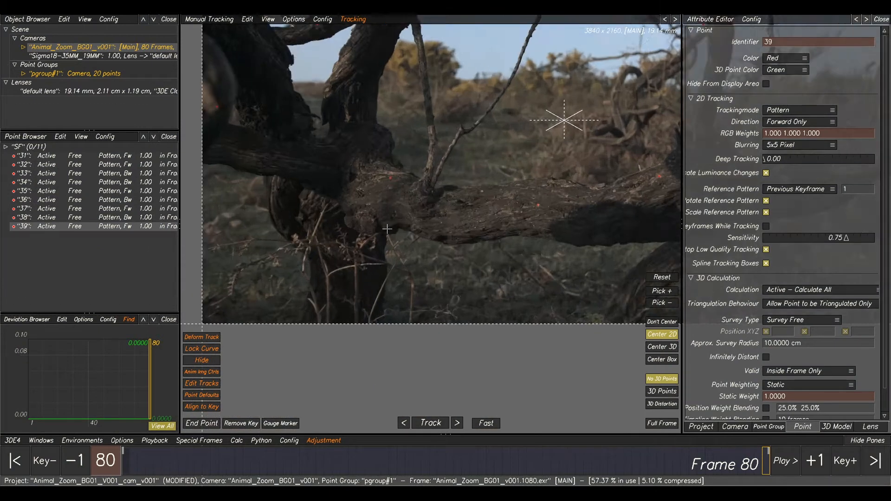
{"action": "scroll", "coordinate": [387, 229], "scroll_direction": "up", "scroll_amount": 4}
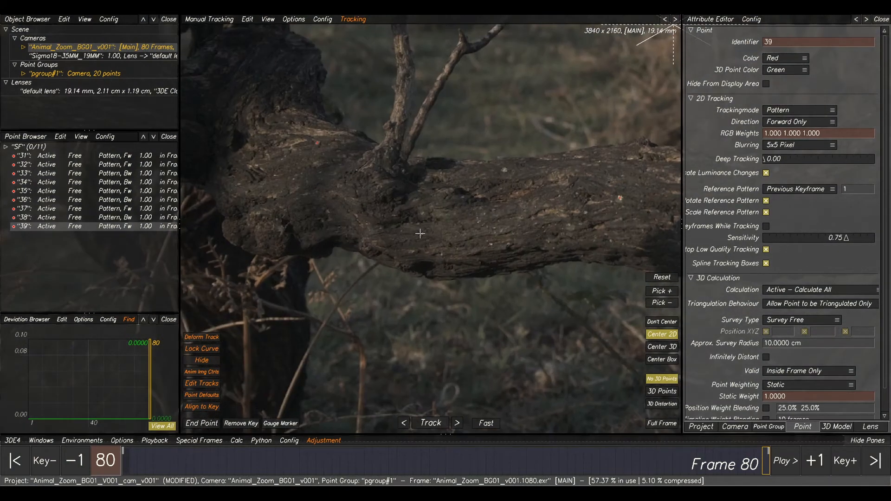
{"action": "left_click", "coordinate": [421, 235], "text": "ctrl"}
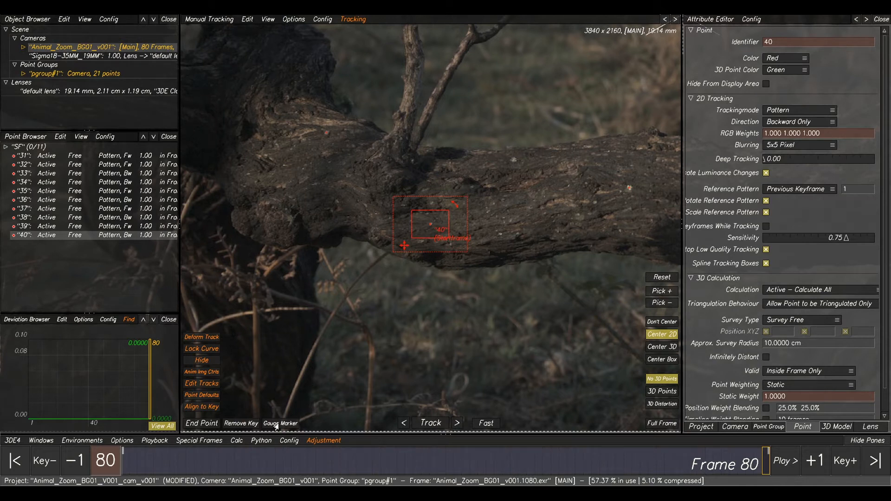
{"action": "left_click", "coordinate": [420, 426]}
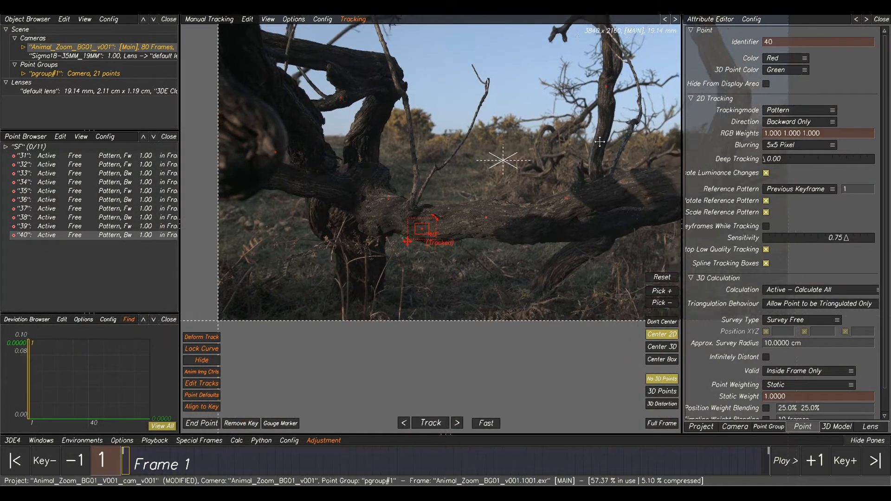
Step: Add a tracking point on the horizontal branch near the middle trunk's base at frame 1 and track it forward to frame 80
{"action": "scroll", "coordinate": [424, 200], "scroll_direction": "up", "scroll_amount": 6}
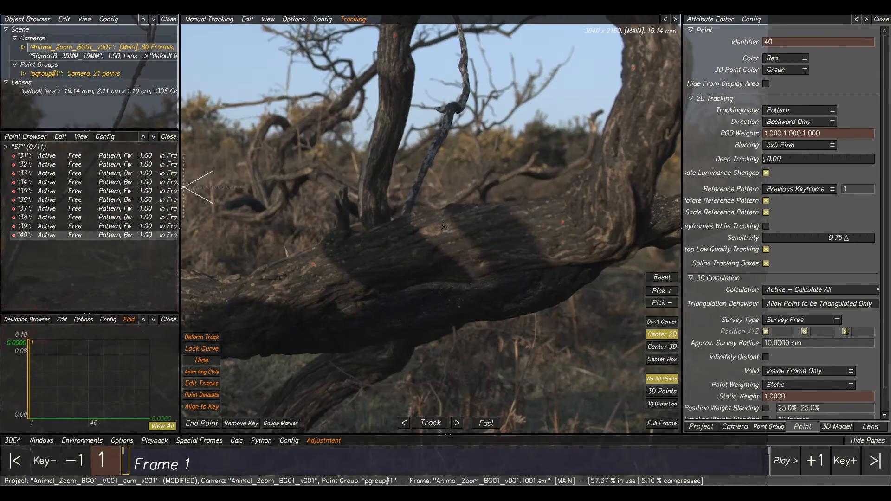
{"action": "left_click", "coordinate": [440, 230], "text": "ctrl"}
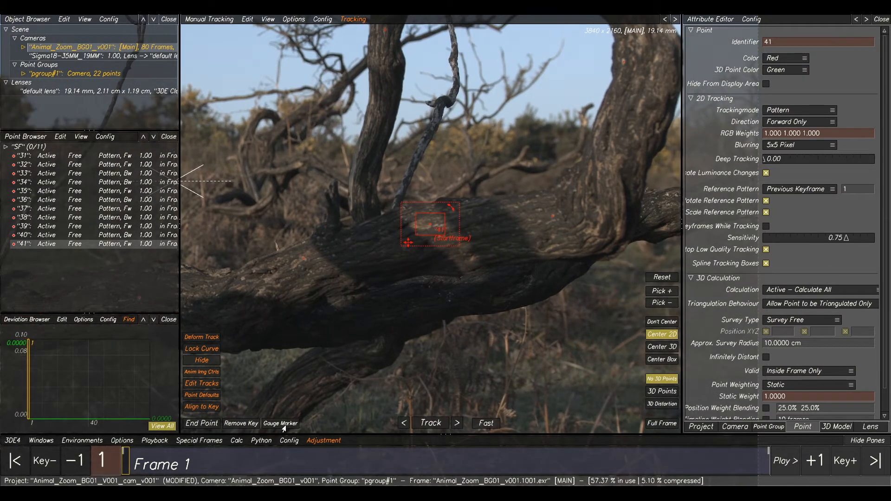
{"action": "left_click", "coordinate": [429, 423]}
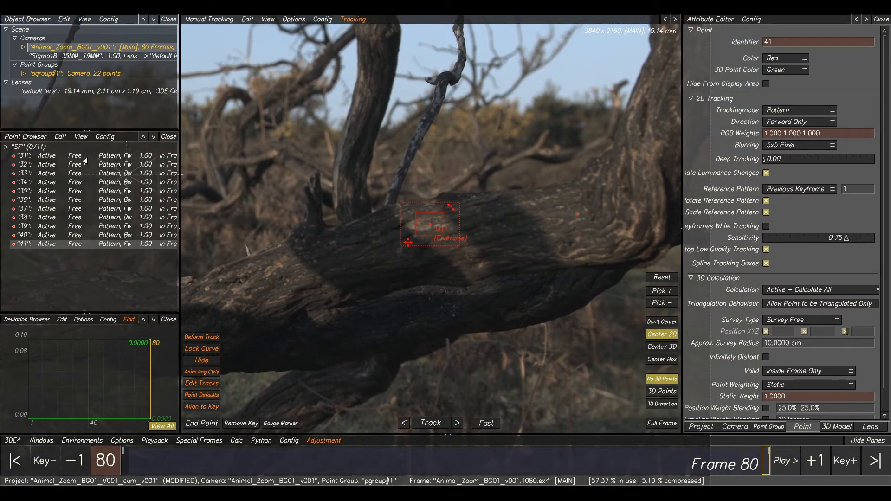
Step: Select all listed free tracking points and scrub through the shot to check how they stick to the tree
{"action": "left_click", "coordinate": [84, 157]}
{"action": "key", "text": "ctrl+a"}
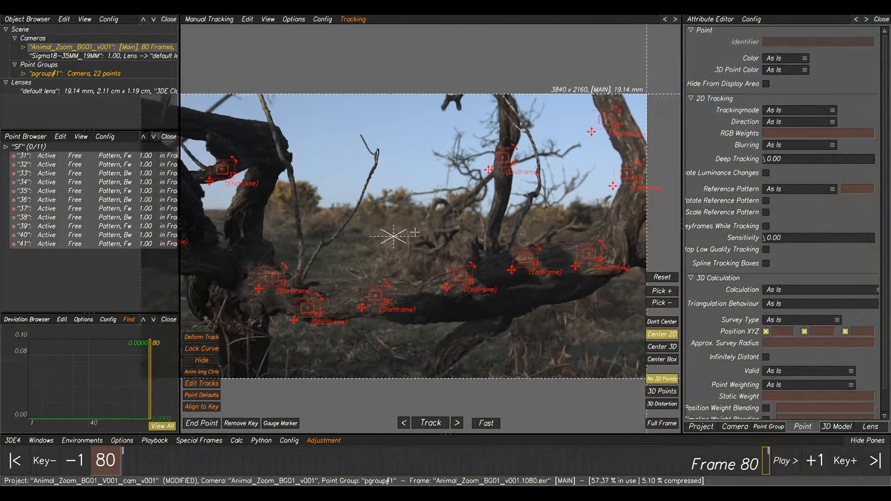
{"action": "left_click_drag", "start_coordinate": [135, 461], "coordinate": [767, 464]}
Step: Add a tracking point on the upper edge of the dark upper branch at frame 80 and track it backward to frame 1
{"action": "scroll", "coordinate": [403, 181], "scroll_direction": "up", "scroll_amount": 8}
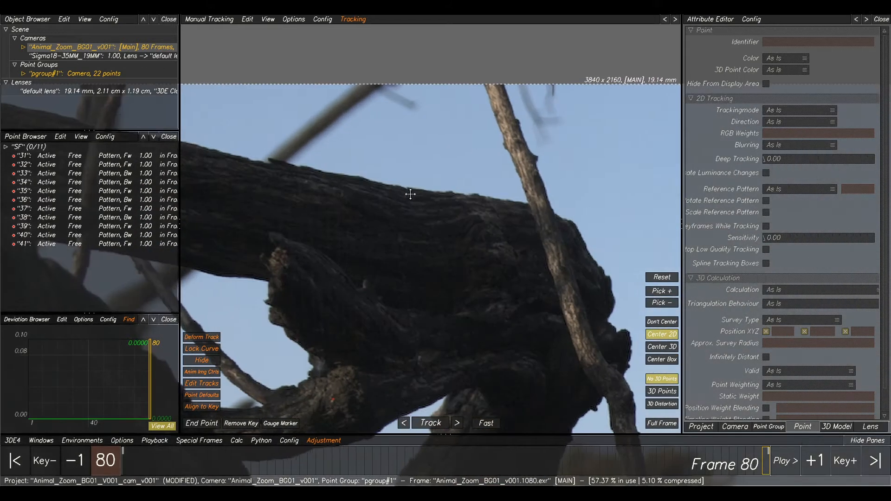
{"action": "left_click", "coordinate": [417, 199], "text": "ctrl"}
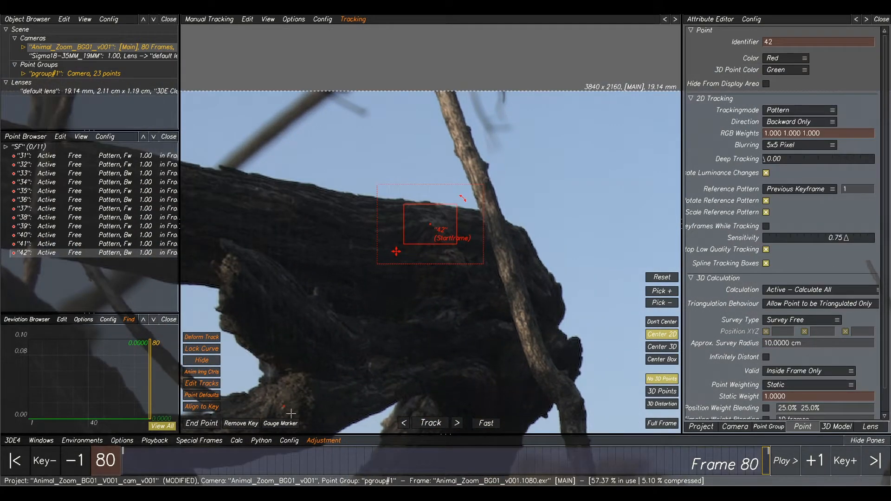
{"action": "left_click", "coordinate": [427, 422]}
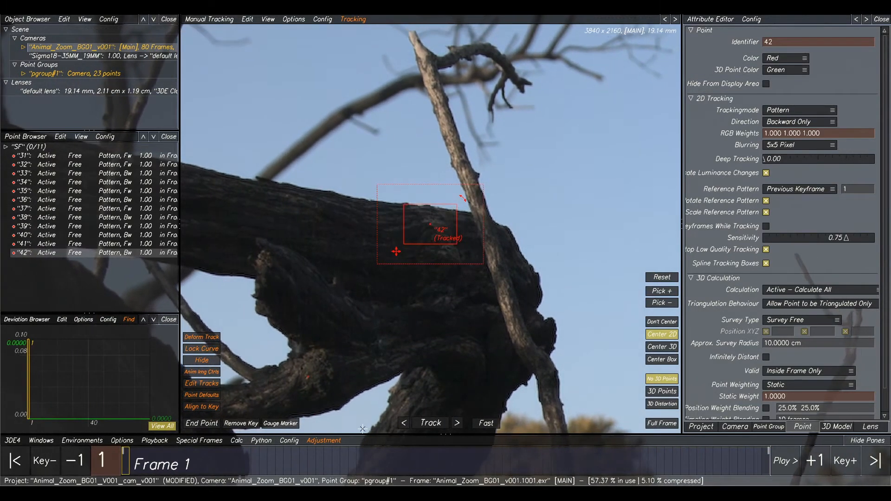
Step: Select points 31 through 42 and scrub the timeline back to frame 1 to review their coverage
{"action": "scroll", "coordinate": [397, 292], "scroll_direction": "down", "scroll_amount": 5}
{"action": "scroll", "coordinate": [518, 314], "scroll_direction": "down", "scroll_amount": 2}
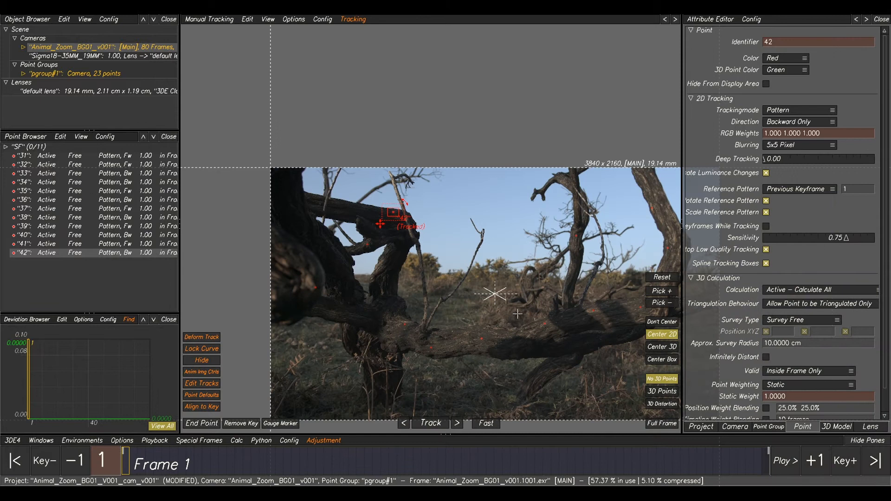
{"action": "left_click", "coordinate": [118, 155]}
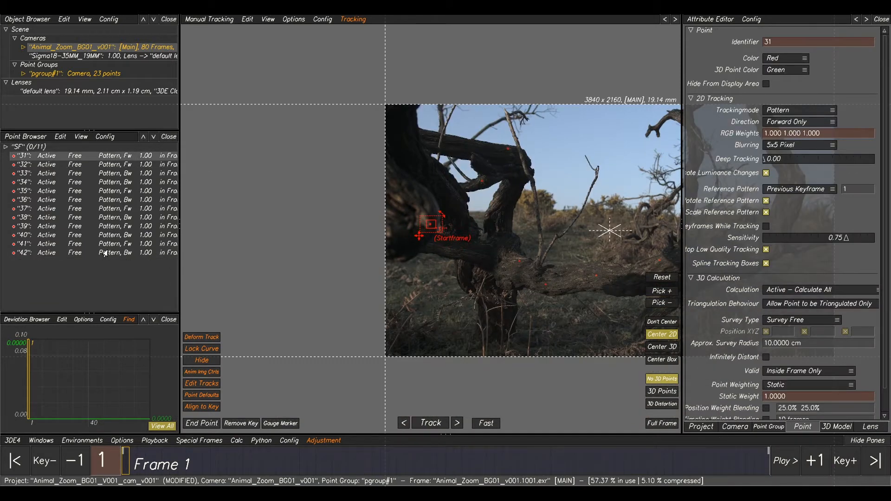
{"action": "left_click", "coordinate": [105, 253], "text": "shift"}
{"action": "left_click_drag", "start_coordinate": [174, 472], "coordinate": [125, 468]}
Step: Add two tracking points on the distant bushes, tracking one forward from frame 1 and the other backward from frame 80
{"action": "left_click", "coordinate": [442, 223], "text": "ctrl"}
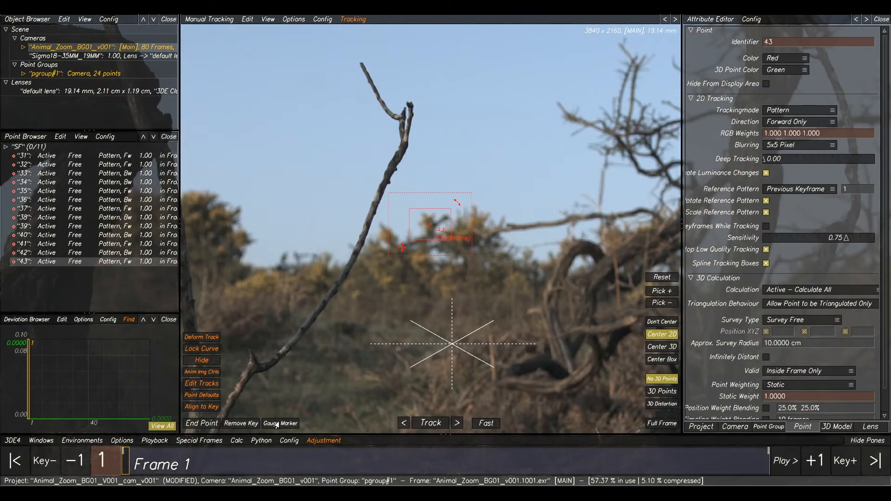
{"action": "left_click", "coordinate": [431, 423]}
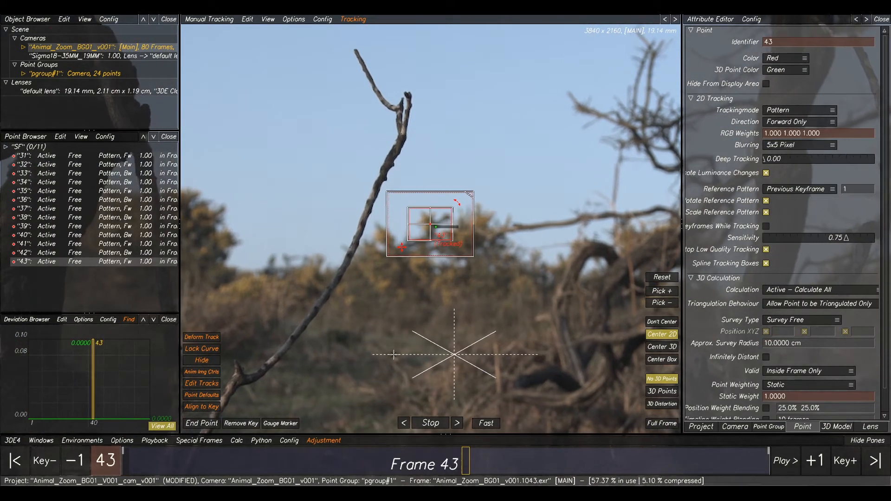
{"action": "scroll", "coordinate": [329, 269], "scroll_direction": "down", "scroll_amount": 2}
{"action": "middle_click_drag", "start_coordinate": [251, 230], "coordinate": [309, 227]}
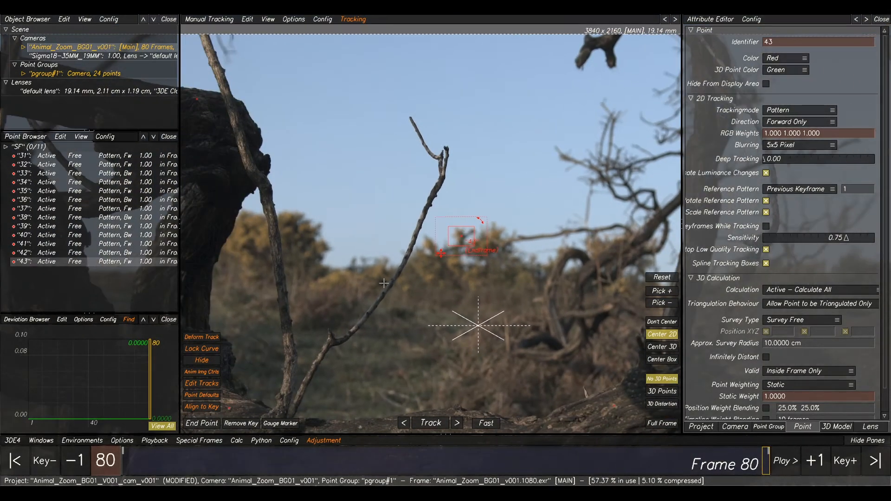
{"action": "left_click", "coordinate": [309, 227]}
{"action": "left_click", "coordinate": [310, 227], "text": "ctrl"}
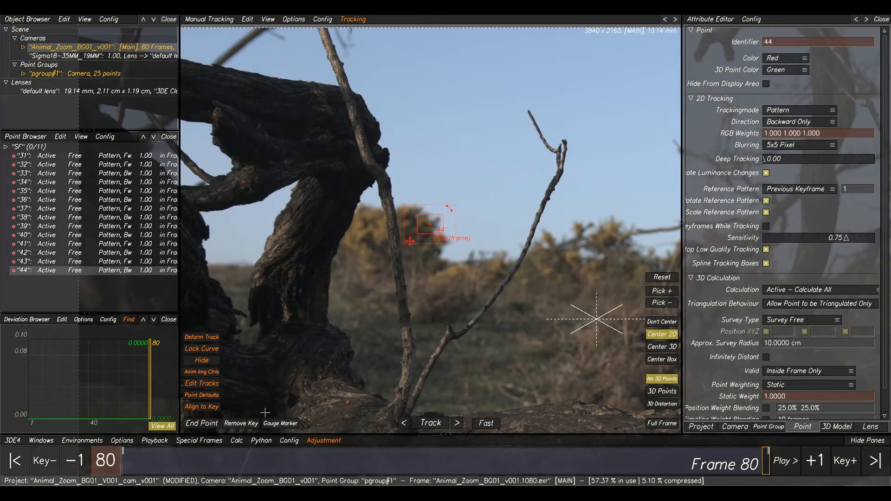
{"action": "left_click", "coordinate": [430, 423]}
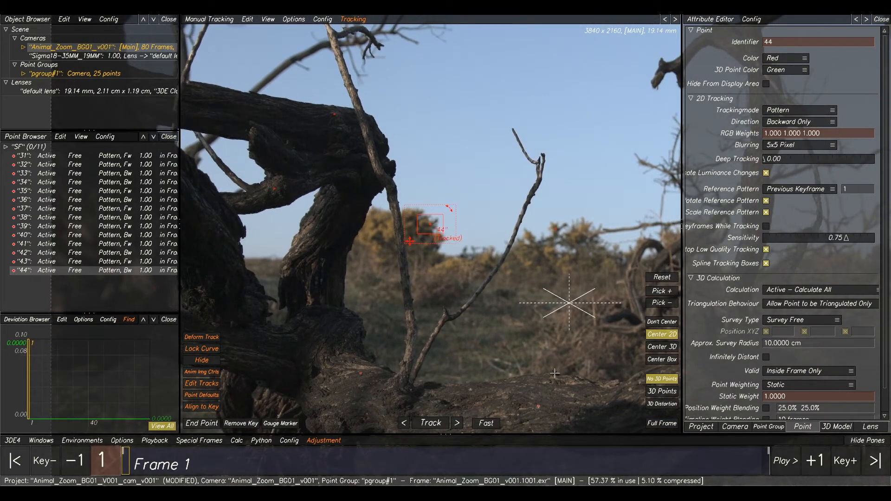
Step: Add a tracking point on the grass behind the horizontal branch at frame 1, track it forward, and check the track up to frame 80
{"action": "left_click", "coordinate": [498, 345], "text": "ctrl"}
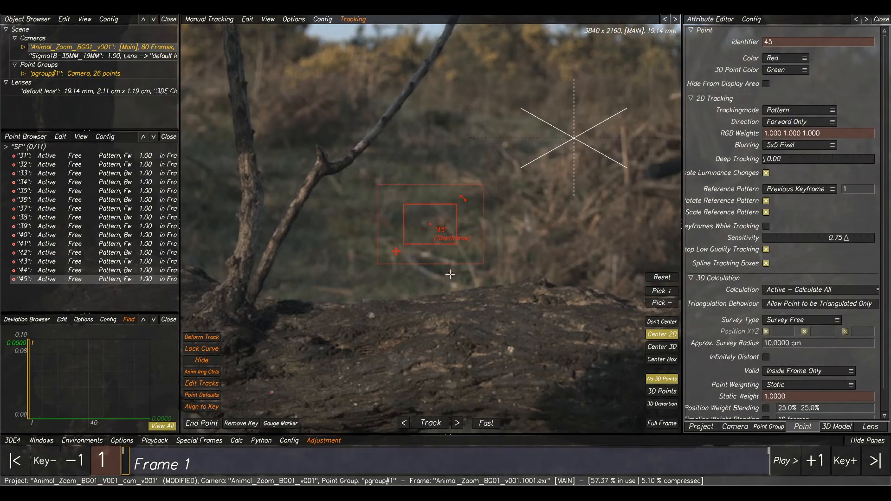
{"action": "left_click", "coordinate": [420, 424]}
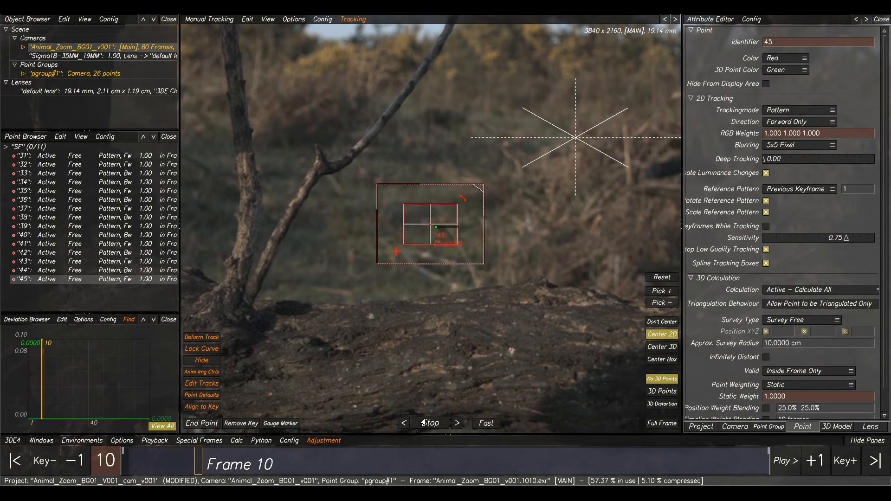
{"action": "right_click_drag", "start_coordinate": [499, 345], "coordinate": [579, 348]}
{"action": "middle_click_drag", "start_coordinate": [580, 347], "coordinate": [478, 264]}
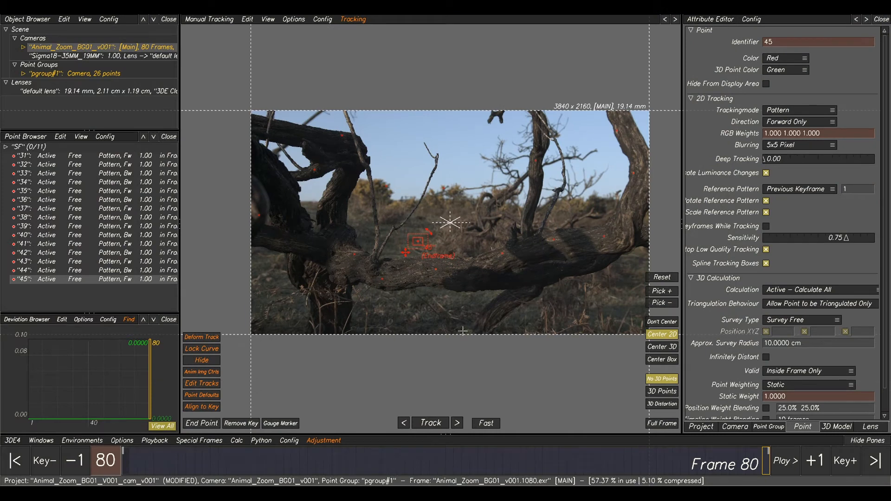
{"action": "left_click_drag", "start_coordinate": [719, 474], "coordinate": [766, 464]}
Step: Add a tracking point in the grass below the horizontal branch at frame 80 and track it backward to frame 1
{"action": "right_click_drag", "start_coordinate": [537, 345], "coordinate": [299, 255]}
{"action": "middle_click_drag", "start_coordinate": [300, 255], "coordinate": [628, 308]}
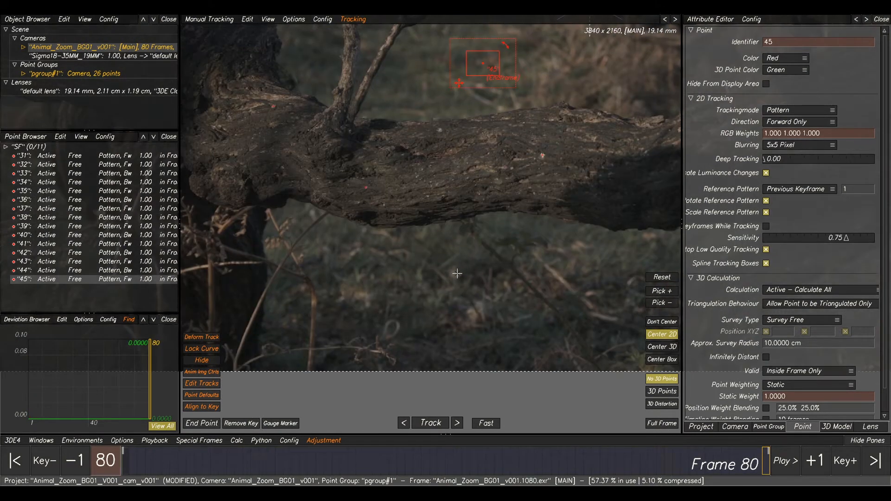
{"action": "left_click", "coordinate": [457, 274], "text": "ctrl"}
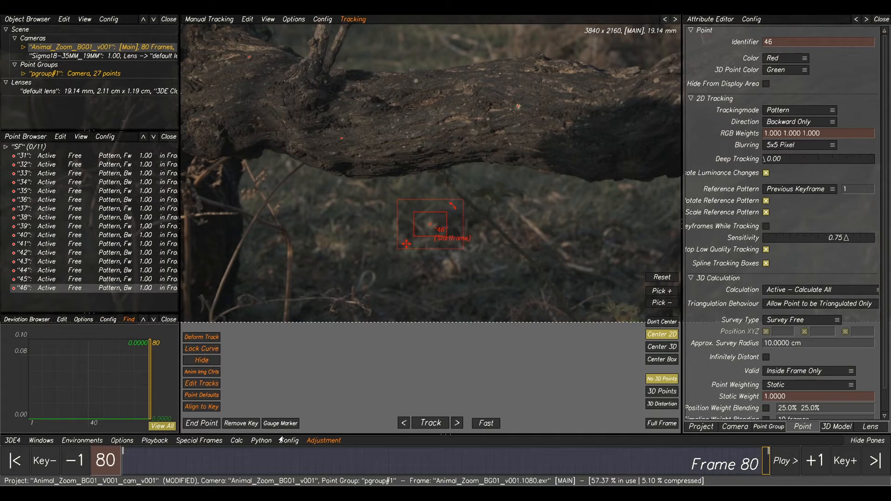
{"action": "left_click", "coordinate": [430, 423]}
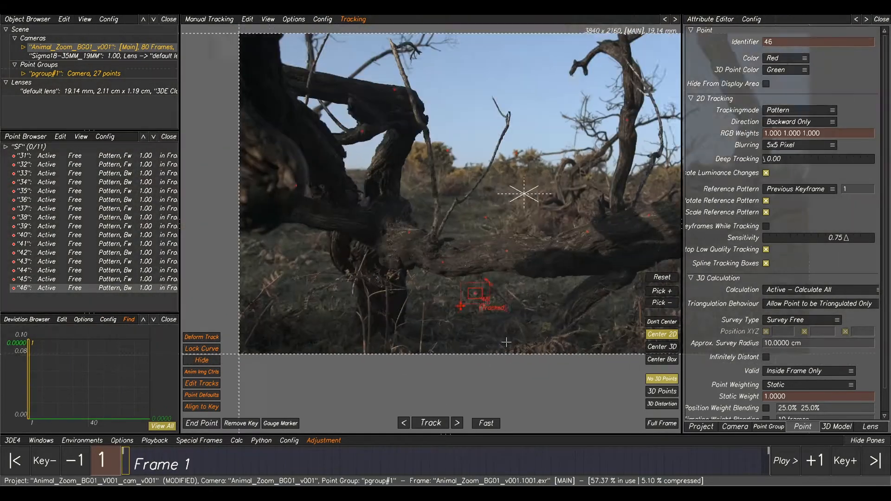
{"action": "left_click_drag", "start_coordinate": [175, 471], "coordinate": [8, 372]}
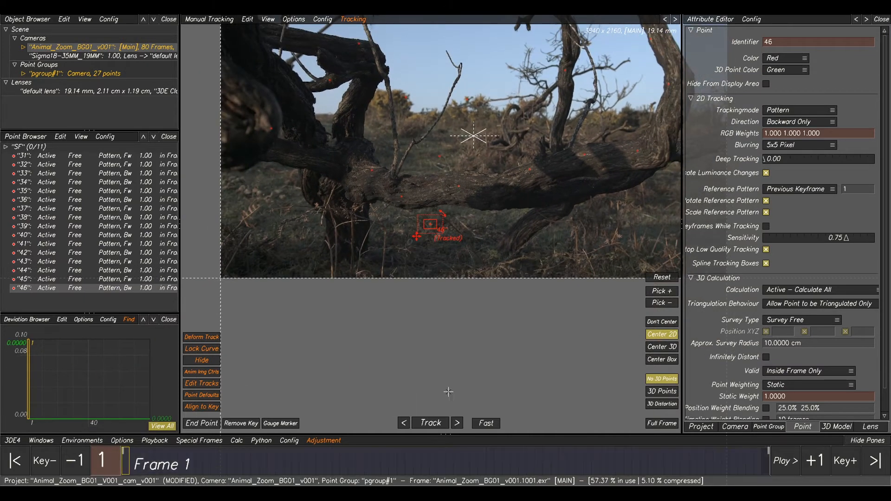
Step: Show the Lineup view with the tree model overlaid on frame 1
{"action": "key", "text": "F2"}
{"action": "middle_click_drag", "start_coordinate": [587, 204], "coordinate": [519, 267]}
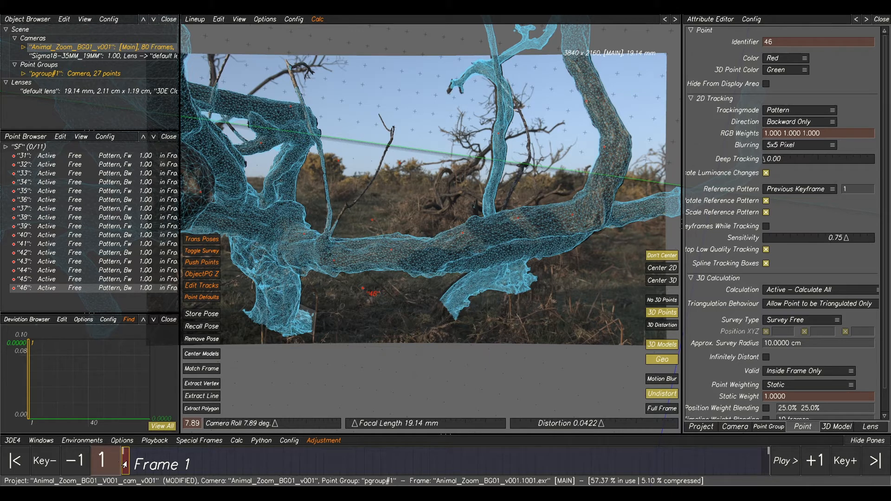
{"action": "middle_click_drag", "start_coordinate": [418, 277], "coordinate": [435, 284]}
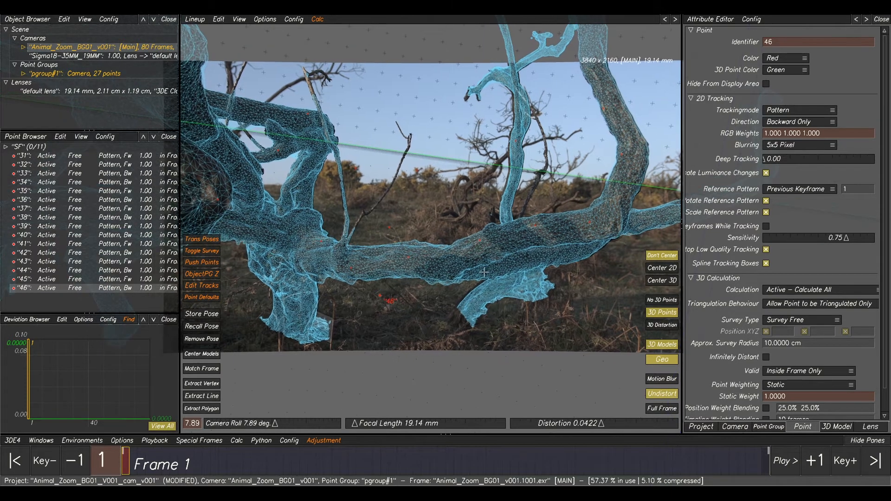
Step: Select points 31 through 46 and project them onto the visible 3D models
{"action": "left_click", "coordinate": [114, 155]}
{"action": "left_click", "coordinate": [106, 286], "text": "shift"}
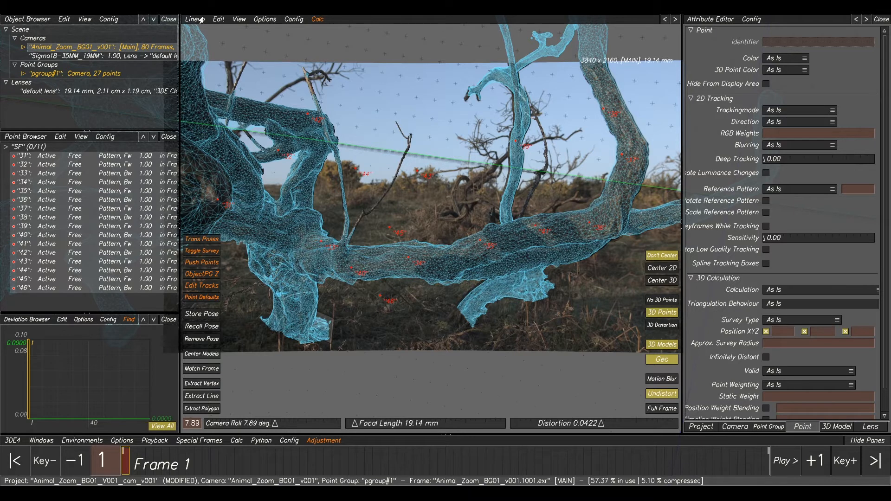
{"action": "left_click", "coordinate": [218, 19]}
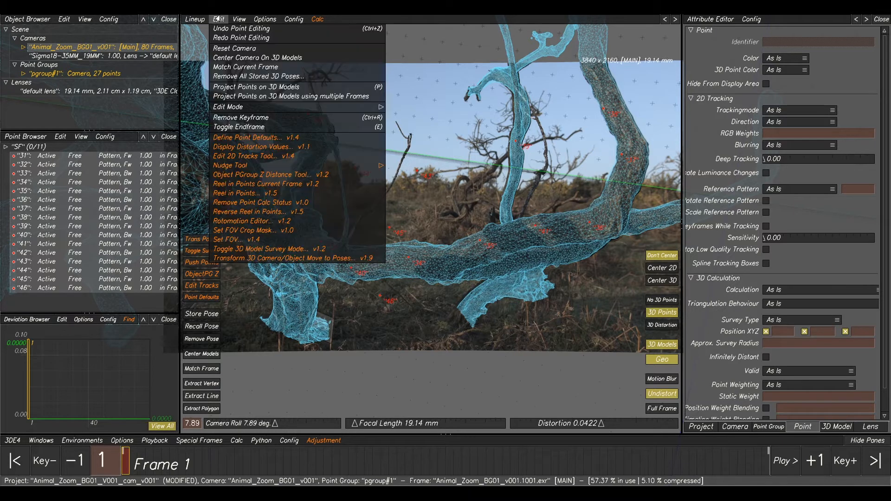
{"action": "left_click", "coordinate": [261, 88]}
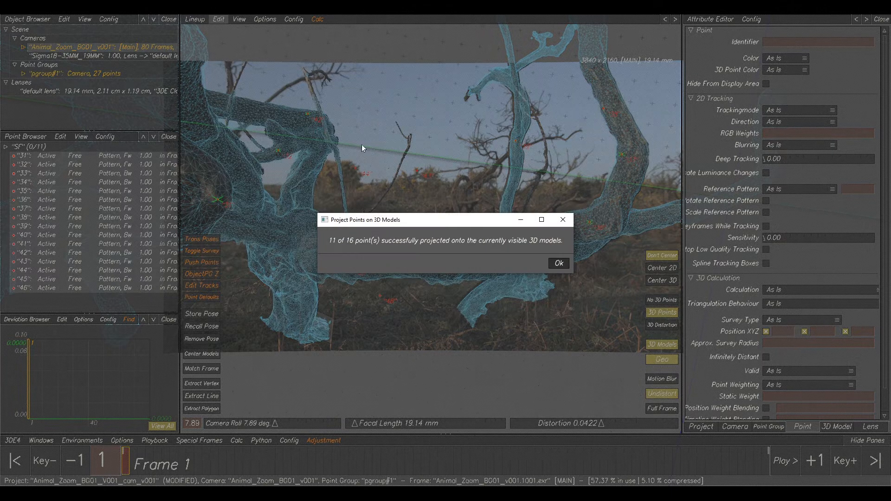
{"action": "left_click", "coordinate": [559, 264]}
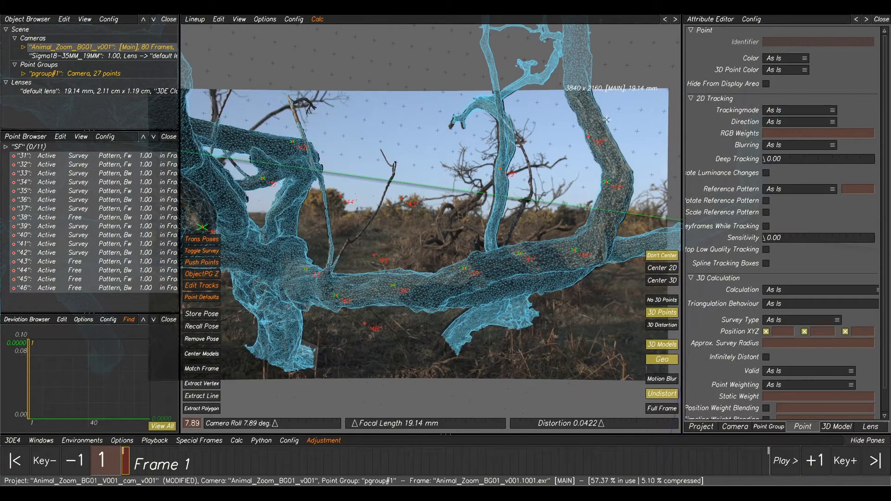
Step: Project points 31 through 46 onto the visible 3D models again, with the view framed on the curved tree trunk
{"action": "middle_click_drag", "start_coordinate": [605, 111], "coordinate": [510, 200]}
{"action": "scroll", "coordinate": [509, 196], "scroll_direction": "up", "scroll_amount": 5}
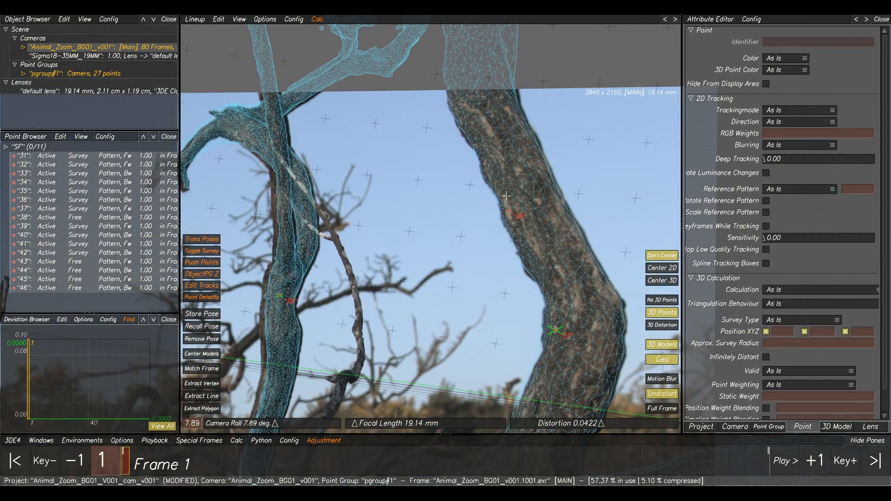
{"action": "left_click", "coordinate": [218, 19]}
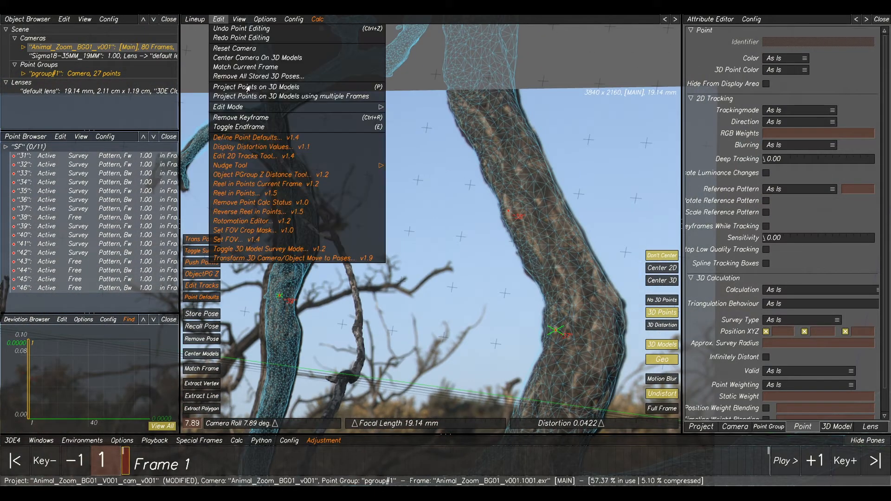
{"action": "key", "text": "p"}
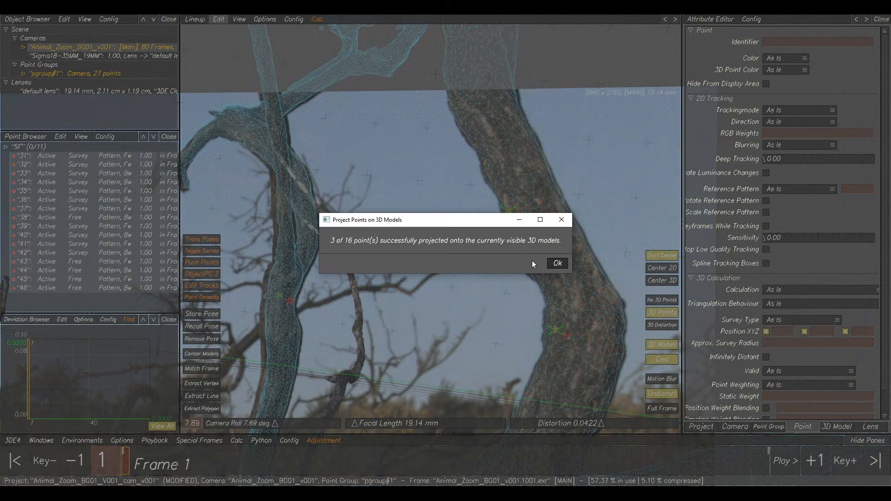
{"action": "left_click", "coordinate": [557, 260]}
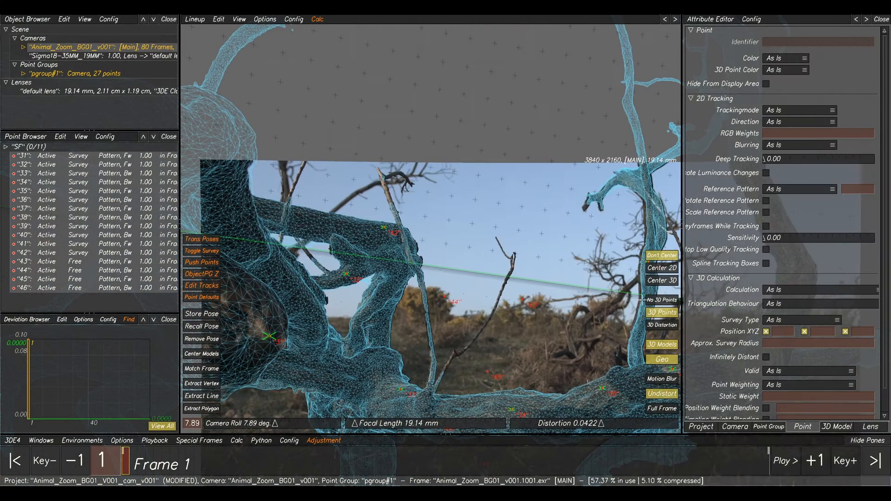
Step: Calculate the camera with Calc All and use the result
{"action": "middle_click_drag", "start_coordinate": [535, 313], "coordinate": [519, 222]}
{"action": "scroll", "coordinate": [550, 214], "scroll_direction": "down", "scroll_amount": 3}
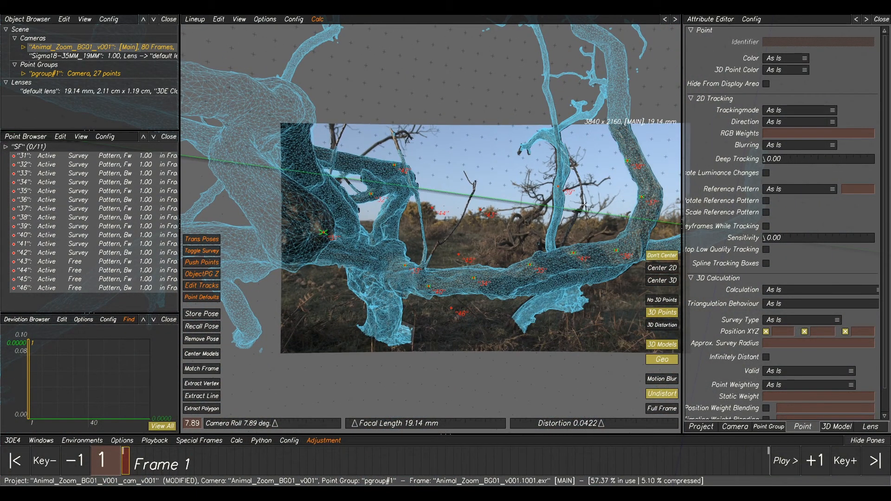
{"action": "key", "text": "alt+c"}
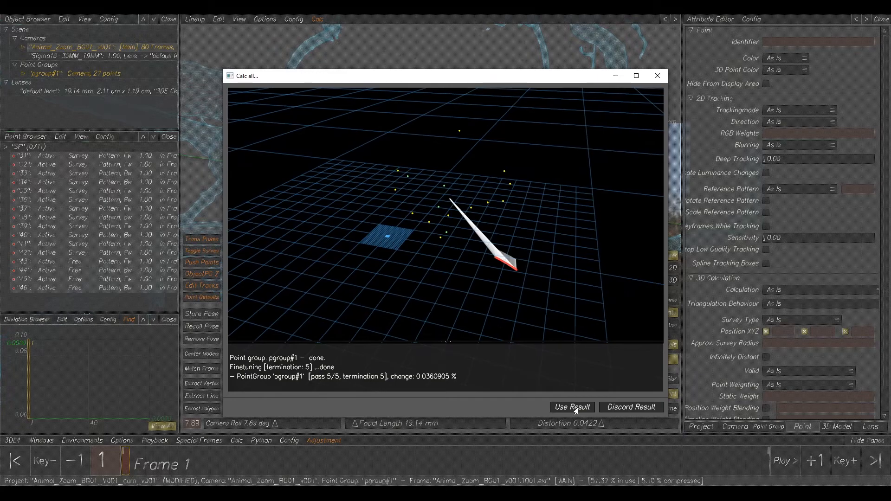
{"action": "left_click", "coordinate": [573, 407]}
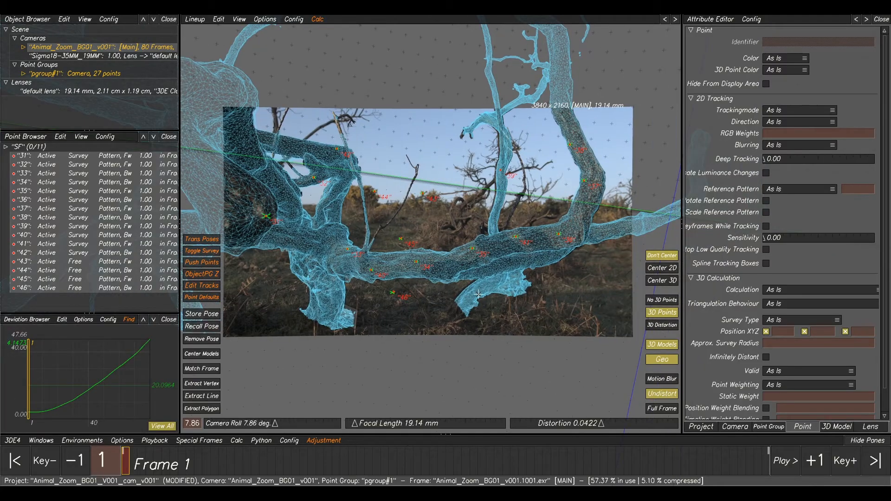
Step: Play and scrub through the shot to check how the tree model follows the footage, and return to frame 1
{"action": "key", "text": "space"}
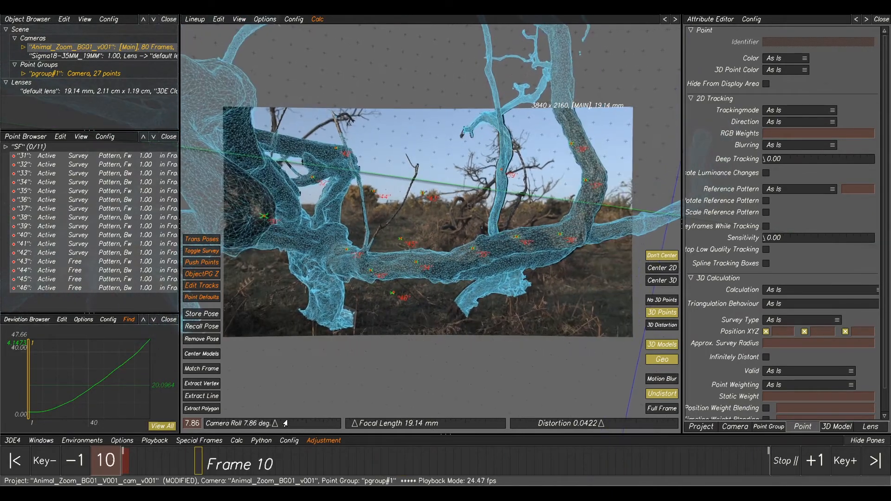
{"action": "key", "text": "space"}
{"action": "mouse_move", "coordinate": [324, 451]}
{"action": "left_mouse_down"}
{"action": "mouse_move", "coordinate": [363, 461]}
{"action": "mouse_move", "coordinate": [680, 465]}
{"action": "mouse_move", "coordinate": [428, 466]}
{"action": "mouse_move", "coordinate": [748, 464]}
{"action": "mouse_move", "coordinate": [299, 464]}
{"action": "mouse_move", "coordinate": [766, 464]}
{"action": "mouse_move", "coordinate": [123, 463]}
{"action": "left_mouse_up"}
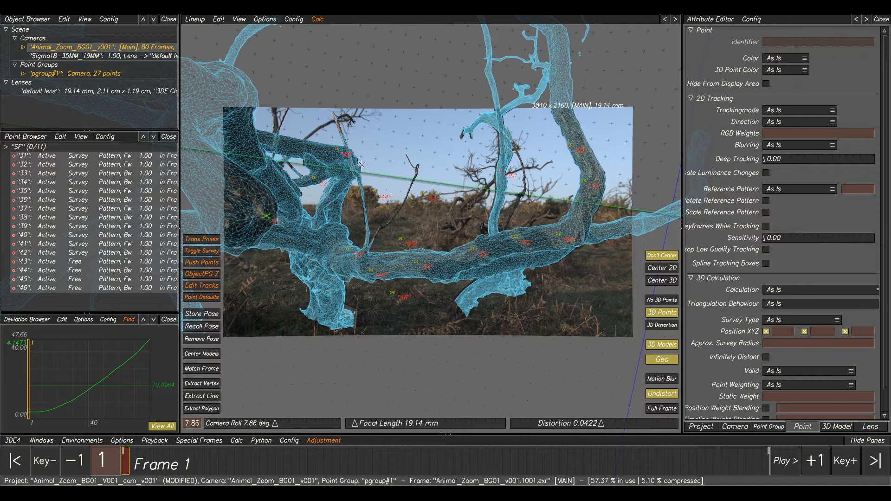
{"action": "scroll", "coordinate": [356, 164], "scroll_direction": "down", "scroll_amount": 1}
{"action": "middle_click_drag", "start_coordinate": [353, 164], "coordinate": [374, 184]}
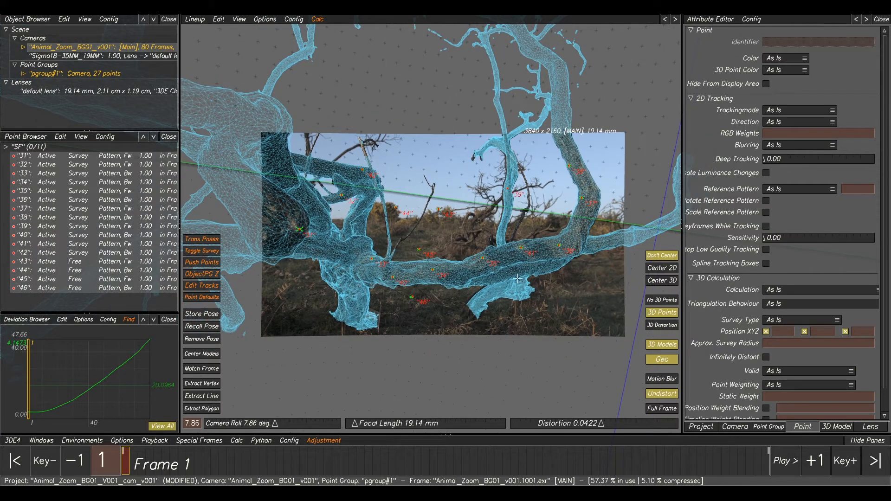
Step: Run a fine adaptive parameter adjustment on the default lens's focal length and transfer the best result to the project
{"action": "left_click", "coordinate": [733, 427]}
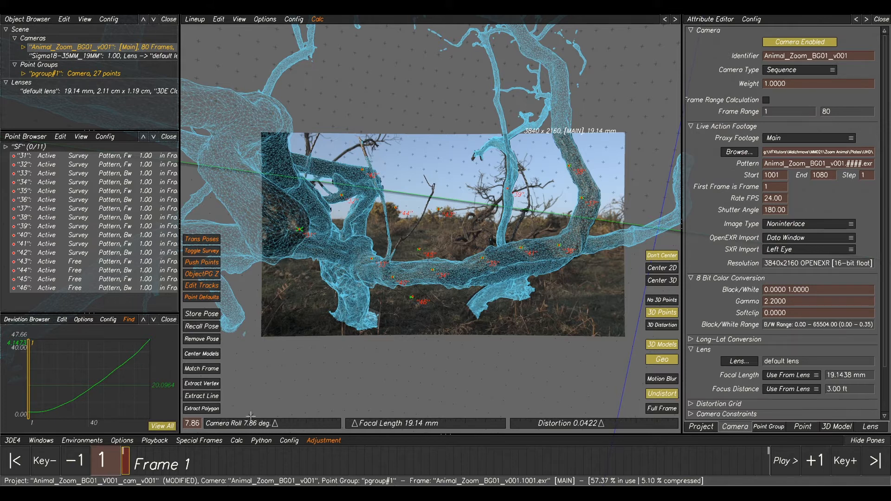
{"action": "left_click", "coordinate": [857, 426]}
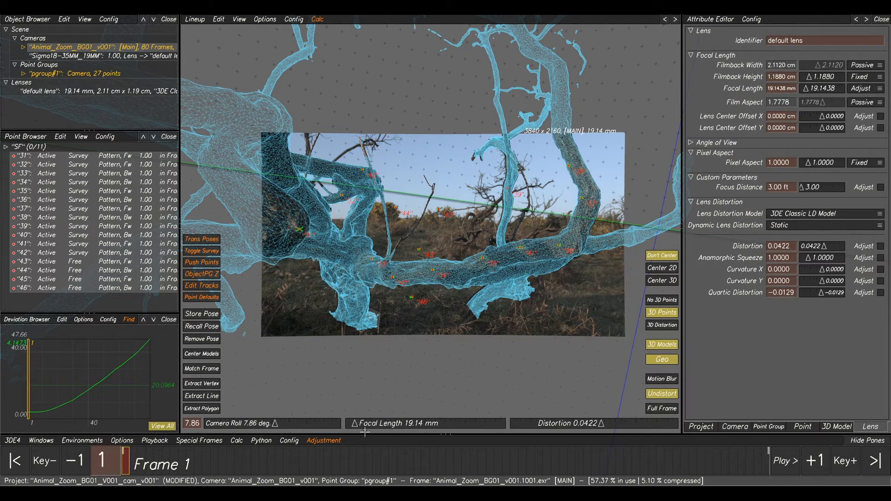
{"action": "mouse_move", "coordinate": [375, 493]}
{"action": "left_click", "coordinate": [499, 458]}
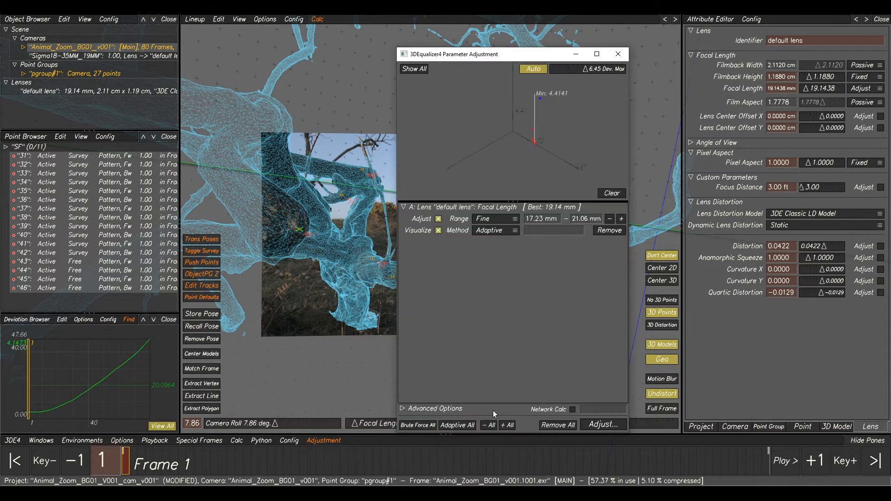
{"action": "left_click", "coordinate": [611, 193]}
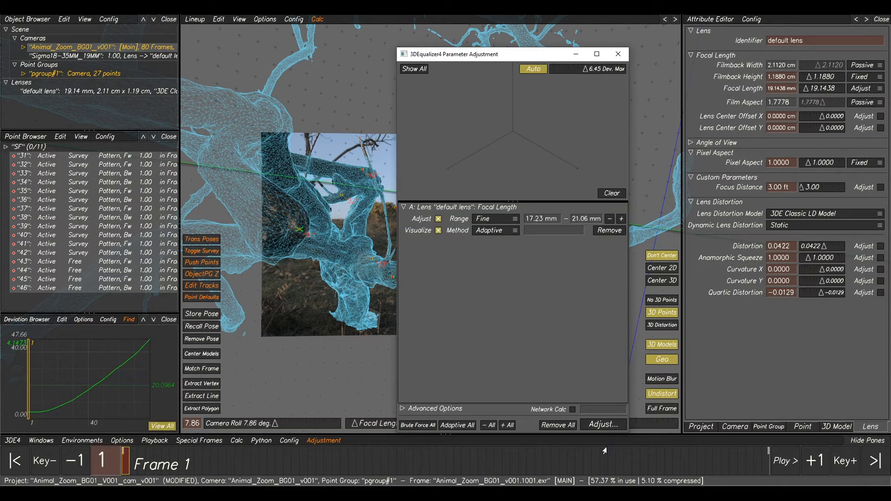
{"action": "left_click", "coordinate": [599, 427]}
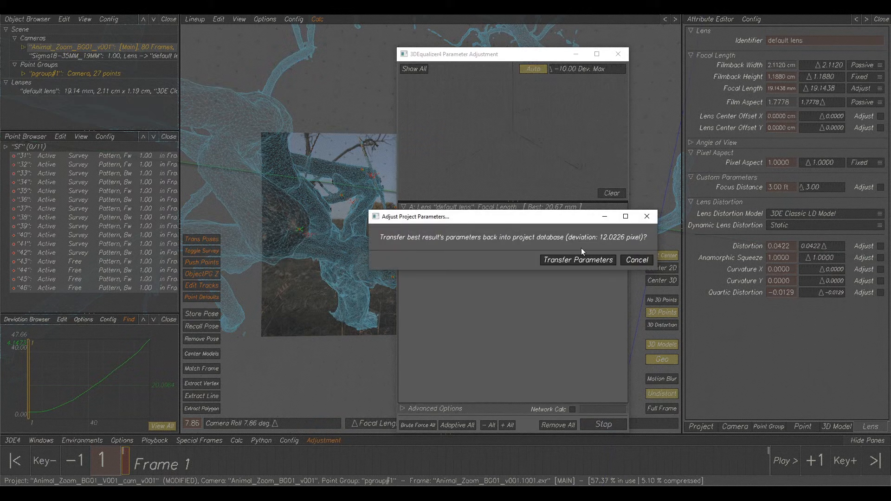
{"action": "left_click", "coordinate": [578, 260]}
Step: Recalculate the camera with the adjusted focal length, use the result, and scrub the timeline to check it
{"action": "left_click", "coordinate": [358, 253]}
{"action": "key", "text": "alt+c"}
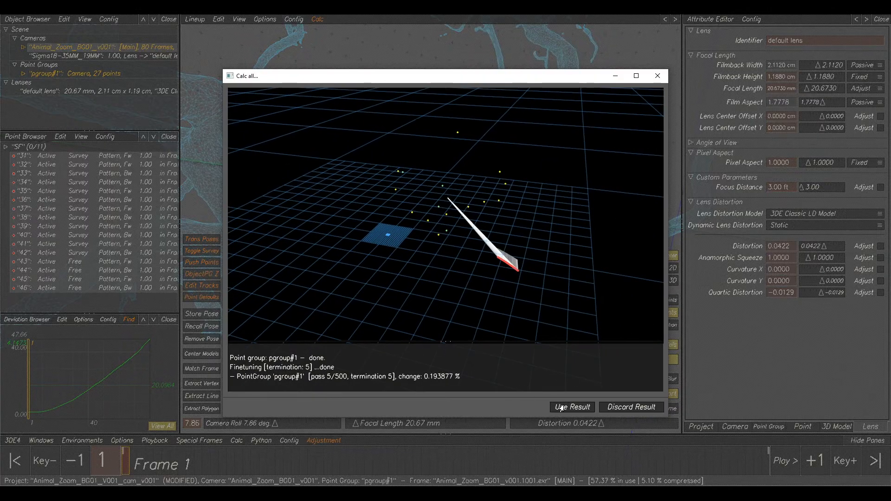
{"action": "left_click", "coordinate": [563, 406]}
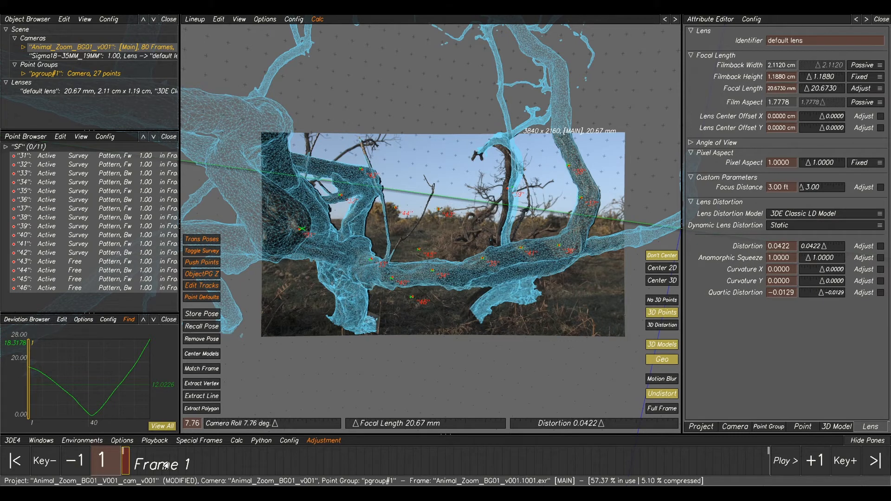
{"action": "mouse_move", "coordinate": [143, 466]}
{"action": "left_mouse_down"}
{"action": "mouse_move", "coordinate": [530, 464]}
{"action": "mouse_move", "coordinate": [776, 484]}
{"action": "mouse_move", "coordinate": [751, 464]}
{"action": "mouse_move", "coordinate": [125, 465]}
{"action": "mouse_move", "coordinate": [300, 444]}
{"action": "mouse_move", "coordinate": [763, 464]}
{"action": "mouse_move", "coordinate": [125, 464]}
{"action": "left_mouse_up"}
Step: Repeat the focal length adjustment over the 18.61 to 22.74 mm range and transfer the parameters to the project
{"action": "mouse_move", "coordinate": [376, 492]}
{"action": "left_click", "coordinate": [492, 453]}
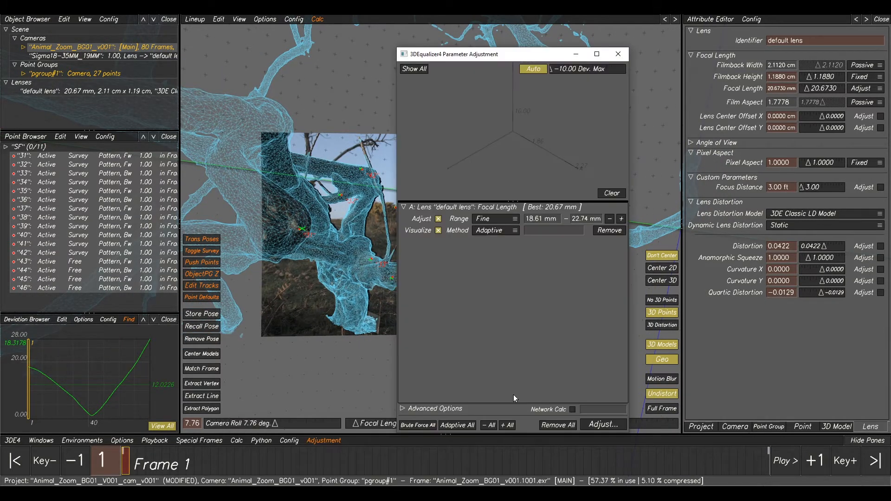
{"action": "left_click", "coordinate": [603, 424]}
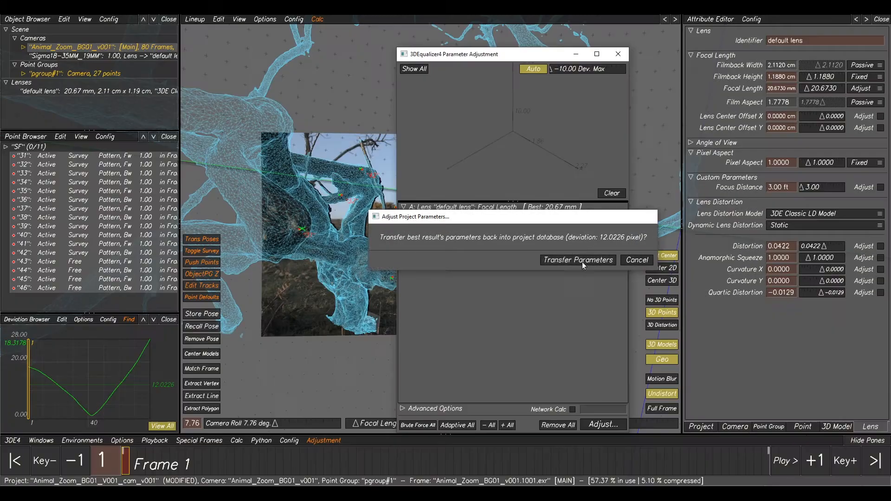
{"action": "left_click", "coordinate": [582, 261]}
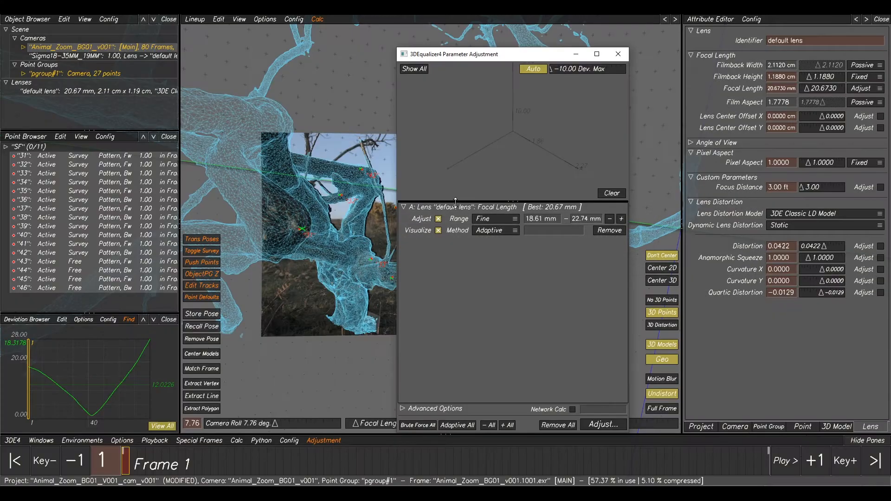
{"action": "left_click_drag", "start_coordinate": [535, 56], "coordinate": [608, 58]}
{"action": "left_click", "coordinate": [446, 173]}
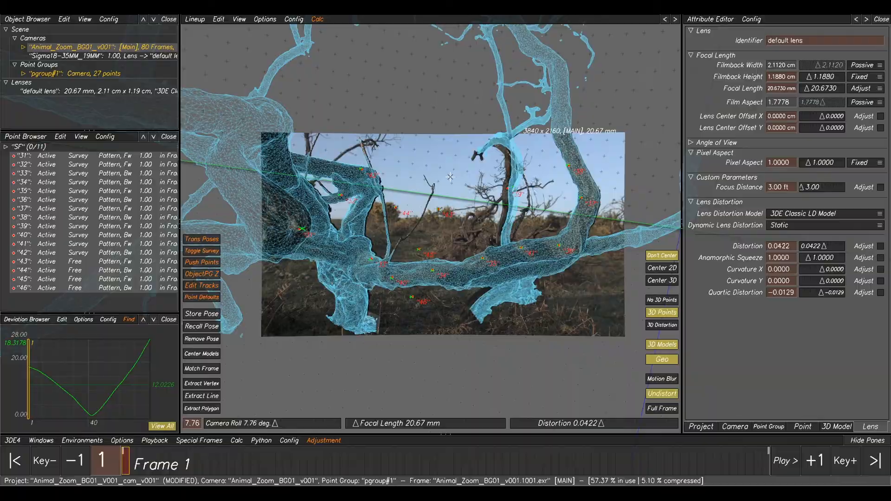
Step: Run Calc All once more after the repeated adjustment, use the result, and scrub the shot
{"action": "key", "text": "alt+c"}
{"action": "left_click", "coordinate": [574, 407]}
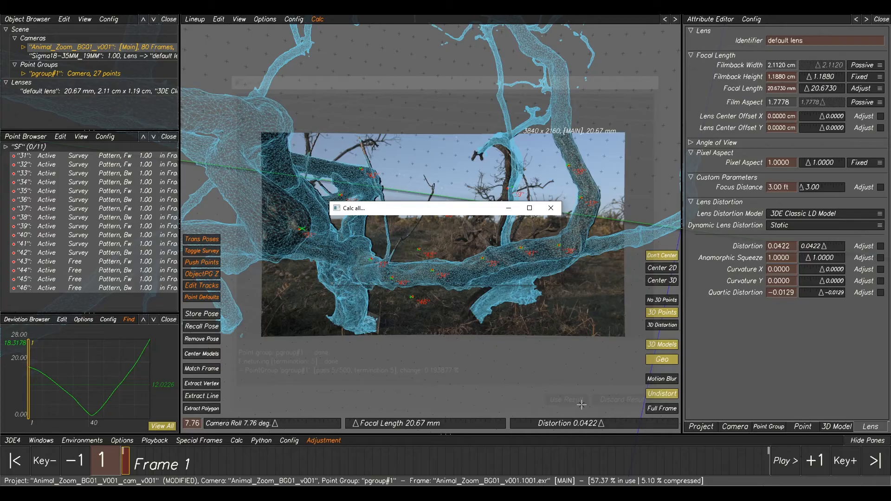
{"action": "mouse_move", "coordinate": [148, 468]}
{"action": "left_mouse_down"}
{"action": "mouse_move", "coordinate": [769, 465]}
{"action": "mouse_move", "coordinate": [123, 466]}
{"action": "left_mouse_up"}
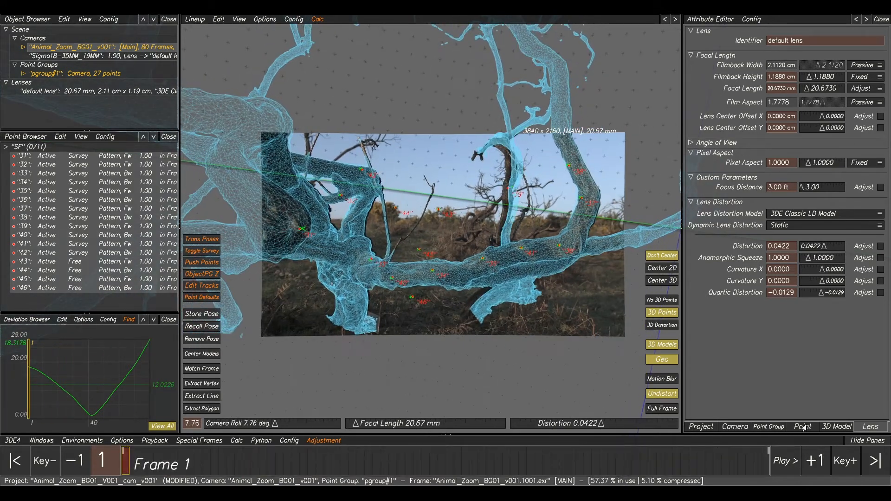
Step: Set the default lens's focal length to 19 mm, recalculate the camera, use the result, and scrub the shot
{"action": "double_click", "coordinate": [785, 90]}
{"action": "type", "text": "19"}
{"action": "key", "text": "Return"}
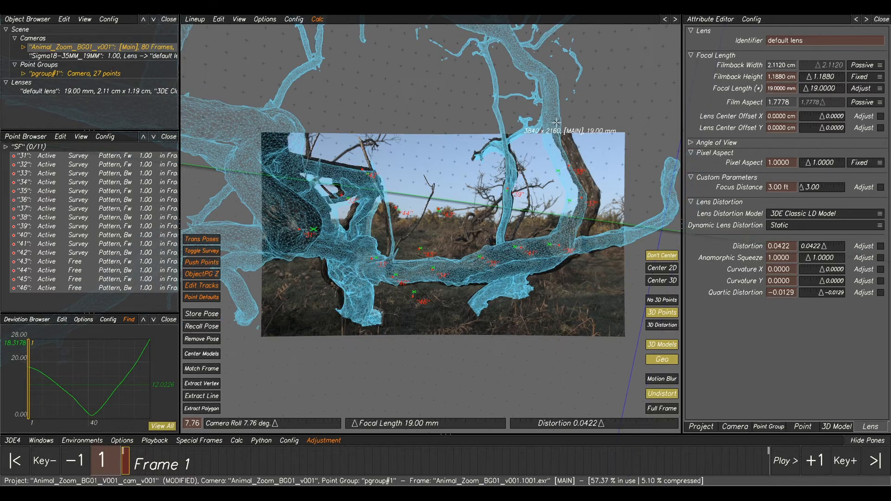
{"action": "key", "text": "alt+c"}
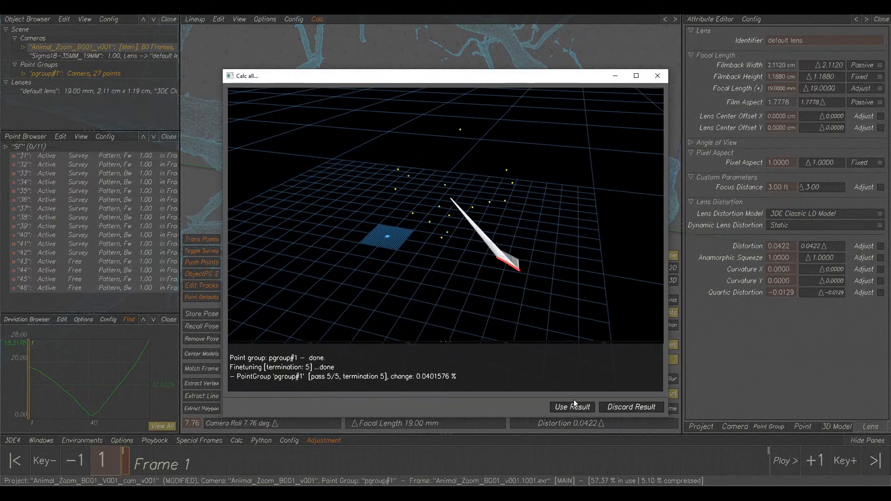
{"action": "left_click", "coordinate": [565, 409]}
{"action": "left_click_drag", "start_coordinate": [141, 463], "coordinate": [7, 460]}
{"action": "middle_click_drag", "start_coordinate": [468, 269], "coordinate": [448, 288]}
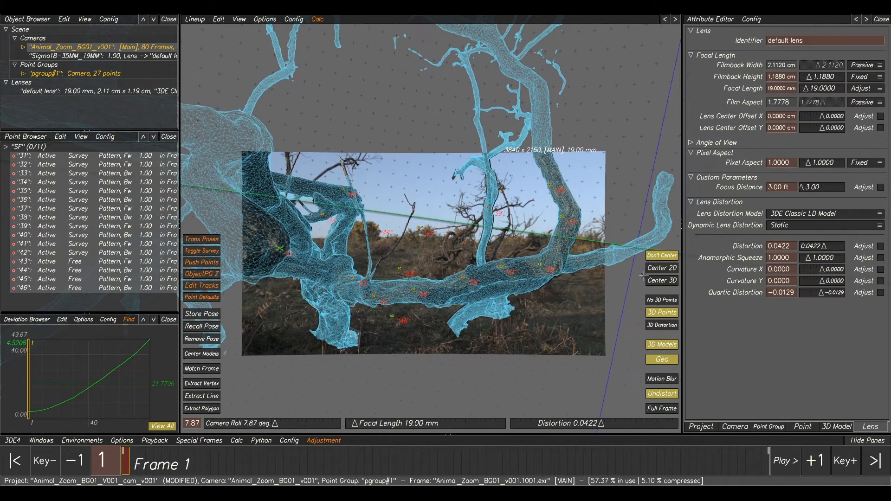
Step: Set the camera's focal length mode to Dynamic (Zooming)
{"action": "left_click", "coordinate": [736, 427]}
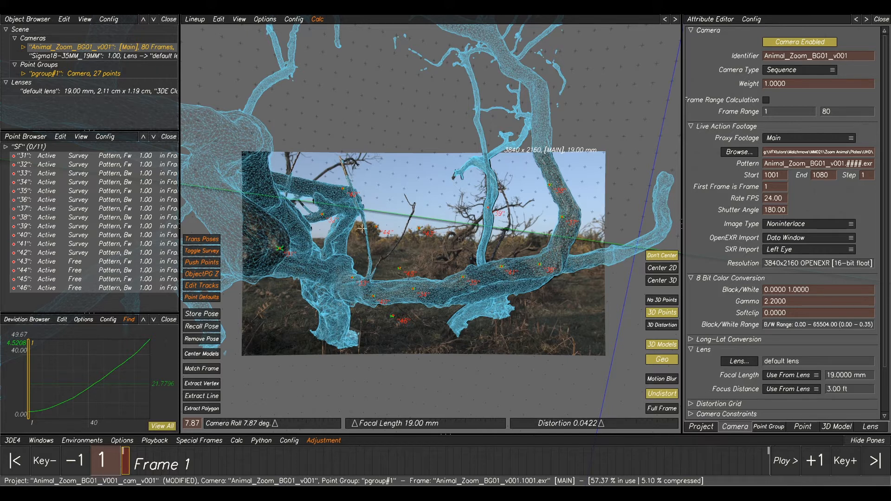
{"action": "scroll", "coordinate": [735, 311], "scroll_direction": "down", "scroll_amount": 2}
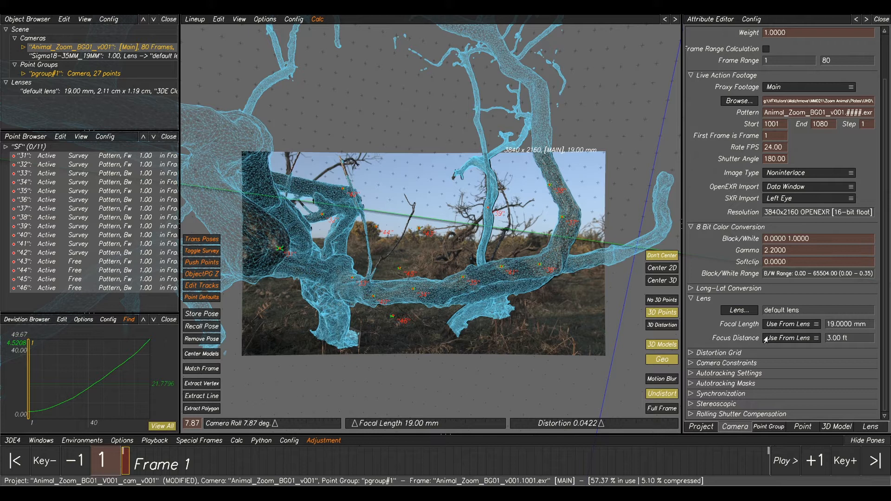
{"action": "left_click", "coordinate": [782, 325]}
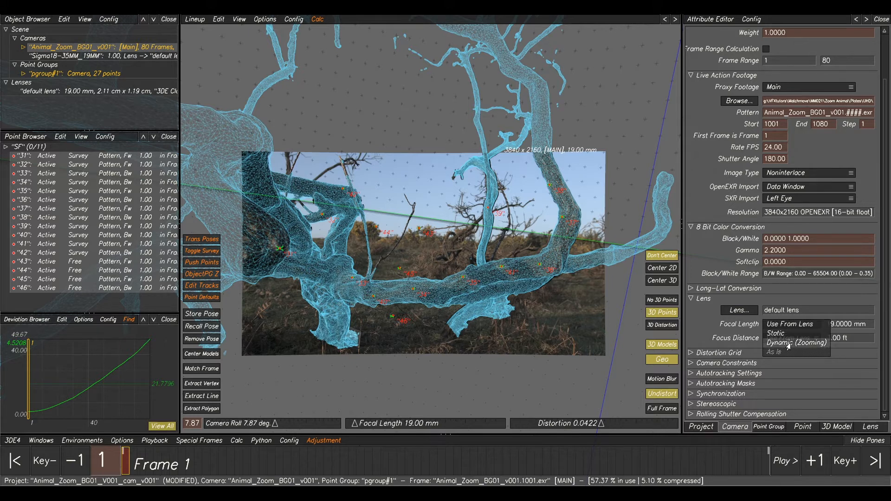
{"action": "left_click", "coordinate": [788, 343]}
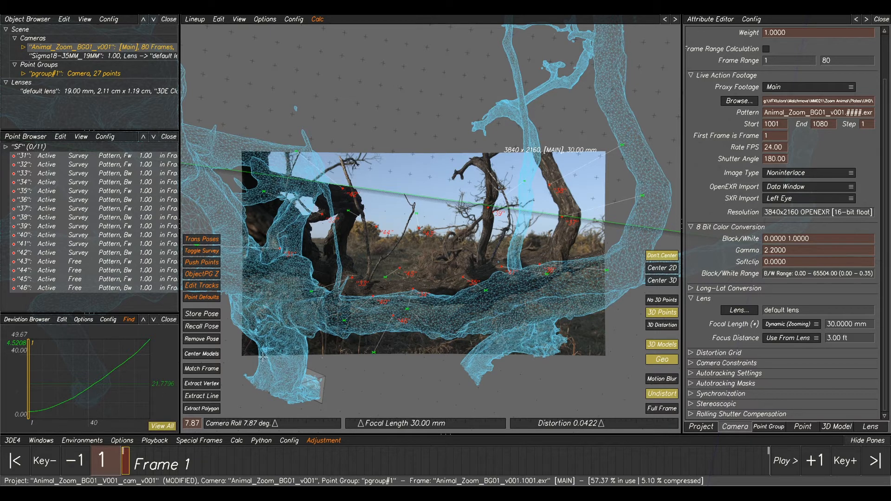
Step: Open the Curve Editor in an enlarged window and display the camera's Focal Length/Zoom curve
{"action": "left_click", "coordinate": [41, 441]}
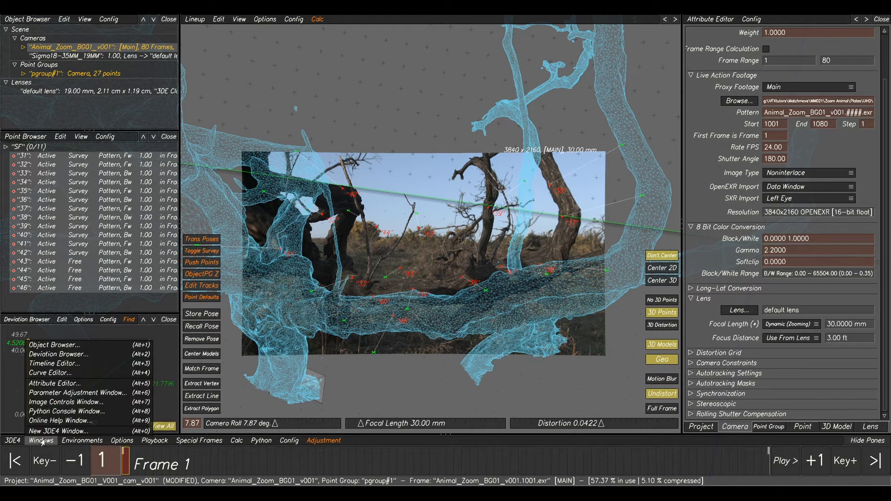
{"action": "left_click", "coordinate": [51, 373]}
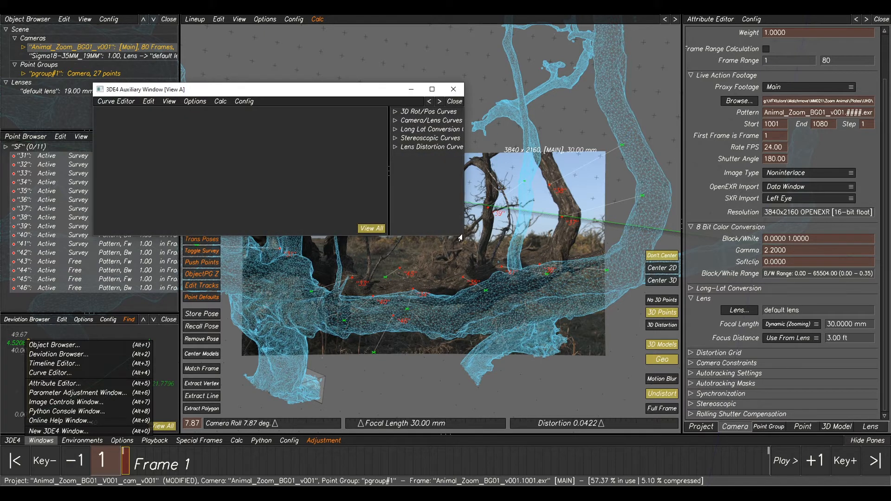
{"action": "left_click_drag", "start_coordinate": [463, 238], "coordinate": [606, 374]}
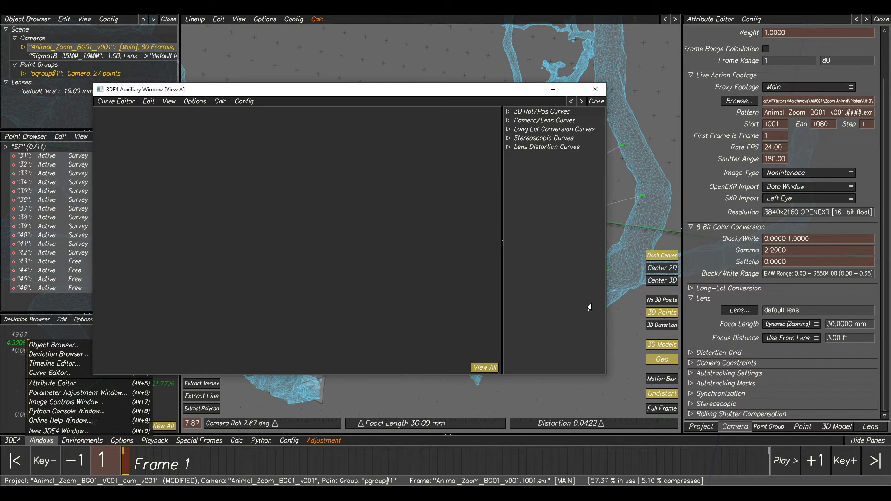
{"action": "left_click", "coordinate": [509, 121]}
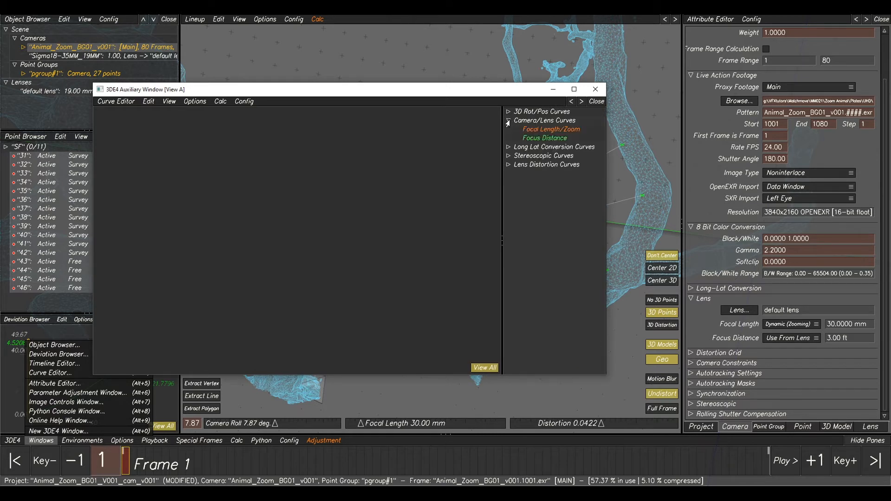
{"action": "left_click", "coordinate": [533, 130]}
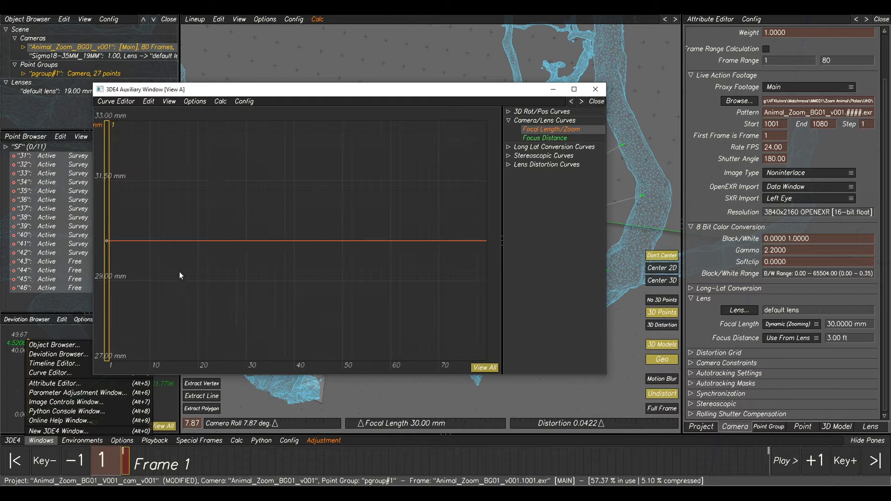
Step: Lower the Focal Length/Zoom curve's frame 1 key to about 19 mm
{"action": "scroll", "coordinate": [225, 261], "scroll_direction": "up", "scroll_amount": 2}
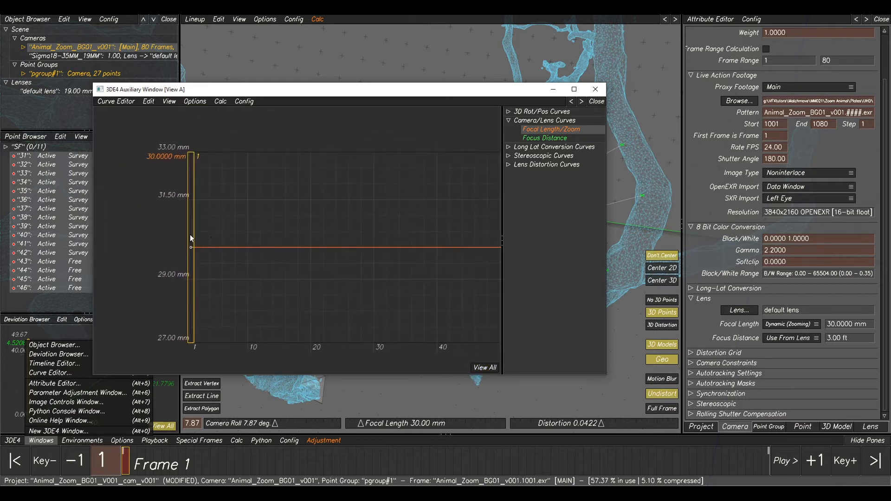
{"action": "scroll", "coordinate": [196, 254], "scroll_direction": "down", "scroll_amount": 3}
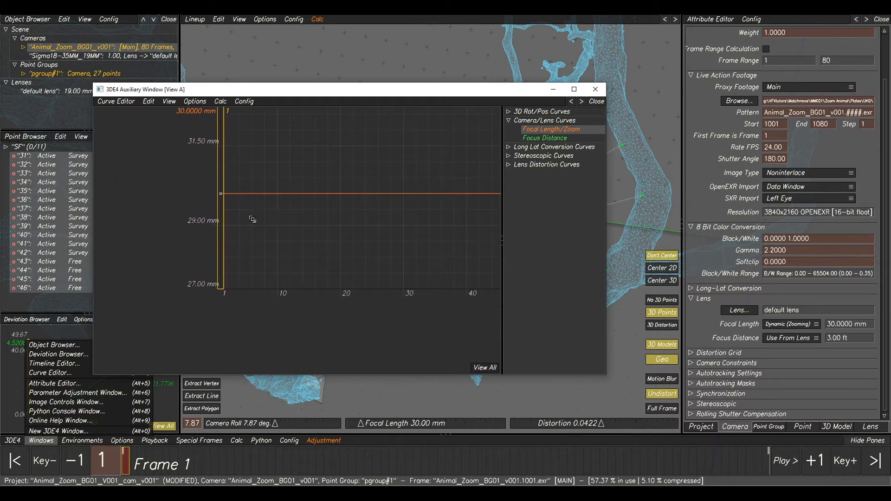
{"action": "left_click_drag", "start_coordinate": [224, 197], "coordinate": [254, 291]}
{"action": "scroll", "coordinate": [253, 292], "scroll_direction": "down", "scroll_amount": 3}
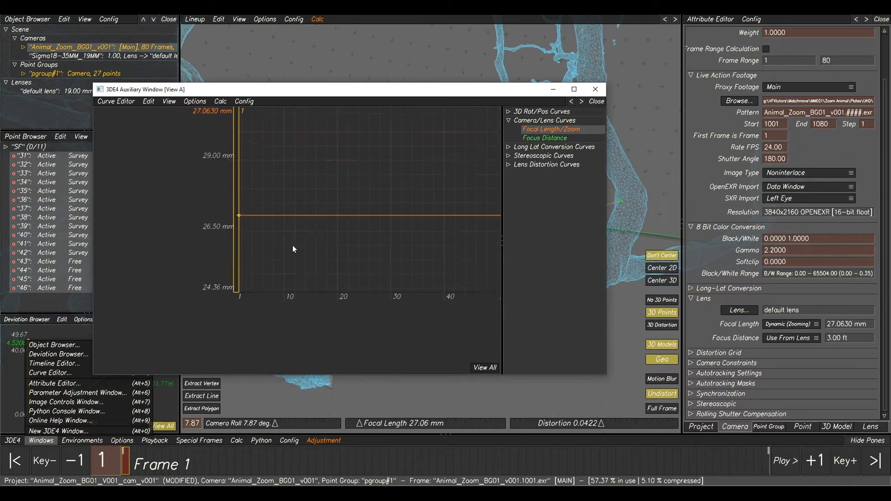
{"action": "left_click_drag", "start_coordinate": [255, 238], "coordinate": [258, 328]}
{"action": "scroll", "coordinate": [302, 214], "scroll_direction": "up", "scroll_amount": 3}
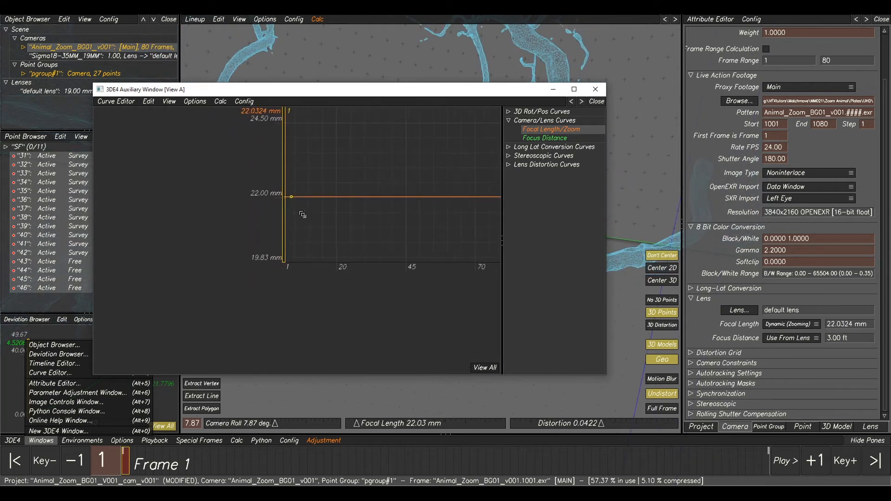
{"action": "left_click_drag", "start_coordinate": [291, 197], "coordinate": [293, 290]}
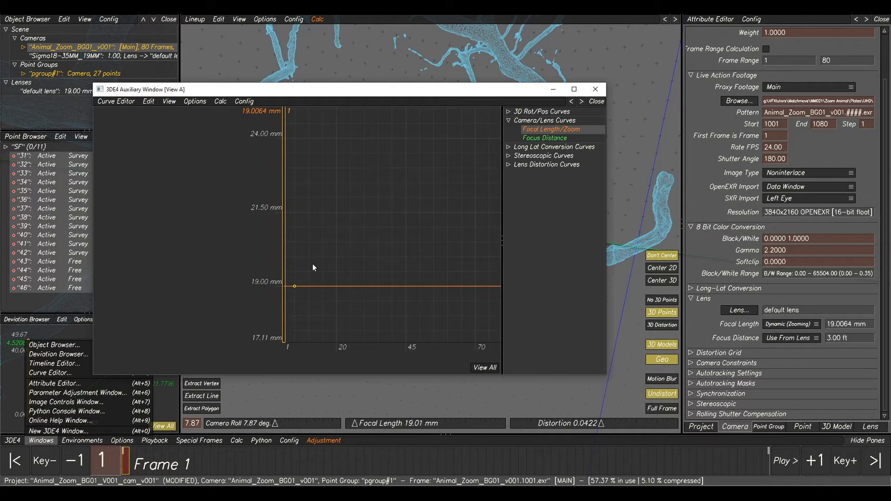
{"action": "left_click_drag", "start_coordinate": [286, 289], "coordinate": [284, 289]}
Step: Run the Classic 'Frame by Frame' Zoom Curve Finetuning, use the result, and bring the whole zoom curve into view
{"action": "left_click_drag", "start_coordinate": [439, 97], "coordinate": [518, 119]}
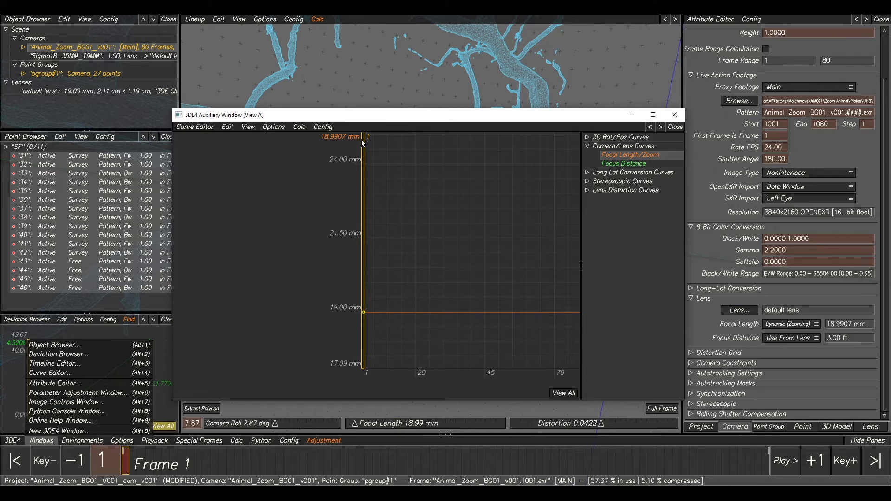
{"action": "left_click", "coordinate": [300, 127]}
{"action": "mouse_move", "coordinate": [369, 159]}
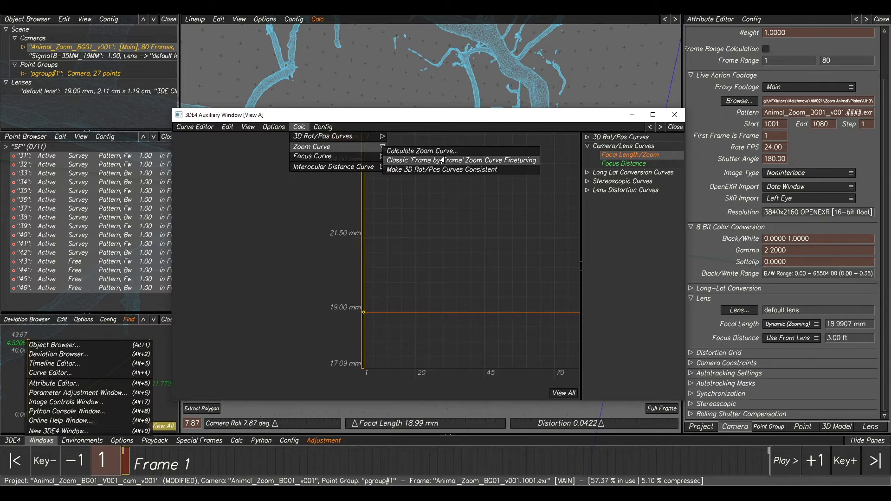
{"action": "left_click", "coordinate": [443, 160]}
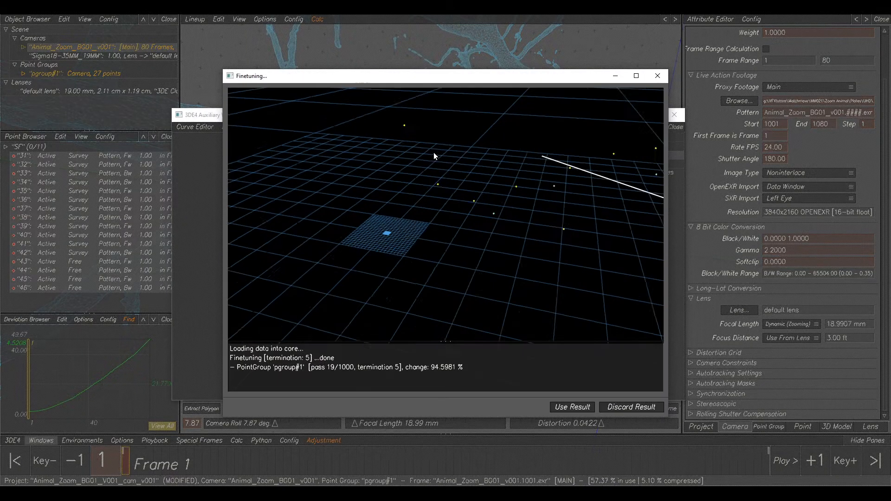
{"action": "left_click", "coordinate": [578, 408]}
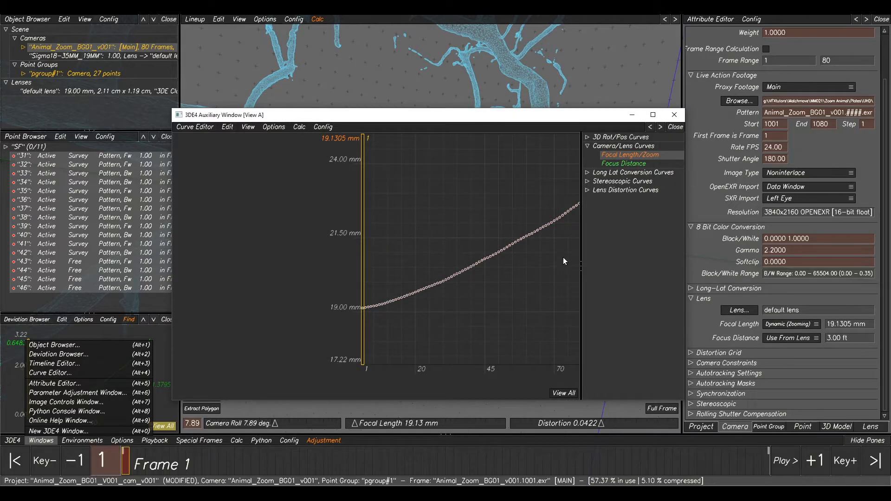
{"action": "middle_click_drag", "start_coordinate": [563, 258], "coordinate": [506, 275]}
{"action": "scroll", "coordinate": [464, 293], "scroll_direction": "down", "scroll_amount": 2}
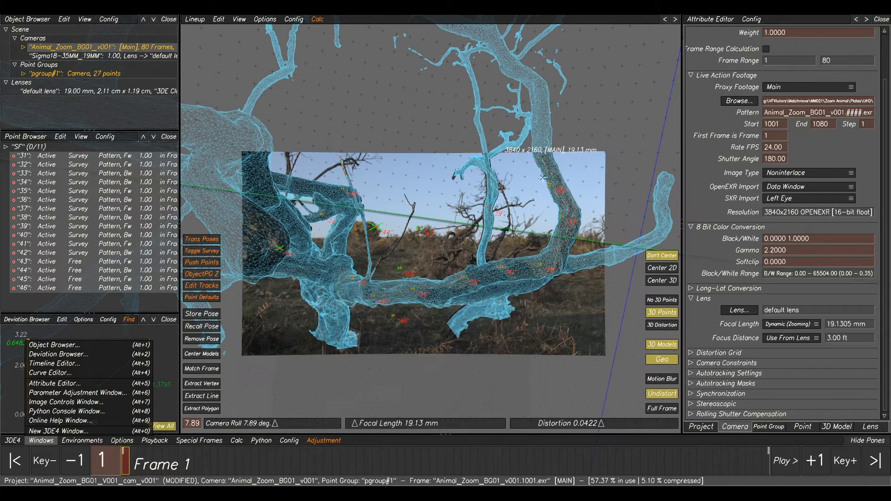
Step: Minimize the Curve Editor window, run Calc All, use the result, and play the shot to check the tree model's fit
{"action": "left_click", "coordinate": [632, 114]}
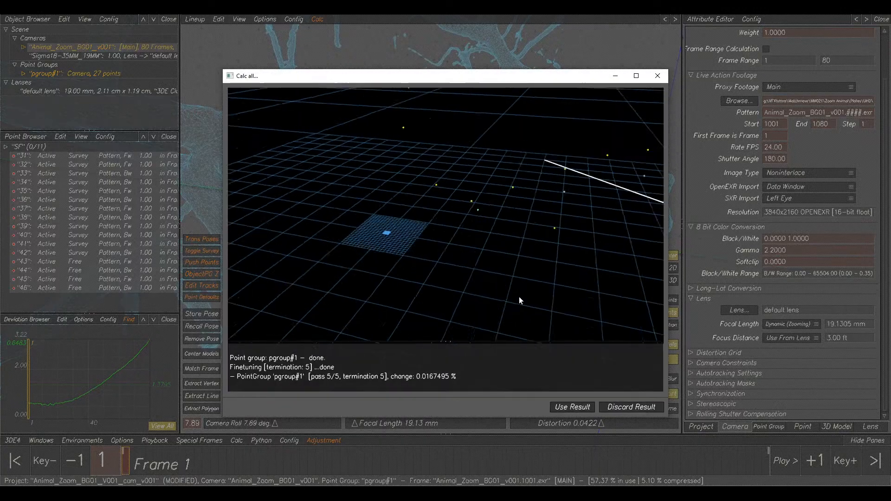
{"action": "left_click", "coordinate": [572, 405]}
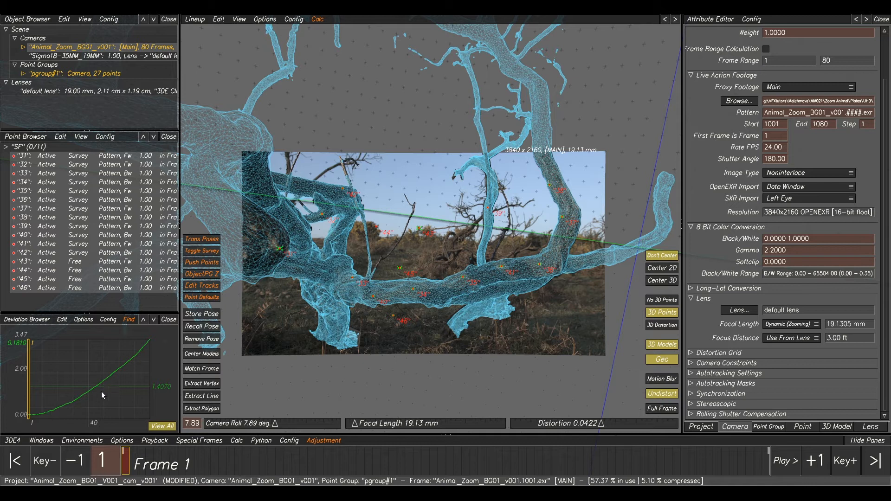
{"action": "left_click_drag", "start_coordinate": [184, 460], "coordinate": [262, 460]}
{"action": "key", "text": "space"}
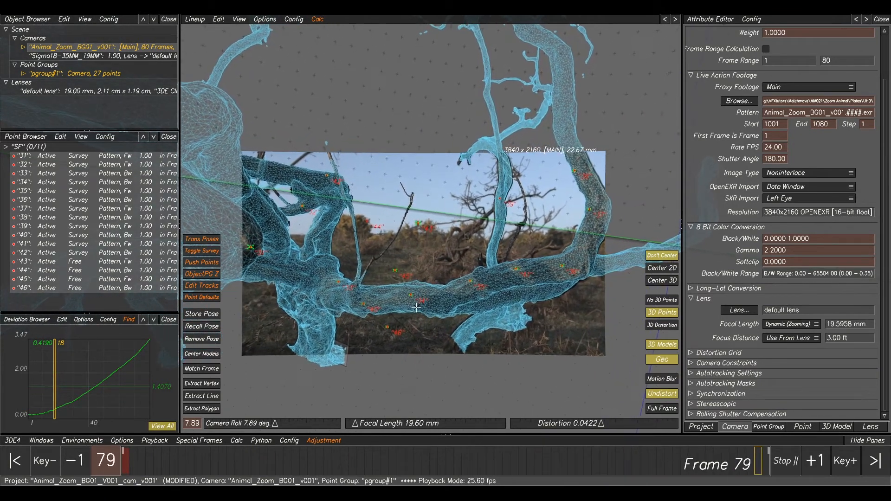
{"action": "key", "text": "space"}
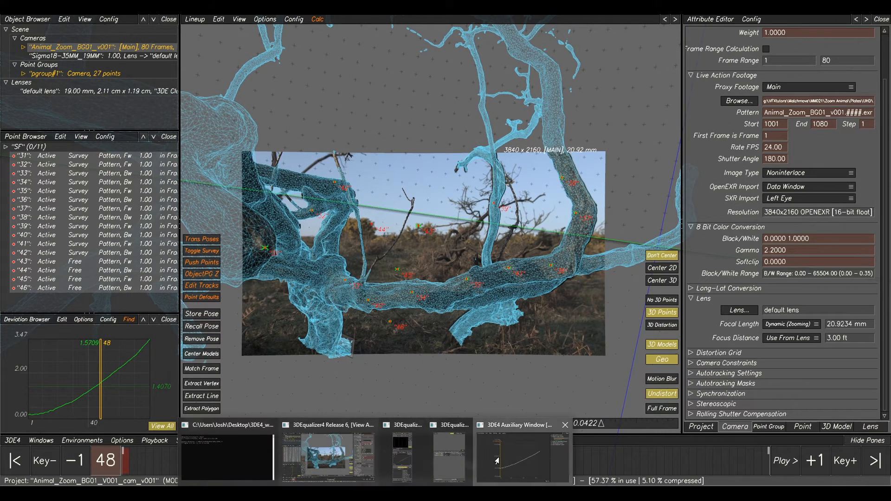
Step: Restore the Curve Editor window, repeat the Classic 'Frame by Frame' Zoom Curve Finetuning, and use the result
{"action": "left_click", "coordinate": [524, 481]}
{"action": "left_click", "coordinate": [303, 127]}
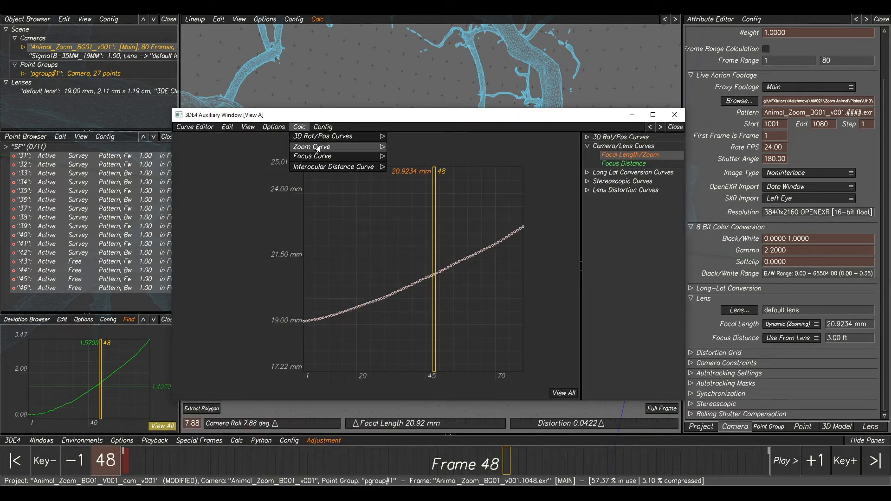
{"action": "mouse_move", "coordinate": [373, 148]}
{"action": "left_click", "coordinate": [414, 162]}
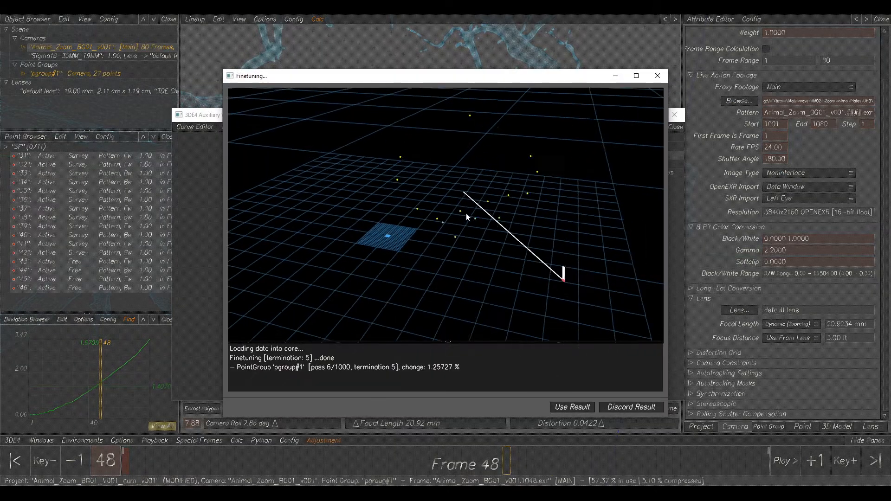
{"action": "left_click", "coordinate": [561, 409]}
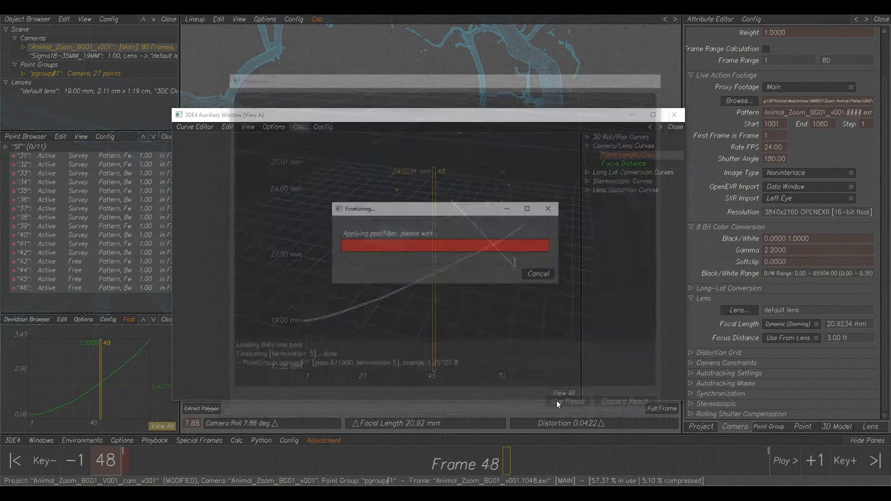
Step: Minimize the Curve Editor, recalculate the camera with Calc All, use the result, and scrub and play the shot around the lower trunk
{"action": "left_click", "coordinate": [632, 116]}
{"action": "key", "text": "alt+c"}
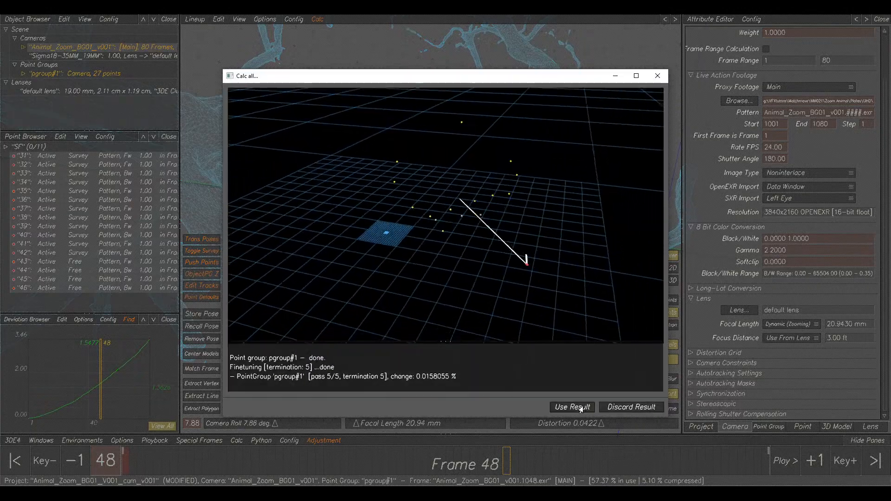
{"action": "left_click", "coordinate": [572, 407]}
{"action": "left_click", "coordinate": [315, 459]}
{"action": "left_click_drag", "start_coordinate": [315, 458], "coordinate": [385, 353]}
{"action": "scroll", "coordinate": [356, 269], "scroll_direction": "up", "scroll_amount": 3}
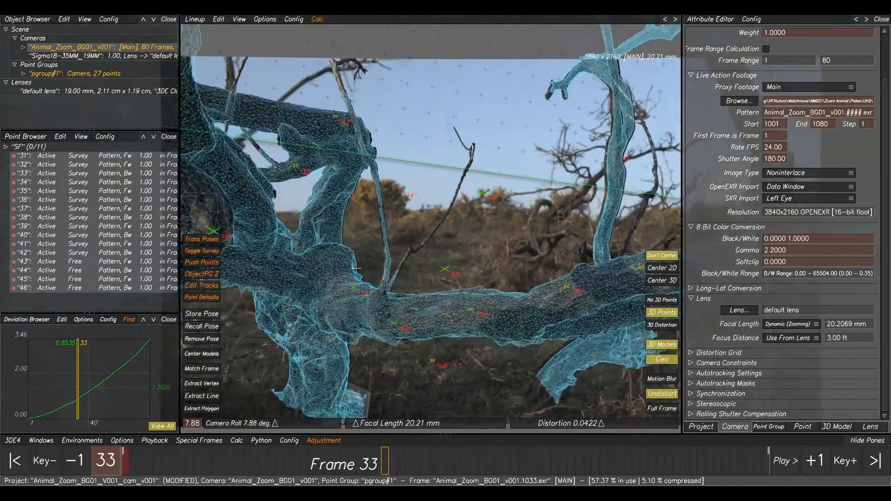
{"action": "scroll", "coordinate": [356, 268], "scroll_direction": "up", "scroll_amount": 3}
{"action": "key", "text": "space"}
{"action": "scroll", "coordinate": [439, 251], "scroll_direction": "down", "scroll_amount": 8}
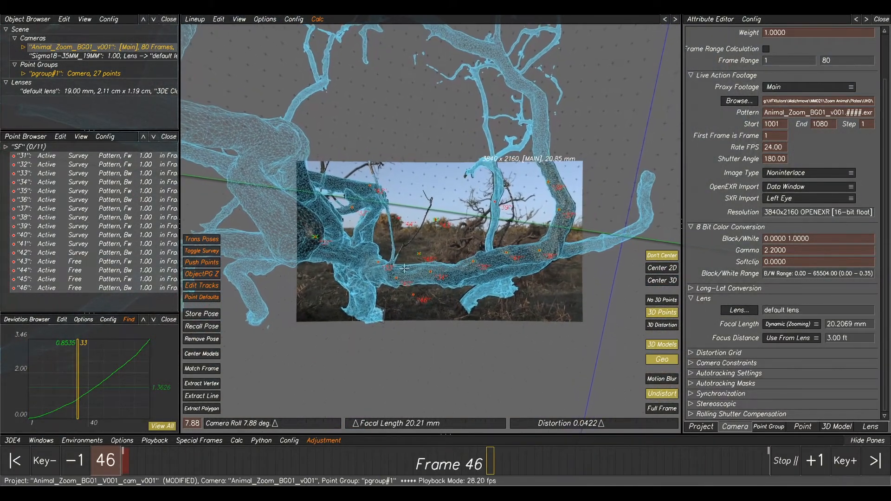
{"action": "key", "text": "space"}
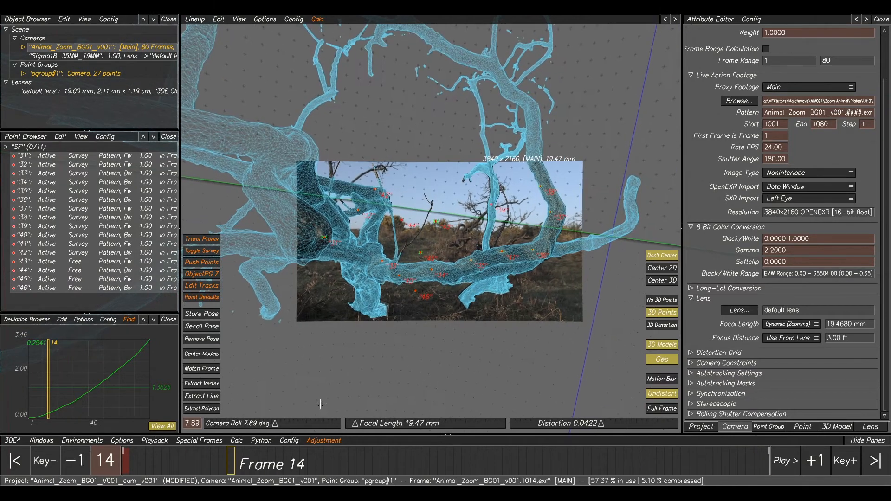
Step: Show point deviation curves for active points only in the Deviation Browser and select the highest curve, point 41
{"action": "left_click", "coordinate": [27, 320]}
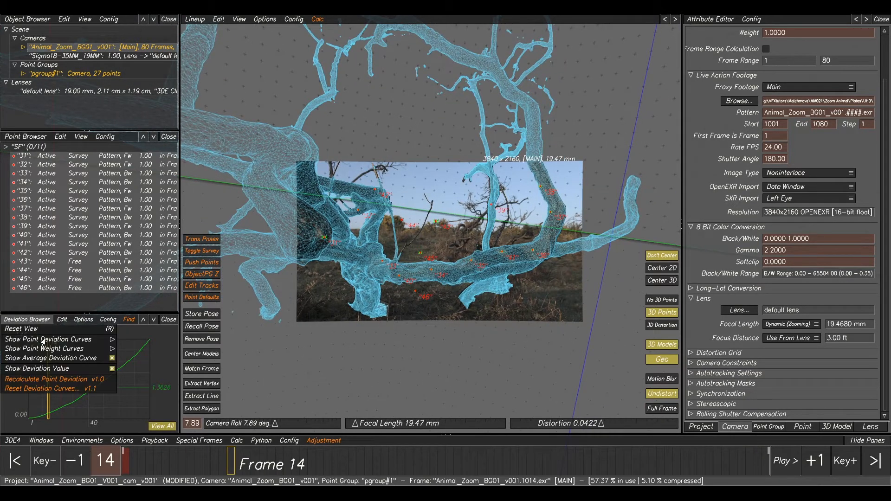
{"action": "mouse_move", "coordinate": [82, 342]}
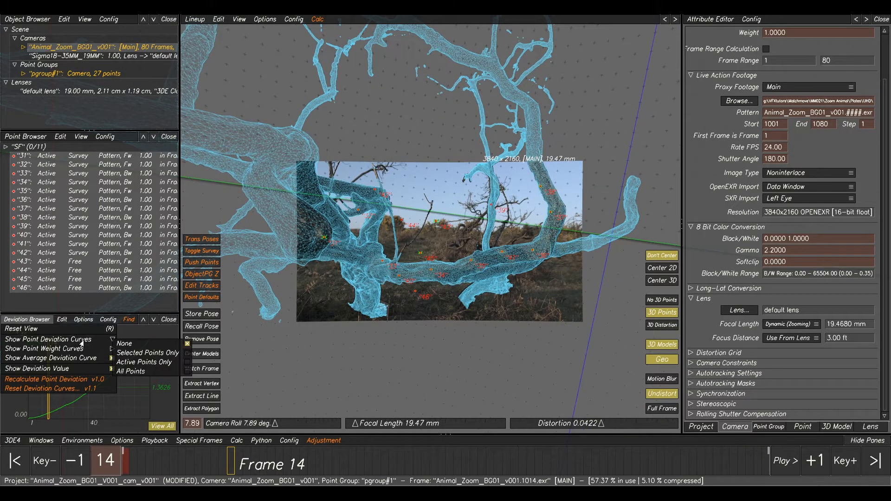
{"action": "left_click", "coordinate": [130, 363]}
{"action": "left_click_drag", "start_coordinate": [116, 366], "coordinate": [128, 375]}
Step: Examine point 41's alignment with the tree model on the branch at frames 59 and 10
{"action": "left_click_drag", "start_coordinate": [350, 455], "coordinate": [595, 457]}
{"action": "right_click_drag", "start_coordinate": [485, 308], "coordinate": [602, 278]}
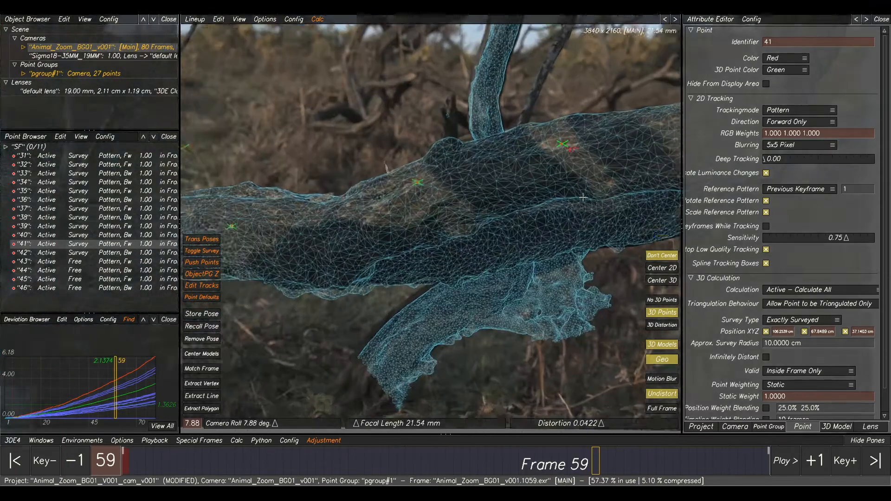
{"action": "middle_click_drag", "start_coordinate": [602, 278], "coordinate": [542, 415]}
{"action": "mouse_move", "coordinate": [503, 475]}
{"action": "left_mouse_down"}
{"action": "mouse_move", "coordinate": [760, 473]}
{"action": "mouse_move", "coordinate": [199, 470]}
{"action": "left_mouse_up"}
{"action": "right_click_drag", "start_coordinate": [482, 279], "coordinate": [427, 292]}
{"action": "middle_click_drag", "start_coordinate": [427, 293], "coordinate": [343, 316]}
{"action": "right_click_drag", "start_coordinate": [451, 320], "coordinate": [423, 310]}
{"action": "middle_click_drag", "start_coordinate": [422, 310], "coordinate": [494, 297]}
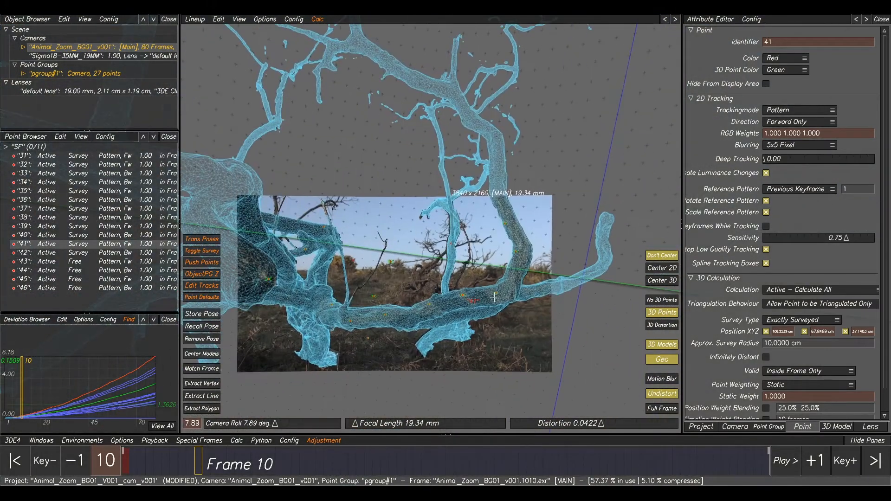
{"action": "middle_click_drag", "start_coordinate": [378, 271], "coordinate": [400, 252]}
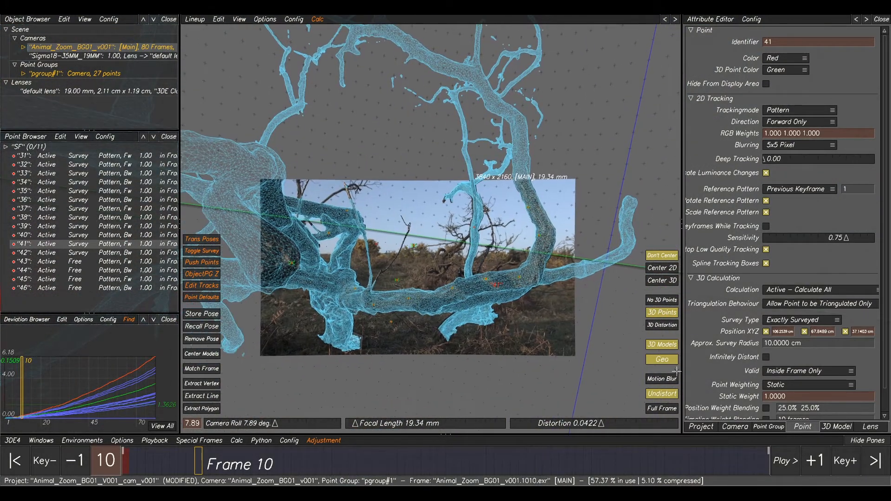
Step: Frame the whole plate and compare the tree model's overall fit by scrubbing between frames 1 and 67
{"action": "left_click", "coordinate": [664, 404]}
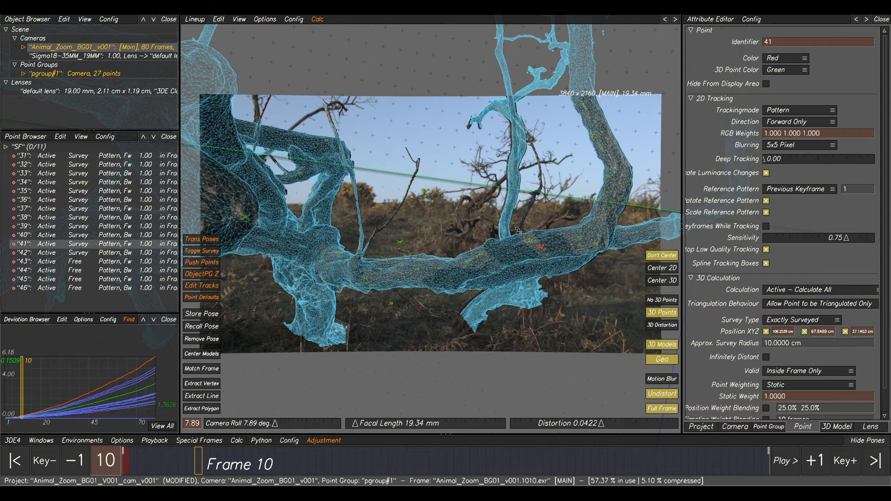
{"action": "right_click_drag", "start_coordinate": [519, 231], "coordinate": [487, 220]}
{"action": "middle_click_drag", "start_coordinate": [481, 220], "coordinate": [477, 229]}
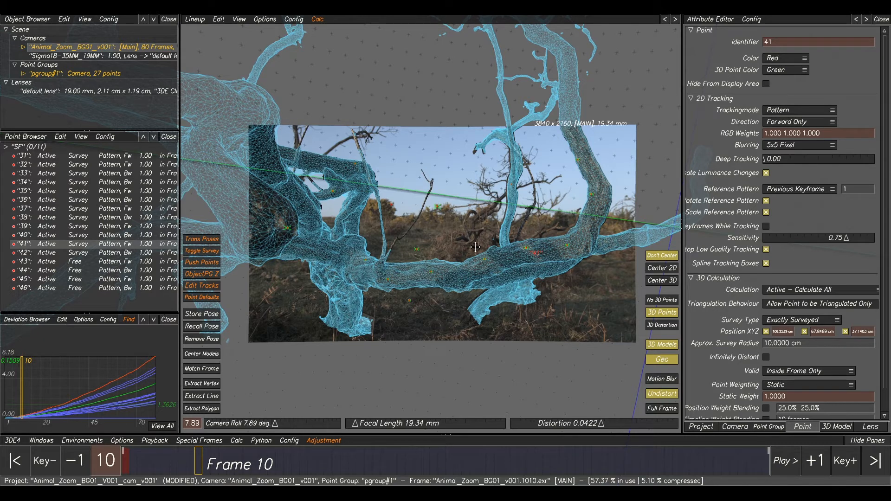
{"action": "middle_click_drag", "start_coordinate": [475, 247], "coordinate": [470, 278]}
{"action": "middle_click_drag", "start_coordinate": [396, 334], "coordinate": [398, 313]}
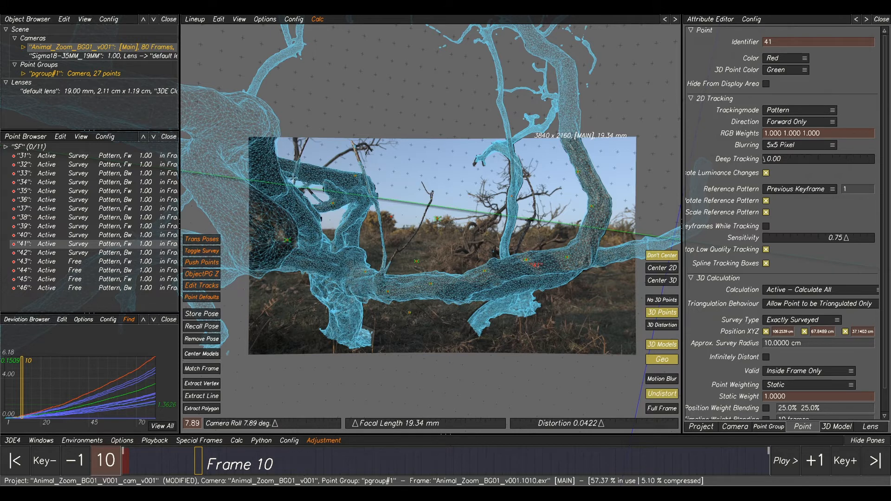
{"action": "left_click_drag", "start_coordinate": [192, 467], "coordinate": [123, 464]}
{"action": "left_click_drag", "start_coordinate": [180, 452], "coordinate": [660, 464]}
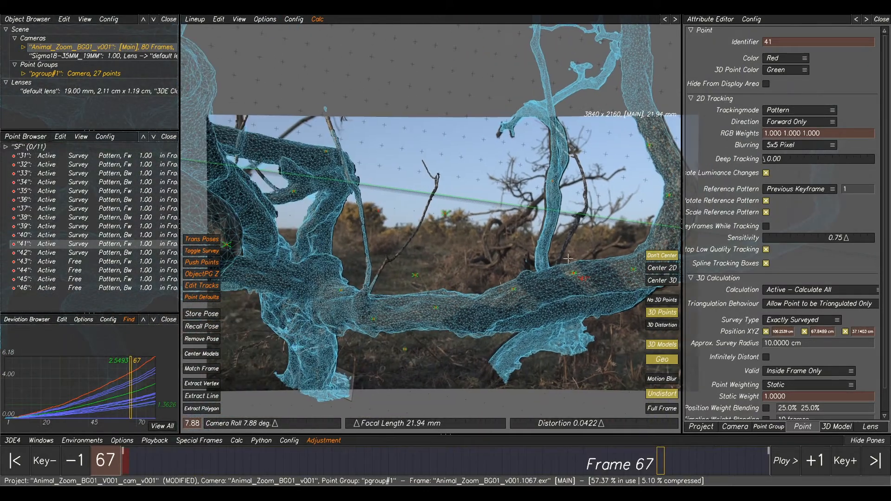
{"action": "left_click_drag", "start_coordinate": [328, 469], "coordinate": [105, 457]}
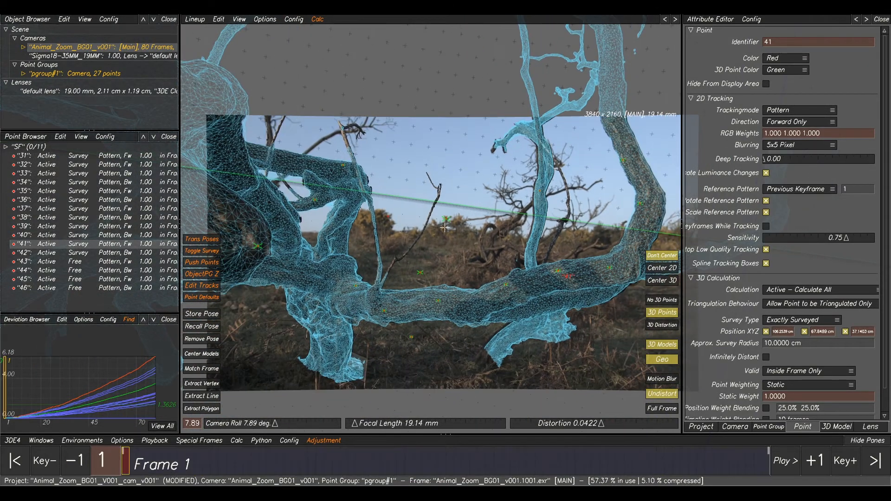
{"action": "scroll", "coordinate": [445, 228], "scroll_direction": "down", "scroll_amount": 4}
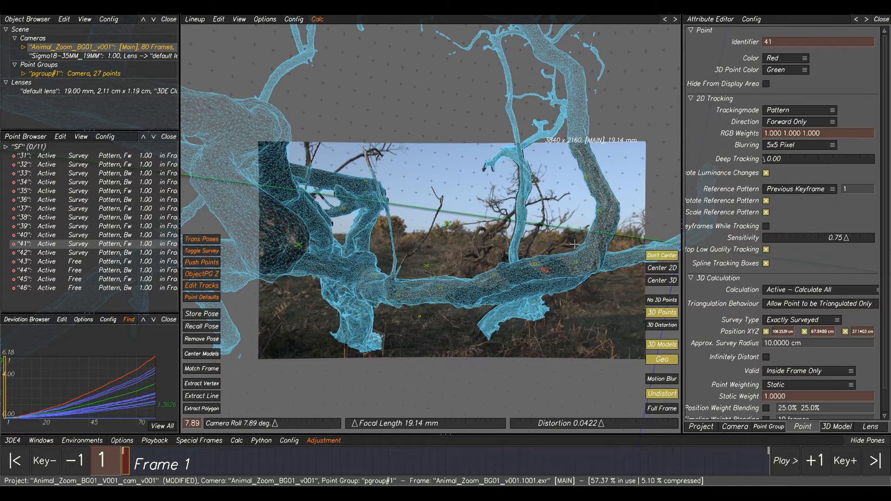
Step: Switch to the Distortion Grid view, restore the Curve Editor window, and shrink and move it clear of the distortion grid
{"action": "key", "text": "F4"}
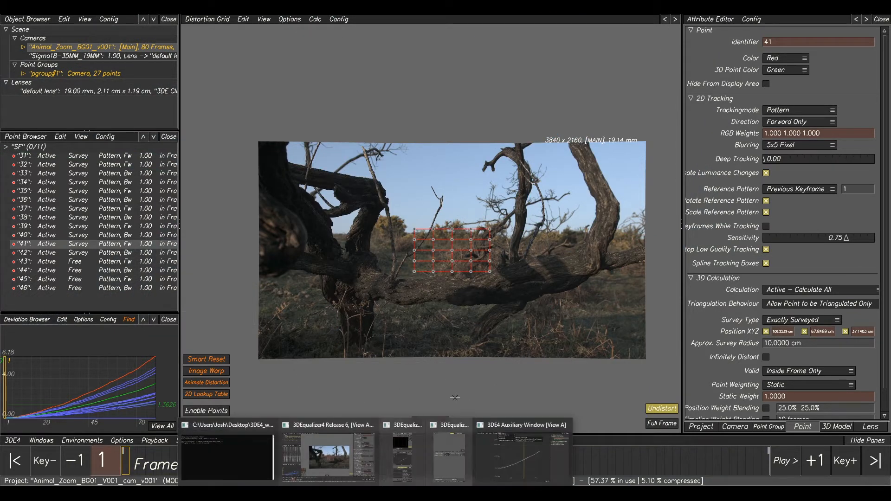
{"action": "left_click", "coordinate": [508, 447]}
{"action": "left_click_drag", "start_coordinate": [444, 121], "coordinate": [486, 102]}
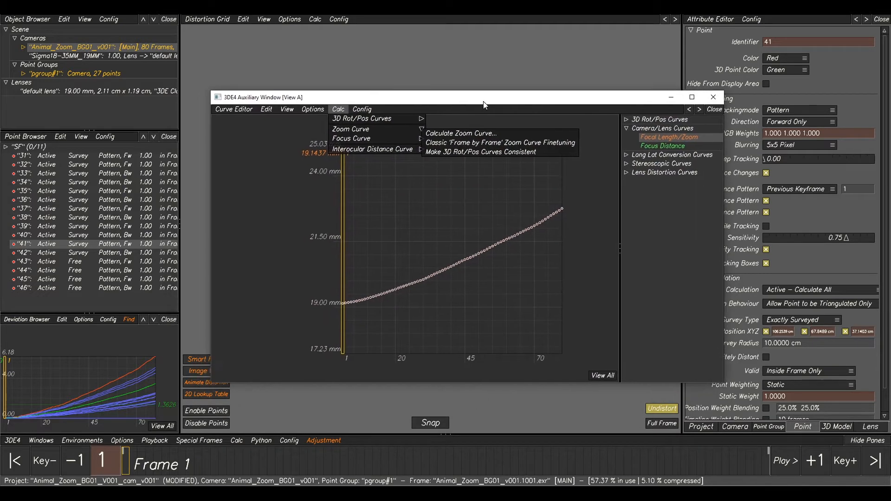
{"action": "left_click_drag", "start_coordinate": [213, 383], "coordinate": [290, 300]}
{"action": "left_click_drag", "start_coordinate": [600, 98], "coordinate": [693, 23]}
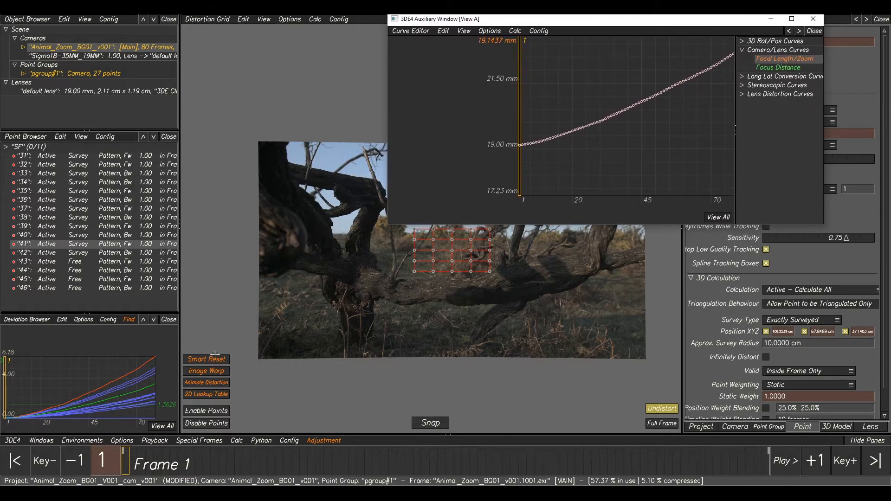
Step: Open the distortion animation tool and place its window beside the Curve Editor, with both in view
{"action": "left_click", "coordinate": [201, 384]}
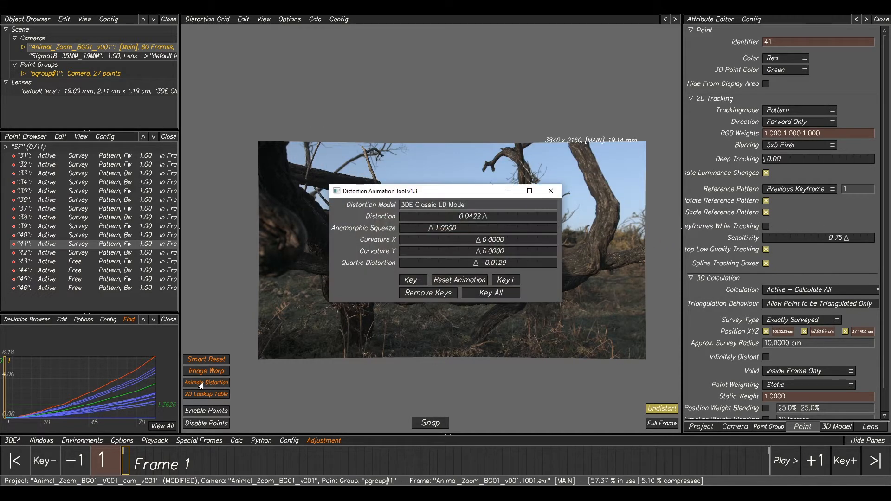
{"action": "left_click_drag", "start_coordinate": [434, 188], "coordinate": [251, 212]}
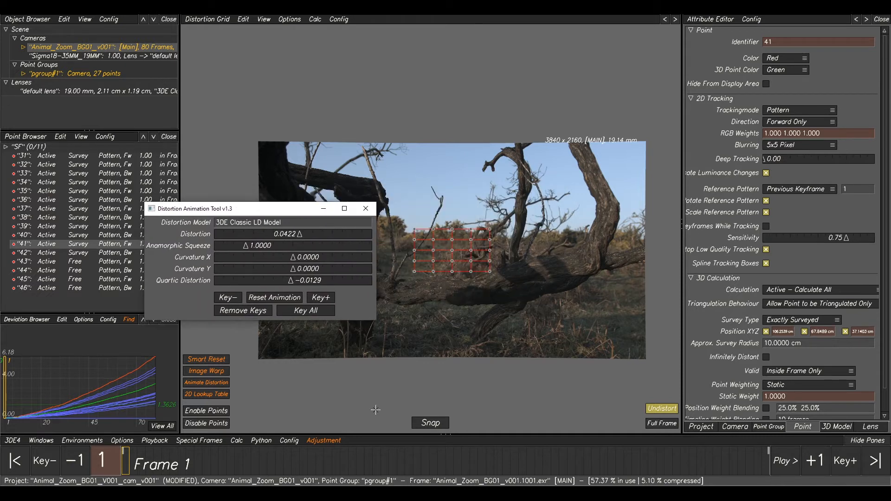
{"action": "mouse_move", "coordinate": [376, 493]}
{"action": "left_click", "coordinate": [473, 454]}
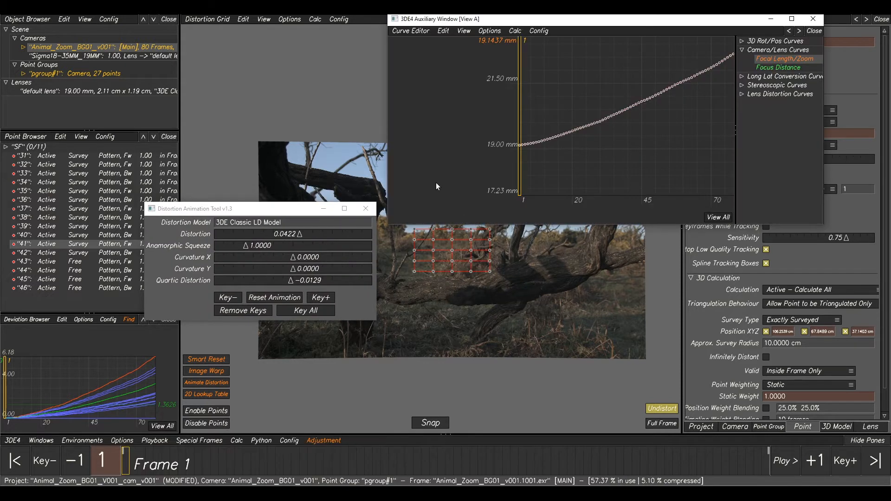
{"action": "left_click_drag", "start_coordinate": [304, 208], "coordinate": [277, 133]}
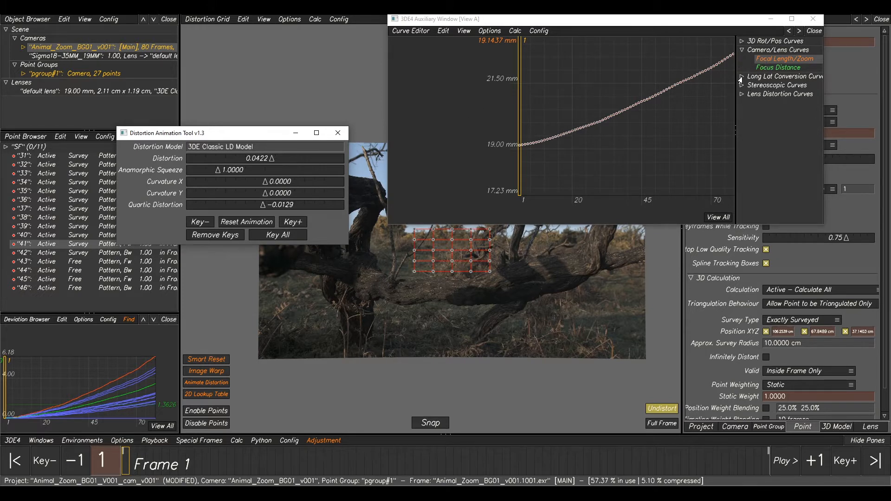
Step: Display the lens Distortion curve in the Curve Editor, collapsing the camera/lens curve group, and frame it
{"action": "left_click", "coordinate": [742, 50]}
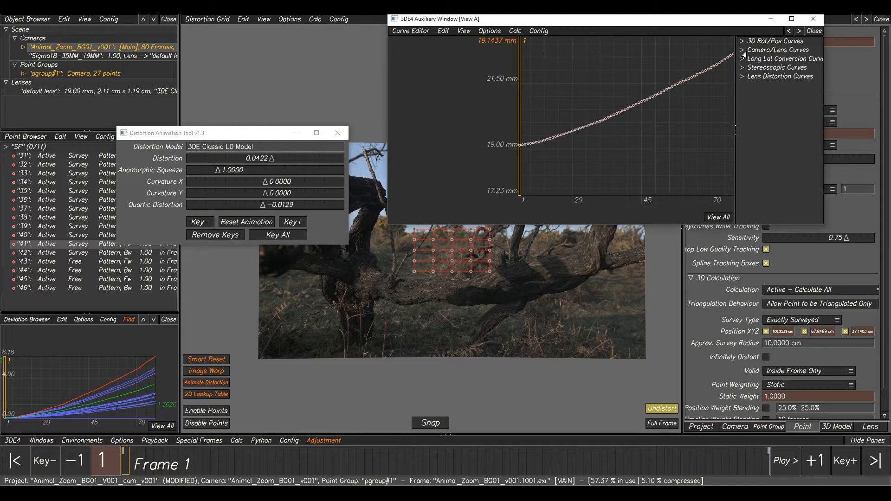
{"action": "left_click", "coordinate": [741, 76]}
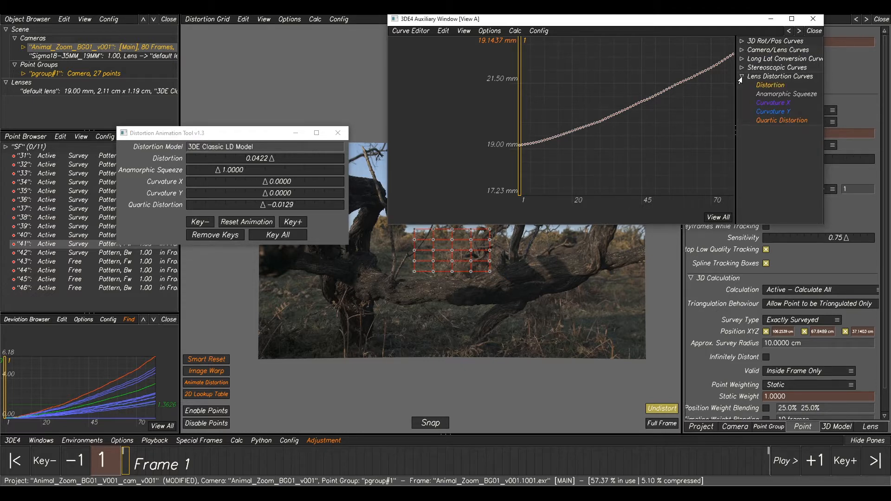
{"action": "left_click", "coordinate": [767, 85]}
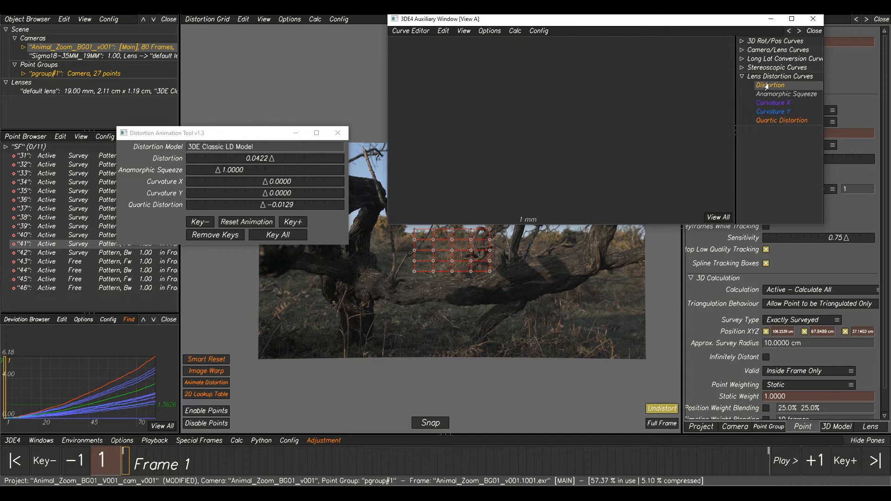
{"action": "left_click", "coordinate": [714, 218]}
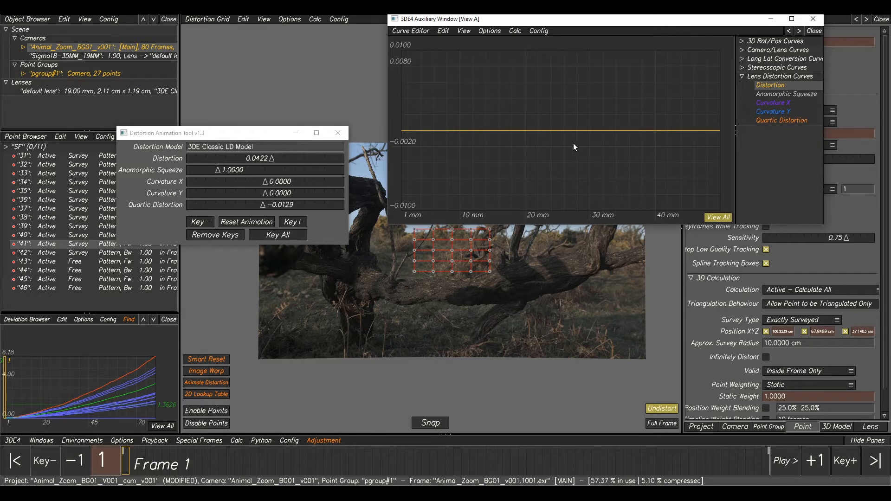
Step: Key all lens distortion parameters at frame 1 and move the tool and Curve Editor windows aside
{"action": "left_click_drag", "start_coordinate": [138, 464], "coordinate": [84, 470]}
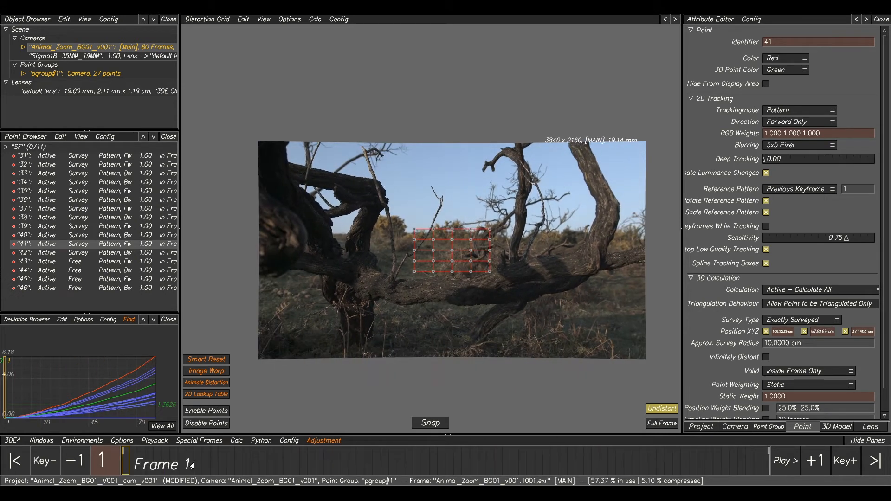
{"action": "left_click", "coordinate": [557, 457]}
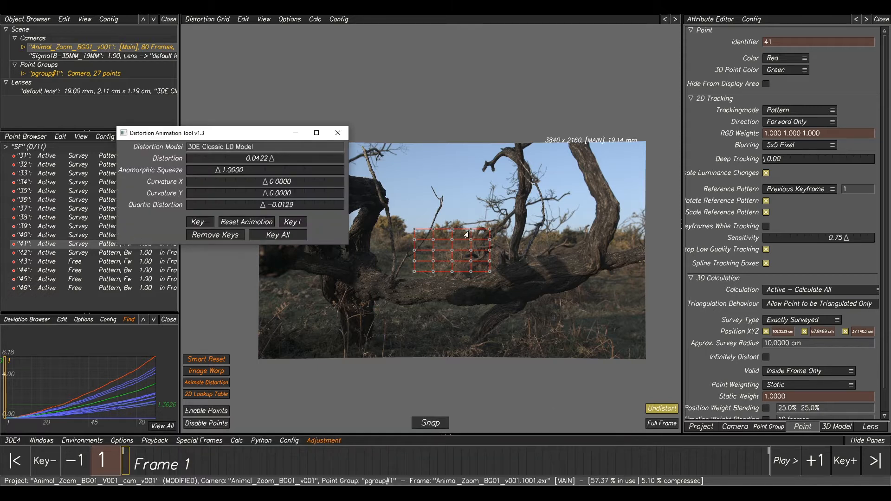
{"action": "left_click_drag", "start_coordinate": [228, 138], "coordinate": [292, 126]}
{"action": "right_click", "coordinate": [291, 125]}
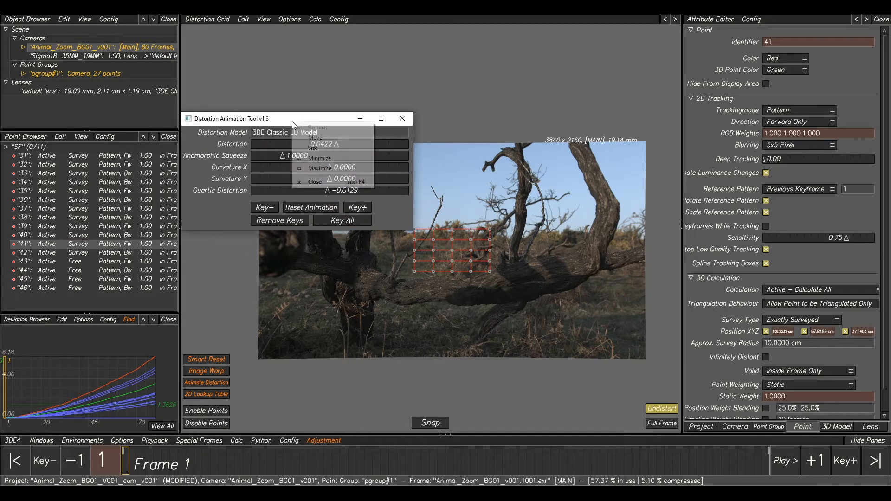
{"action": "left_click", "coordinate": [285, 122]}
{"action": "mouse_move", "coordinate": [375, 493]}
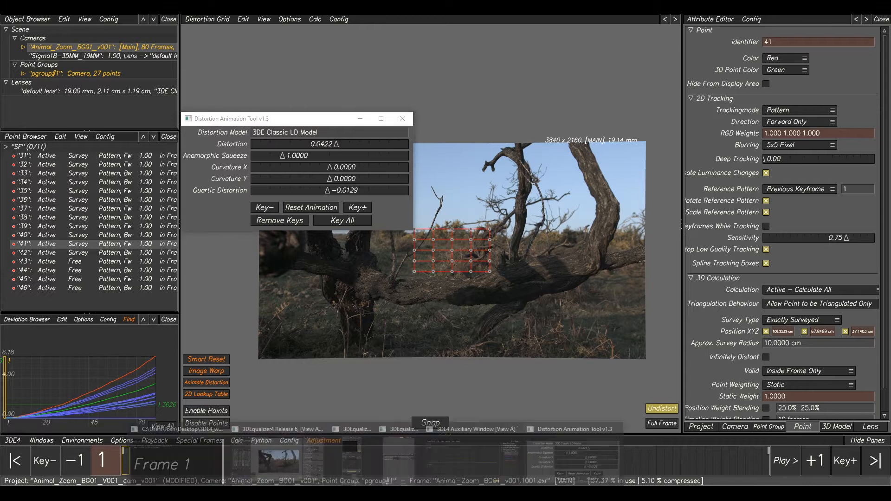
{"action": "left_click", "coordinate": [441, 455]}
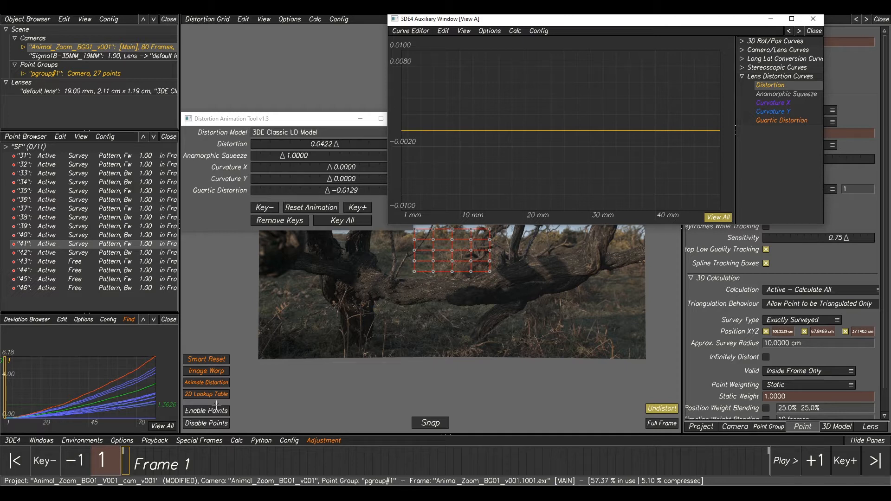
{"action": "left_click", "coordinate": [331, 219]}
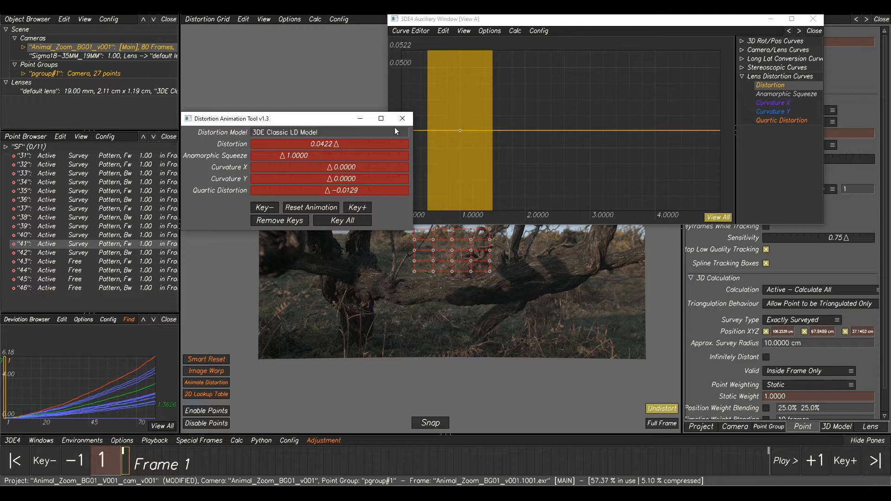
{"action": "left_click_drag", "start_coordinate": [330, 124], "coordinate": [890, 147]}
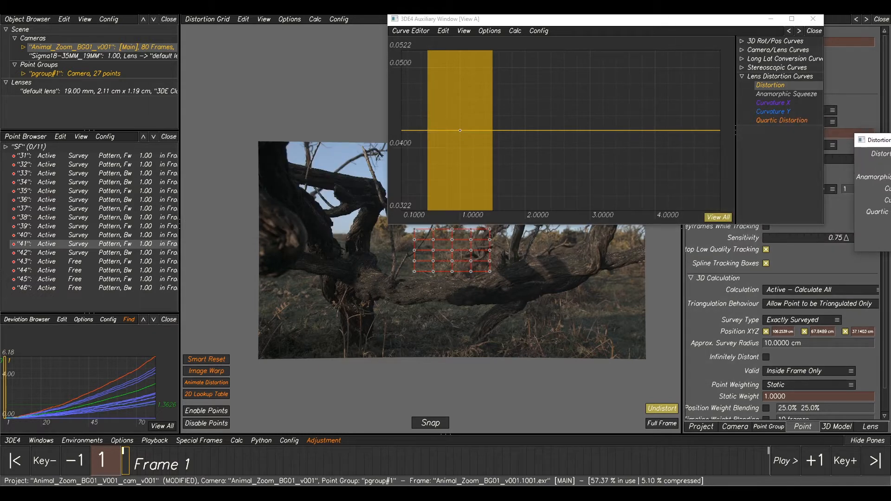
{"action": "left_click_drag", "start_coordinate": [434, 20], "coordinate": [890, 265]}
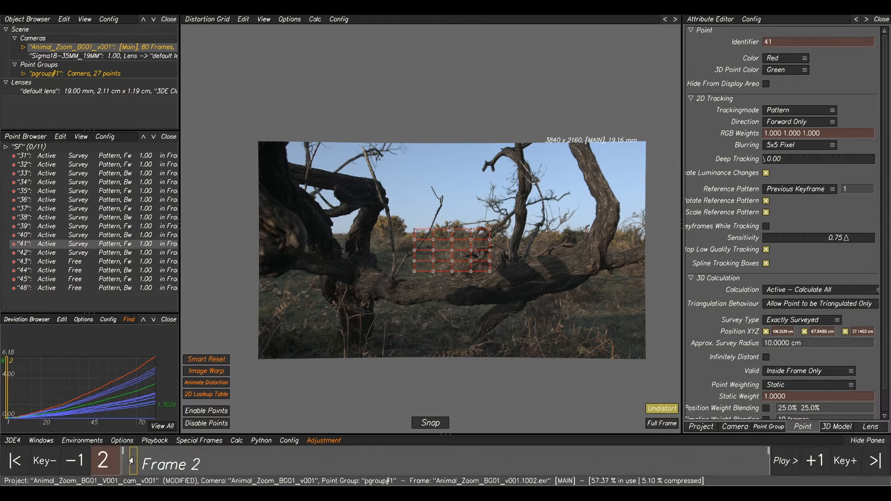
Step: Key all lens distortion parameters at frames 10 and 20
{"action": "left_click_drag", "start_coordinate": [132, 462], "coordinate": [198, 463]}
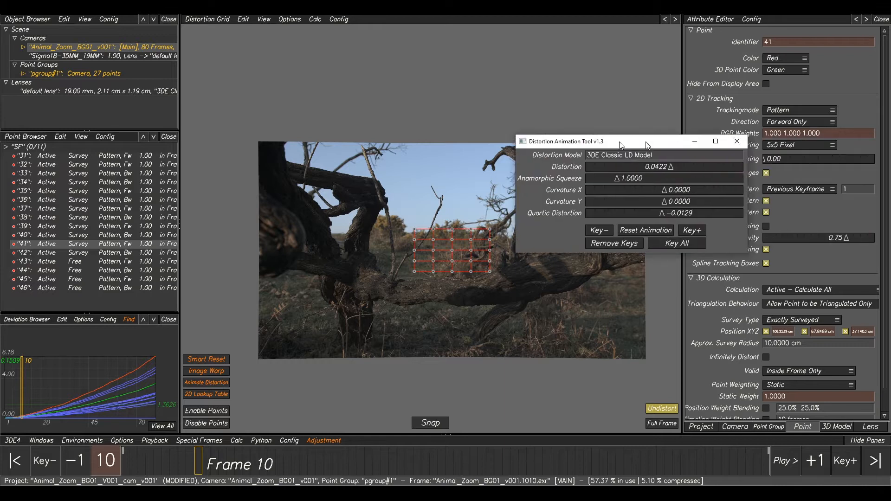
{"action": "left_click_drag", "start_coordinate": [637, 143], "coordinate": [579, 167]}
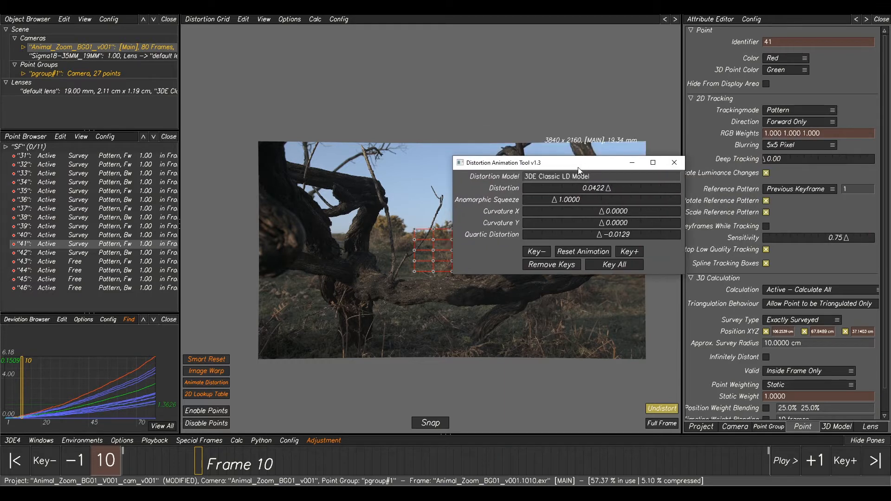
{"action": "left_click", "coordinate": [588, 267]}
{"action": "left_click_drag", "start_coordinate": [204, 463], "coordinate": [275, 470]}
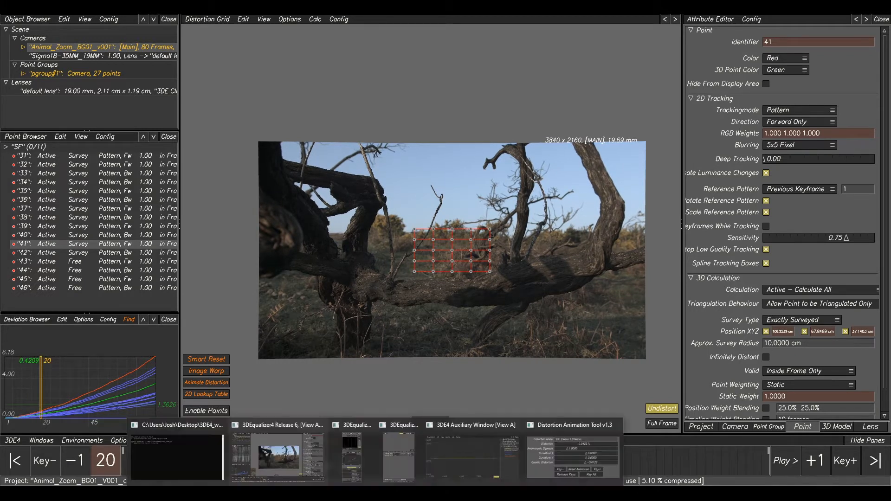
{"action": "left_click", "coordinate": [551, 438]}
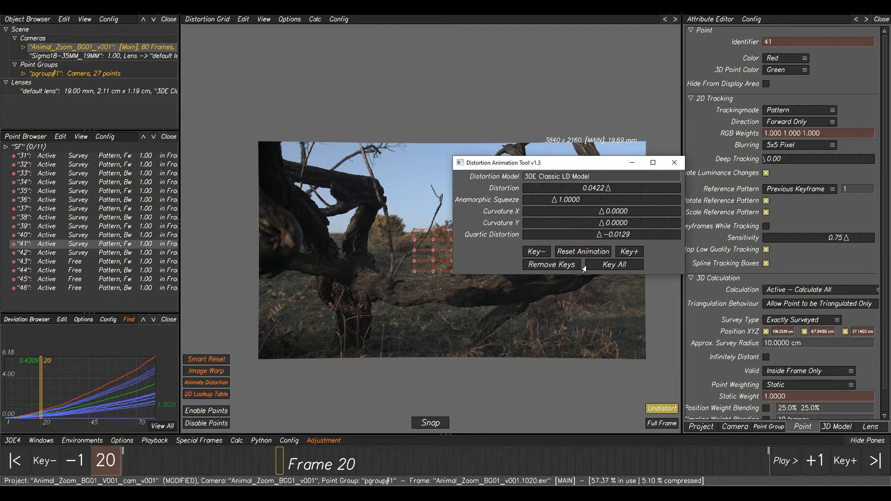
{"action": "left_click", "coordinate": [597, 268]}
Step: Key all lens distortion parameters at frames 30 and 40, keeping the tool window clear of the plate
{"action": "left_click_drag", "start_coordinate": [545, 166], "coordinate": [890, 147]}
{"action": "left_click_drag", "start_coordinate": [280, 464], "coordinate": [360, 469]}
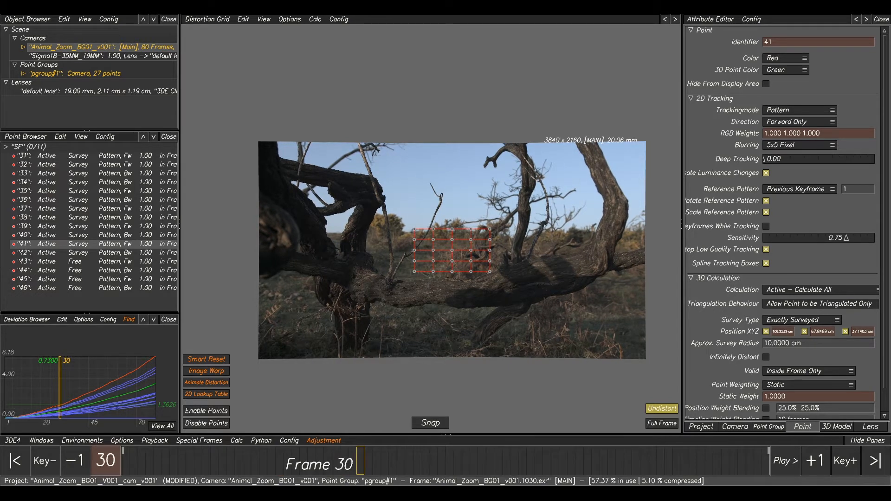
{"action": "mouse_move", "coordinate": [890, 141]}
{"action": "left_mouse_down"}
{"action": "mouse_move", "coordinate": [762, 147]}
{"action": "mouse_move", "coordinate": [890, 142]}
{"action": "left_mouse_up"}
{"action": "left_click", "coordinate": [774, 244]}
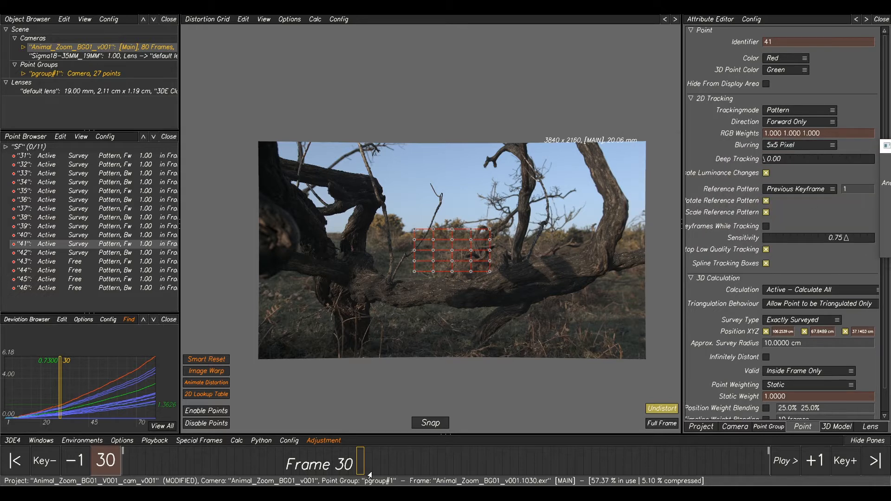
{"action": "left_click_drag", "start_coordinate": [364, 468], "coordinate": [438, 469]}
{"action": "left_click_drag", "start_coordinate": [890, 144], "coordinate": [746, 146]}
{"action": "left_click", "coordinate": [772, 249]}
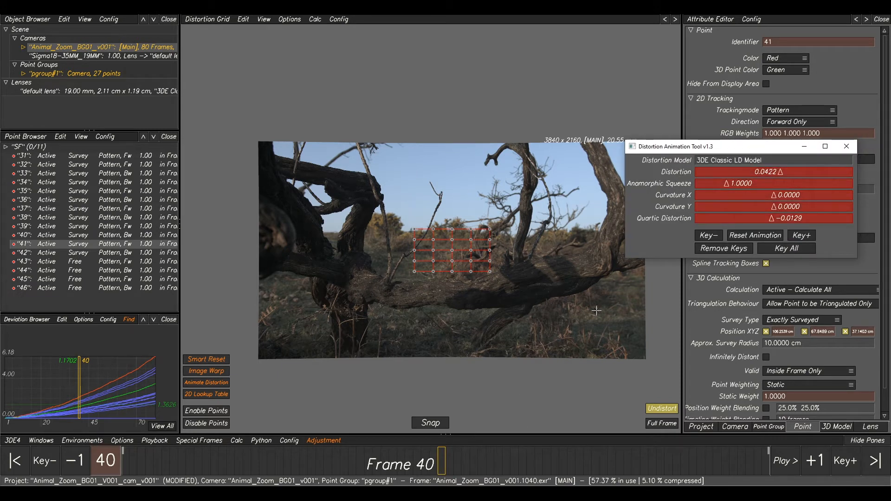
Step: Key all lens distortion parameters at frames 50 and 60
{"action": "left_click_drag", "start_coordinate": [670, 152], "coordinate": [827, 152]}
{"action": "left_click_drag", "start_coordinate": [444, 463], "coordinate": [523, 476]}
{"action": "left_click_drag", "start_coordinate": [890, 145], "coordinate": [863, 161]}
{"action": "left_click", "coordinate": [813, 249]}
{"action": "left_click_drag", "start_coordinate": [524, 461], "coordinate": [602, 471]}
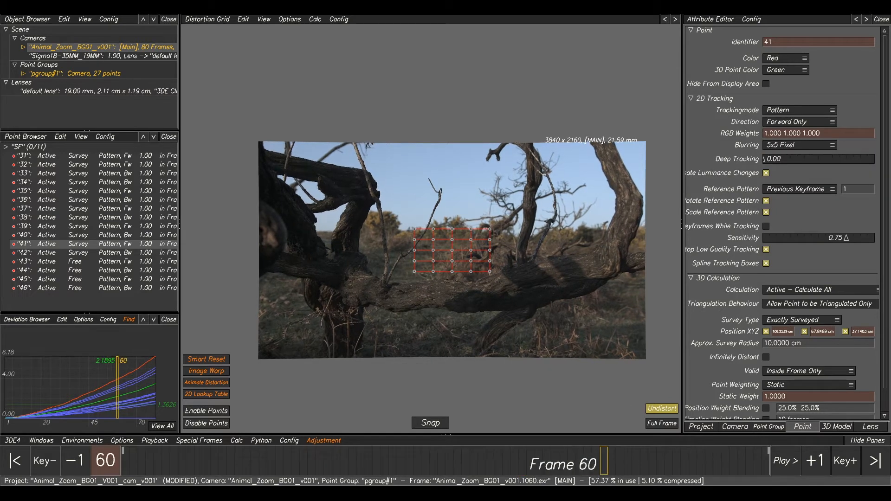
{"action": "left_click_drag", "start_coordinate": [890, 145], "coordinate": [890, 122]}
Step: Key all lens distortion parameters at frames 70 and 80, and close the distortion animation tool
{"action": "left_click_drag", "start_coordinate": [602, 469], "coordinate": [685, 469]}
{"action": "left_click_drag", "start_coordinate": [890, 122], "coordinate": [890, 143]}
{"action": "left_click", "coordinate": [772, 249]}
{"action": "left_click_drag", "start_coordinate": [696, 465], "coordinate": [767, 465]}
{"action": "left_click_drag", "start_coordinate": [890, 148], "coordinate": [687, 154]}
{"action": "left_click", "coordinate": [711, 255]}
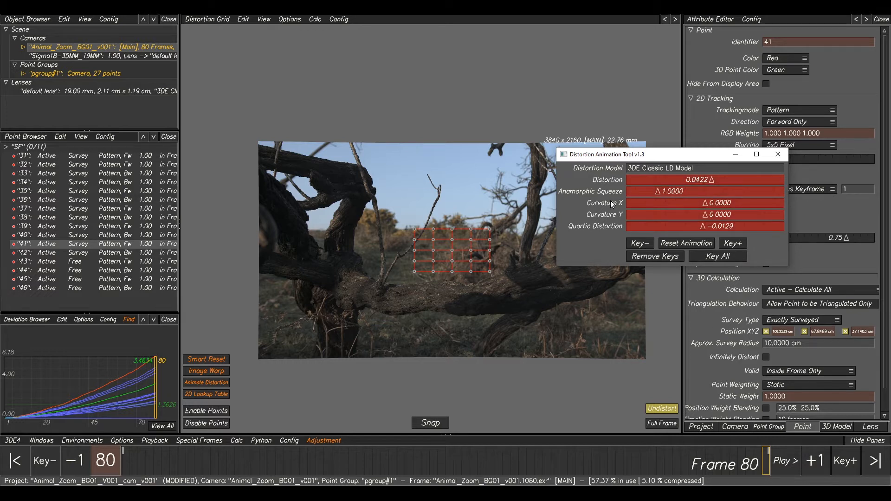
{"action": "left_click", "coordinate": [778, 155]}
Step: Bring the Curve Editor back over the plate and examine the keys on each of the lens distortion curves
{"action": "left_click_drag", "start_coordinate": [890, 253], "coordinate": [425, 116]}
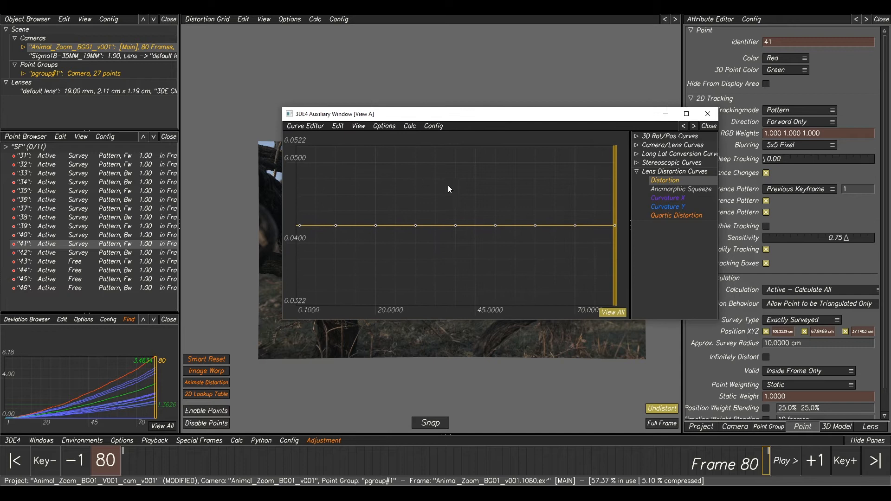
{"action": "right_click_drag", "start_coordinate": [543, 244], "coordinate": [512, 273]}
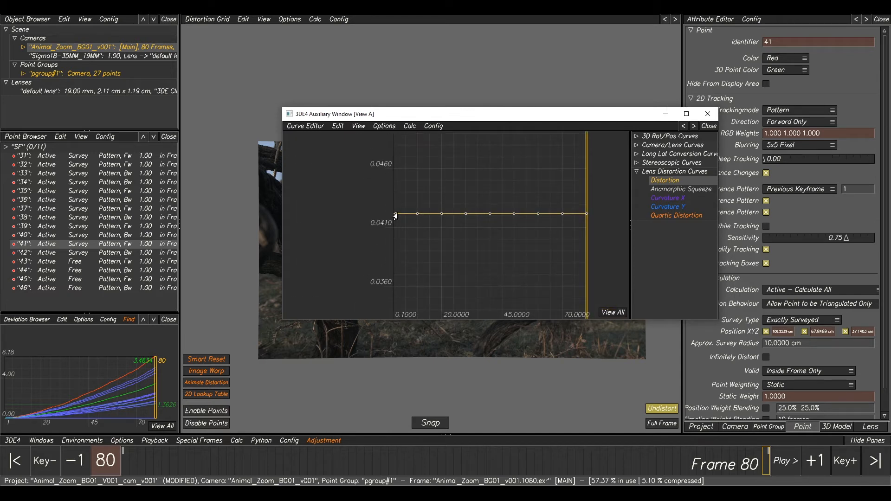
{"action": "left_click", "coordinate": [668, 190]}
{"action": "left_click", "coordinate": [614, 313]}
{"action": "left_click", "coordinate": [656, 209]}
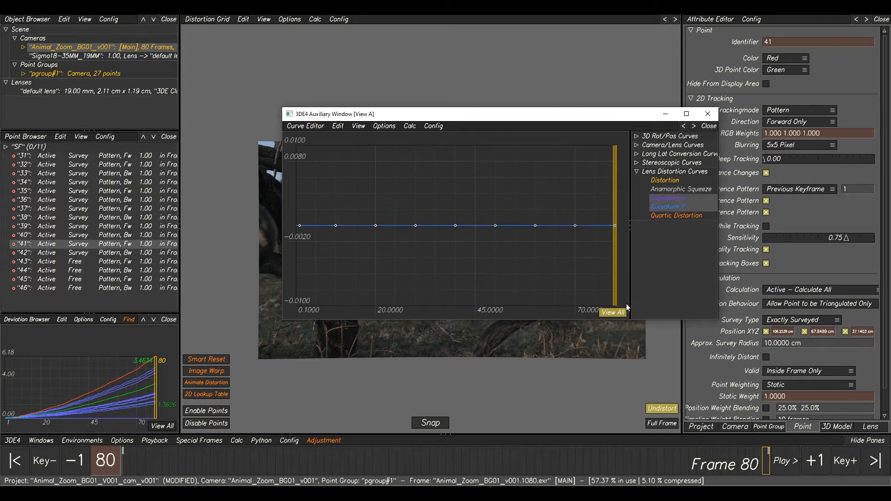
{"action": "left_click", "coordinate": [657, 217]}
{"action": "left_click", "coordinate": [662, 190]}
{"action": "left_click", "coordinate": [662, 200]}
{"action": "left_click", "coordinate": [665, 191]}
{"action": "left_click", "coordinate": [664, 199]}
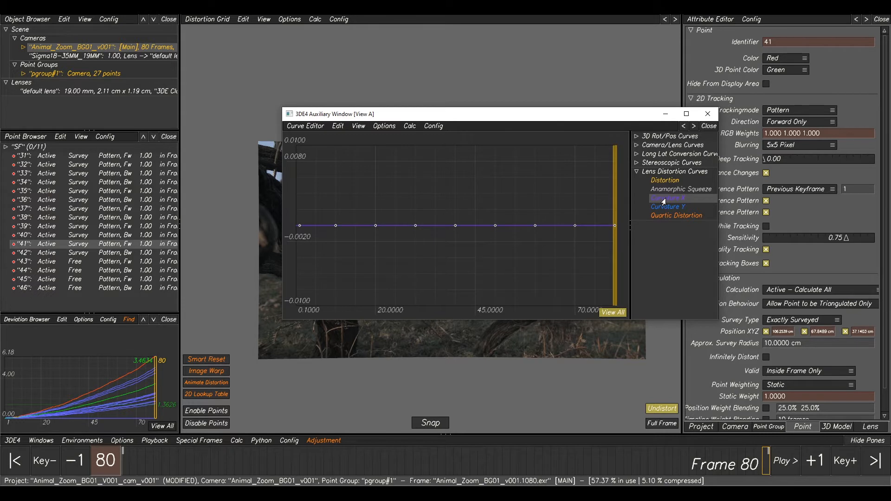
{"action": "left_click", "coordinate": [665, 208]}
{"action": "left_click", "coordinate": [668, 218]}
Step: Display the Distortion and Quartic Distortion curves together and select all of their keys
{"action": "left_click", "coordinate": [660, 182]}
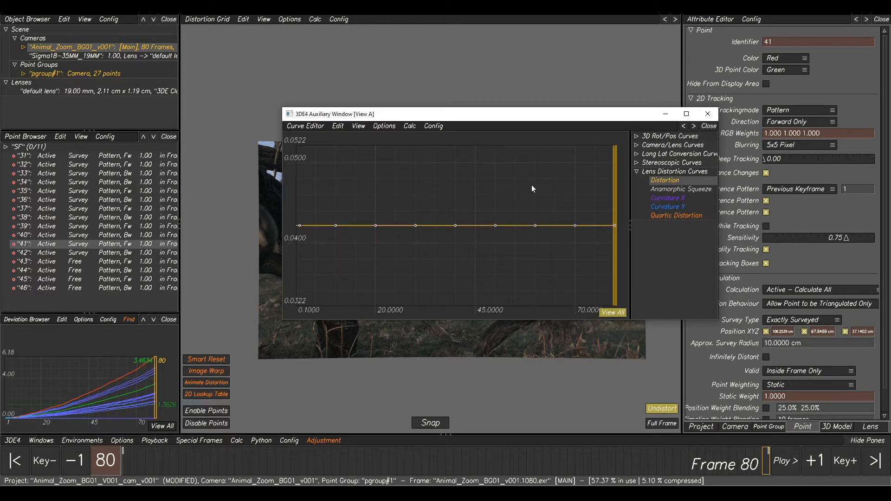
{"action": "middle_click_drag", "start_coordinate": [532, 185], "coordinate": [530, 191]}
{"action": "right_click_drag", "start_coordinate": [531, 192], "coordinate": [567, 198]}
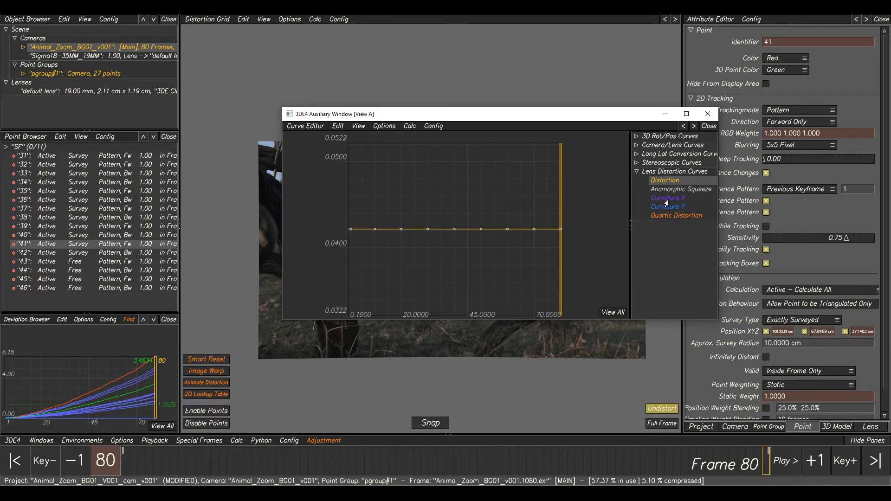
{"action": "left_click", "coordinate": [669, 216]}
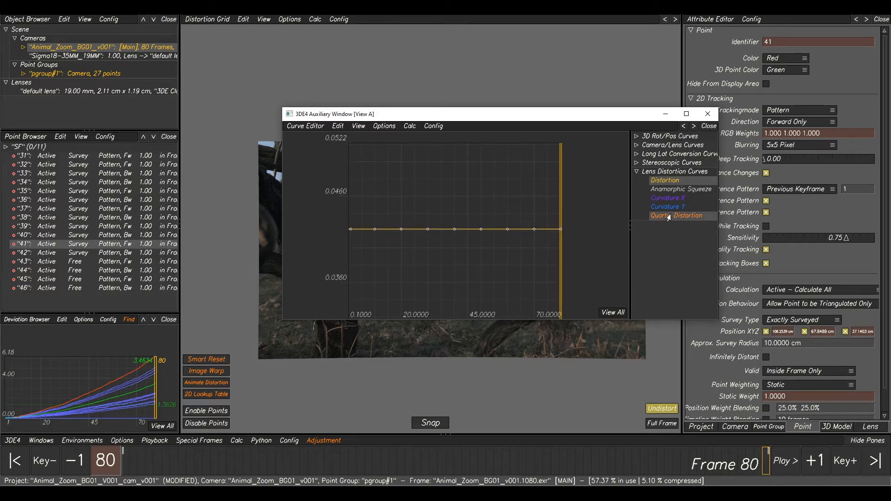
{"action": "left_click", "coordinate": [604, 313]}
{"action": "middle_click_drag", "start_coordinate": [570, 210], "coordinate": [562, 212]}
{"action": "right_click_drag", "start_coordinate": [561, 211], "coordinate": [557, 203]}
{"action": "middle_click_drag", "start_coordinate": [557, 203], "coordinate": [536, 212]}
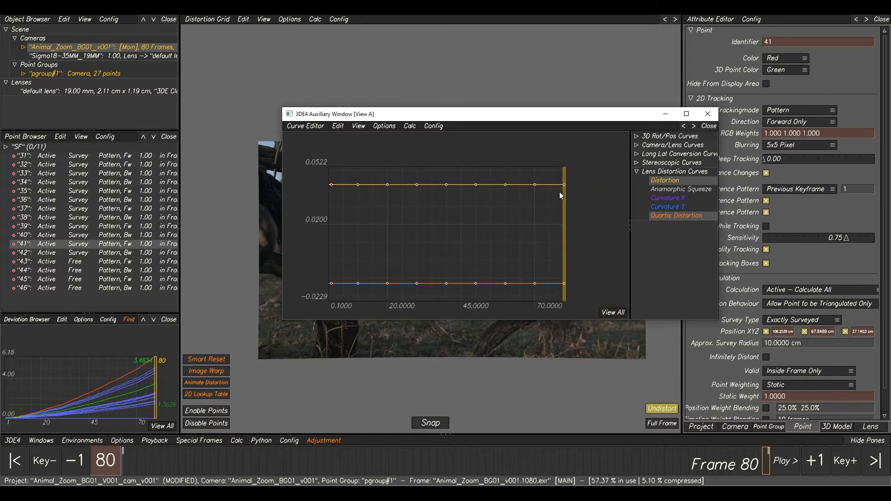
{"action": "left_click_drag", "start_coordinate": [583, 158], "coordinate": [304, 295]}
Step: Open the Adjust Curve Vertices script for the selected Distortion and Quartic Distortion keys and move its dialog clear
{"action": "left_click_drag", "start_coordinate": [363, 113], "coordinate": [618, 114]}
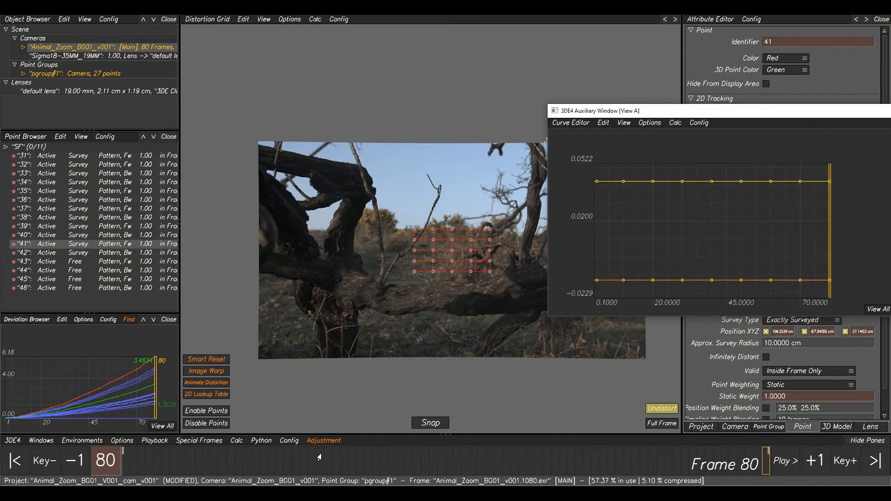
{"action": "left_click", "coordinate": [261, 441]}
{"action": "left_click", "coordinate": [332, 441]}
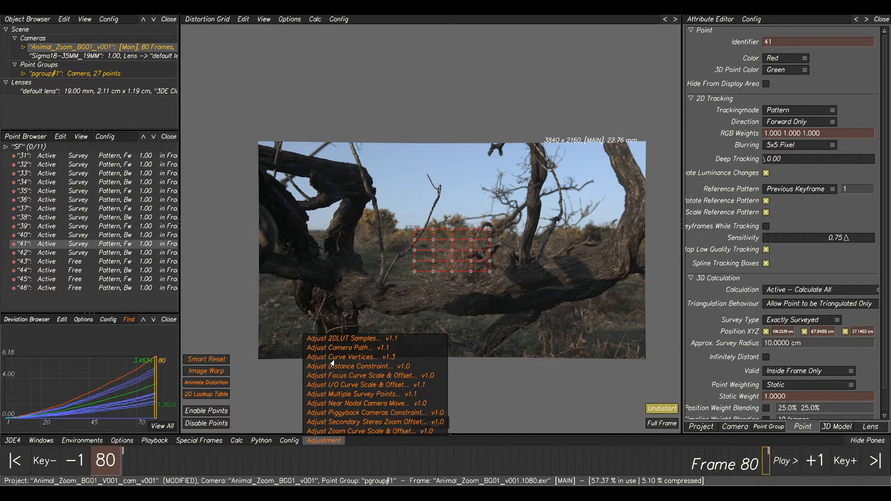
{"action": "left_click", "coordinate": [358, 357]}
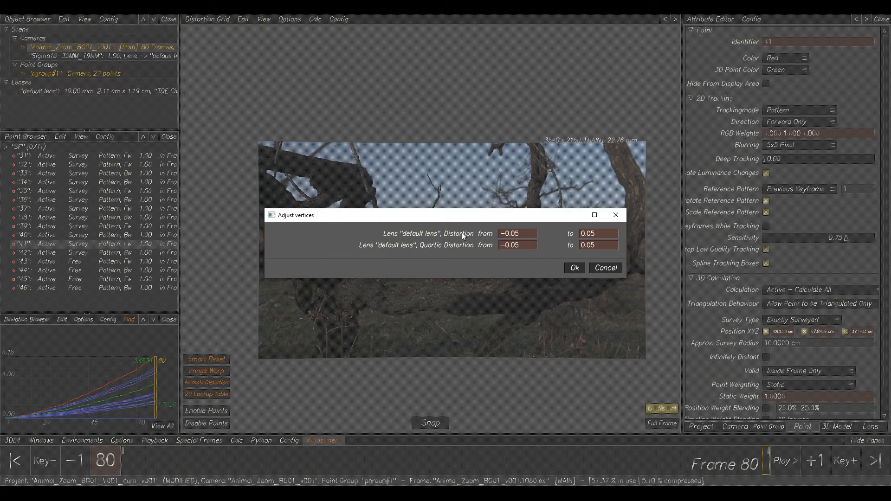
{"action": "left_click_drag", "start_coordinate": [471, 218], "coordinate": [458, 214]}
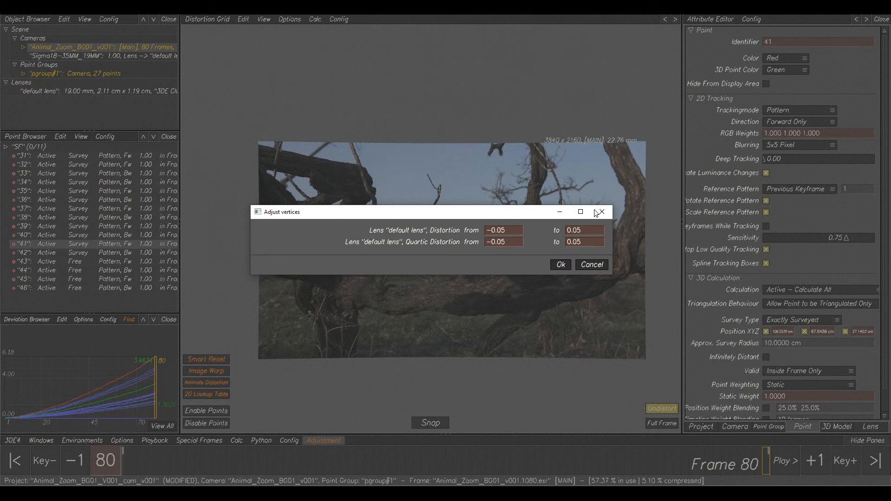
Step: Set the vertex adjustment range to -1 to 1 for both Distortion and Quartic Distortion and accept it
{"action": "left_click_drag", "start_coordinate": [508, 230], "coordinate": [493, 229]}
{"action": "type", "text": "1"}
{"action": "key", "text": "Tab"}
{"action": "left_click_drag", "start_coordinate": [519, 242], "coordinate": [494, 241]}
{"action": "type", "text": "1"}
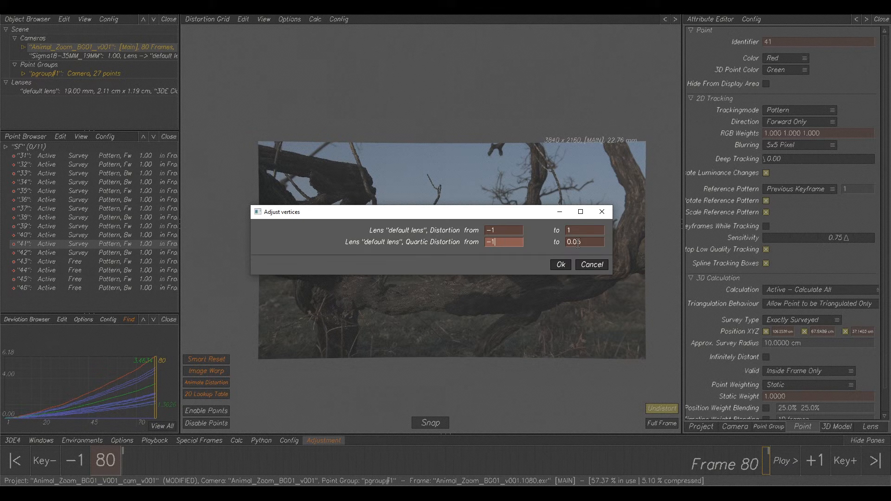
{"action": "key", "text": "Tab"}
{"action": "type", "text": "1"}
{"action": "left_click", "coordinate": [560, 265]}
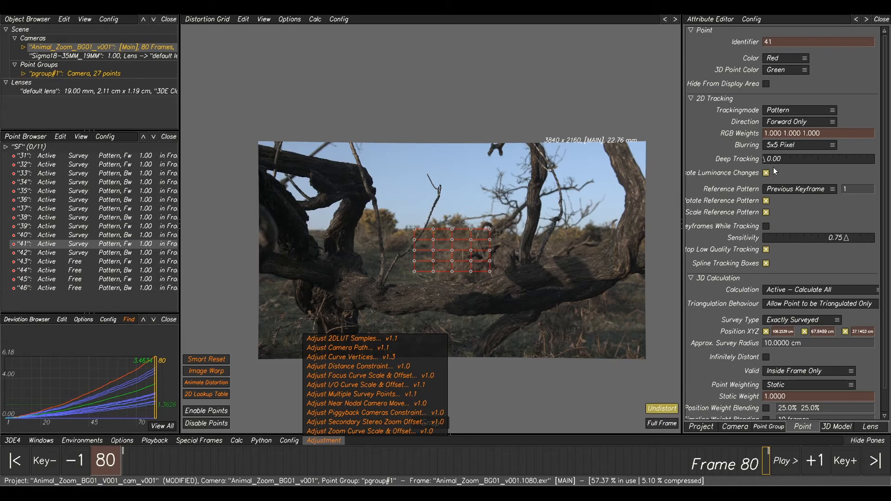
Step: Bring up the Parameter Adjustment window and remove the lens Focal Length entry, leaving only the distortion vertex parameters
{"action": "left_click_drag", "start_coordinate": [890, 130], "coordinate": [676, 68]}
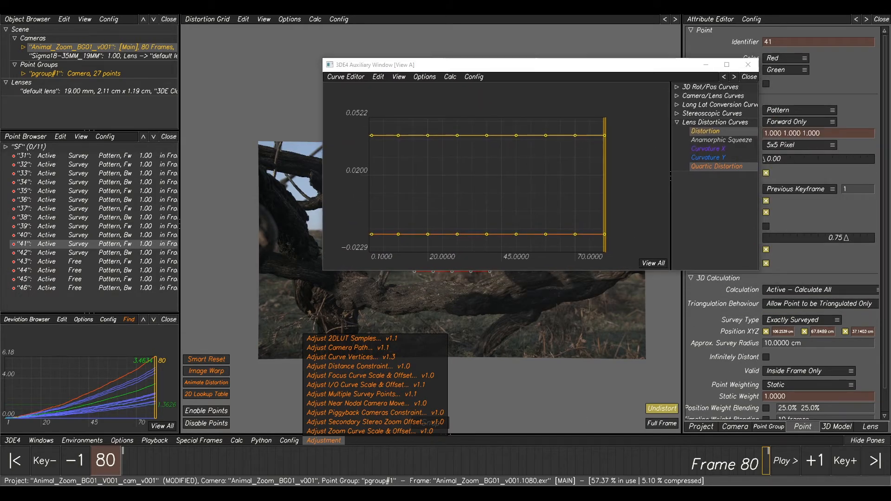
{"action": "mouse_move", "coordinate": [418, 487]}
{"action": "left_click", "coordinate": [444, 460]}
{"action": "left_click_drag", "start_coordinate": [538, 61], "coordinate": [554, 42]}
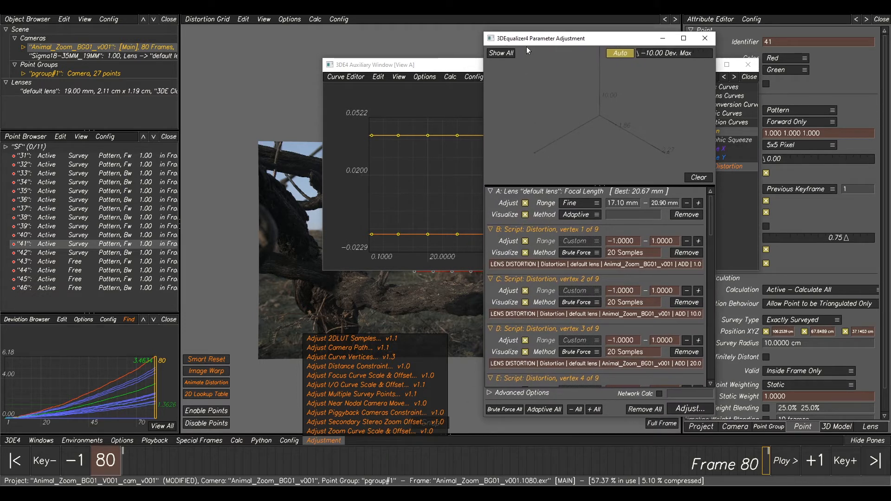
{"action": "scroll", "coordinate": [552, 262], "scroll_direction": "down", "scroll_amount": 5}
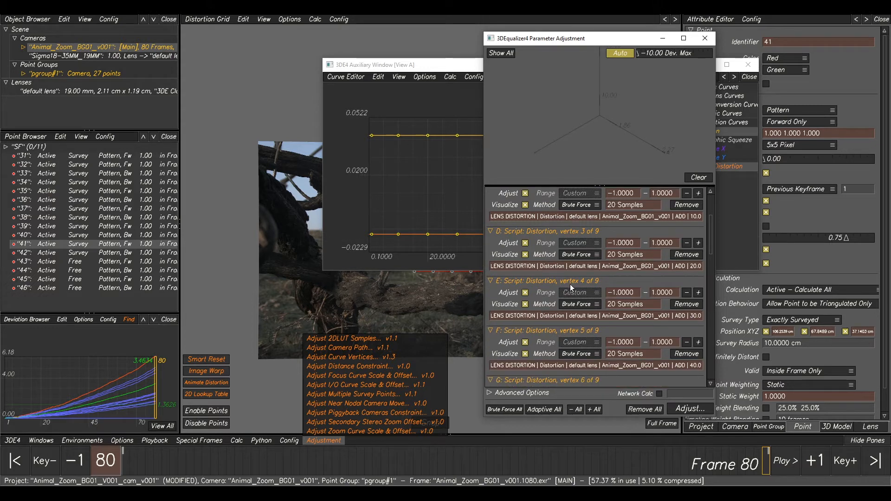
{"action": "scroll", "coordinate": [570, 284], "scroll_direction": "up", "scroll_amount": 5}
{"action": "left_click", "coordinate": [525, 203]}
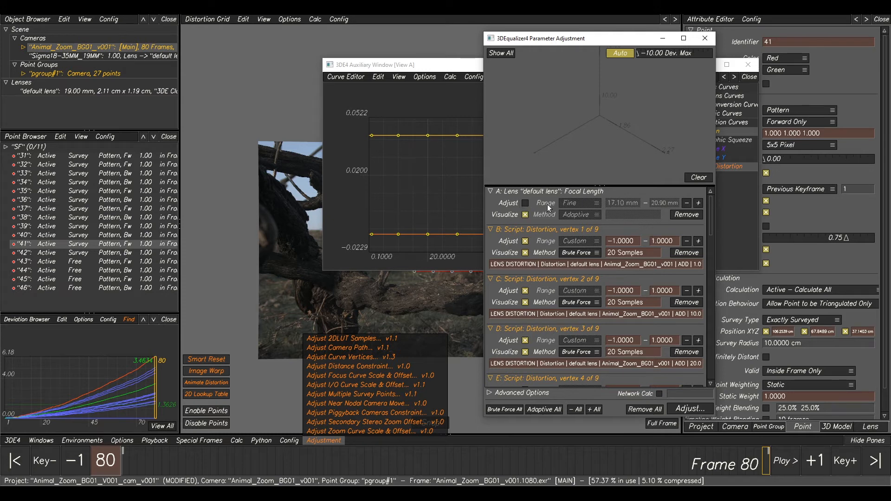
{"action": "left_click", "coordinate": [682, 215]}
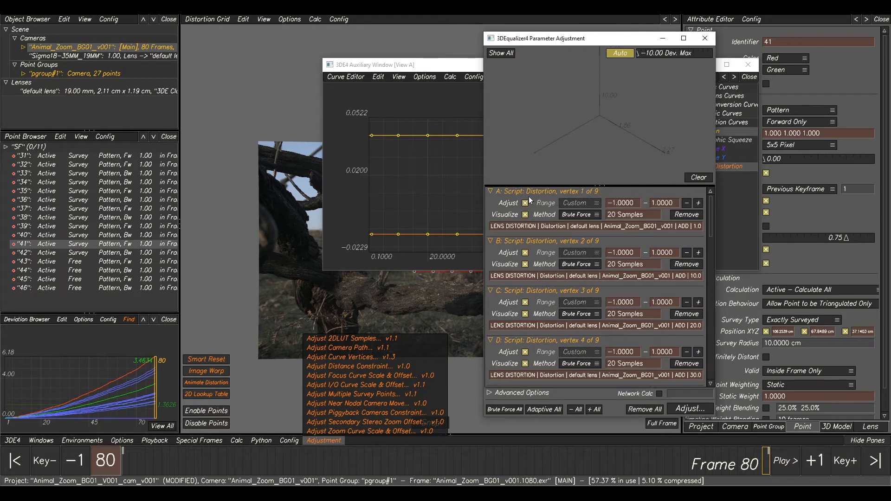
Step: Switch all distortion vertex parameters to the Adaptive method, run the adjustment and transfer the best result's parameters to the project
{"action": "scroll", "coordinate": [559, 249], "scroll_direction": "down", "scroll_amount": 9}
{"action": "scroll", "coordinate": [563, 336], "scroll_direction": "down", "scroll_amount": 6}
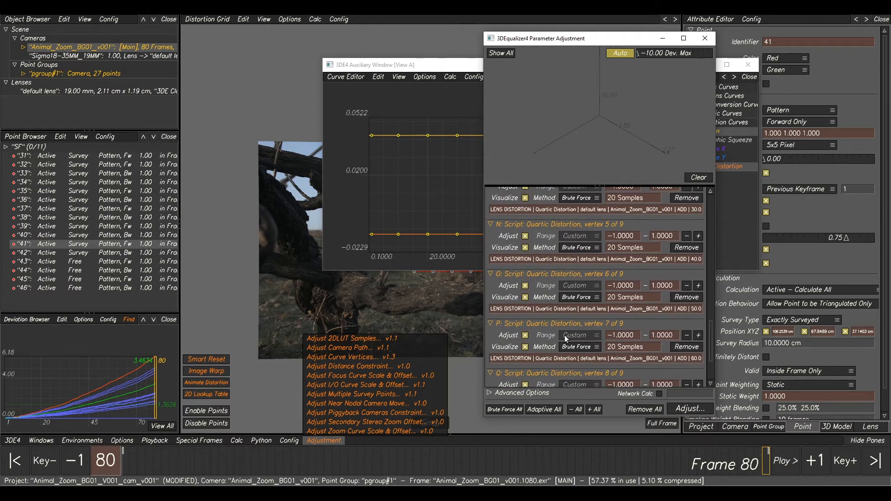
{"action": "left_click", "coordinate": [544, 410]}
{"action": "left_click_drag", "start_coordinate": [581, 38], "coordinate": [628, 46]}
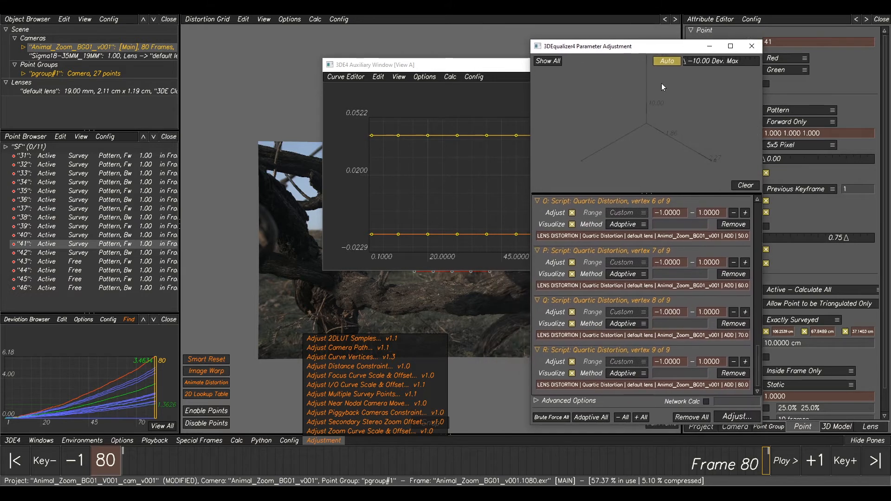
{"action": "left_click", "coordinate": [725, 417]}
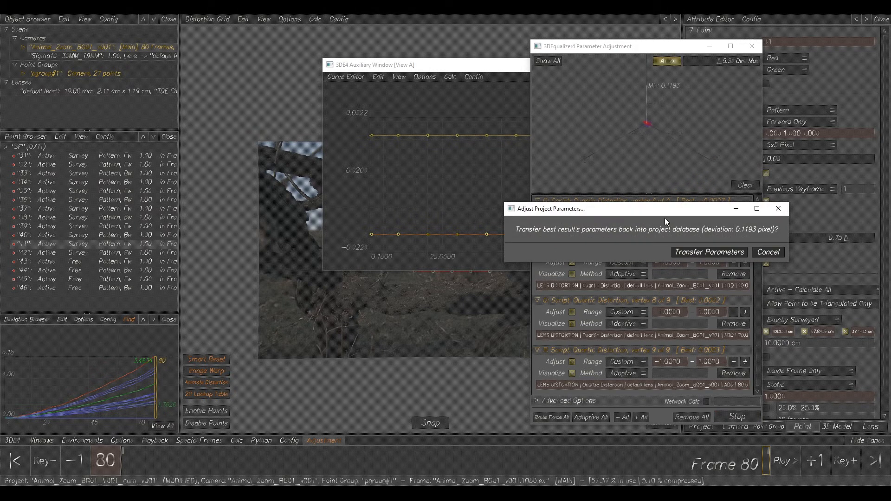
{"action": "left_click", "coordinate": [685, 253]}
Step: Put away the Curve Editor and Parameter Adjustment windows, then recalculate the camera solve and use the result
{"action": "left_click_drag", "start_coordinate": [476, 65], "coordinate": [391, 69]}
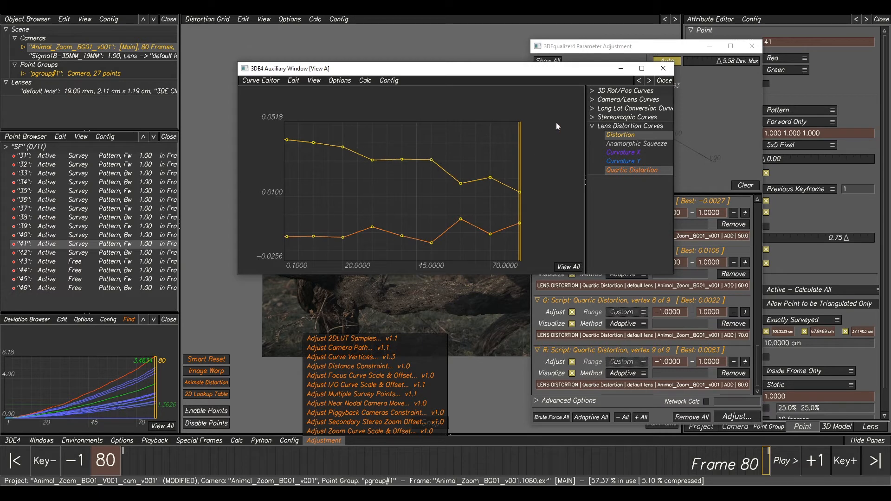
{"action": "left_click", "coordinate": [622, 68]}
{"action": "left_click", "coordinate": [710, 46]}
{"action": "left_click", "coordinate": [592, 250]}
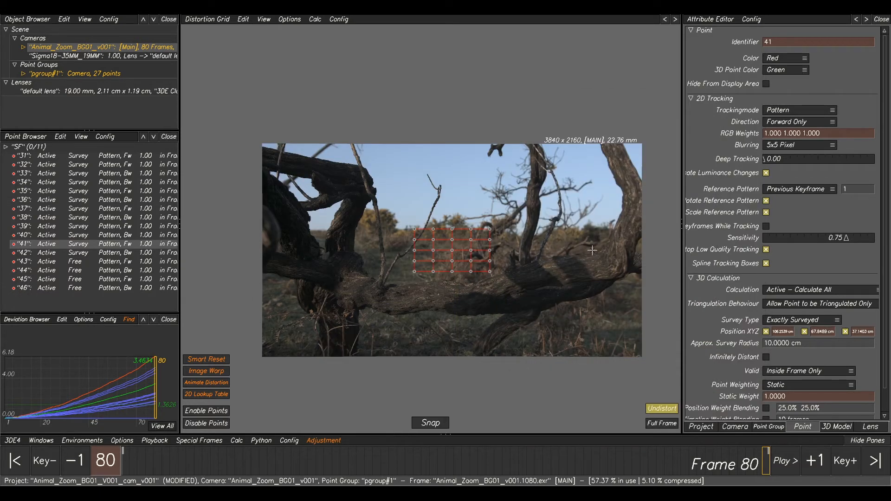
{"action": "key", "text": "alt+c"}
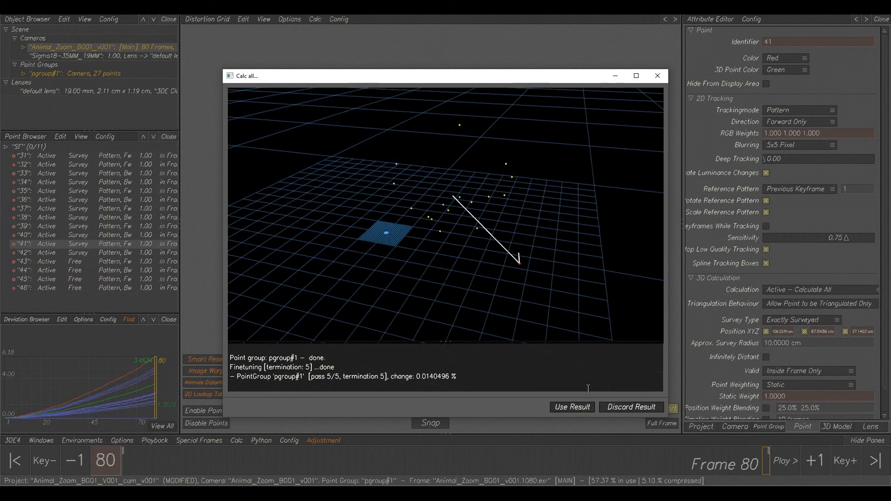
{"action": "left_click", "coordinate": [576, 408]}
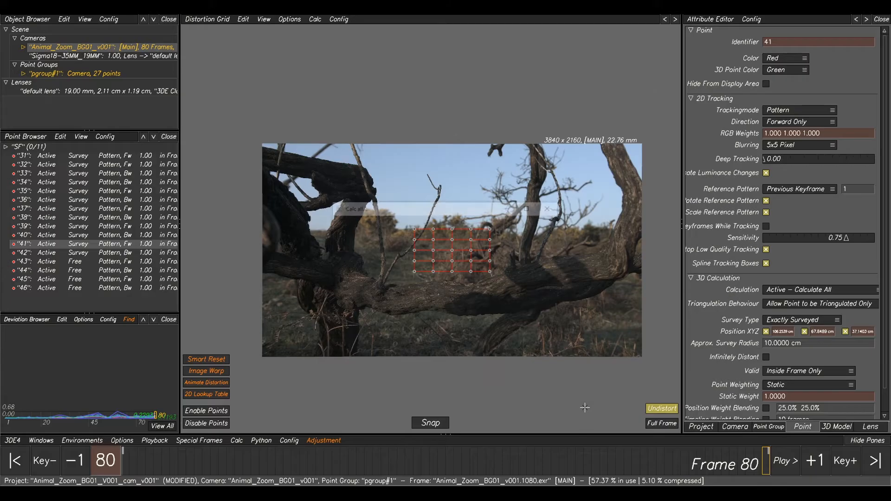
Step: Inspect the deviation curves, scrub the undistorted plate and play back the tree model lineup over the shot
{"action": "middle_click_drag", "start_coordinate": [133, 405], "coordinate": [128, 371]}
{"action": "right_click_drag", "start_coordinate": [100, 412], "coordinate": [143, 384]}
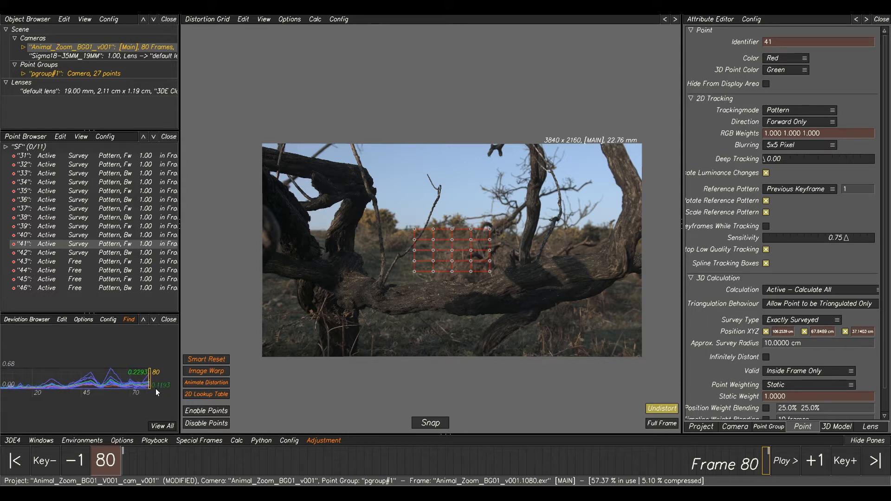
{"action": "mouse_move", "coordinate": [227, 463]}
{"action": "left_mouse_down"}
{"action": "mouse_move", "coordinate": [459, 463]}
{"action": "mouse_move", "coordinate": [394, 462]}
{"action": "left_mouse_up"}
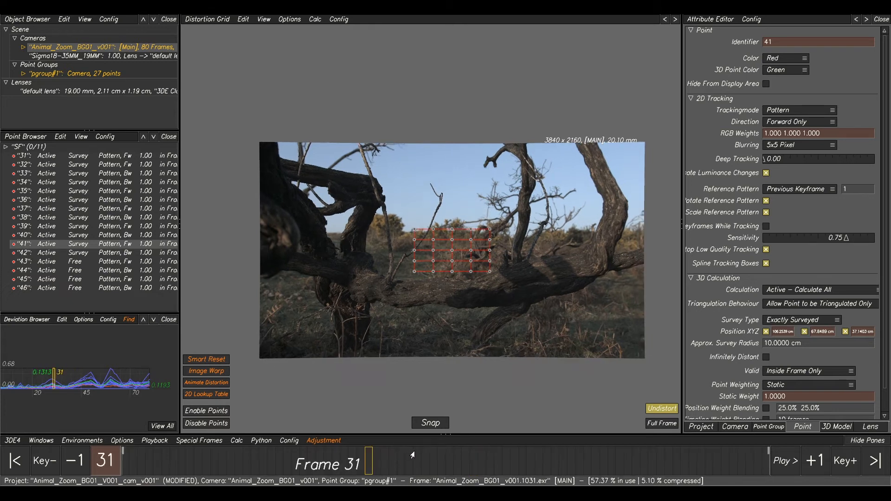
{"action": "key", "text": "F6"}
{"action": "key", "text": "space"}
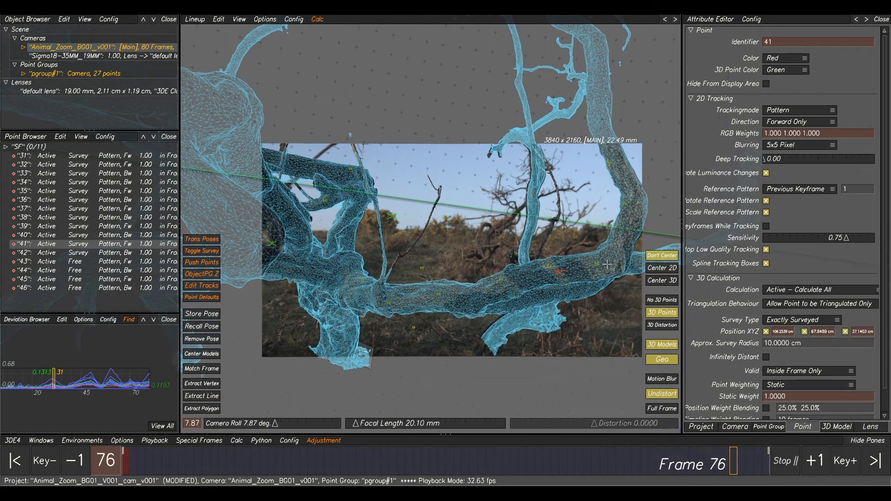
{"action": "left_click", "coordinate": [288, 159]}
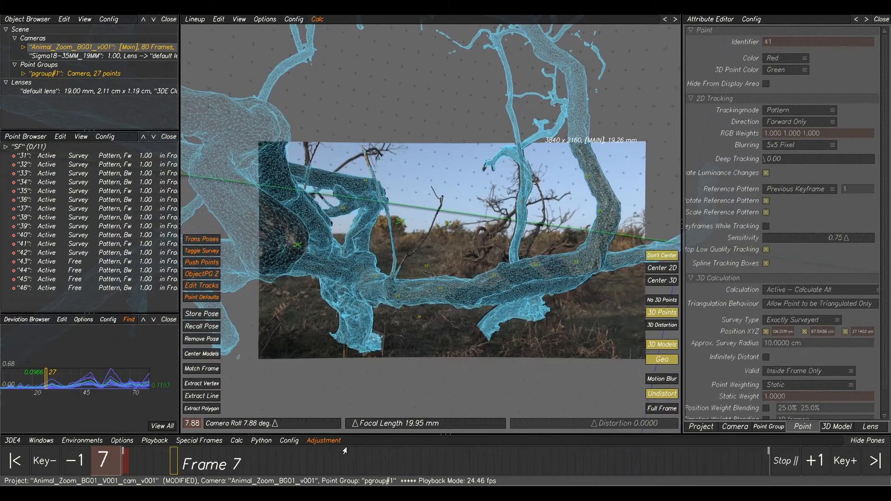
{"action": "key", "text": "space"}
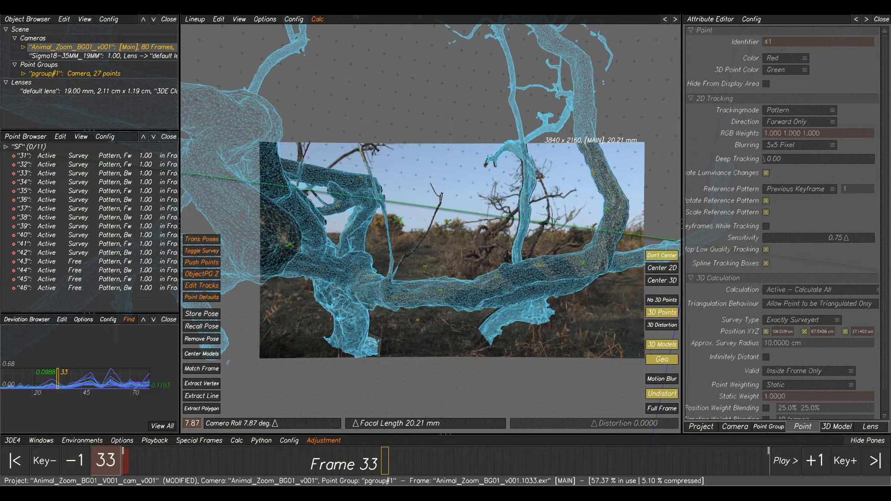
Step: Reopen the Curve Editor, isolate and frame the Distortion curve, and smooth the tangents of all its keys
{"action": "left_click", "coordinate": [509, 436]}
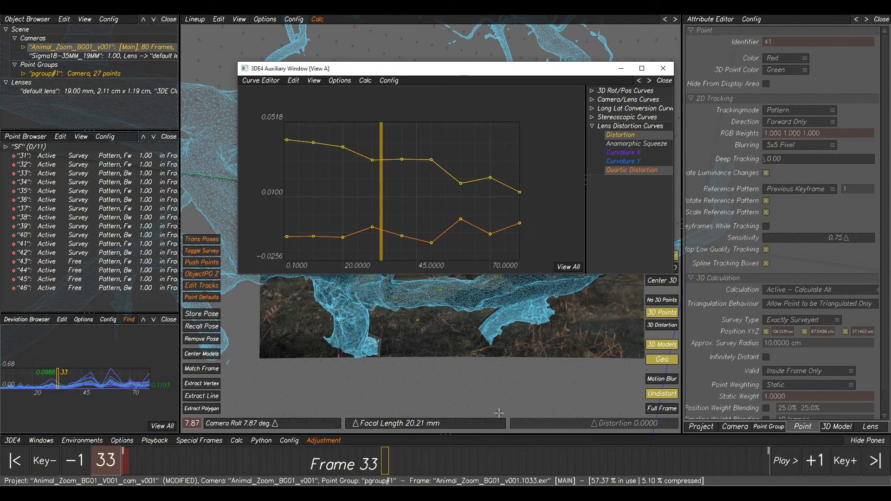
{"action": "left_click", "coordinate": [628, 144]}
{"action": "left_click", "coordinate": [563, 267]}
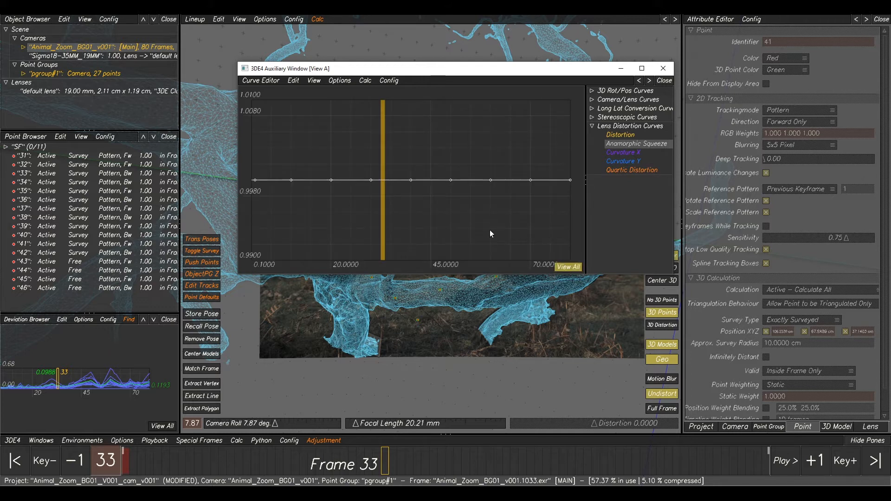
{"action": "left_click", "coordinate": [620, 134]}
{"action": "left_click", "coordinate": [567, 267]}
{"action": "right_click_drag", "start_coordinate": [487, 227], "coordinate": [481, 201]}
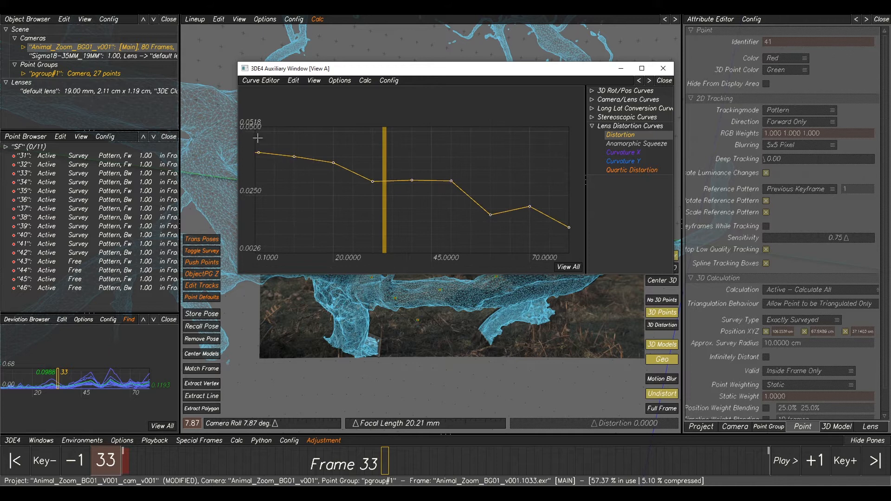
{"action": "left_click", "coordinate": [293, 80]}
{"action": "left_click", "coordinate": [338, 158]}
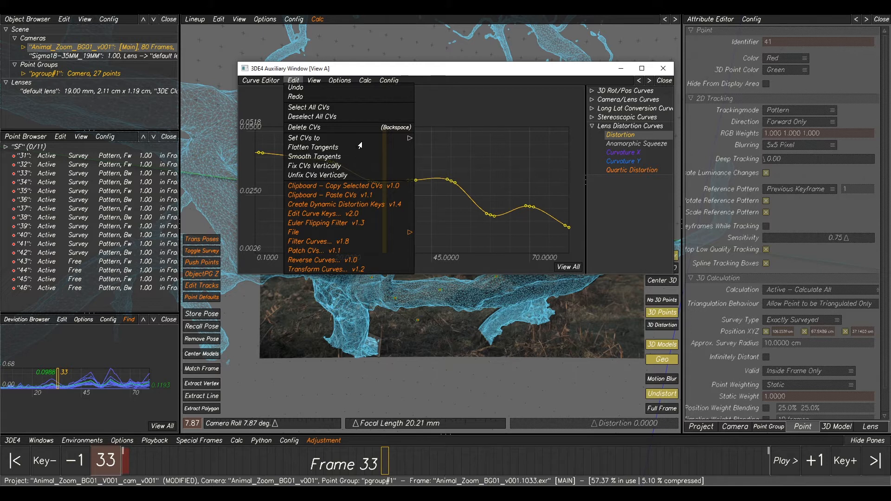
Step: Isolate and frame the Quartic Distortion curve and smooth the tangents of its keys
{"action": "left_click", "coordinate": [615, 169]}
{"action": "left_click", "coordinate": [569, 267]}
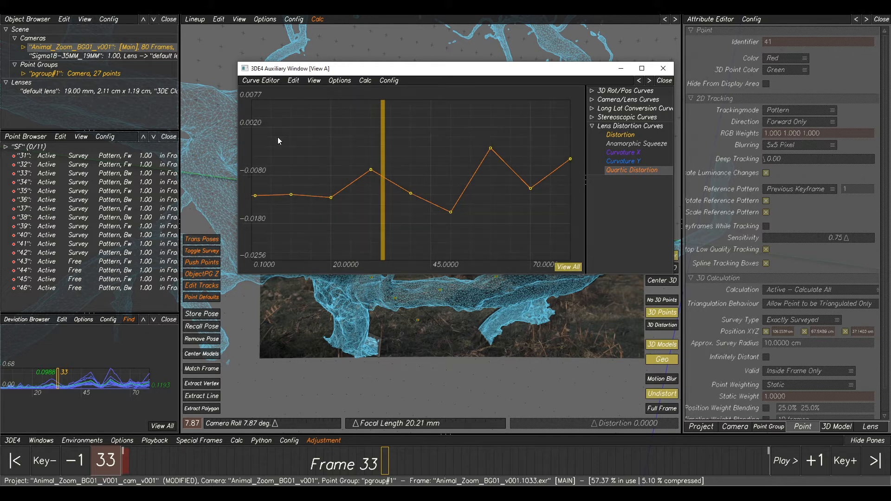
{"action": "left_click", "coordinate": [293, 82]}
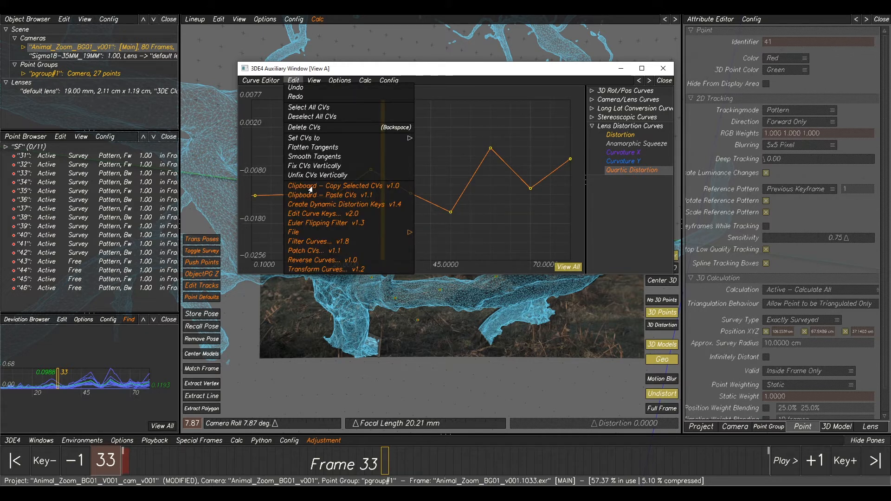
{"action": "left_click", "coordinate": [312, 158]}
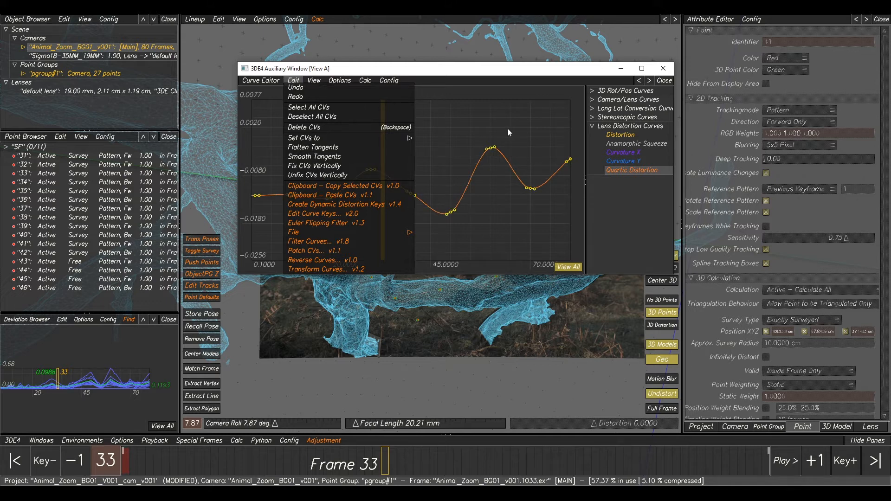
Step: Minimize the Curve Editor, recalculate the solve with the smoothed distortion curves, use the result and fit the deviation graph
{"action": "left_click", "coordinate": [621, 68]}
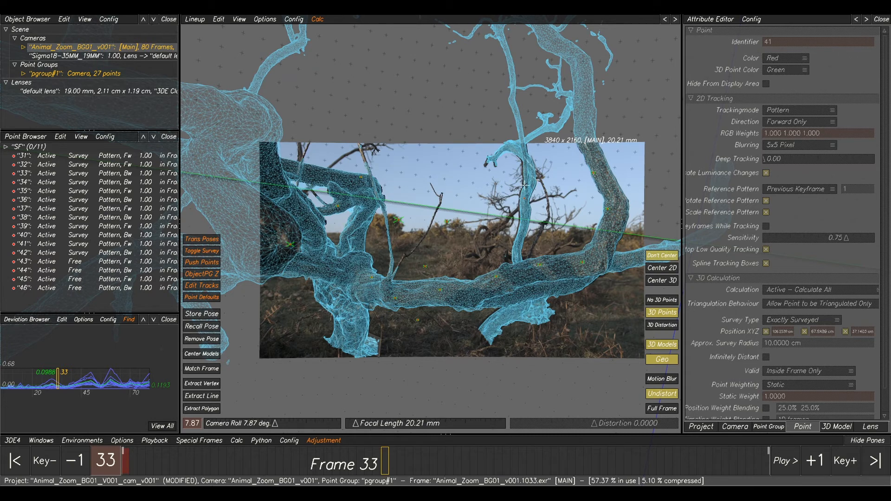
{"action": "key", "text": "alt+c"}
{"action": "left_click", "coordinate": [567, 406]}
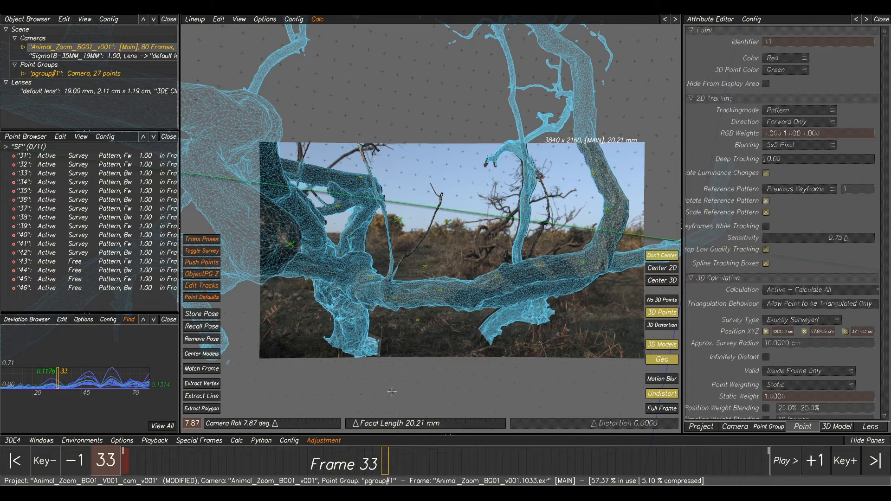
{"action": "left_click", "coordinate": [161, 425]}
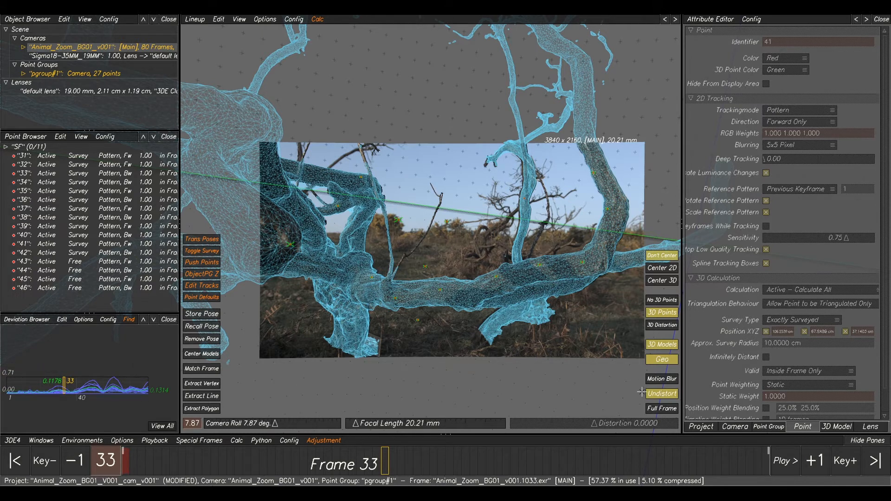
Step: Examine the undistorted plate's right edge in the Distortion Grid view while scrubbing between frames 59 and 26
{"action": "key", "text": "F4"}
{"action": "left_click_drag", "start_coordinate": [478, 470], "coordinate": [596, 460]}
{"action": "scroll", "coordinate": [581, 148], "scroll_direction": "up", "scroll_amount": 3}
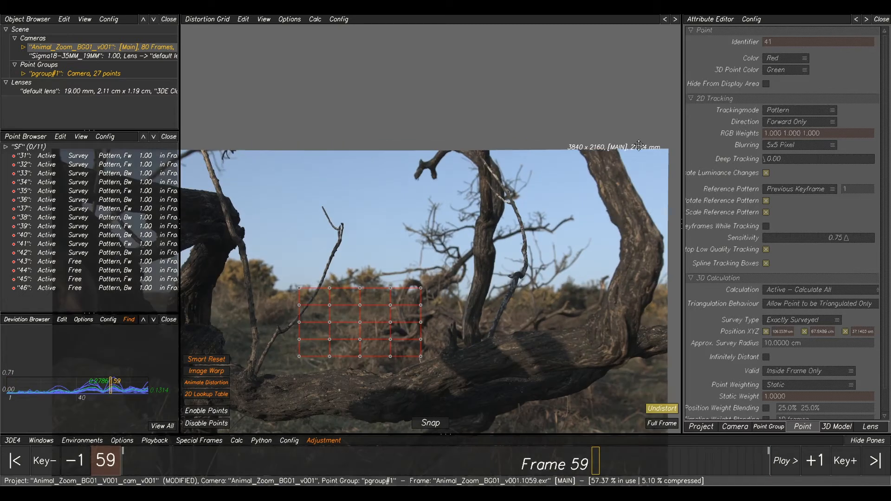
{"action": "middle_click_drag", "start_coordinate": [650, 148], "coordinate": [501, 153]}
{"action": "left_click_drag", "start_coordinate": [575, 463], "coordinate": [328, 426]}
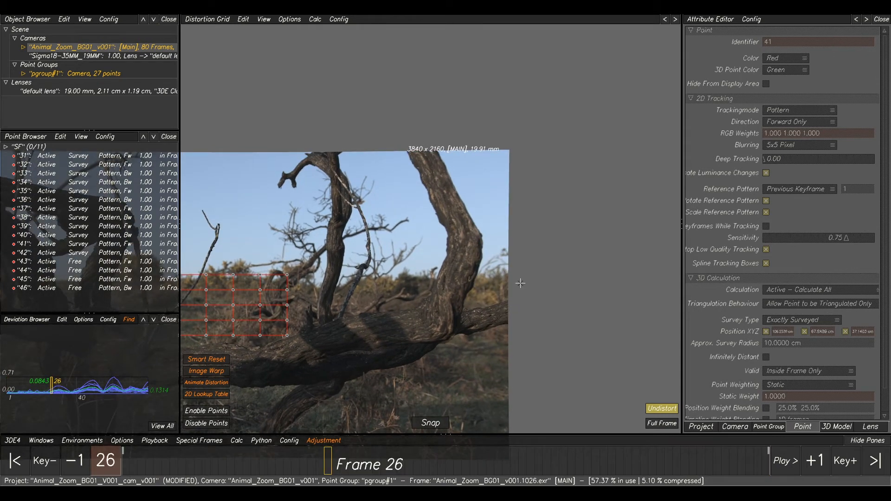
Step: Examine the 3D tree model's alignment with the undistorted plate in the Lineup view, checking the branches while scrubbing between frames 56 and 16
{"action": "left_click_drag", "start_coordinate": [467, 458], "coordinate": [571, 459]}
{"action": "middle_click_drag", "start_coordinate": [339, 187], "coordinate": [415, 171]}
{"action": "scroll", "coordinate": [415, 170], "scroll_direction": "down", "scroll_amount": 2}
{"action": "key", "text": "F5"}
{"action": "scroll", "coordinate": [325, 200], "scroll_direction": "down", "scroll_amount": 2}
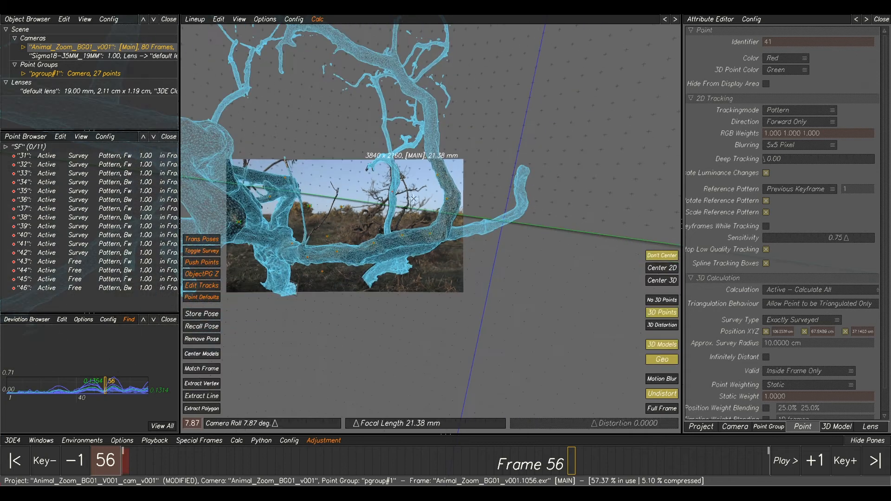
{"action": "middle_click_drag", "start_coordinate": [452, 219], "coordinate": [510, 247]}
{"action": "left_click", "coordinate": [662, 409]}
{"action": "right_click_drag", "start_coordinate": [124, 369], "coordinate": [31, 351]}
{"action": "middle_click_drag", "start_coordinate": [119, 388], "coordinate": [84, 388]}
{"action": "key", "text": "space"}
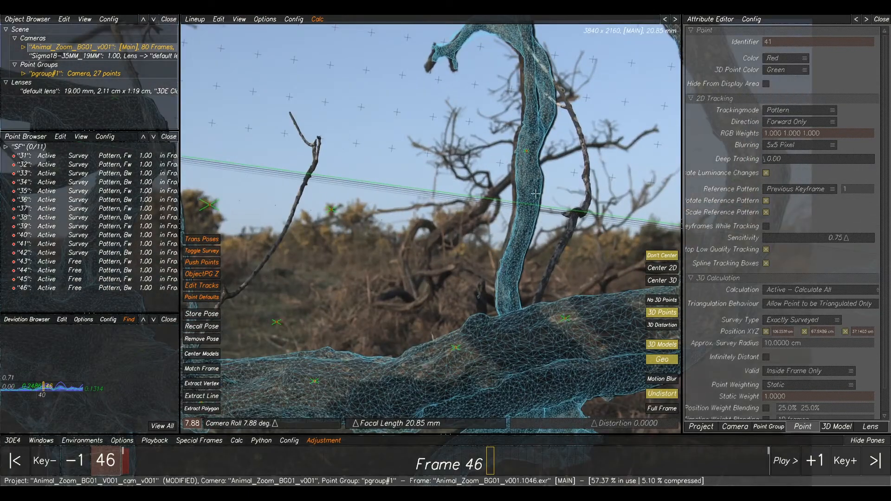
{"action": "left_click_drag", "start_coordinate": [483, 465], "coordinate": [247, 464]}
{"action": "scroll", "coordinate": [487, 356], "scroll_direction": "down", "scroll_amount": 3}
{"action": "scroll", "coordinate": [374, 369], "scroll_direction": "down", "scroll_amount": 3}
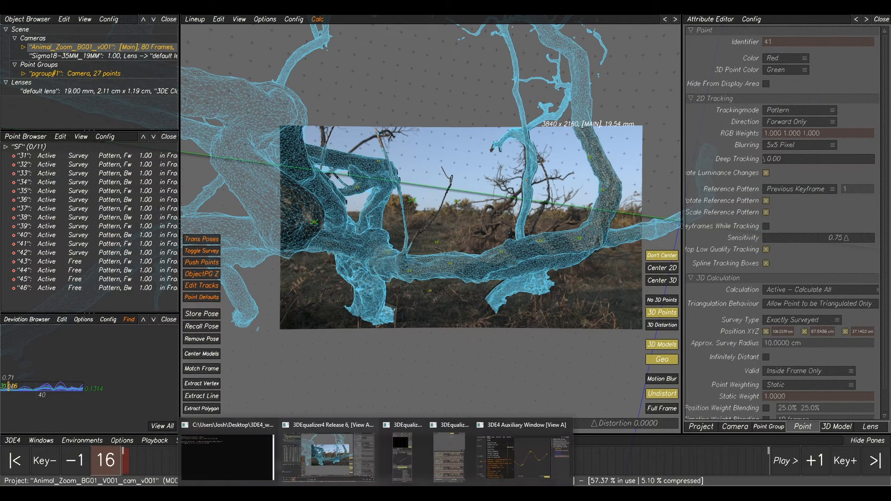
Step: Bring back the Curve Editor, isolate the Distortion curve and move the current frame to 19
{"action": "left_click", "coordinate": [487, 478]}
{"action": "middle_click_drag", "start_coordinate": [522, 218], "coordinate": [496, 210]}
{"action": "left_click", "coordinate": [625, 135]}
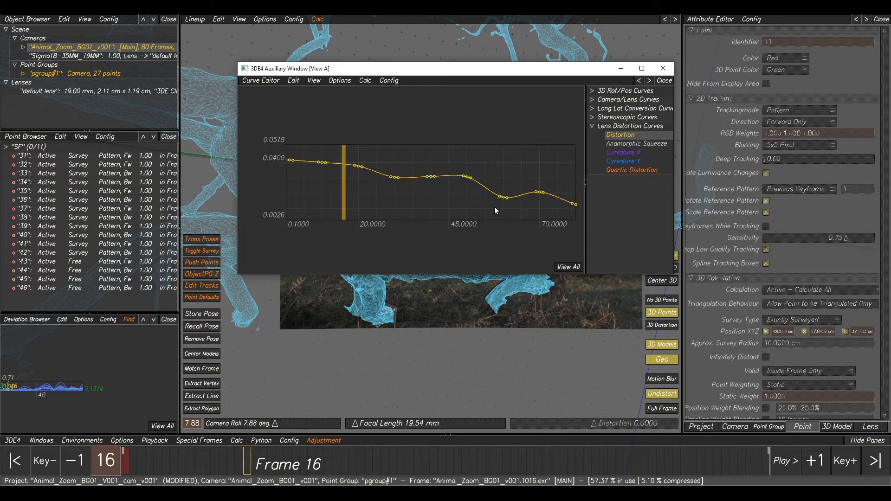
{"action": "middle_click_drag", "start_coordinate": [353, 167], "coordinate": [281, 148]}
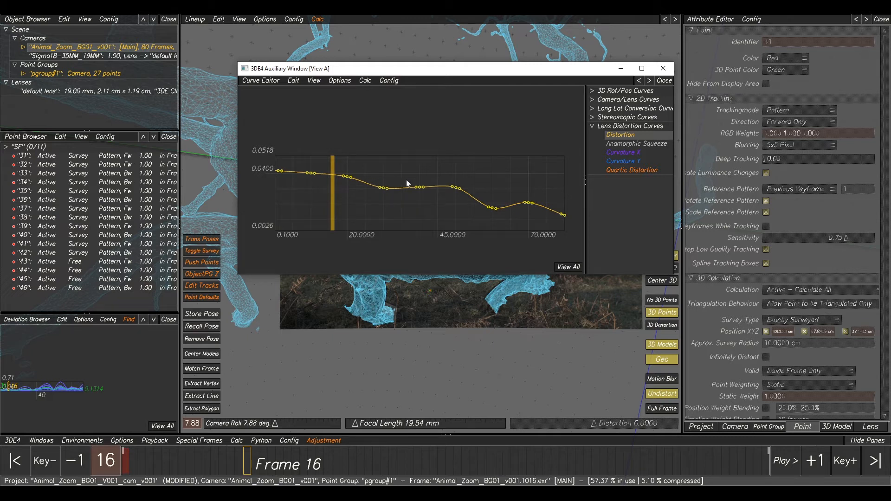
{"action": "mouse_move", "coordinate": [271, 466]}
{"action": "left_mouse_down"}
{"action": "mouse_move", "coordinate": [285, 467]}
{"action": "mouse_move", "coordinate": [272, 465]}
{"action": "left_mouse_up"}
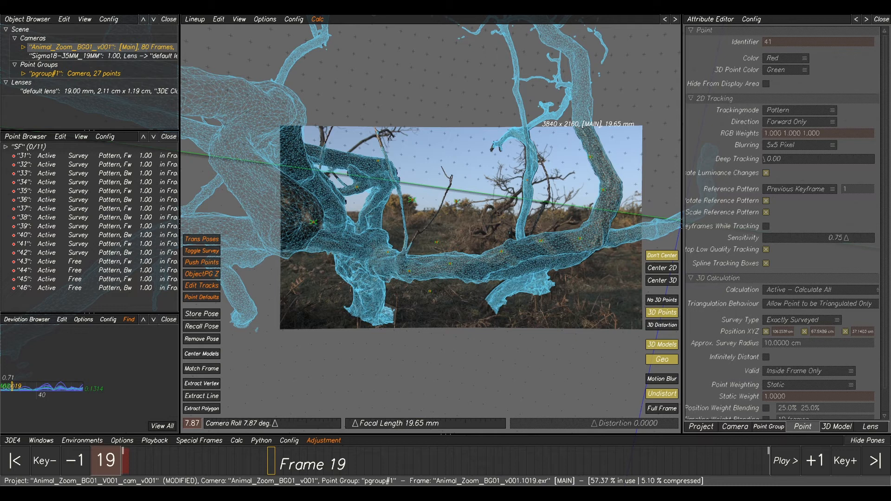
{"action": "mouse_move", "coordinate": [376, 492]}
{"action": "left_click", "coordinate": [516, 460]}
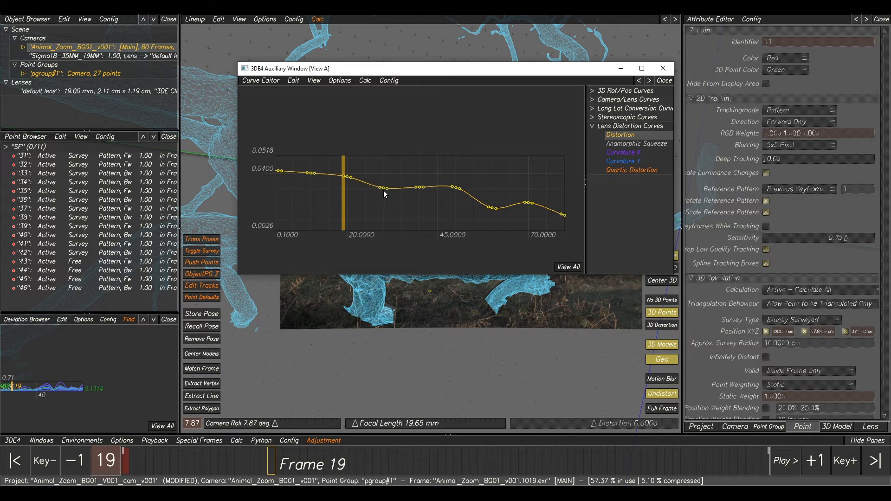
Step: Reposition the Distortion curve's keys between about frames 30 and 70 to form a smooth, steadily descending slope
{"action": "mouse_move", "coordinate": [491, 197]}
{"action": "middle_mouse_down"}
{"action": "mouse_move", "coordinate": [475, 207]}
{"action": "mouse_move", "coordinate": [494, 208]}
{"action": "mouse_move", "coordinate": [479, 201]}
{"action": "middle_mouse_up"}
{"action": "left_click_drag", "start_coordinate": [478, 201], "coordinate": [478, 188]}
{"action": "left_click_drag", "start_coordinate": [478, 186], "coordinate": [479, 185]}
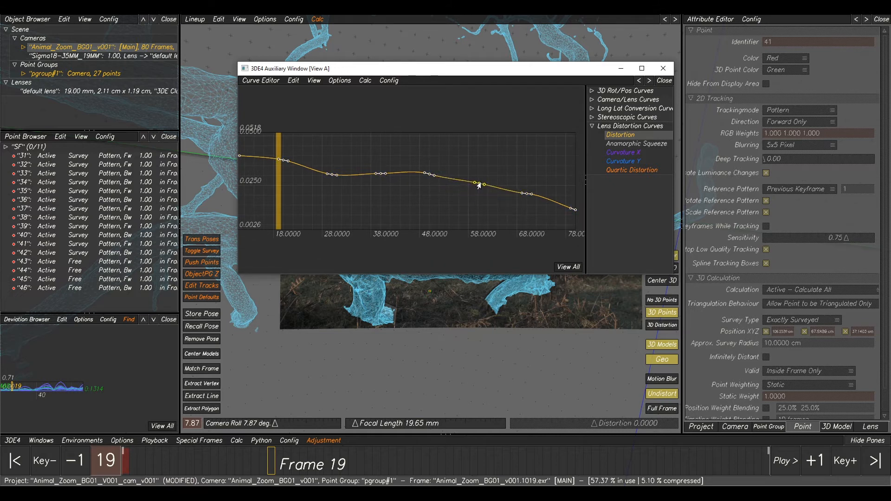
{"action": "middle_click_drag", "start_coordinate": [433, 197], "coordinate": [437, 193]}
{"action": "left_click_drag", "start_coordinate": [415, 175], "coordinate": [463, 179]}
{"action": "middle_click_drag", "start_coordinate": [513, 196], "coordinate": [486, 191]}
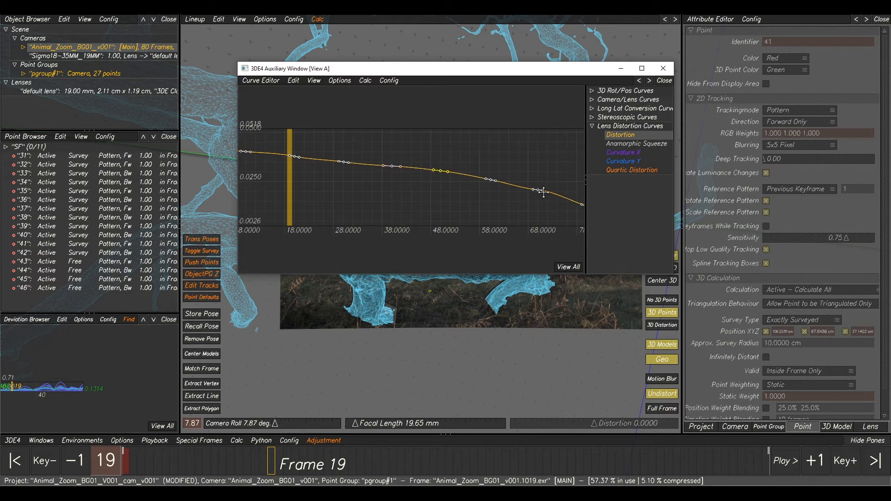
{"action": "middle_click_drag", "start_coordinate": [544, 192], "coordinate": [477, 193]}
{"action": "left_click_drag", "start_coordinate": [478, 190], "coordinate": [475, 193]}
{"action": "scroll", "coordinate": [469, 210], "scroll_direction": "down", "scroll_amount": 2}
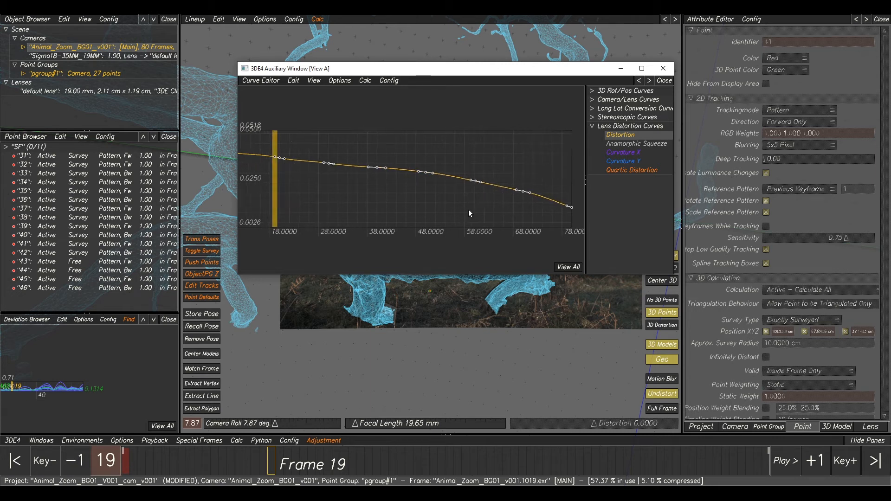
{"action": "scroll", "coordinate": [436, 199], "scroll_direction": "down", "scroll_amount": 1}
{"action": "scroll", "coordinate": [397, 186], "scroll_direction": "up", "scroll_amount": 1}
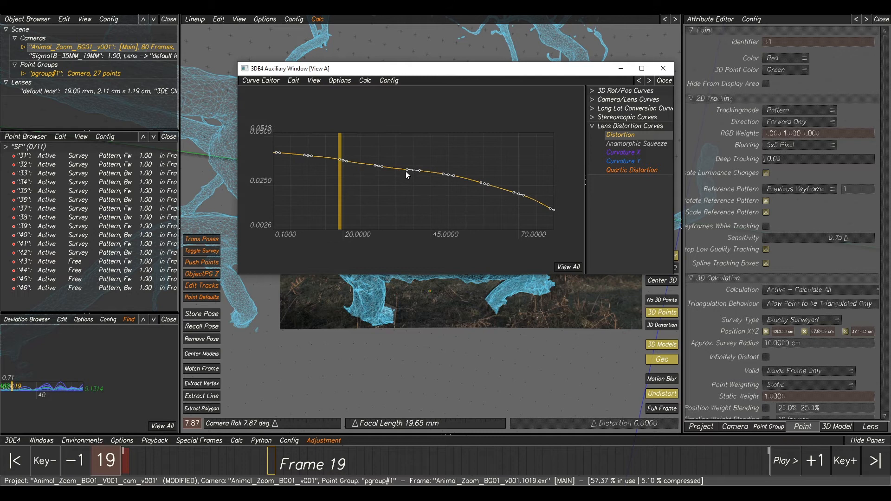
Step: Delete the Distortion curve's keys near frames 10 and 30
{"action": "middle_click_drag", "start_coordinate": [405, 171], "coordinate": [419, 190]}
{"action": "left_click_drag", "start_coordinate": [404, 163], "coordinate": [383, 196]}
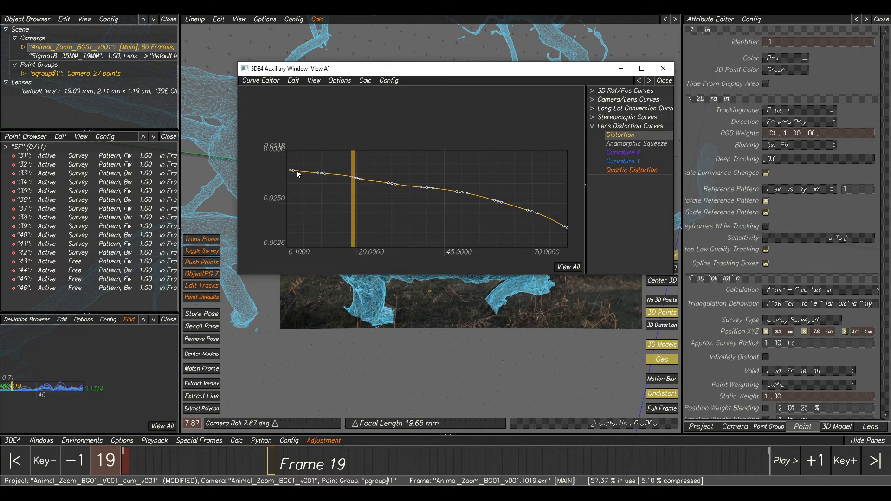
{"action": "left_click_drag", "start_coordinate": [326, 167], "coordinate": [313, 189]}
{"action": "left_click", "coordinate": [293, 81]}
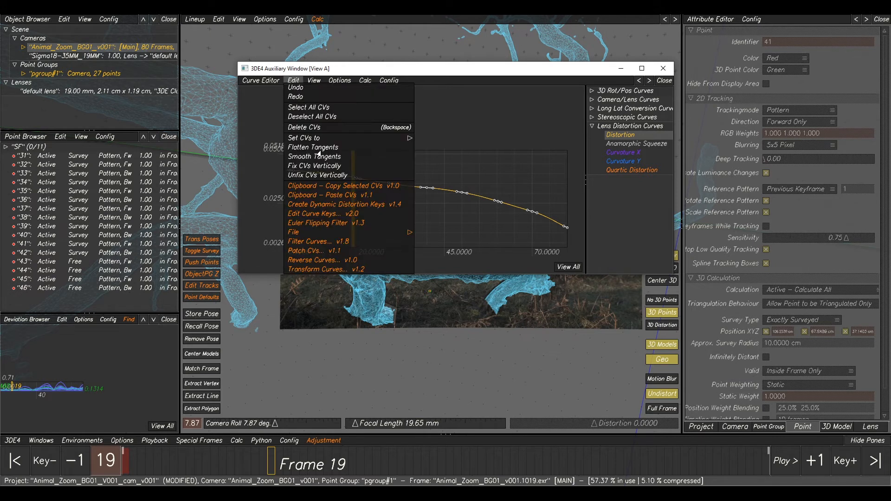
{"action": "left_click", "coordinate": [325, 132]}
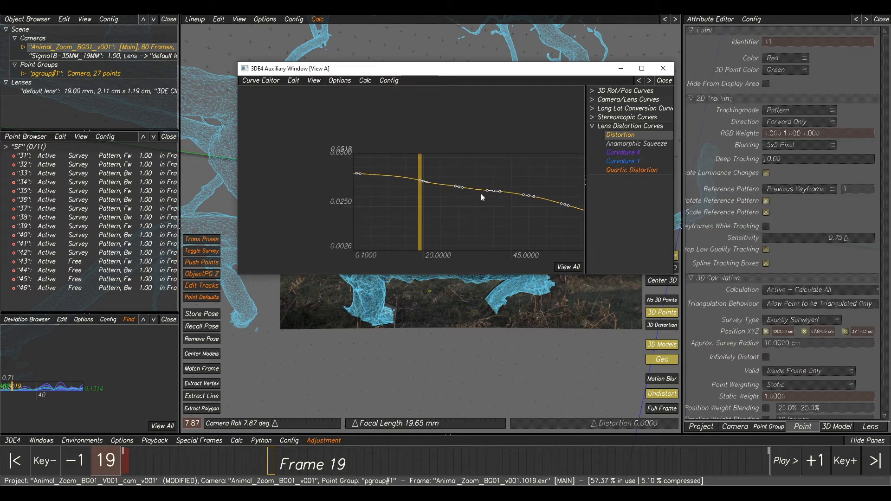
{"action": "left_click_drag", "start_coordinate": [463, 175], "coordinate": [442, 201]}
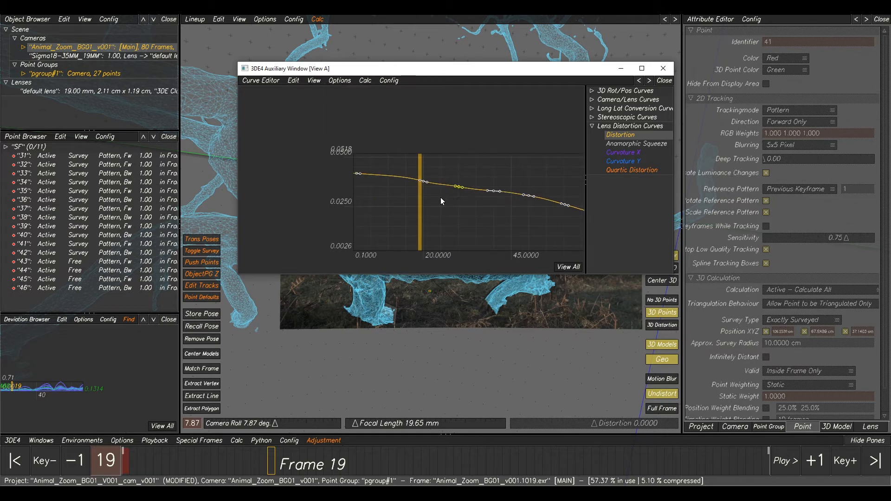
{"action": "left_click", "coordinate": [293, 82]}
{"action": "left_click", "coordinate": [320, 134]}
Step: Delete the Distortion curve's keys near frames 50 and 70
{"action": "middle_click_drag", "start_coordinate": [511, 184], "coordinate": [489, 173]}
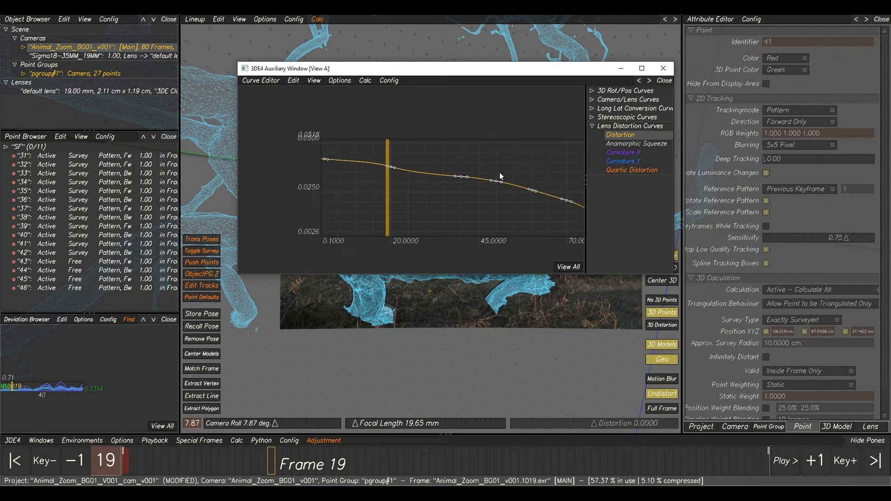
{"action": "left_click", "coordinate": [294, 82]}
{"action": "left_click", "coordinate": [318, 128]}
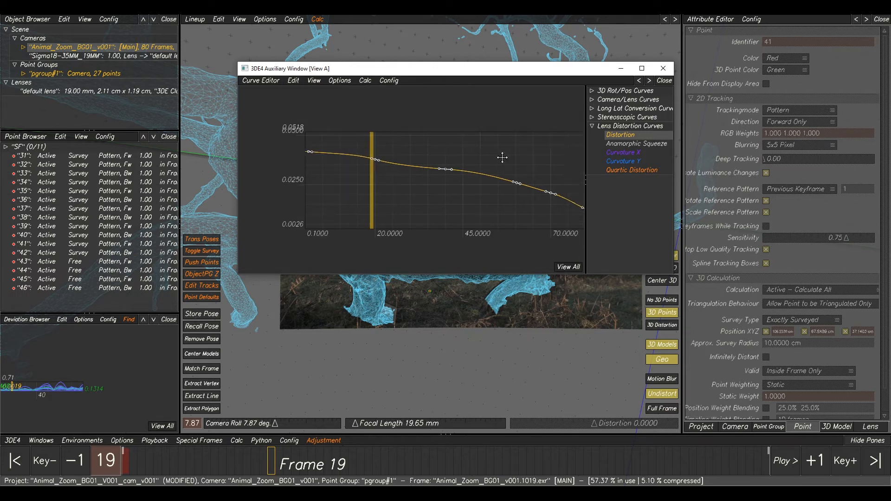
{"action": "left_click", "coordinate": [288, 80]}
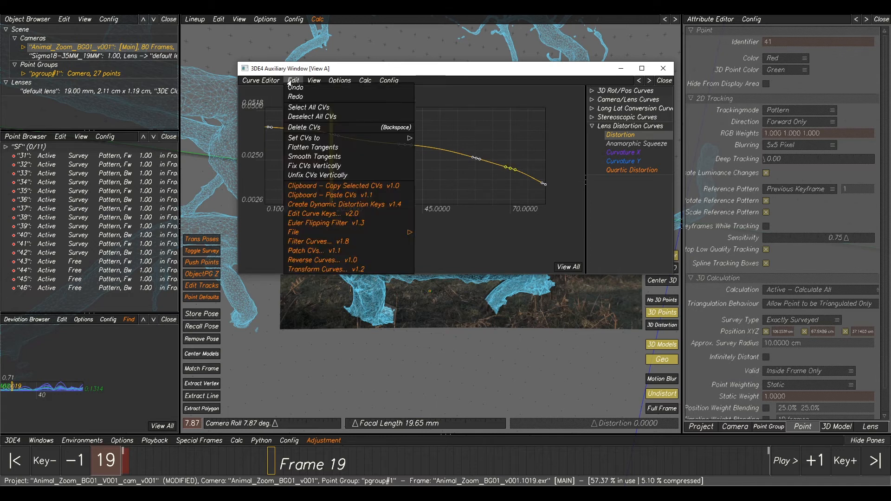
{"action": "left_click", "coordinate": [302, 128]}
{"action": "right_click_drag", "start_coordinate": [483, 157], "coordinate": [442, 162]}
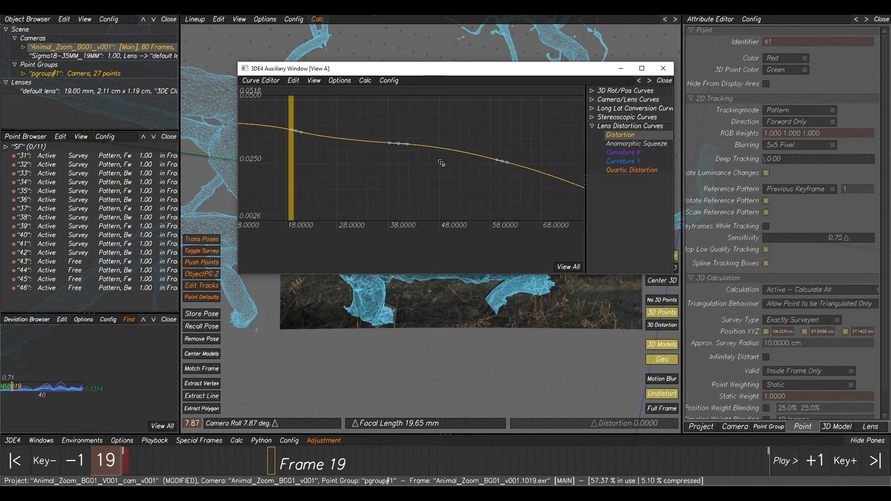
Step: Adjust the Distortion curve's remaining keys near frames 20 and 40 so the curve falls in one even arc
{"action": "middle_click_drag", "start_coordinate": [382, 145], "coordinate": [442, 153]}
{"action": "left_click_drag", "start_coordinate": [353, 141], "coordinate": [349, 141]}
{"action": "left_click_drag", "start_coordinate": [450, 156], "coordinate": [448, 156]}
{"action": "middle_click_drag", "start_coordinate": [525, 160], "coordinate": [378, 127]}
{"action": "right_click_drag", "start_coordinate": [464, 169], "coordinate": [436, 158]}
{"action": "middle_click_drag", "start_coordinate": [437, 158], "coordinate": [463, 173]}
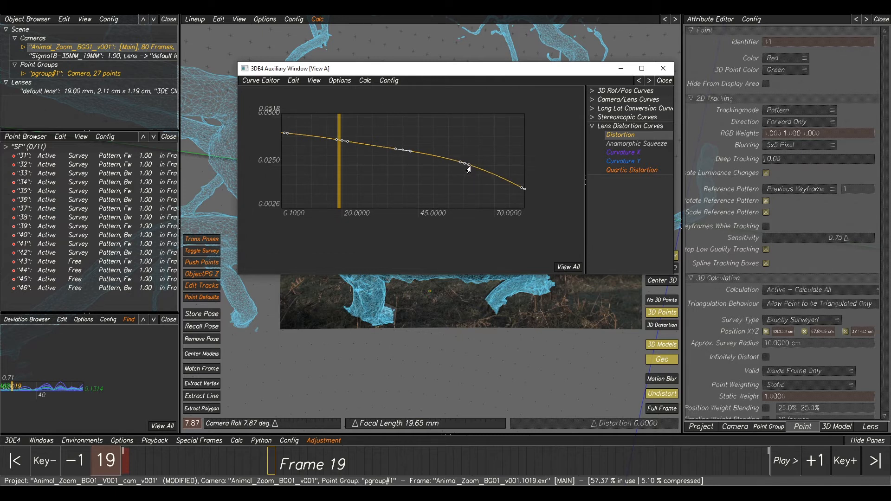
{"action": "left_click_drag", "start_coordinate": [402, 151], "coordinate": [402, 150]}
Step: Isolate the Quartic Distortion curve and delete its key near frame 10
{"action": "left_click", "coordinate": [630, 171]}
{"action": "middle_click_drag", "start_coordinate": [435, 233], "coordinate": [455, 192]}
{"action": "right_click_drag", "start_coordinate": [455, 192], "coordinate": [438, 188]}
{"action": "middle_click_drag", "start_coordinate": [383, 186], "coordinate": [441, 183]}
{"action": "left_click", "coordinate": [357, 192]}
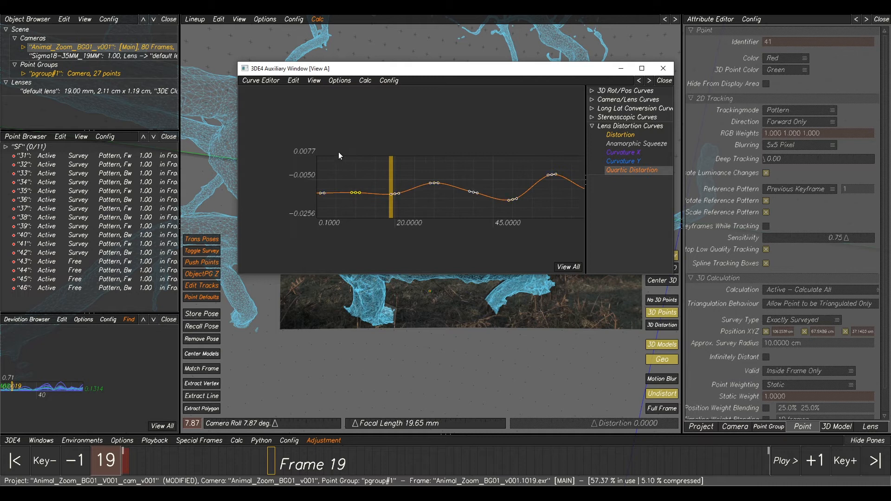
{"action": "left_click", "coordinate": [292, 82]}
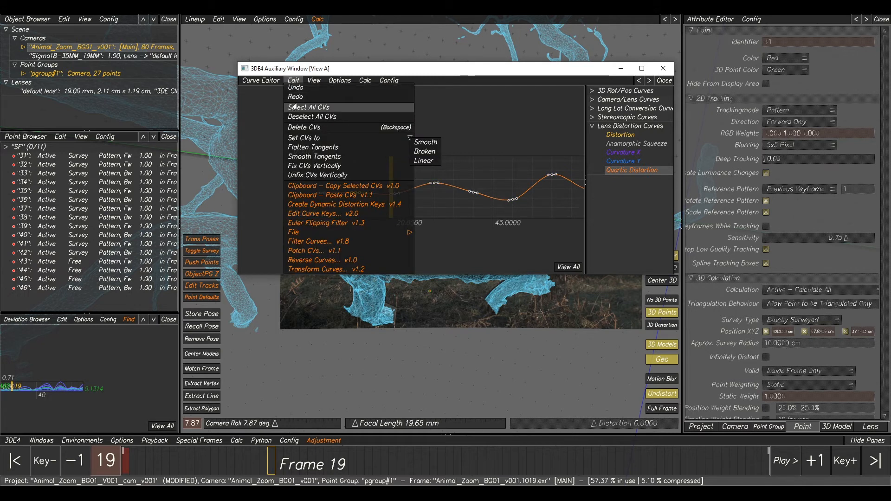
{"action": "left_click", "coordinate": [307, 129]}
Step: Delete the Quartic Distortion curve's keys near frames 30, 50 and 70
{"action": "left_click", "coordinate": [427, 186]}
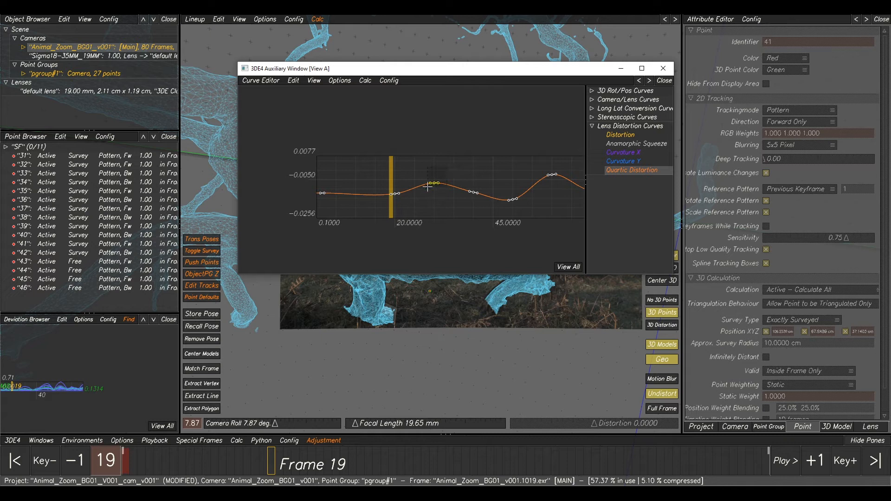
{"action": "middle_click_drag", "start_coordinate": [557, 186], "coordinate": [485, 177]}
{"action": "right_click_drag", "start_coordinate": [506, 178], "coordinate": [495, 174]}
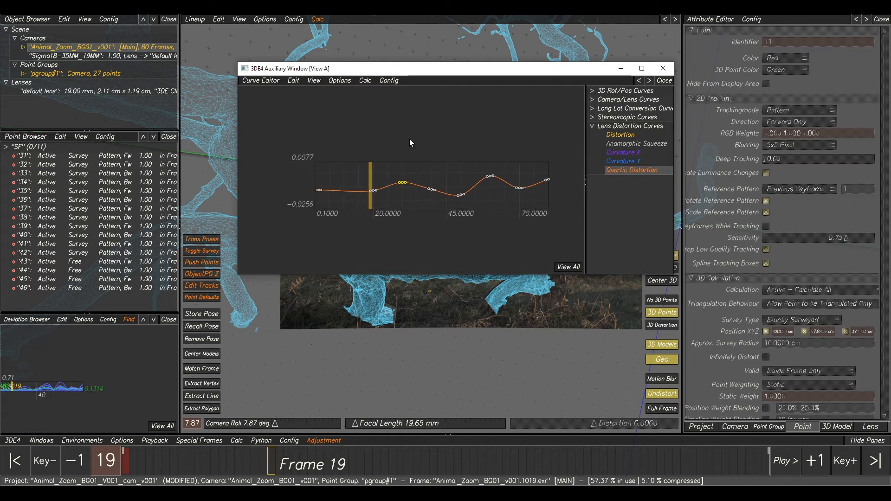
{"action": "left_click", "coordinate": [273, 81]}
{"action": "left_click", "coordinate": [304, 129]}
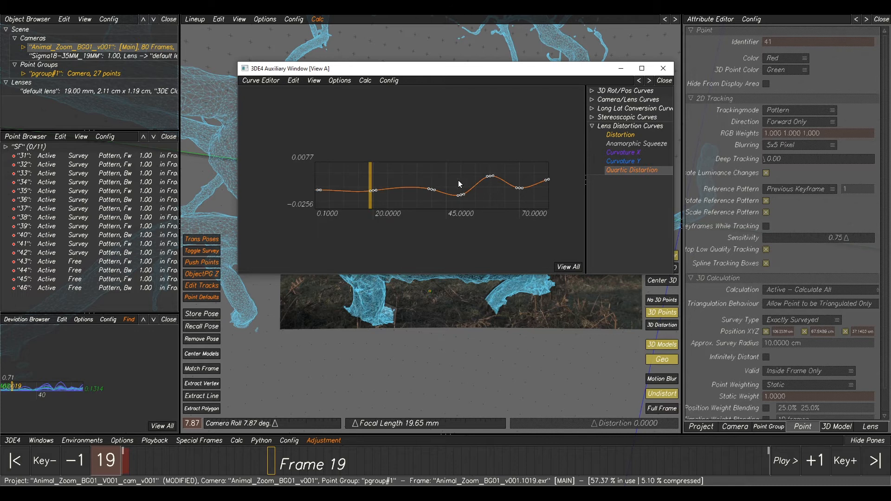
{"action": "left_click", "coordinate": [294, 80]}
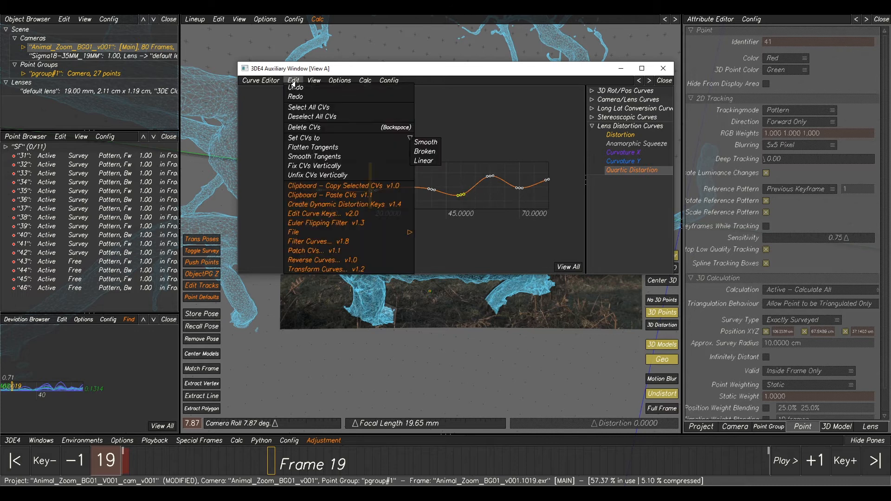
{"action": "left_click", "coordinate": [307, 130]}
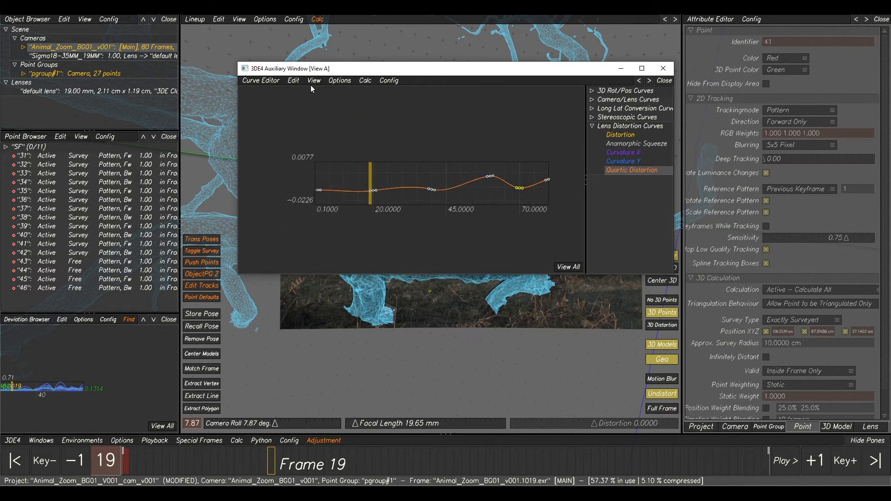
{"action": "left_click", "coordinate": [295, 81]}
{"action": "left_click", "coordinate": [306, 129]}
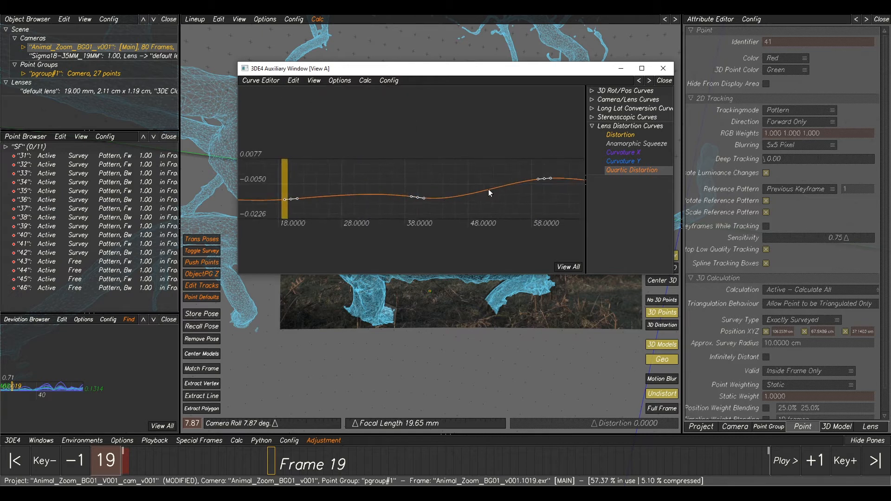
Step: Reshape the Quartic Distortion curve by raising the key near frame 40, lowering the one near frame 60 and levelling the end tangent
{"action": "left_click_drag", "start_coordinate": [424, 198], "coordinate": [427, 198]}
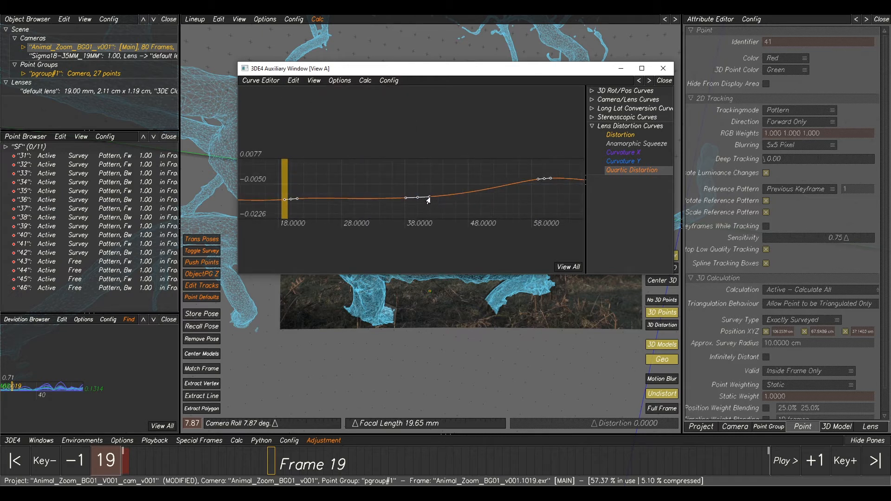
{"action": "right_click_drag", "start_coordinate": [458, 197], "coordinate": [455, 193]}
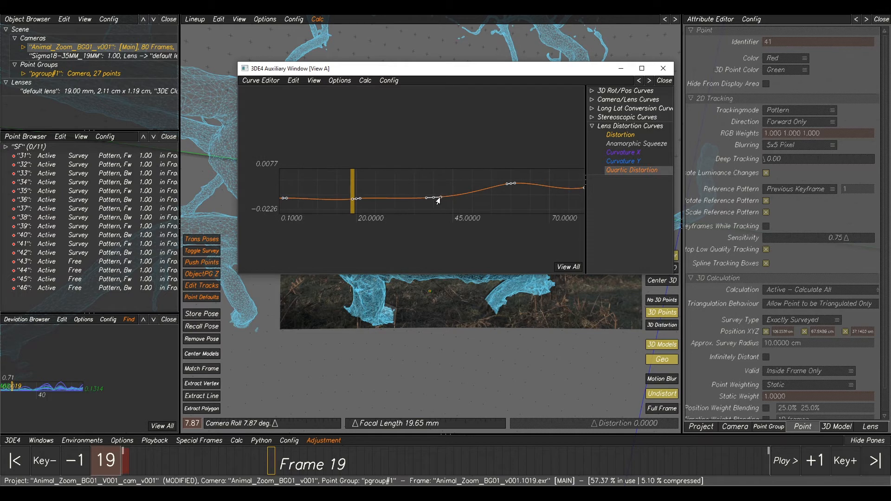
{"action": "left_click_drag", "start_coordinate": [433, 200], "coordinate": [440, 198]}
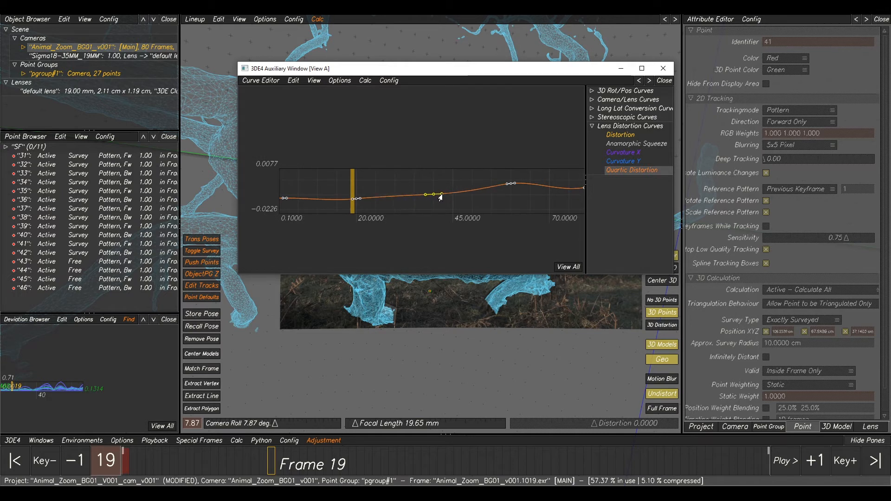
{"action": "middle_click_drag", "start_coordinate": [508, 175], "coordinate": [428, 177]}
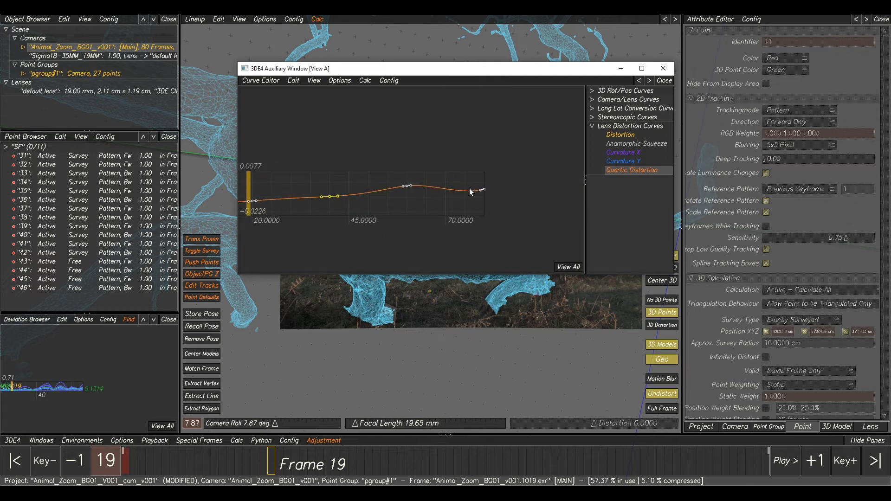
{"action": "left_click_drag", "start_coordinate": [405, 187], "coordinate": [414, 193]}
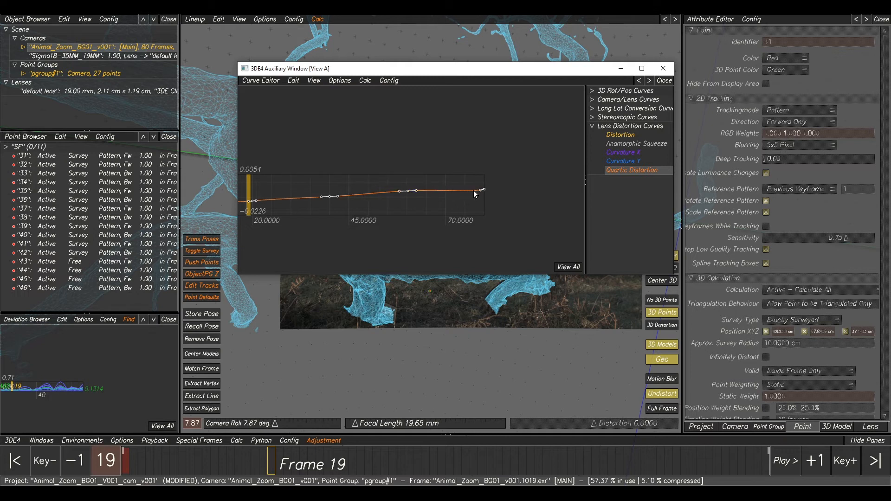
{"action": "left_click_drag", "start_coordinate": [480, 189], "coordinate": [470, 189]}
Step: Frame the whole Quartic Distortion curve and raise the key near frame 20 to remove the dip at its start
{"action": "middle_click_drag", "start_coordinate": [333, 201], "coordinate": [461, 207]}
{"action": "middle_click_drag", "start_coordinate": [376, 213], "coordinate": [385, 229]}
{"action": "mouse_move", "coordinate": [383, 216]}
{"action": "right_mouse_down"}
{"action": "mouse_move", "coordinate": [397, 221]}
{"action": "mouse_move", "coordinate": [385, 207]}
{"action": "right_mouse_up"}
{"action": "left_click", "coordinate": [573, 268]}
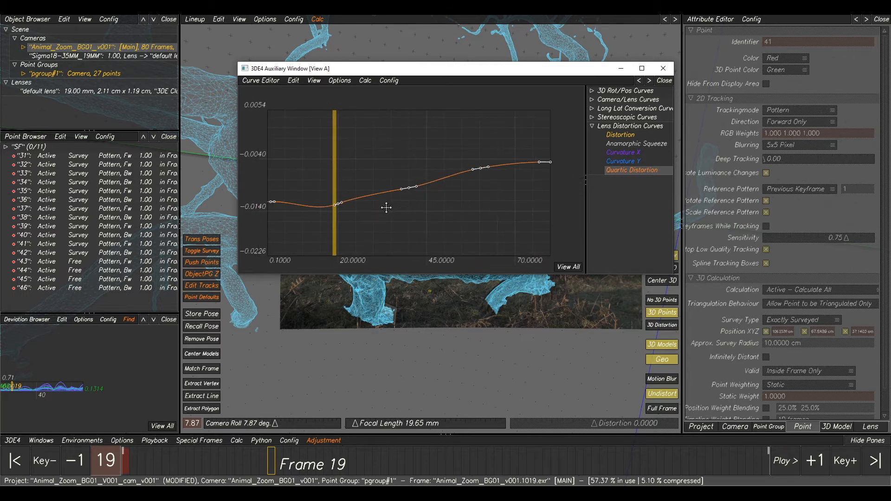
{"action": "middle_click_drag", "start_coordinate": [386, 207], "coordinate": [440, 257]}
{"action": "right_click_drag", "start_coordinate": [402, 217], "coordinate": [420, 228]}
{"action": "left_click_drag", "start_coordinate": [402, 200], "coordinate": [409, 187]}
{"action": "middle_click_drag", "start_coordinate": [485, 197], "coordinate": [471, 201]}
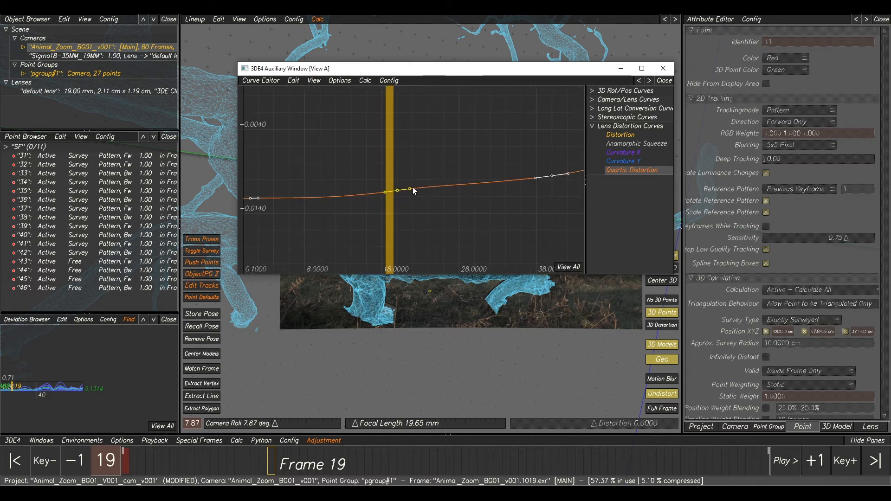
Step: Fine-tune the tangent of the Quartic Distortion key near frame 20, check the whole curve, and minimize the curve editor
{"action": "left_click_drag", "start_coordinate": [410, 189], "coordinate": [413, 191]}
{"action": "right_click_drag", "start_coordinate": [481, 205], "coordinate": [426, 174]}
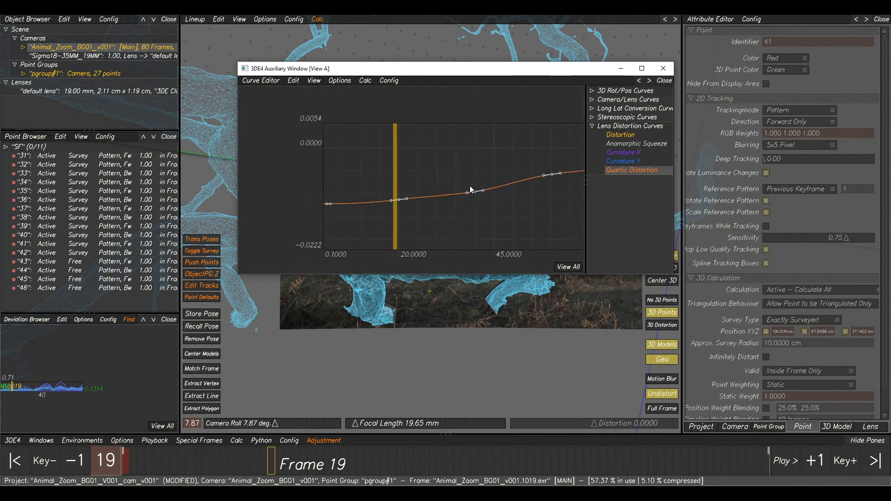
{"action": "left_click", "coordinate": [474, 193]}
{"action": "middle_click_drag", "start_coordinate": [534, 183], "coordinate": [399, 193]}
{"action": "right_click_drag", "start_coordinate": [434, 198], "coordinate": [410, 190]}
{"action": "middle_click_drag", "start_coordinate": [409, 190], "coordinate": [472, 192]}
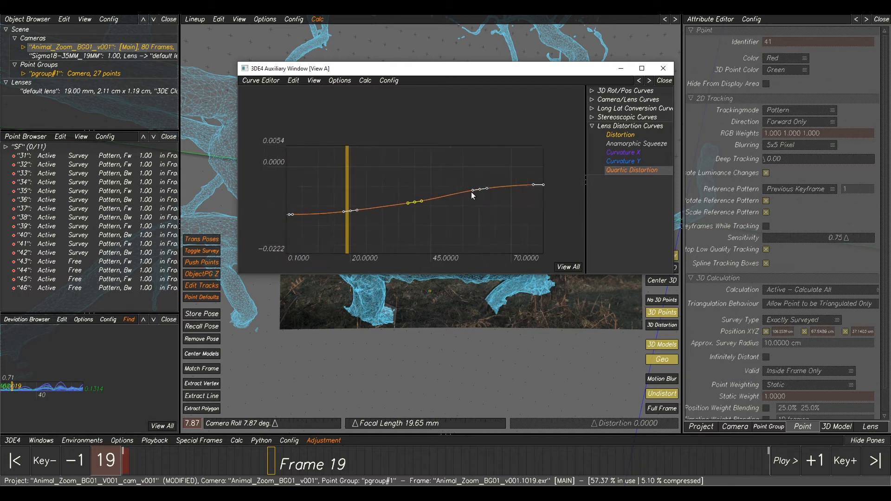
{"action": "left_click", "coordinate": [620, 68]}
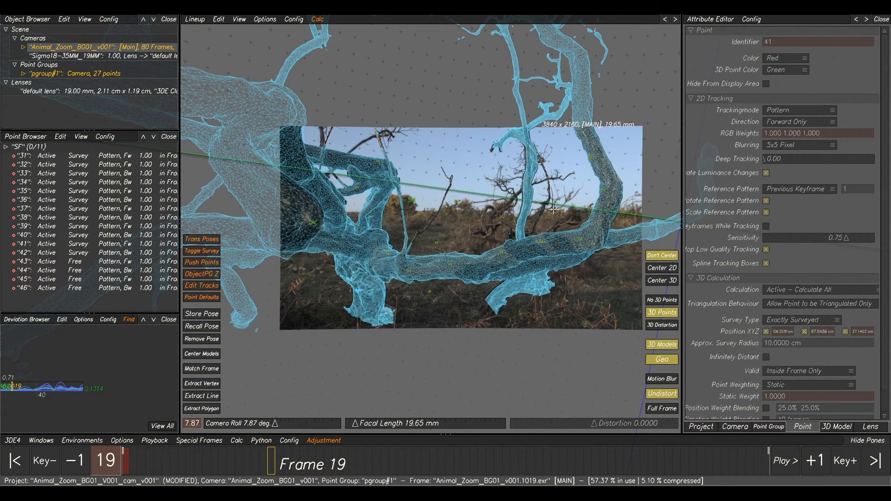
Step: Recalculate the whole solve with the reshaped distortion curve, accept the result and centre the deviation graph
{"action": "key", "text": "alt+c"}
{"action": "left_click", "coordinate": [572, 407]}
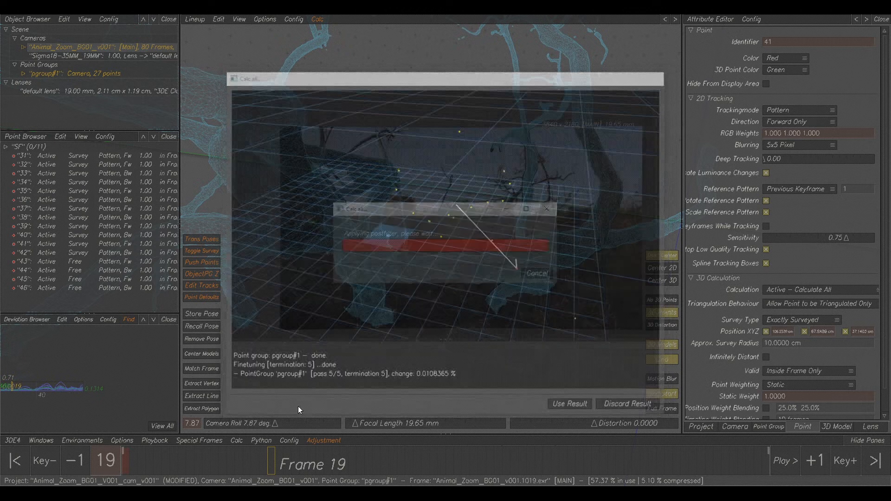
{"action": "middle_click_drag", "start_coordinate": [94, 393], "coordinate": [151, 388]}
{"action": "right_click_drag", "start_coordinate": [151, 387], "coordinate": [159, 389]}
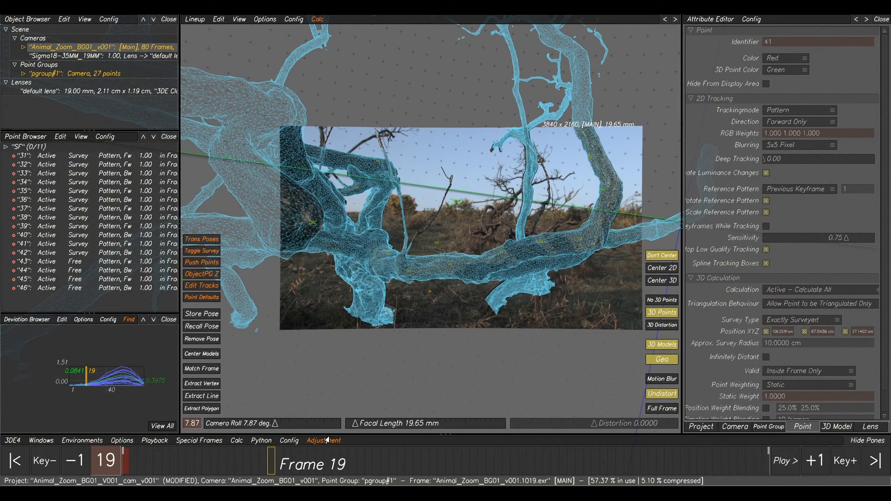
Step: Play back the shot to check the model's alignment, enlarge the deviation graph and stop on frame 34
{"action": "key", "text": "space"}
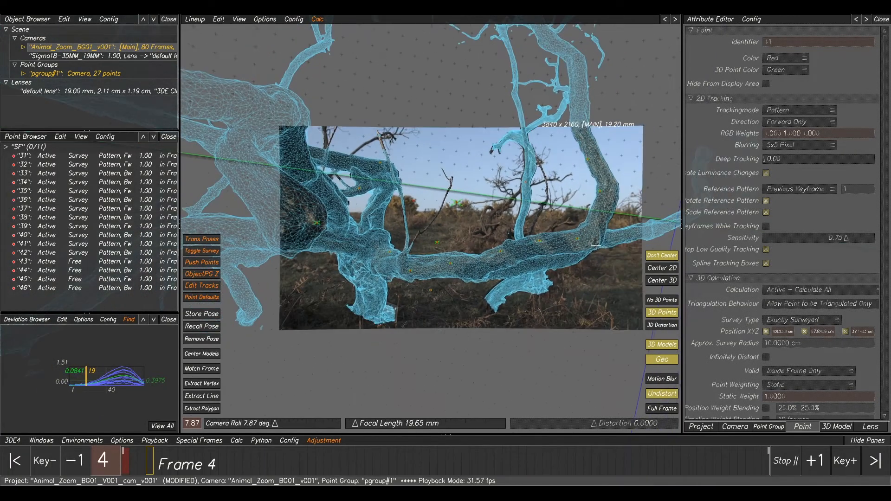
{"action": "right_click_drag", "start_coordinate": [99, 394], "coordinate": [76, 376]}
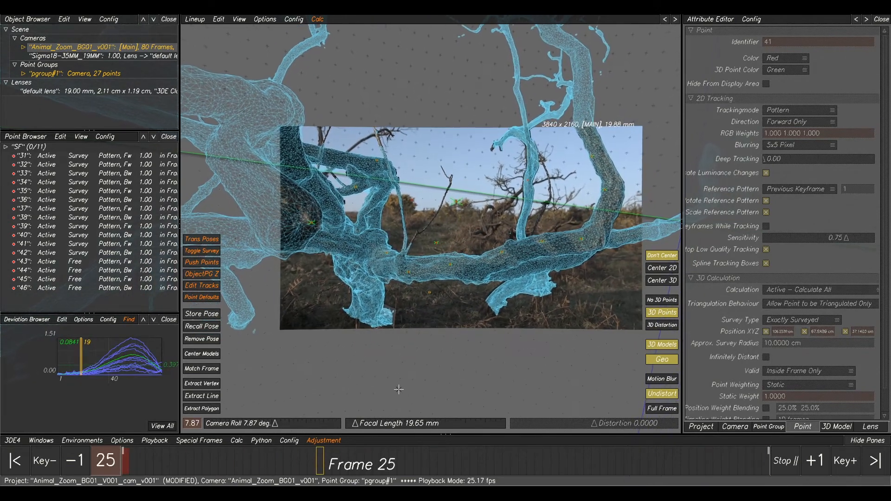
{"action": "key", "text": "space"}
{"action": "left_click_drag", "start_coordinate": [440, 470], "coordinate": [393, 464]}
Step: Restore the curve editor and remove all old parameters from the Parameter Adjustment window
{"action": "mouse_move", "coordinate": [376, 495]}
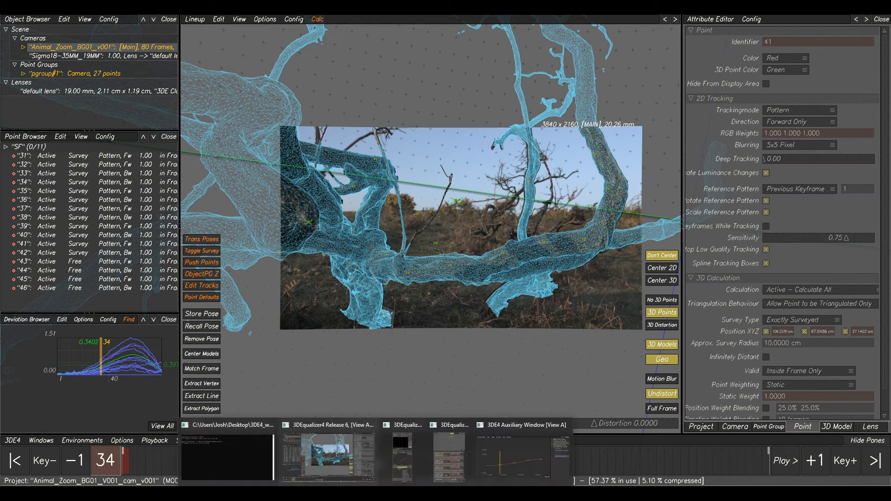
{"action": "left_click", "coordinate": [511, 460]}
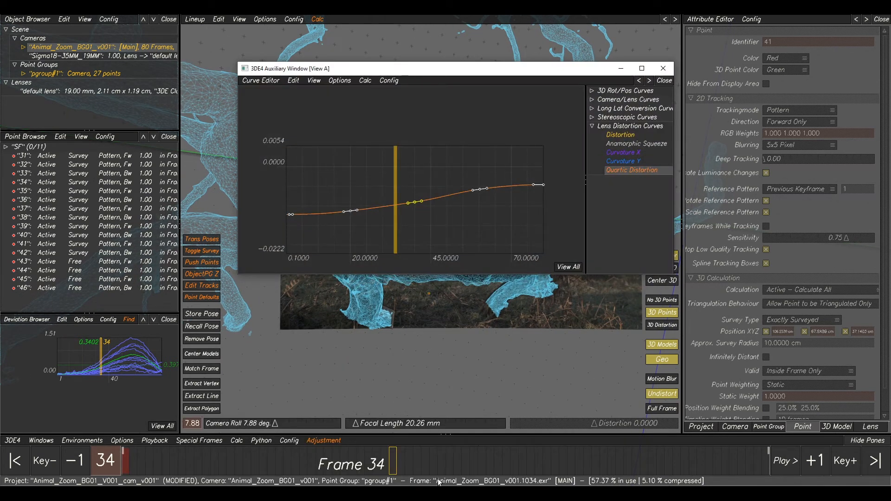
{"action": "mouse_move", "coordinate": [427, 494]}
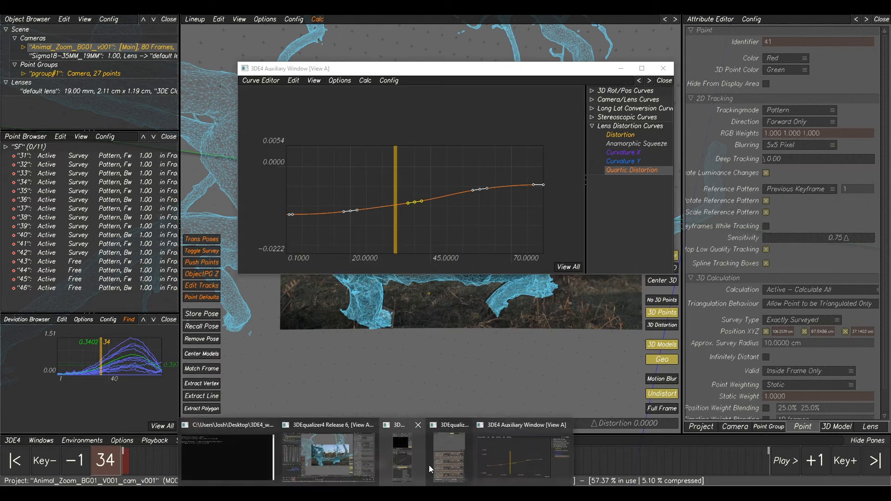
{"action": "left_click", "coordinate": [443, 464]}
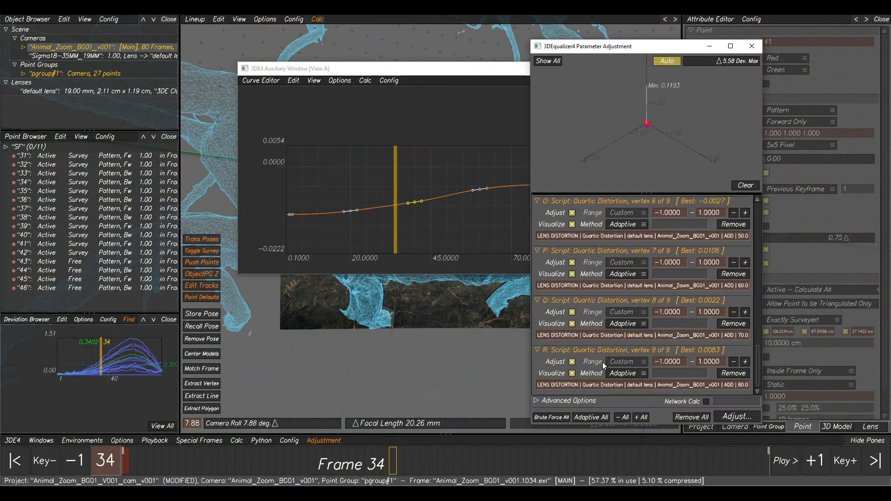
{"action": "left_click", "coordinate": [691, 417]}
{"action": "left_click_drag", "start_coordinate": [645, 42], "coordinate": [725, 45]}
Step: Compare the Distortion and Quartic Distortion curves, and select all keys on the Distortion curve
{"action": "middle_click_drag", "start_coordinate": [544, 126], "coordinate": [568, 108]}
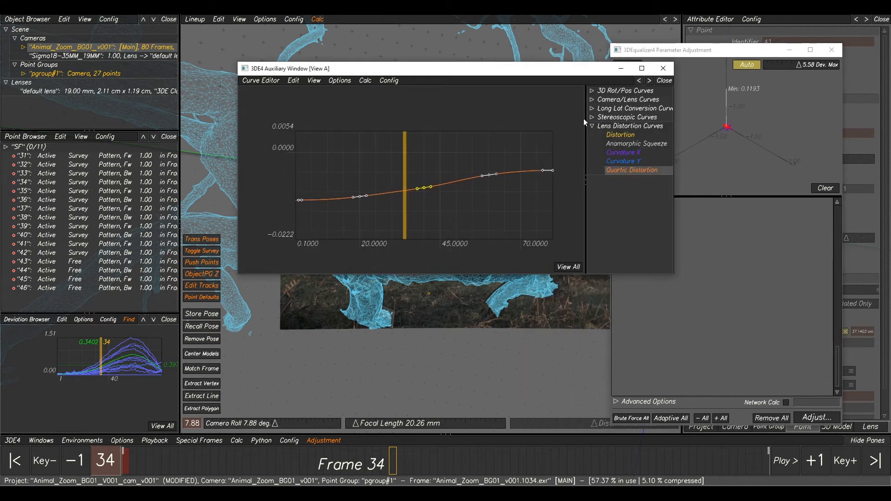
{"action": "left_click", "coordinate": [617, 135]}
{"action": "middle_click_drag", "start_coordinate": [488, 173], "coordinate": [486, 226]}
{"action": "right_click_drag", "start_coordinate": [485, 226], "coordinate": [429, 165]}
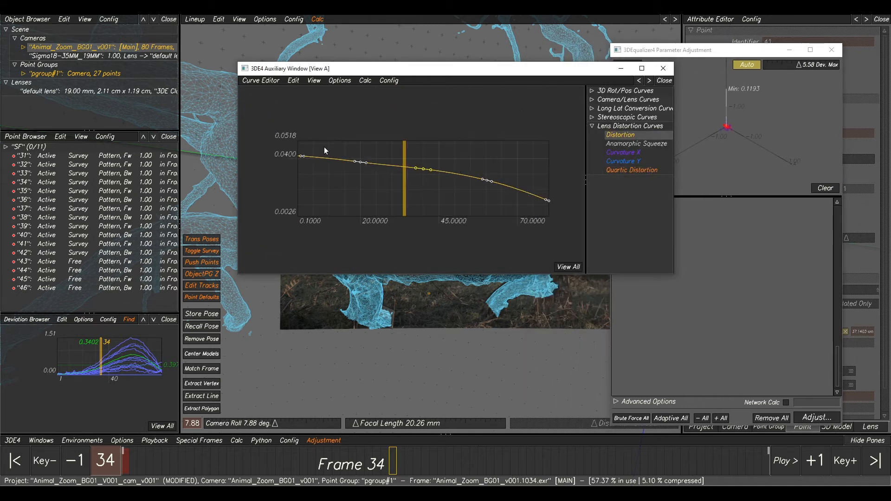
{"action": "left_click", "coordinate": [607, 171]}
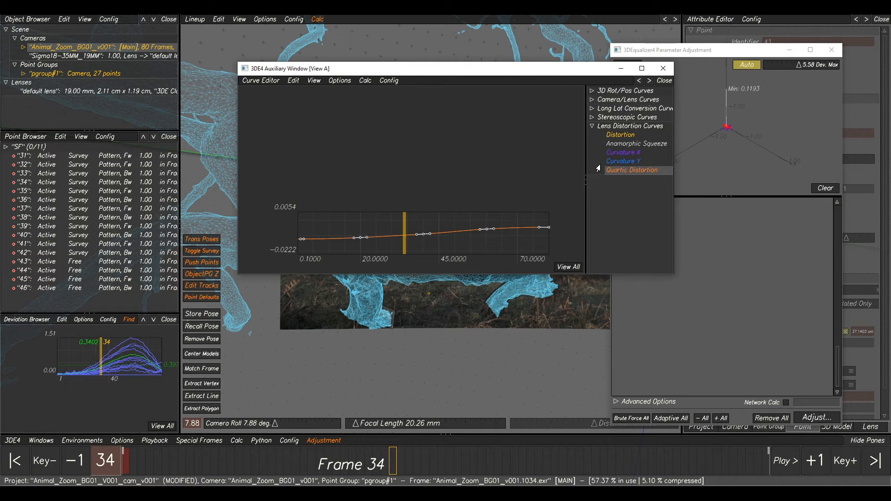
{"action": "left_click", "coordinate": [625, 137]}
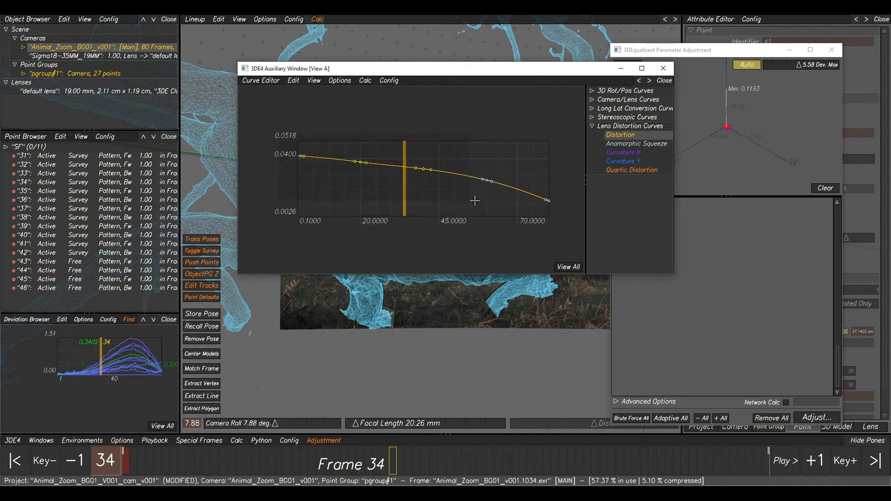
Step: Set up a curve vertices adjustment for the selected Distortion keys with a range from -1 to 1
{"action": "left_click", "coordinate": [323, 441]}
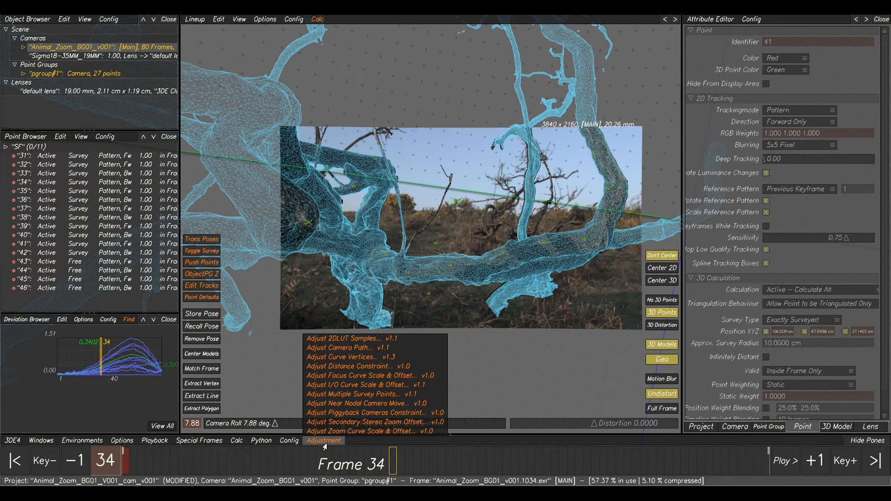
{"action": "left_click", "coordinate": [351, 358]}
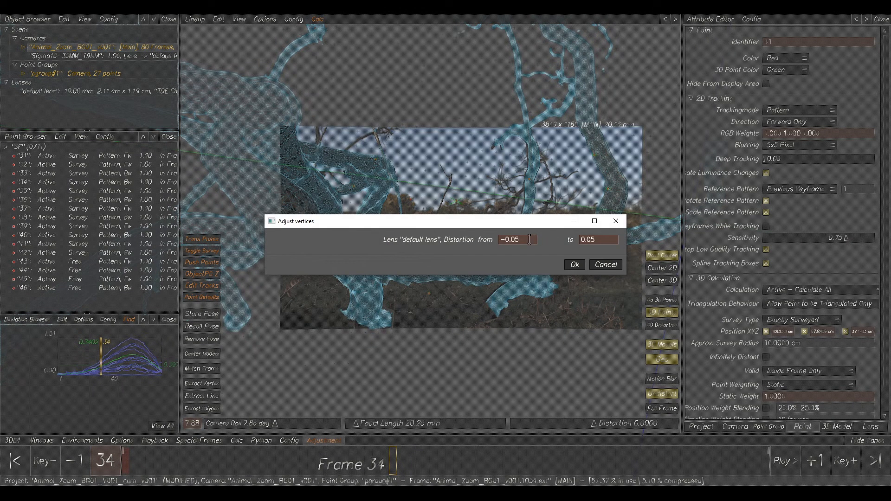
{"action": "left_click_drag", "start_coordinate": [524, 239], "coordinate": [506, 236]}
{"action": "type", "text": "1"}
{"action": "key", "text": "Tab"}
{"action": "type", "text": "1"}
{"action": "left_click", "coordinate": [574, 264]}
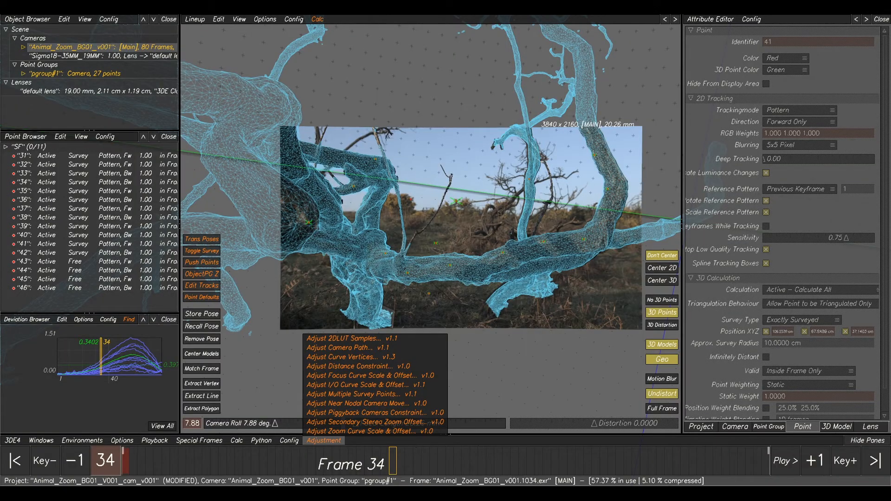
Step: Set all Distortion vertex parameters to the adaptive method and run the parameter adjustment
{"action": "left_click", "coordinate": [448, 457]}
{"action": "left_click", "coordinate": [668, 419]}
{"action": "left_click", "coordinate": [810, 417]}
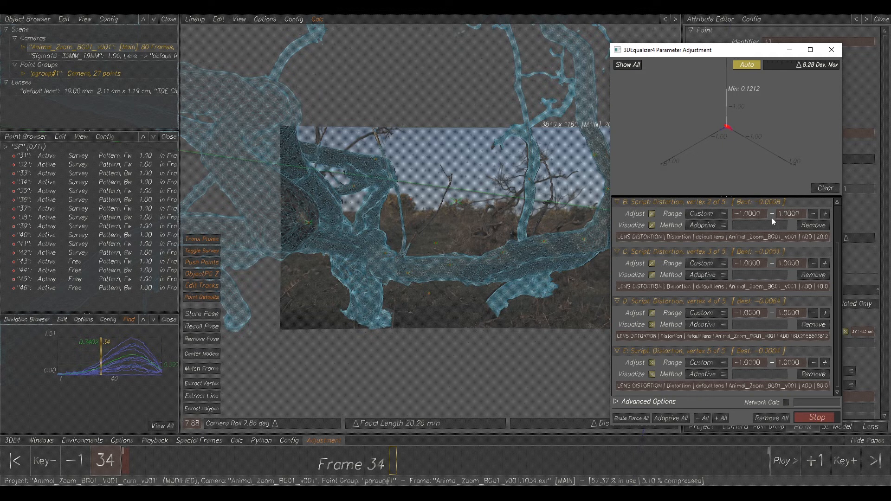
{"action": "left_click", "coordinate": [781, 255]}
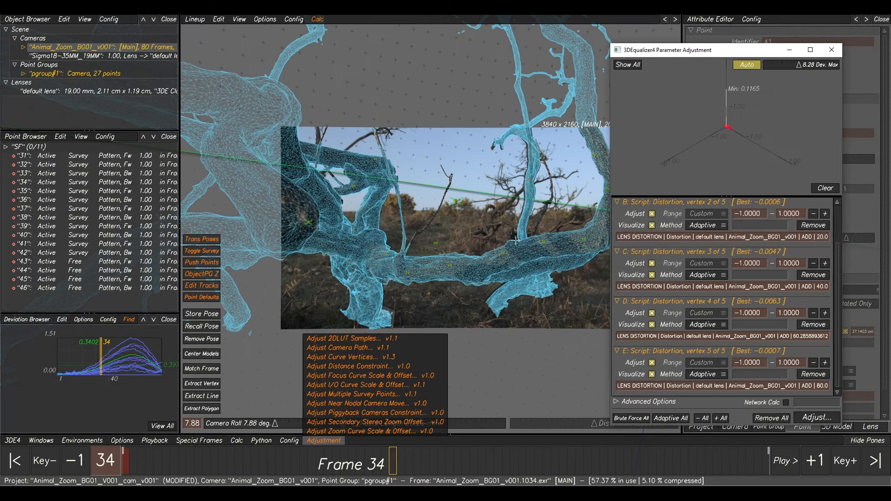
Step: Recalculate the whole solve with the adjusted Distortion curve, accept the result and play back the shot
{"action": "left_click", "coordinate": [526, 239]}
{"action": "key", "text": "alt+c"}
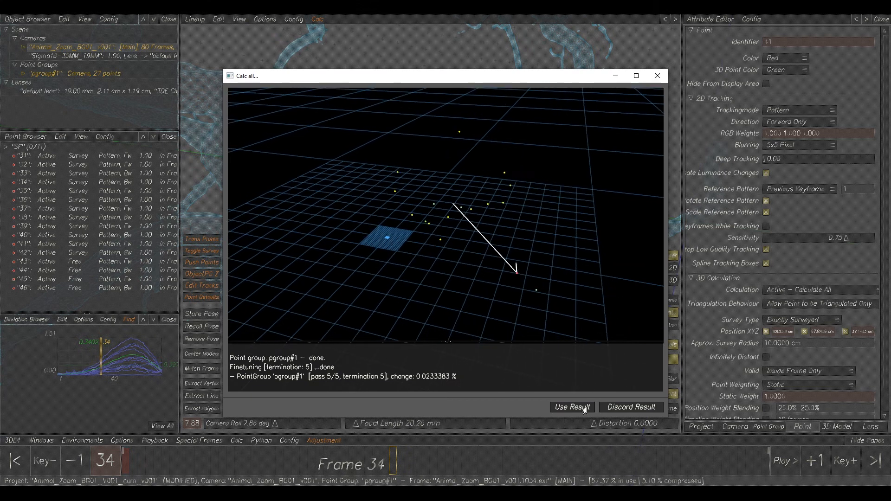
{"action": "left_click", "coordinate": [583, 407]}
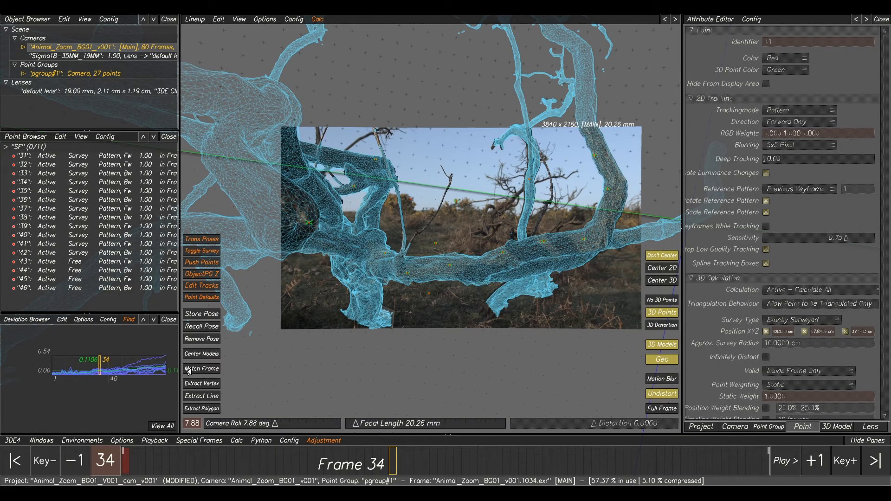
{"action": "key", "text": "space"}
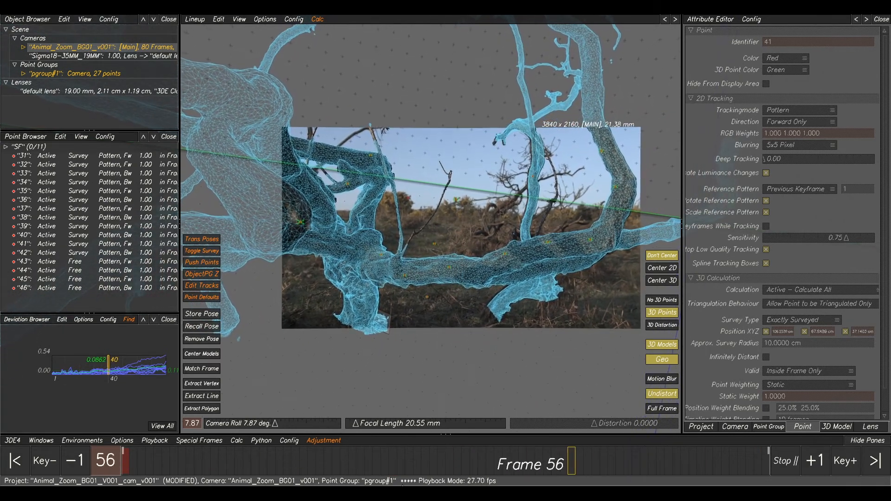
{"action": "key", "text": "space"}
Step: Reopen the curve editor and compare the shapes of the Distortion and Quartic Distortion curves
{"action": "mouse_move", "coordinate": [475, 479]}
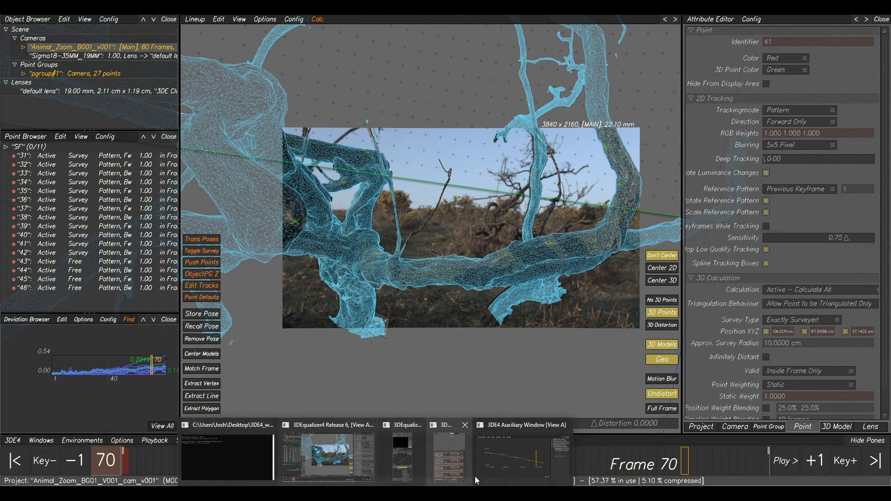
{"action": "left_click", "coordinate": [503, 448]}
{"action": "right_click_drag", "start_coordinate": [476, 252], "coordinate": [465, 223]}
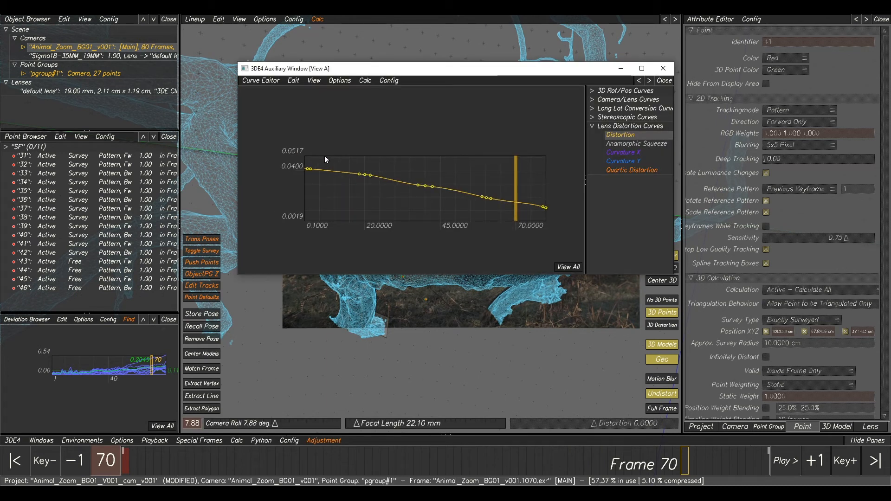
{"action": "middle_click_drag", "start_coordinate": [526, 189], "coordinate": [493, 190]}
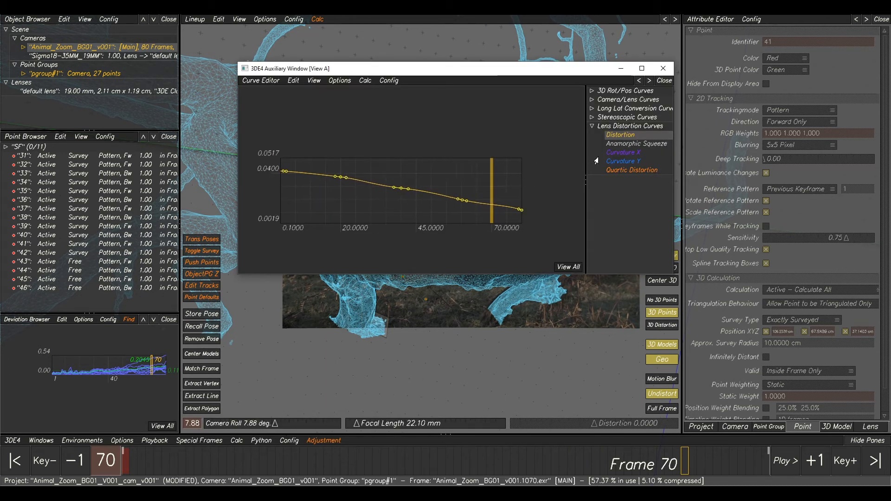
{"action": "left_click", "coordinate": [624, 170]}
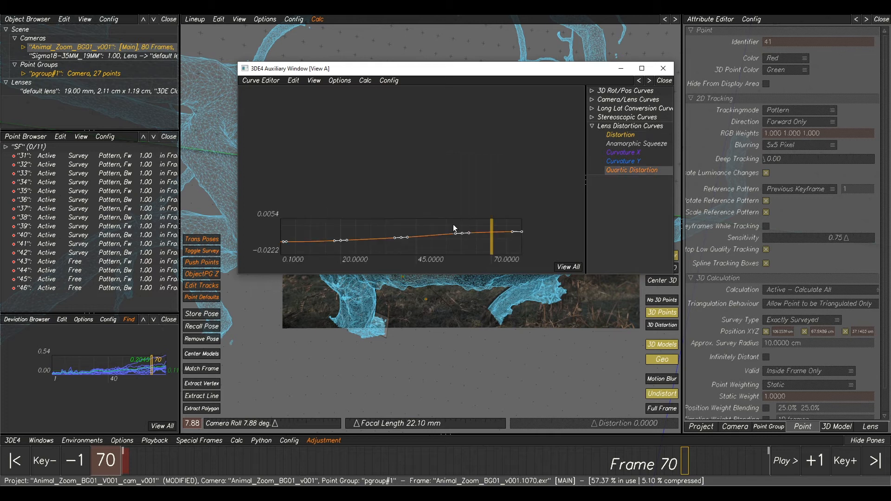
{"action": "middle_click_drag", "start_coordinate": [453, 228], "coordinate": [513, 182]}
{"action": "left_click", "coordinate": [615, 135]}
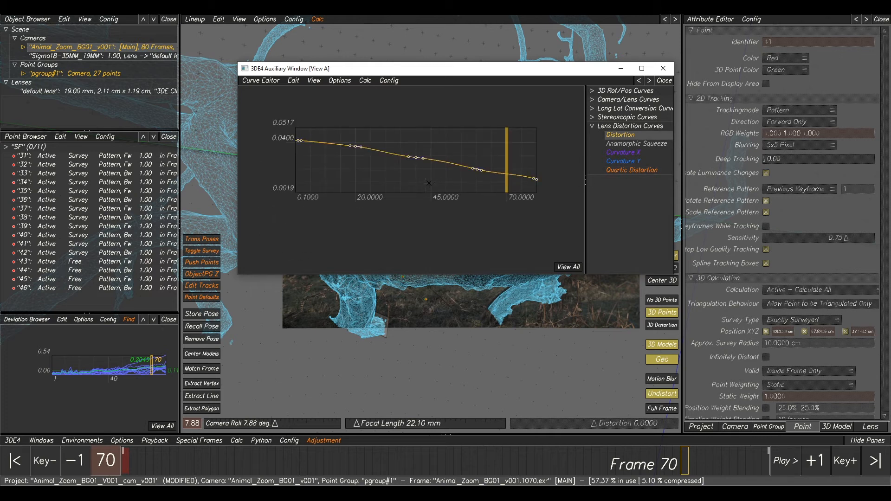
Step: Select all keys on the Quartic Distortion curve and remove all parameters from the Parameter Adjustment window
{"action": "left_click", "coordinate": [622, 170]}
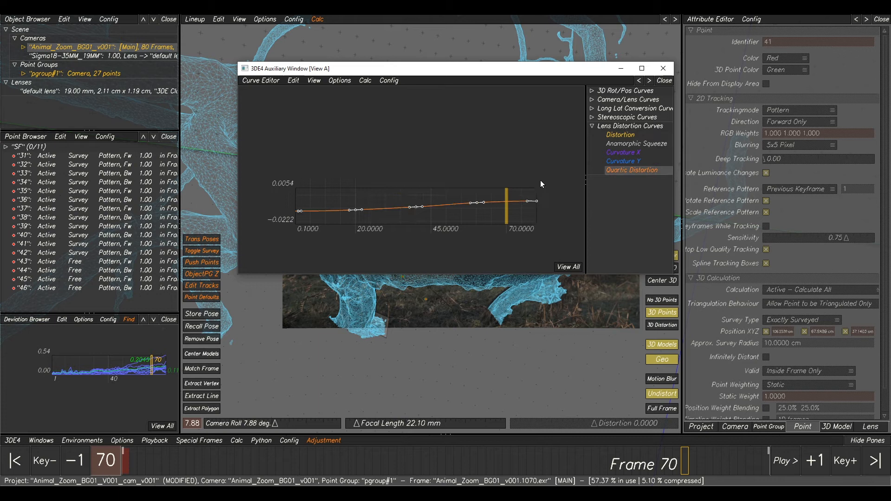
{"action": "key", "text": "ctrl+a"}
{"action": "left_click", "coordinate": [415, 482]}
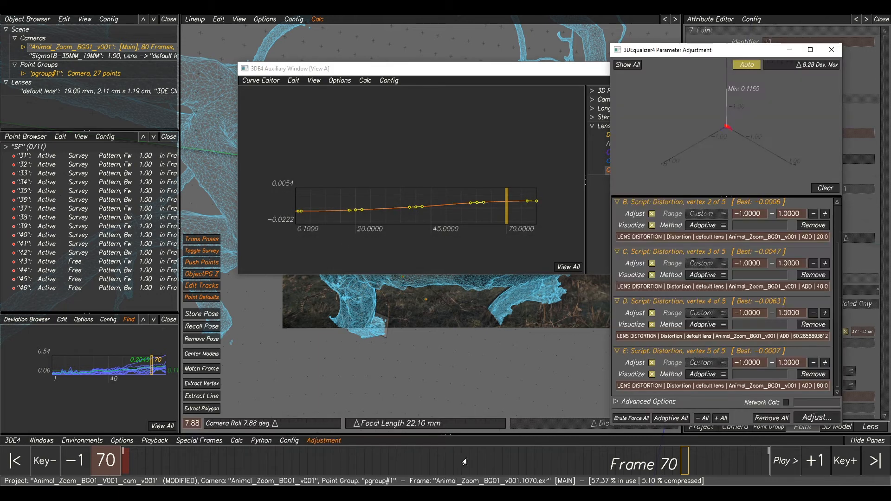
{"action": "left_click", "coordinate": [762, 420]}
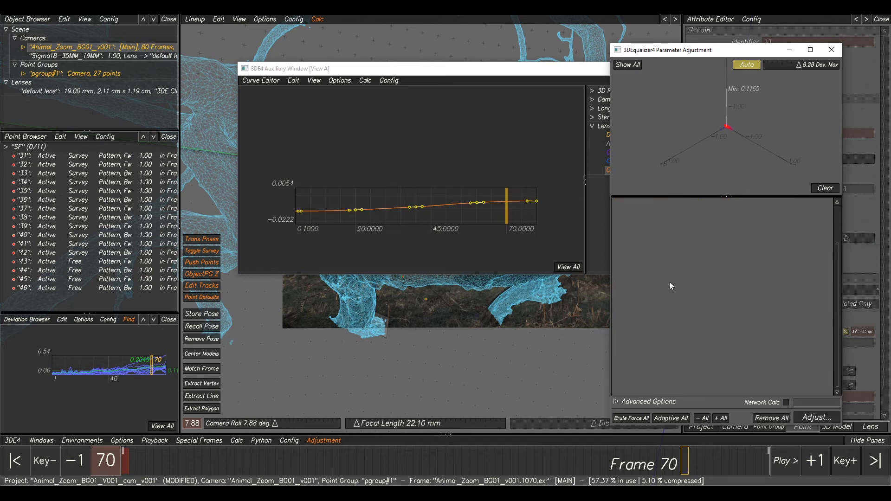
Step: Set up a curve vertices adjustment for the Quartic Distortion keys from -1 to 1 and bring up the Parameter Adjustment window
{"action": "left_click", "coordinate": [321, 444]}
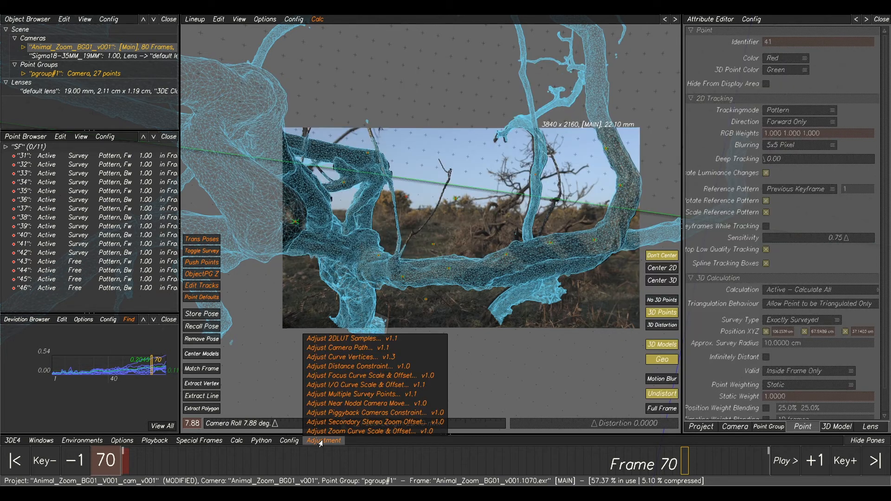
{"action": "left_click", "coordinate": [346, 357]}
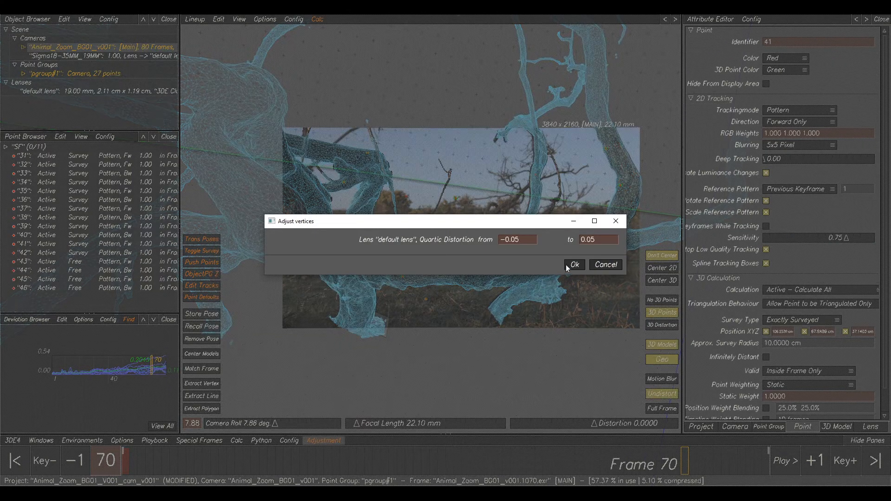
{"action": "left_click_drag", "start_coordinate": [527, 241], "coordinate": [502, 240]}
{"action": "type", "text": "1"}
{"action": "key", "text": "Tab"}
{"action": "type", "text": "1"}
{"action": "left_click", "coordinate": [575, 264]}
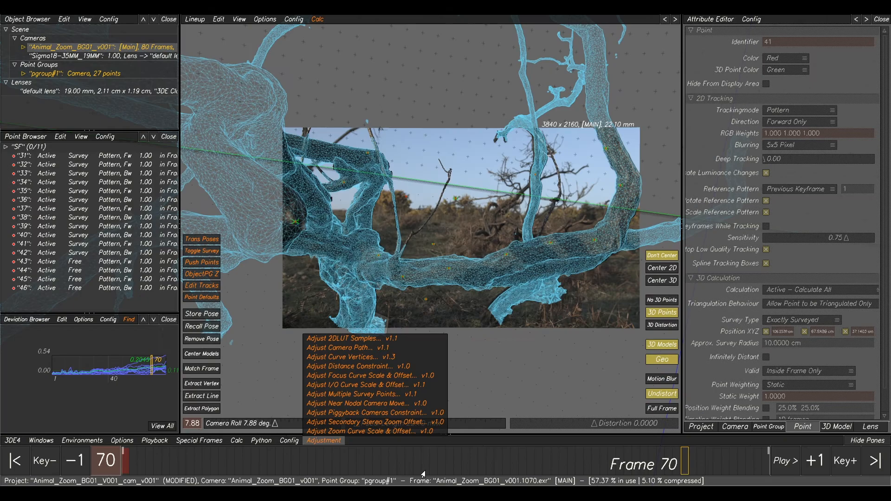
{"action": "mouse_move", "coordinate": [375, 493]}
{"action": "left_click", "coordinate": [444, 453]}
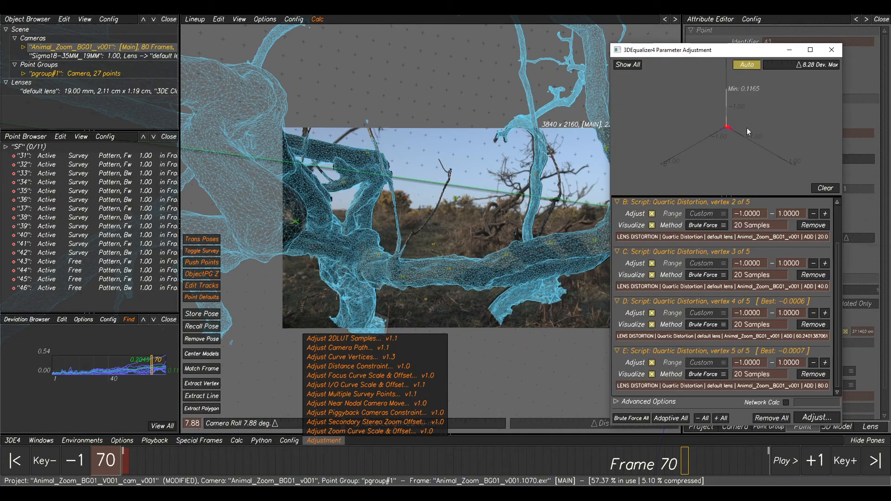
Step: Re-run the adjustment of all Quartic Distortion vertices with the Adaptive method and accept a full recalculation of the solve
{"action": "left_click", "coordinate": [822, 188]}
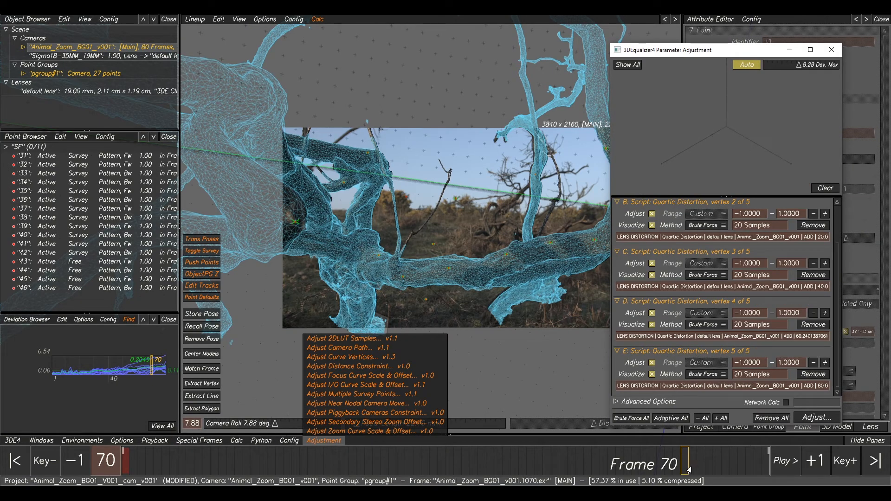
{"action": "left_click", "coordinate": [672, 418]}
{"action": "left_click", "coordinate": [806, 419]}
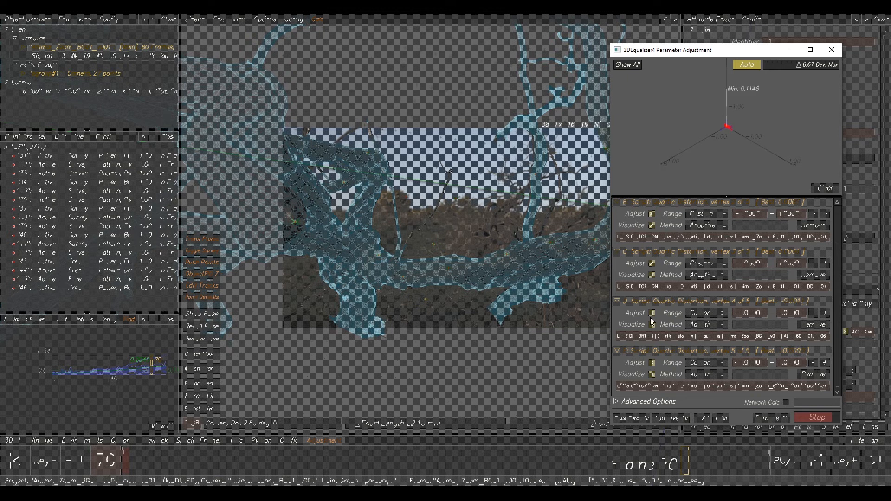
{"action": "left_click", "coordinate": [777, 254]}
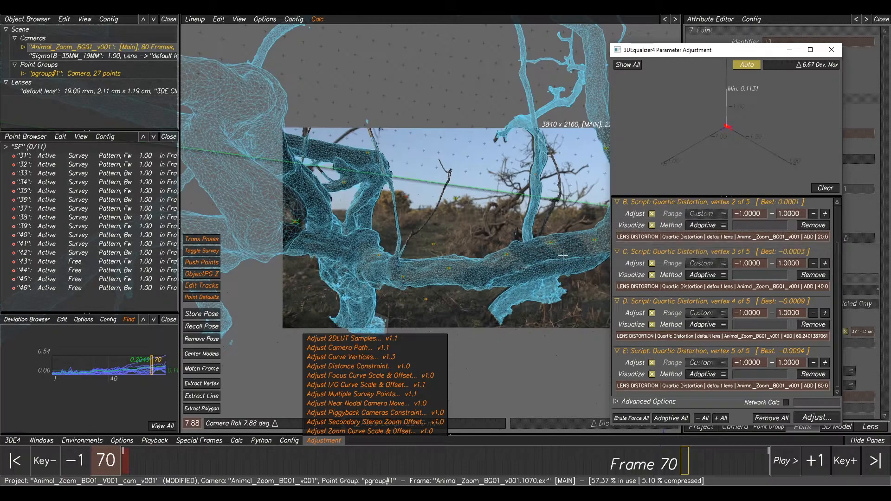
{"action": "key", "text": "alt+c"}
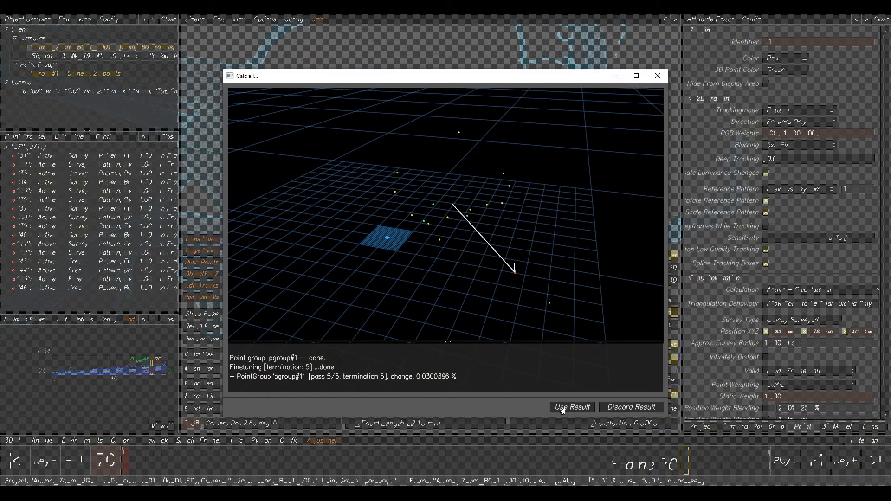
{"action": "left_click", "coordinate": [557, 407]}
Step: Select points 35 and 39 by their high deviation curves and set their survey type to Approximately Surveyed
{"action": "middle_click_drag", "start_coordinate": [145, 373], "coordinate": [122, 375]}
{"action": "right_click_drag", "start_coordinate": [122, 375], "coordinate": [126, 383]}
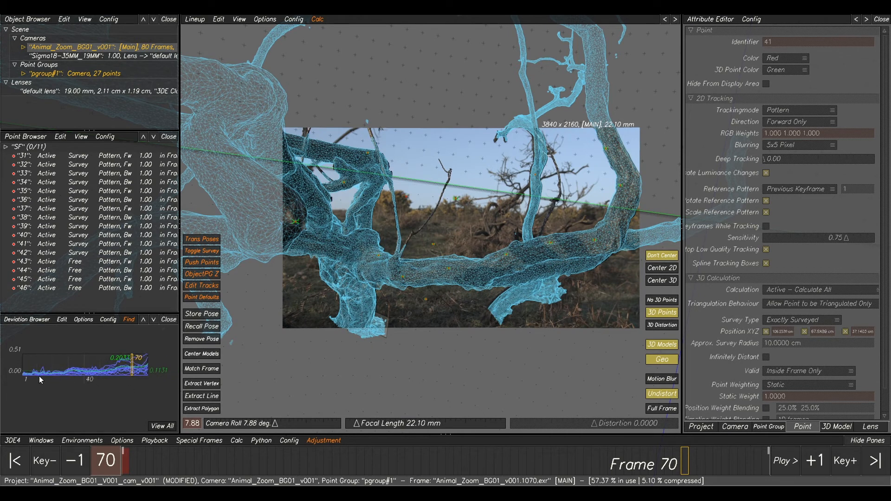
{"action": "left_click", "coordinate": [131, 364]}
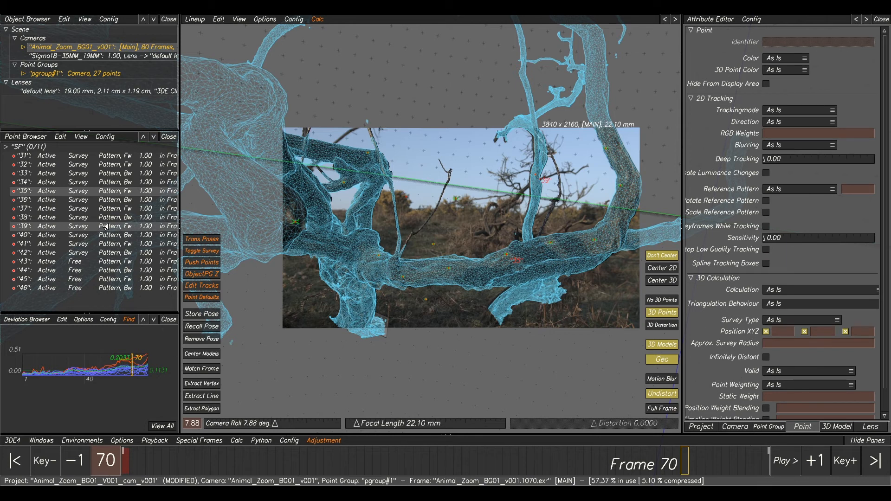
{"action": "right_click", "coordinate": [87, 232]}
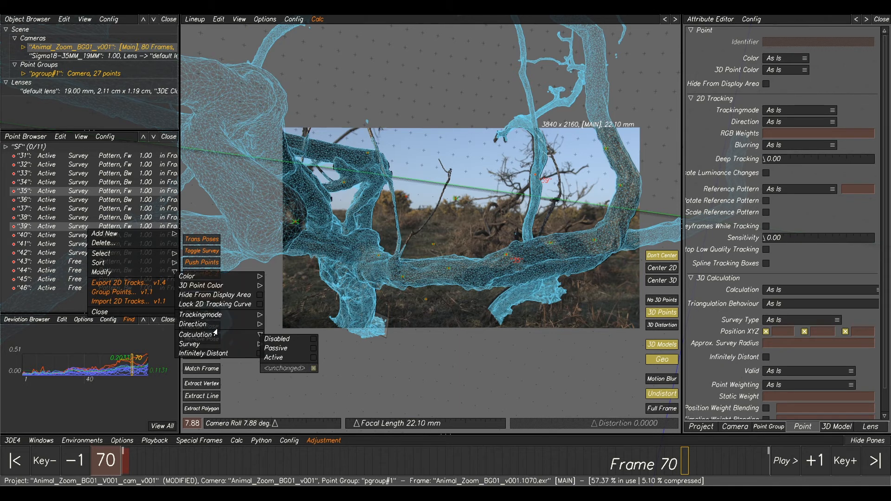
{"action": "mouse_move", "coordinate": [208, 344]}
{"action": "left_click", "coordinate": [274, 360]}
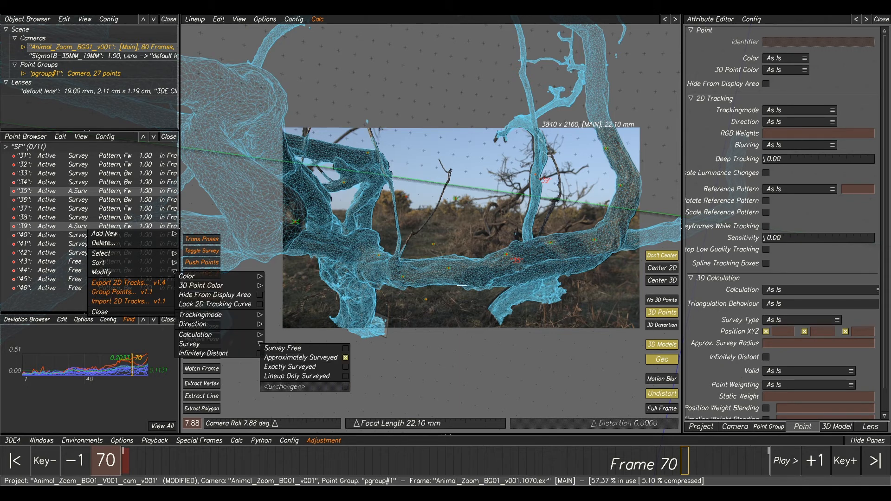
Step: Recalculate the whole solve with the approximately surveyed points, accept the result and deselect the points
{"action": "key", "text": "alt+c"}
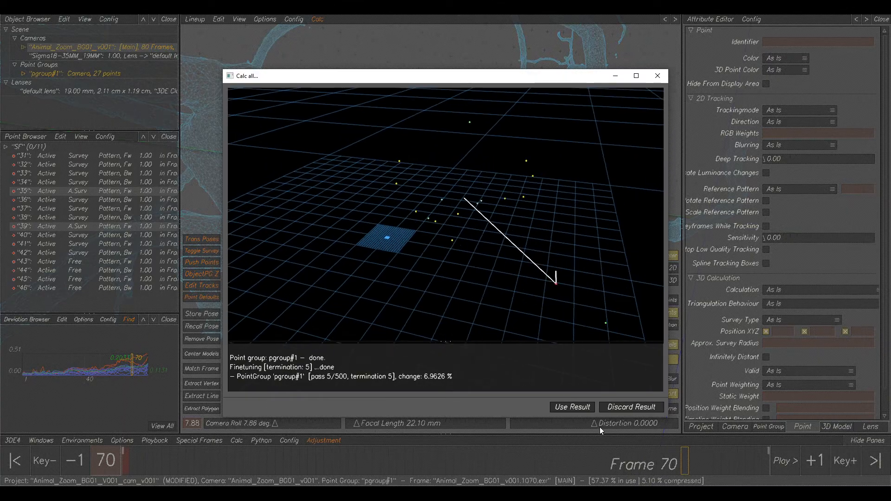
{"action": "left_click", "coordinate": [572, 407]}
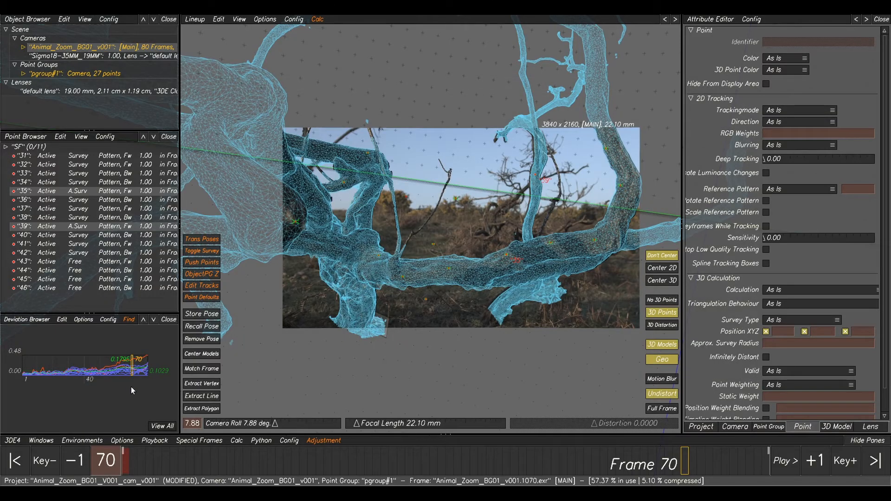
{"action": "left_click", "coordinate": [448, 367]}
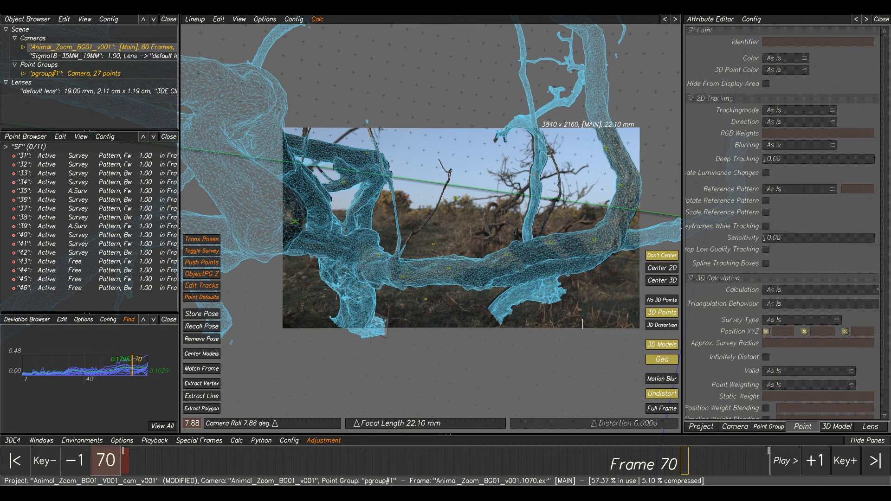
Step: Play back the shot and check up close how the tree model sticks to the plate, ending on frame 34
{"action": "key", "text": "space"}
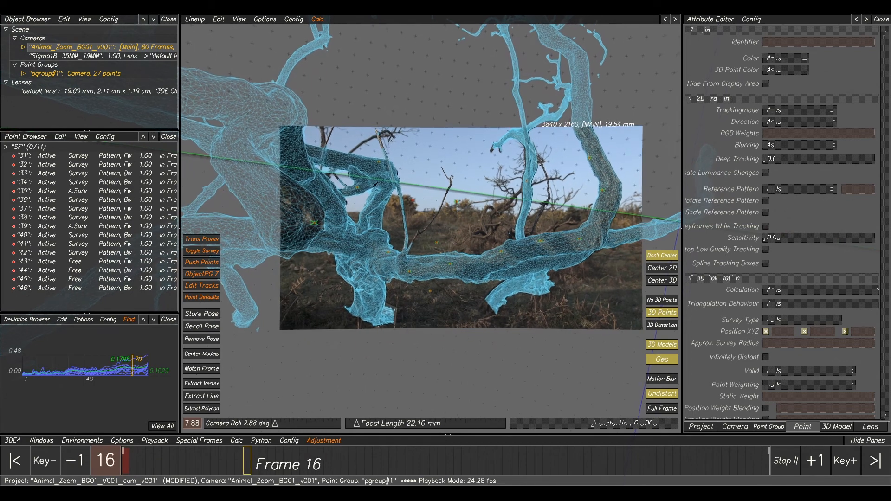
{"action": "scroll", "coordinate": [488, 293], "scroll_direction": "up", "scroll_amount": 3}
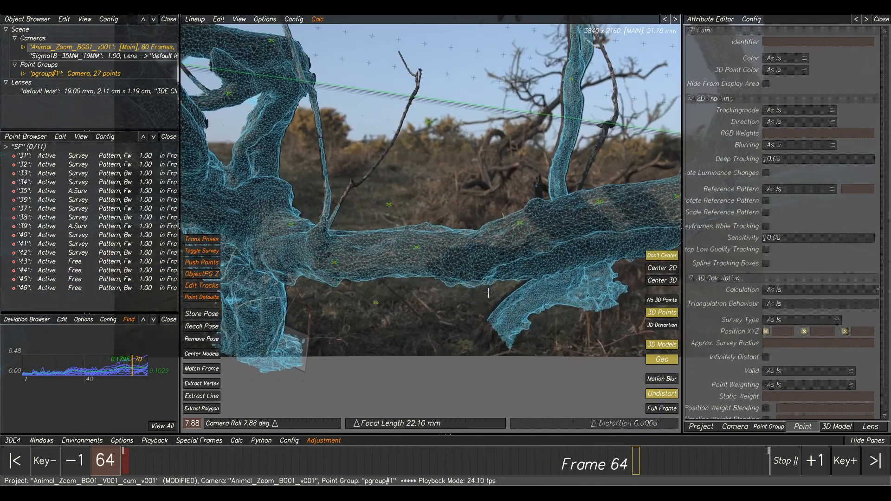
{"action": "scroll", "coordinate": [488, 293], "scroll_direction": "down", "scroll_amount": 1}
{"action": "middle_click_drag", "start_coordinate": [578, 183], "coordinate": [533, 217]}
{"action": "key", "text": "space"}
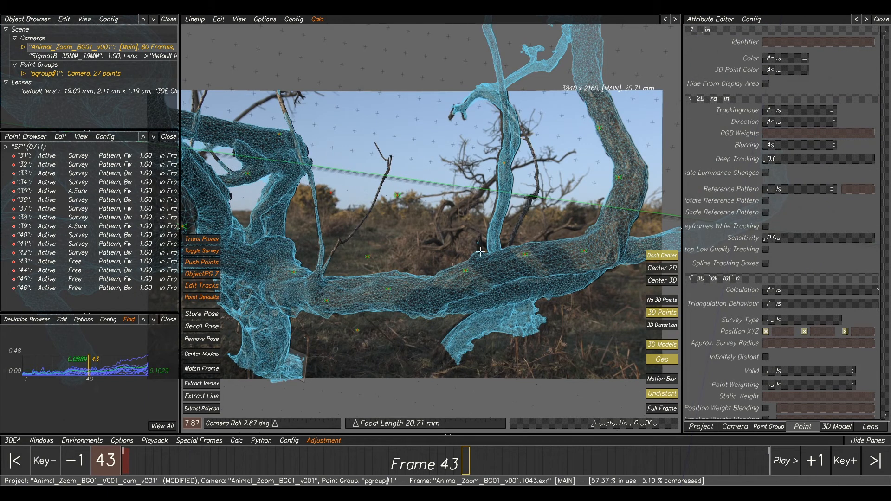
{"action": "left_click", "coordinate": [393, 461]}
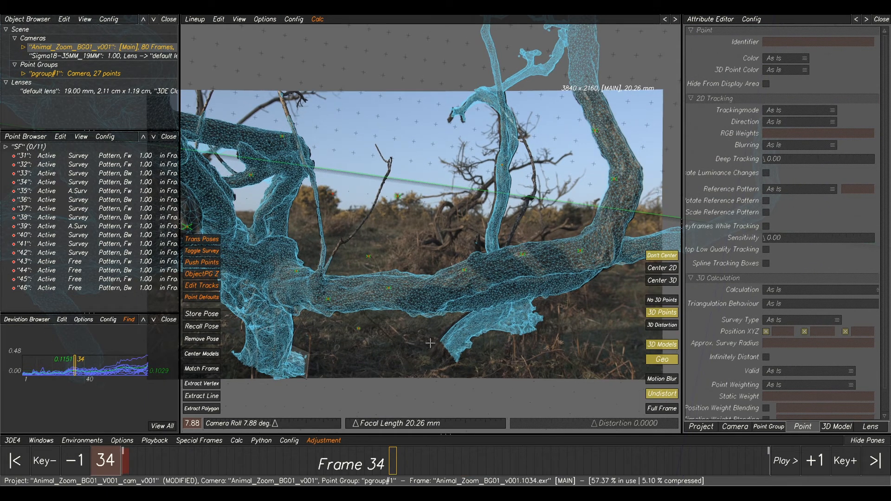
Step: Set up a Maya MEL-script export of the project with start frame 1001
{"action": "left_click", "coordinate": [14, 440]}
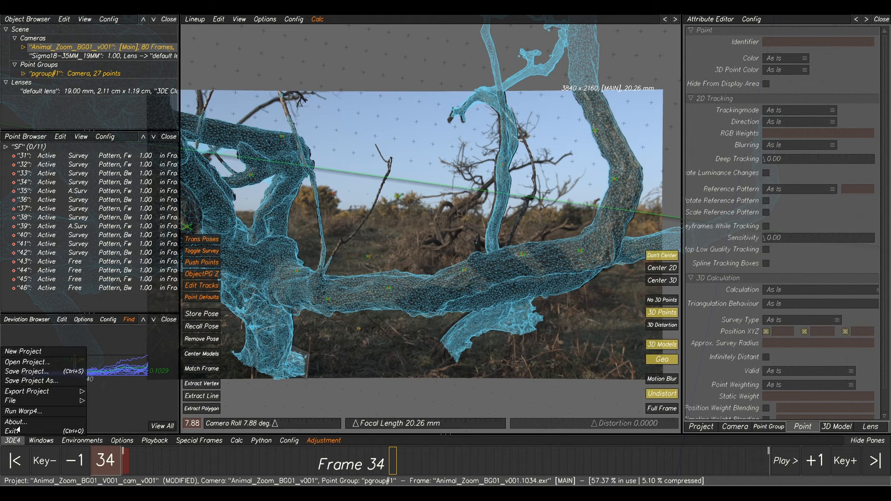
{"action": "mouse_move", "coordinate": [30, 391]}
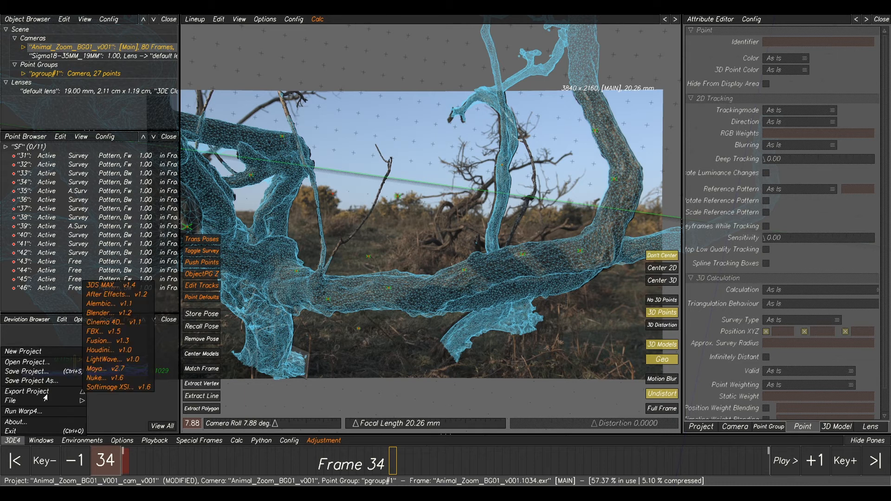
{"action": "left_click", "coordinate": [117, 370]}
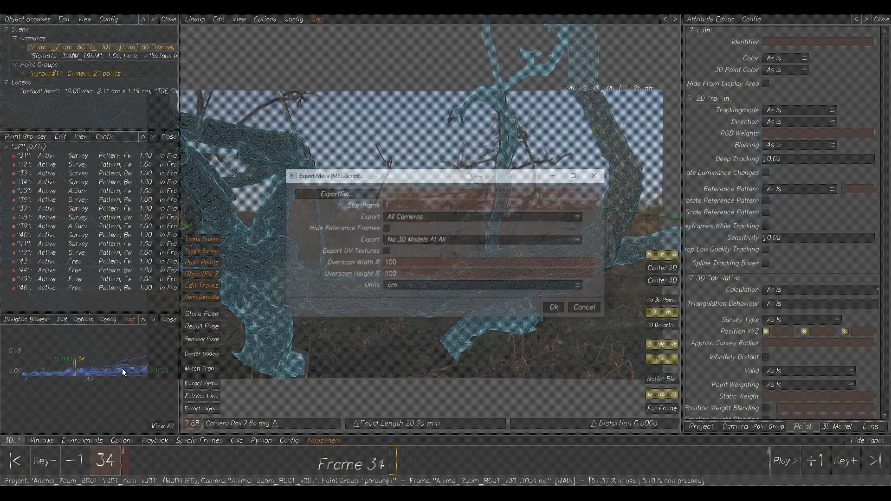
{"action": "left_click", "coordinate": [403, 205]}
{"action": "type", "text": "001"}
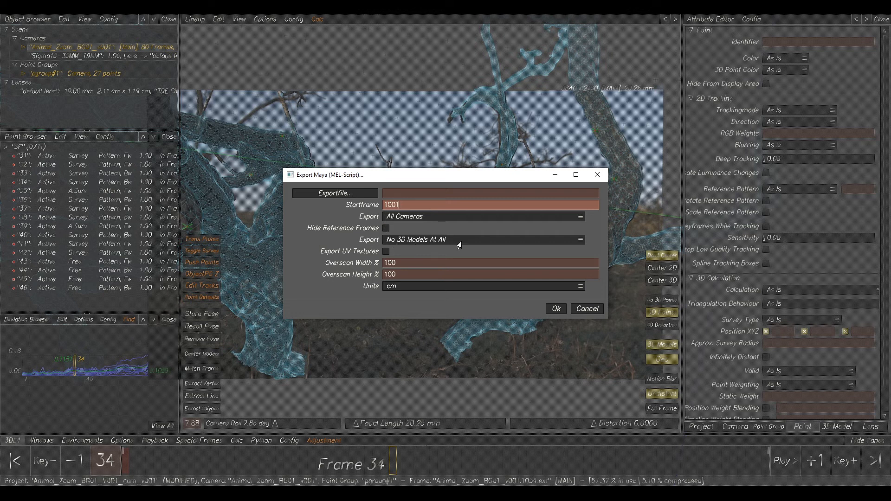
Step: Name the export file Animal_Zoom_BG01_v001_Cam_v001.mel in the MM021\tut folder and carry out the Maya export
{"action": "left_click", "coordinate": [346, 194]}
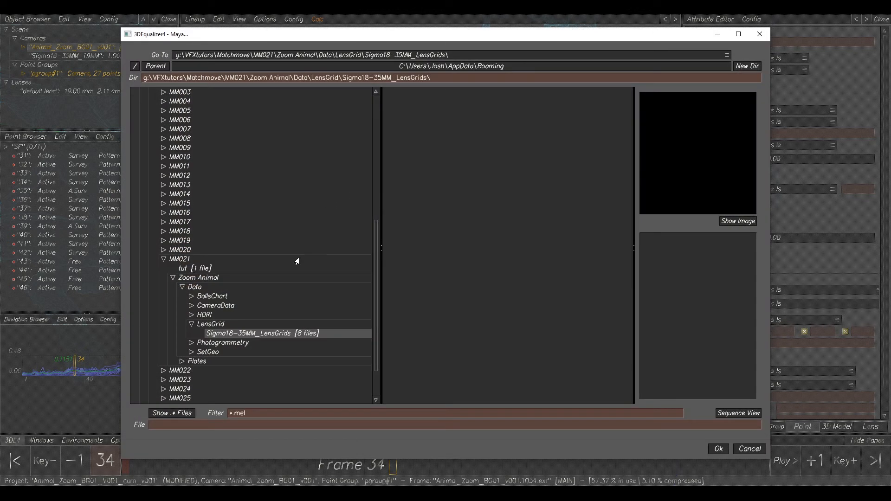
{"action": "left_click", "coordinate": [182, 287]}
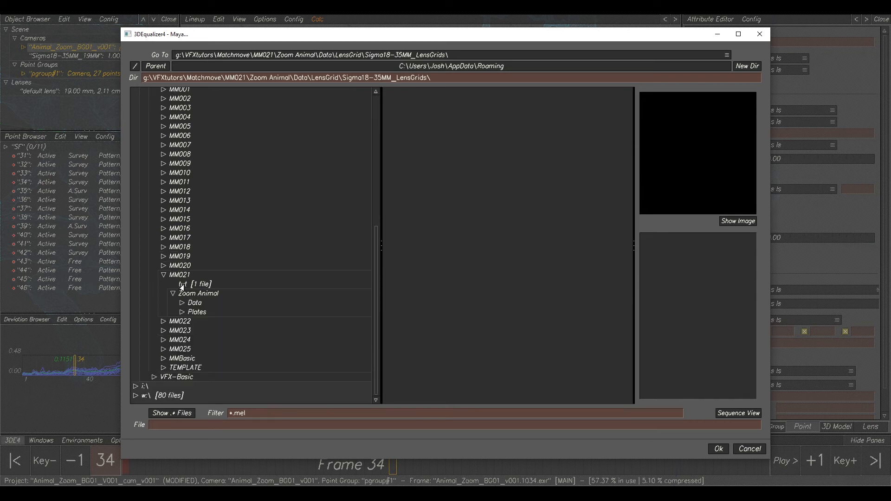
{"action": "left_click", "coordinate": [187, 284]}
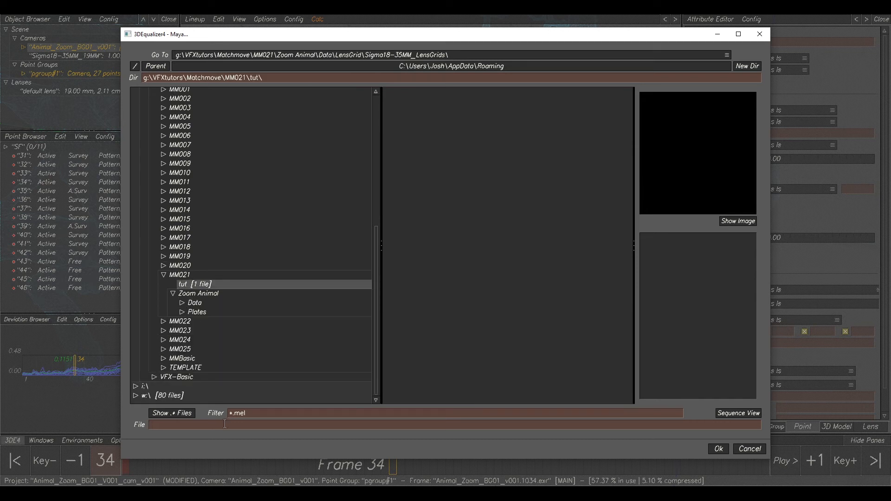
{"action": "left_click", "coordinate": [223, 426]}
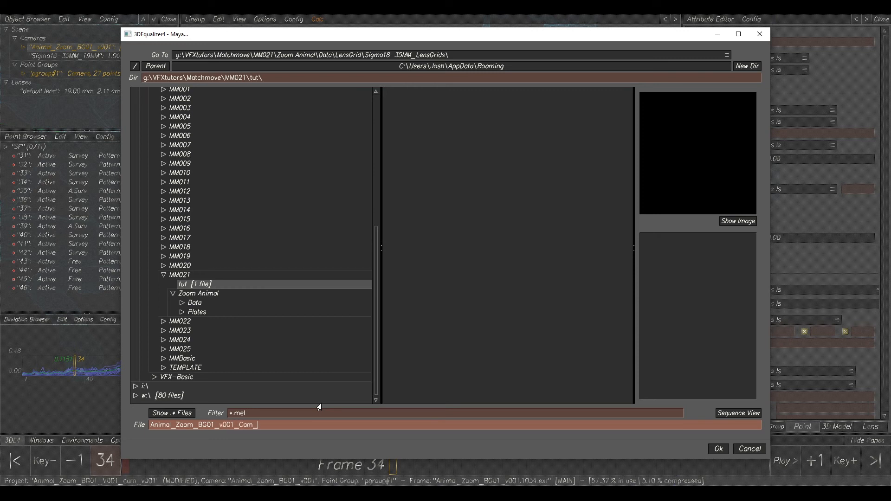
{"action": "left_click", "coordinate": [718, 449]}
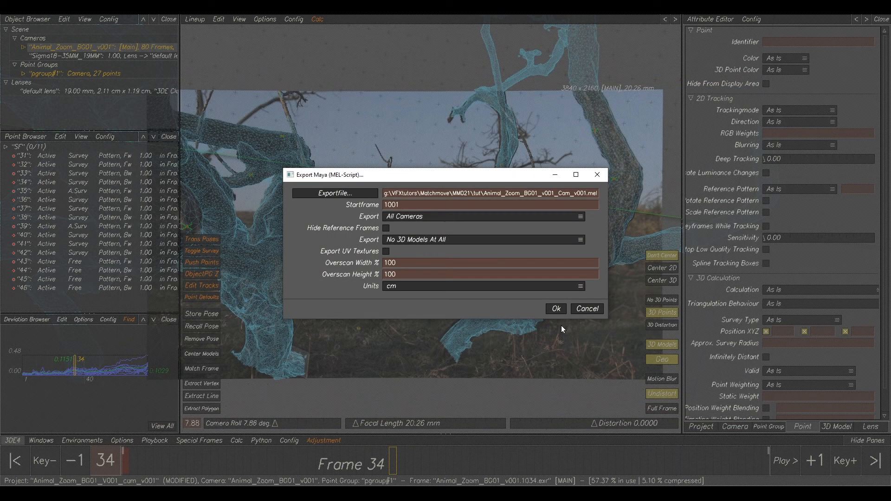
{"action": "left_click", "coordinate": [555, 310]}
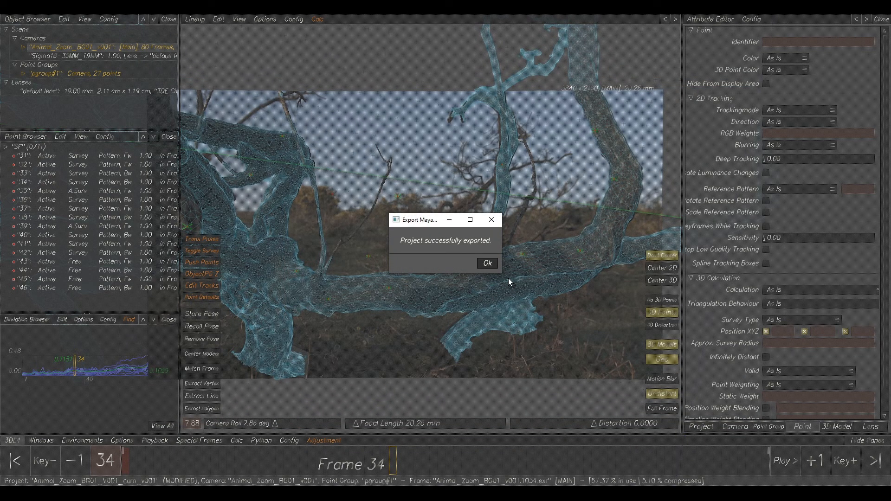
{"action": "left_click", "coordinate": [486, 264]}
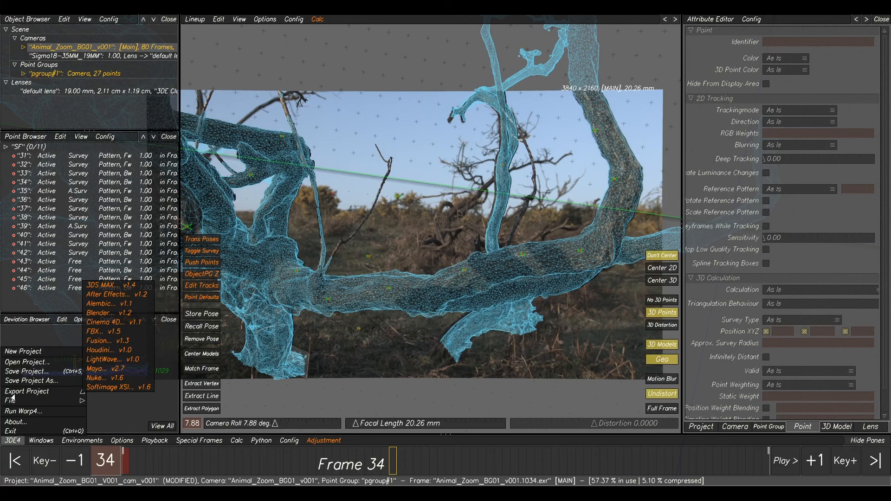
Step: Export the Nuke LD_3DE4 lens distortion node as Animal_Zoom_BG01_v001_NukeLDnode_v001.nk to the MM021\tut folder, keeping start frame 1001
{"action": "mouse_move", "coordinate": [35, 404]}
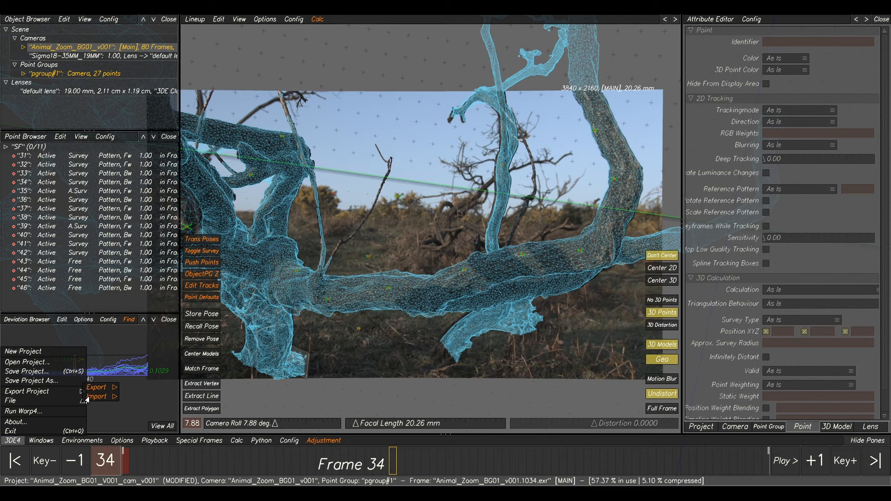
{"action": "mouse_move", "coordinate": [102, 393]}
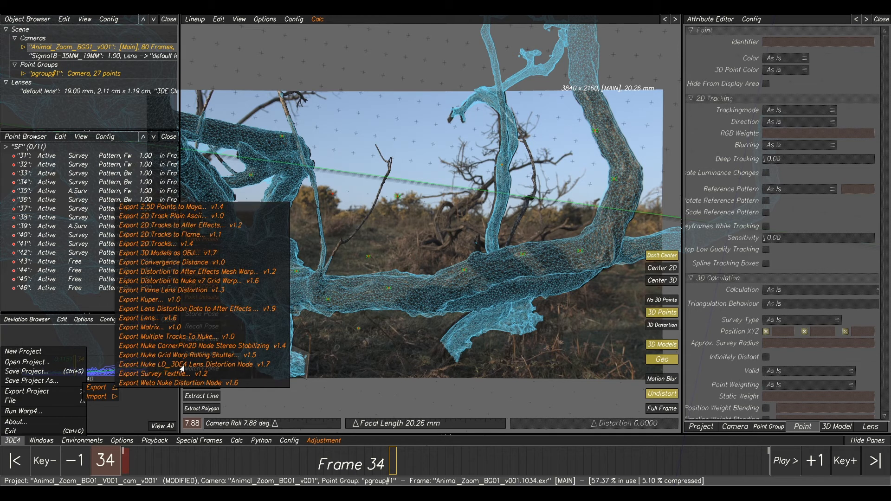
{"action": "left_click", "coordinate": [219, 367]}
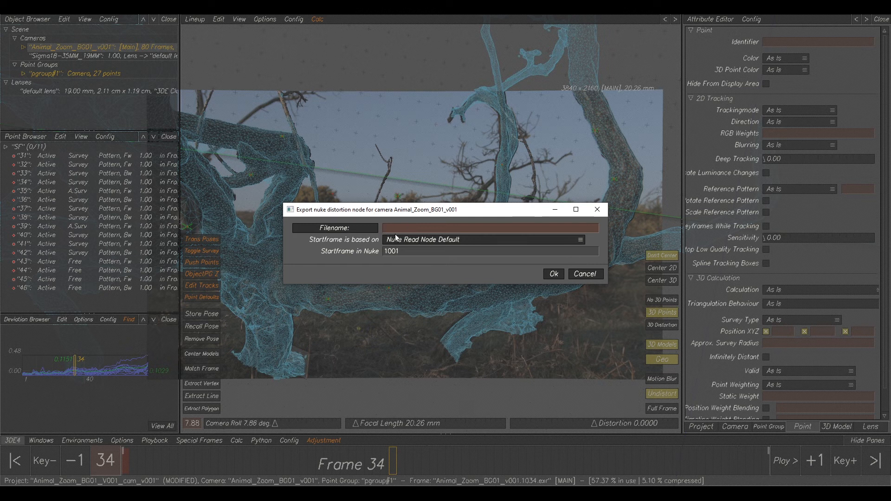
{"action": "left_click", "coordinate": [353, 230]}
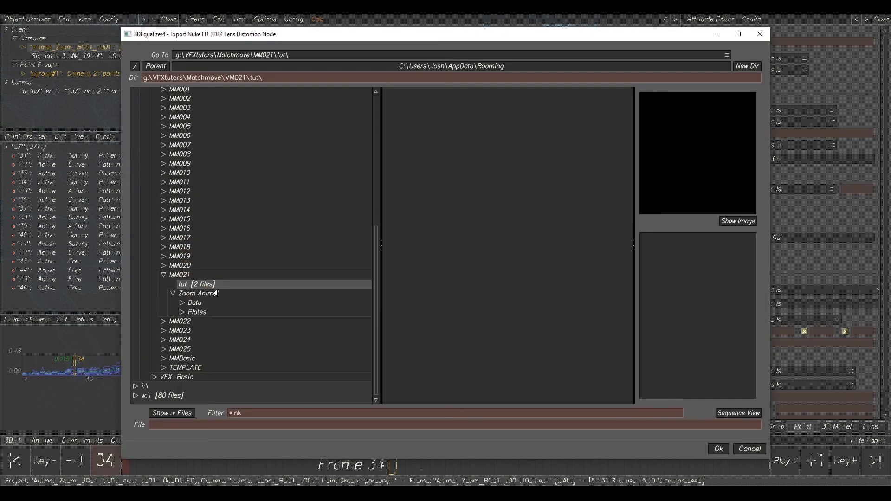
{"action": "left_click", "coordinate": [176, 425]}
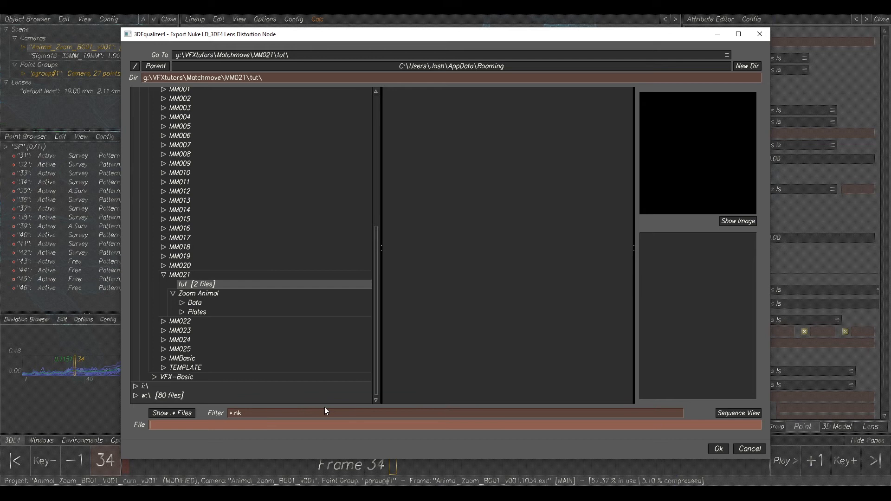
{"action": "type", "text": "Animal_Zoom_BG01_v001_NukeLDnode_v001"}
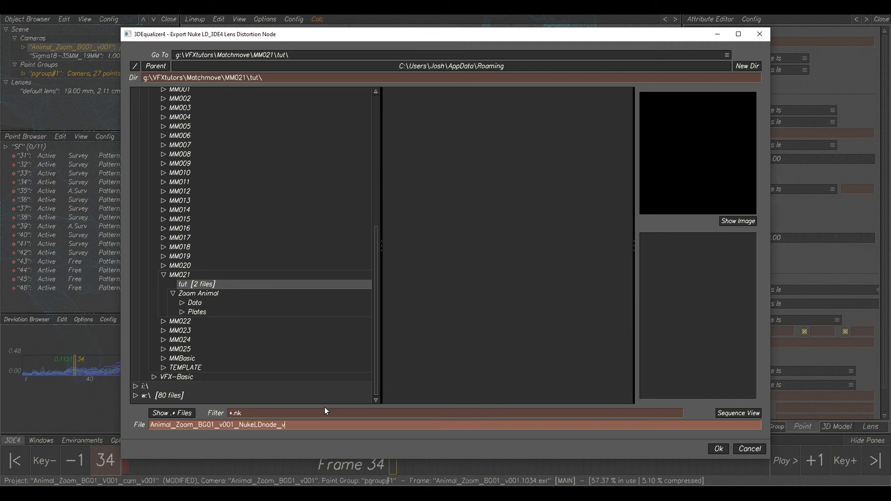
{"action": "left_click", "coordinate": [719, 448]}
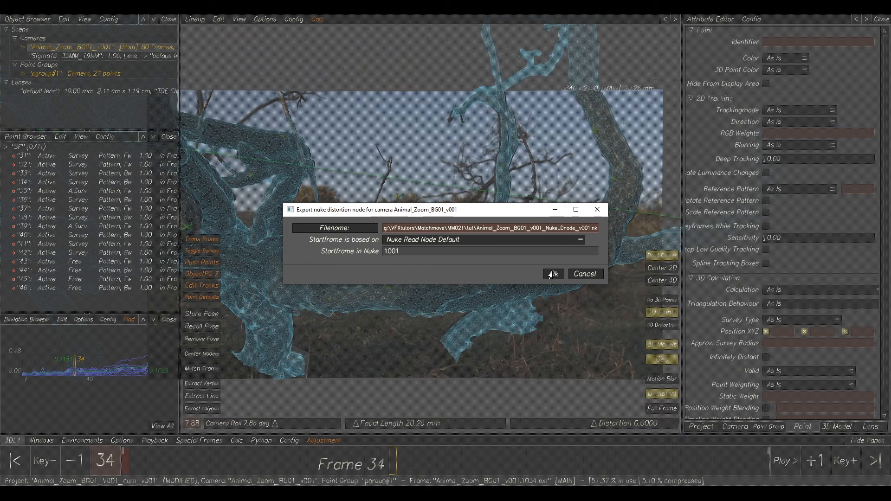
{"action": "left_click", "coordinate": [552, 274]}
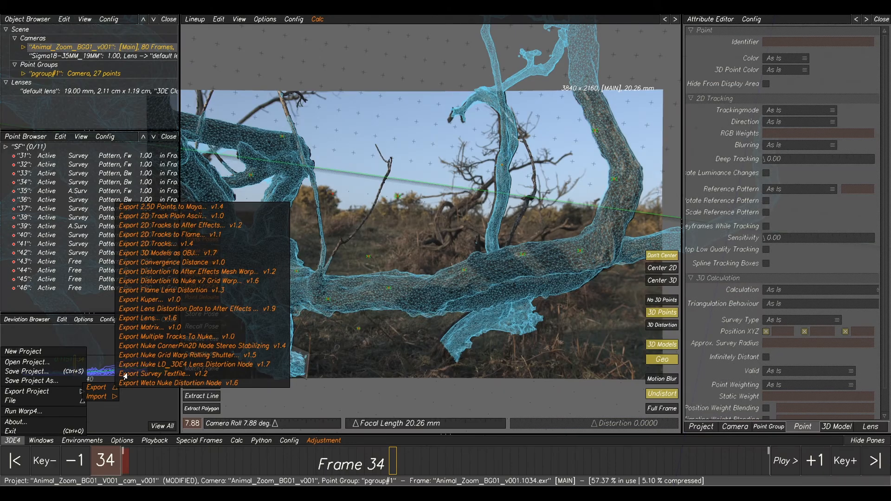
{"action": "right_click_drag", "start_coordinate": [555, 220], "coordinate": [507, 213]}
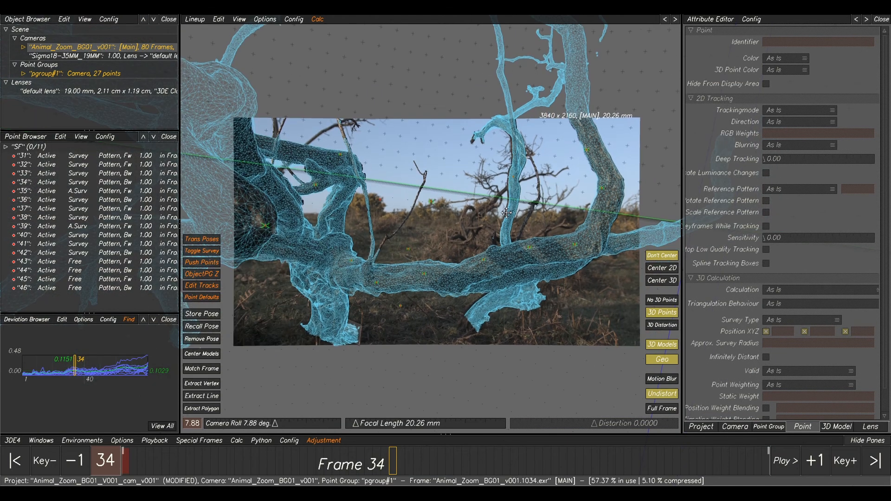
Step: Launch Warp4 for the Animal_Zoom_BG01_v001 camera and enable saving of the destination footage
{"action": "middle_click_drag", "start_coordinate": [507, 213], "coordinate": [505, 221]}
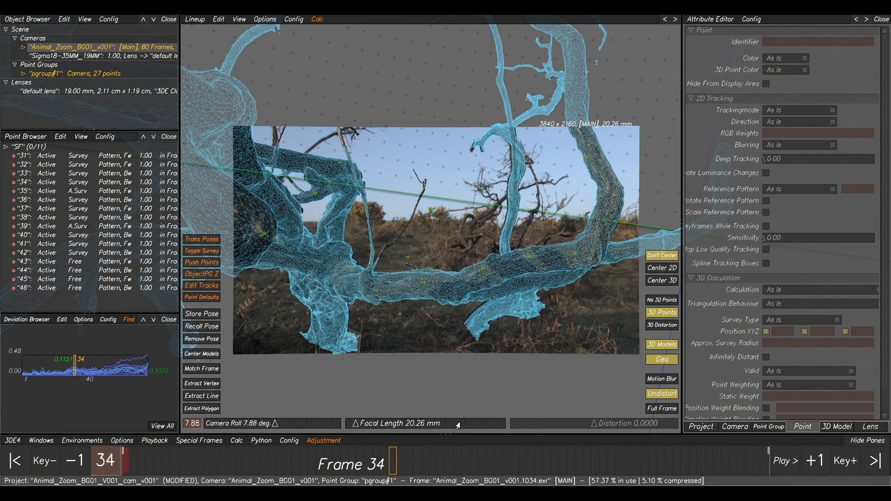
{"action": "left_click", "coordinate": [13, 442]}
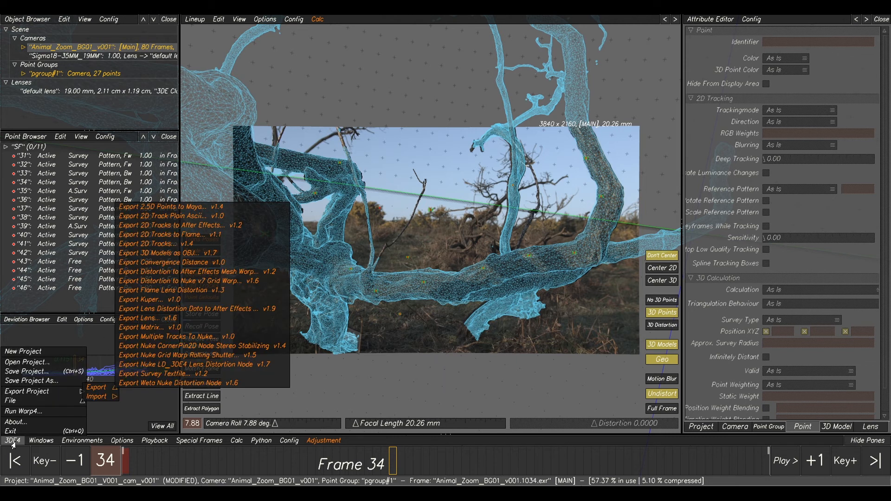
{"action": "left_click", "coordinate": [22, 411]}
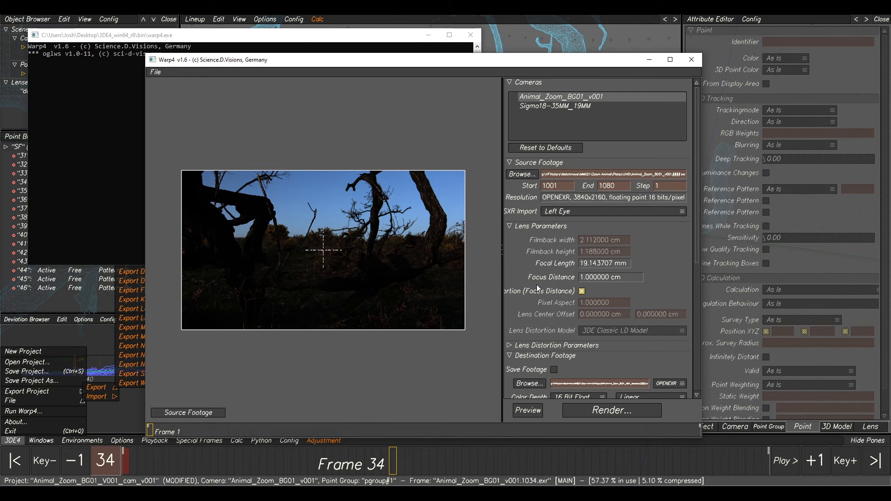
{"action": "scroll", "coordinate": [540, 288], "scroll_direction": "down", "scroll_amount": 3}
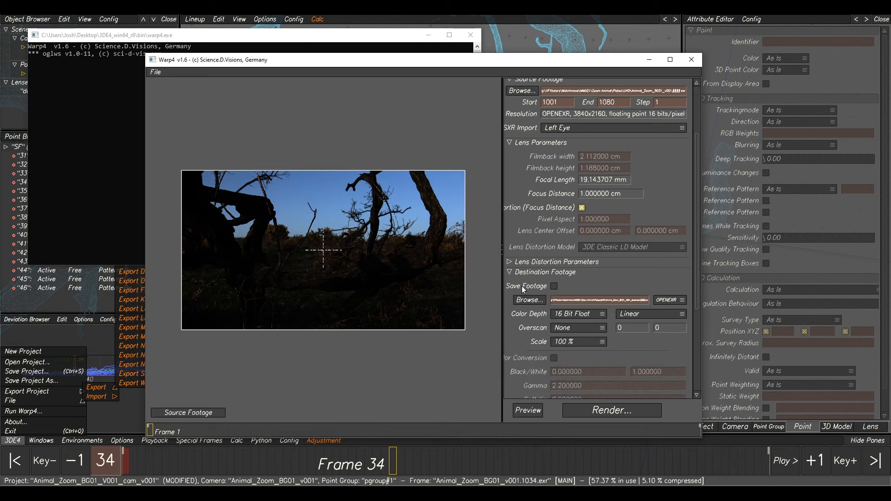
{"action": "left_click", "coordinate": [554, 286]}
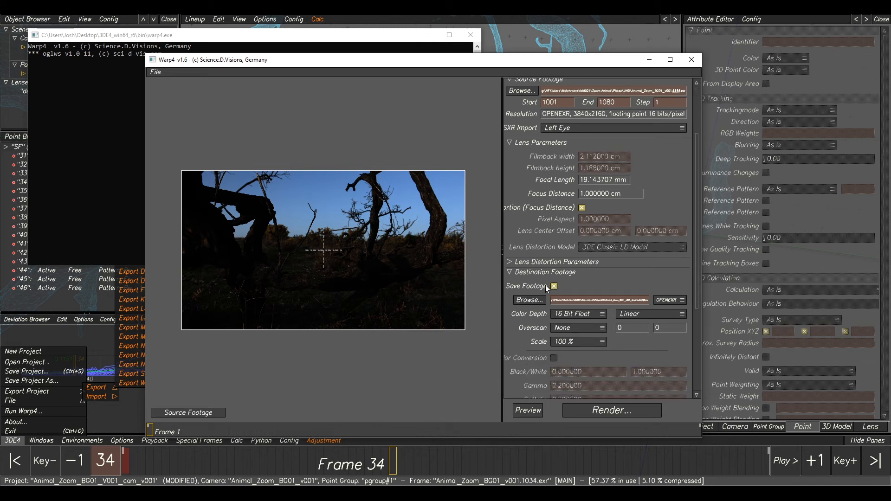
Step: Browse for the destination footage and go to the folder g:\VFXtutors\Matchmove\MM021\tut
{"action": "left_click", "coordinate": [527, 300]}
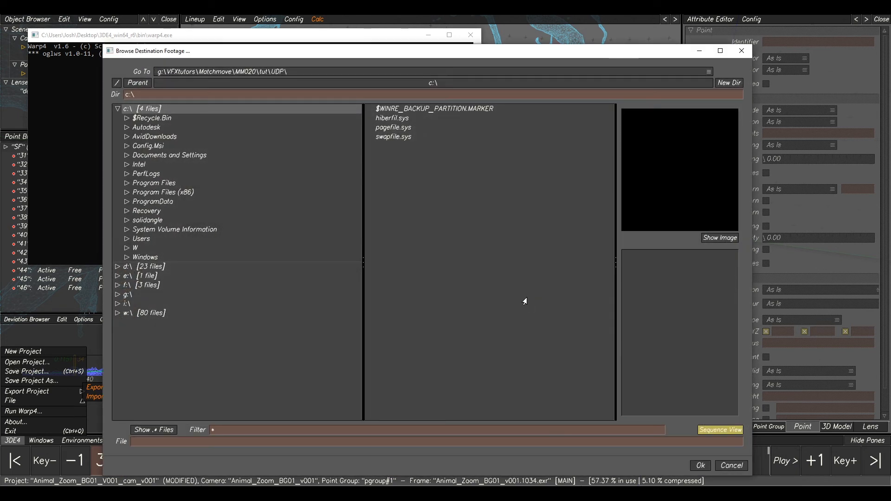
{"action": "left_click", "coordinate": [116, 109]}
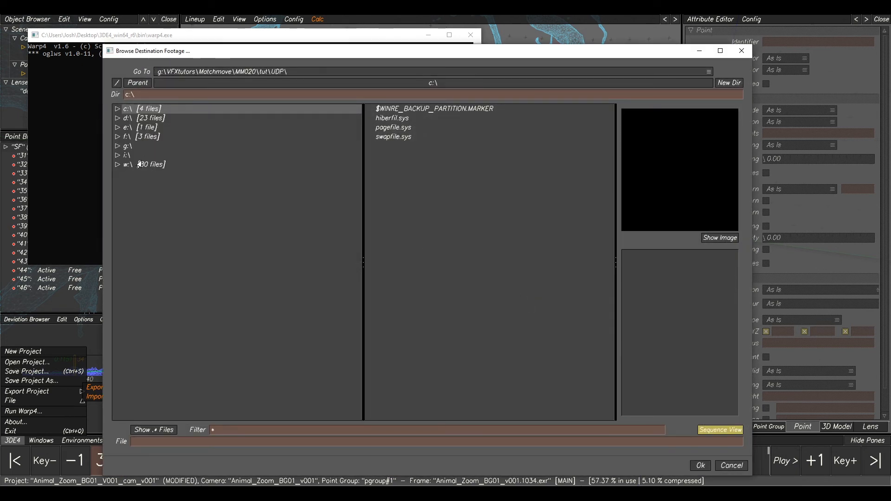
{"action": "left_click", "coordinate": [118, 146]}
{"action": "left_click", "coordinate": [130, 174]}
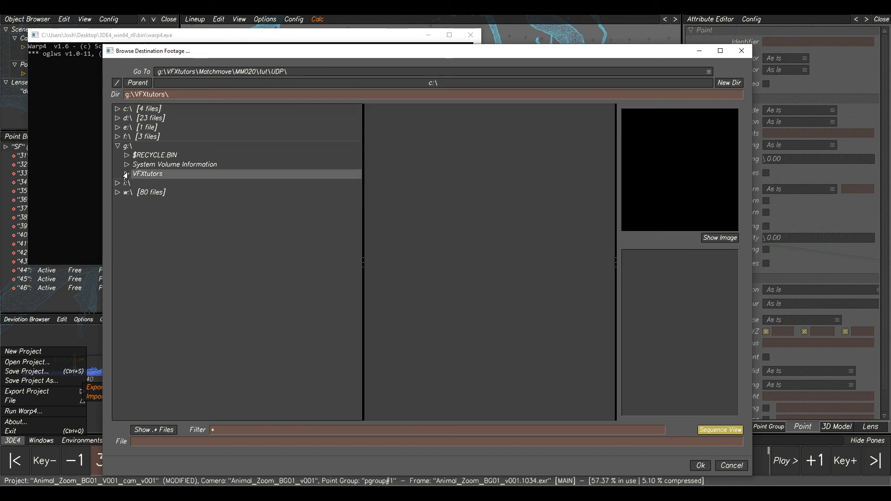
{"action": "left_click", "coordinate": [149, 192]}
{"action": "left_click", "coordinate": [144, 184]}
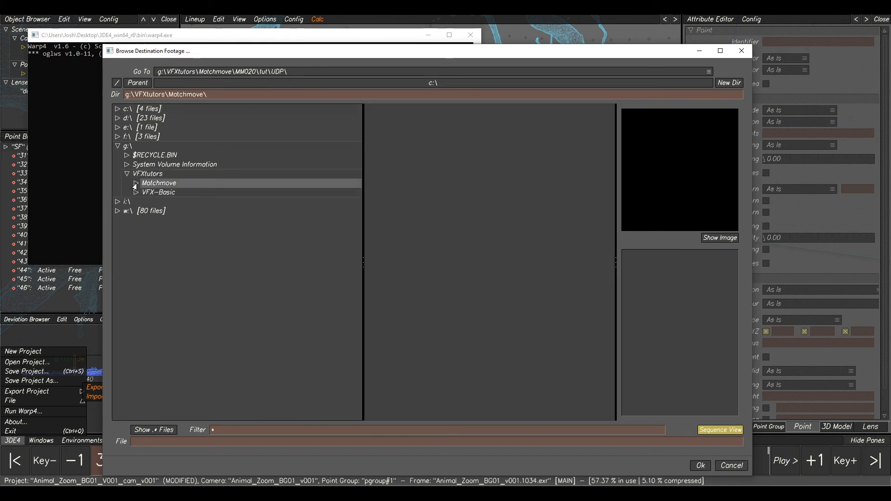
{"action": "left_click", "coordinate": [136, 183]}
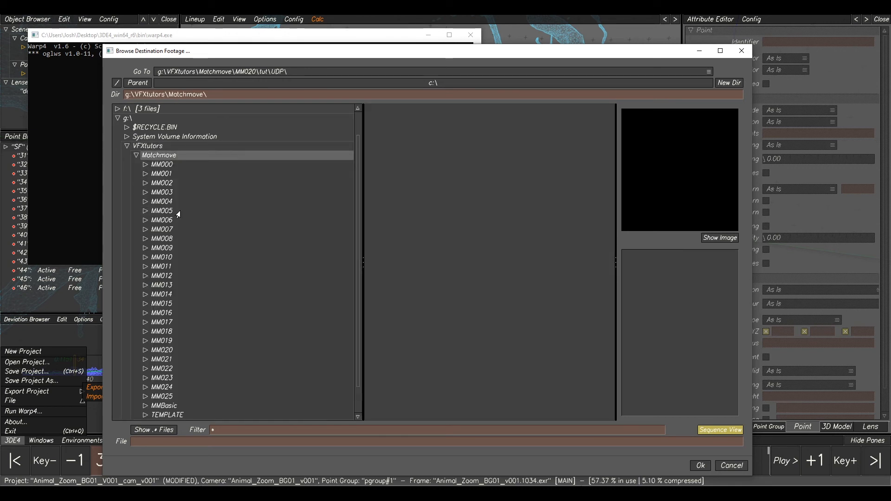
{"action": "left_click", "coordinate": [162, 360]}
{"action": "left_click", "coordinate": [145, 360]}
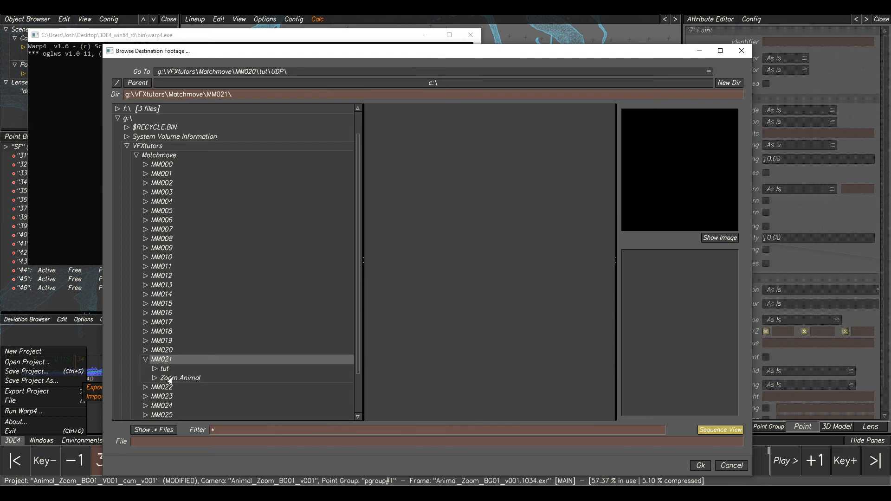
{"action": "left_click", "coordinate": [163, 370]}
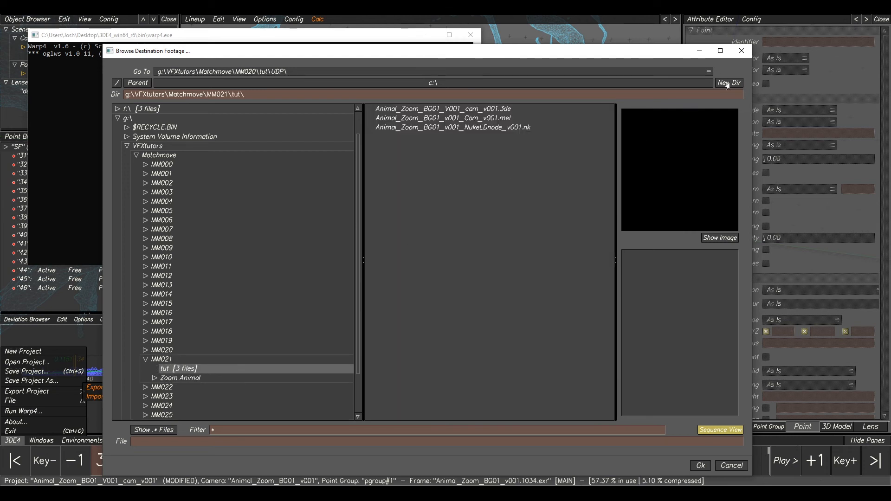
Step: Create a new directory named UDP inside the tut folder and select it as the destination
{"action": "left_click", "coordinate": [727, 83]}
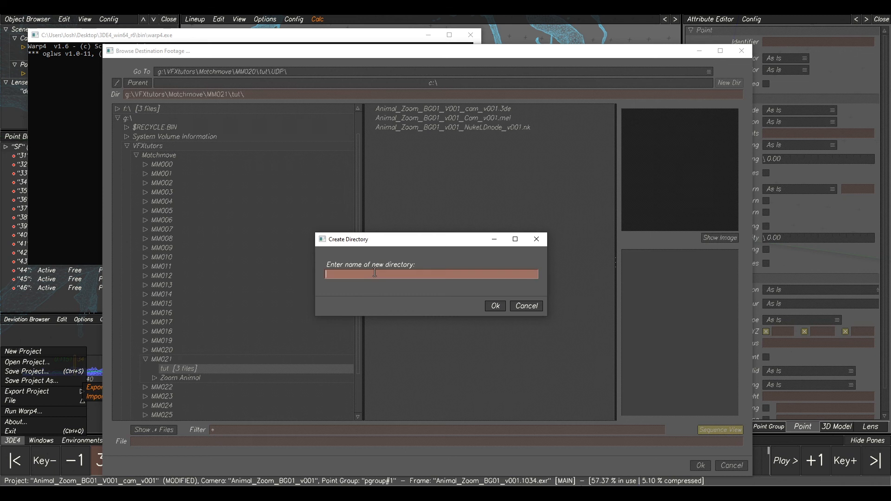
{"action": "type", "text": "UDP"}
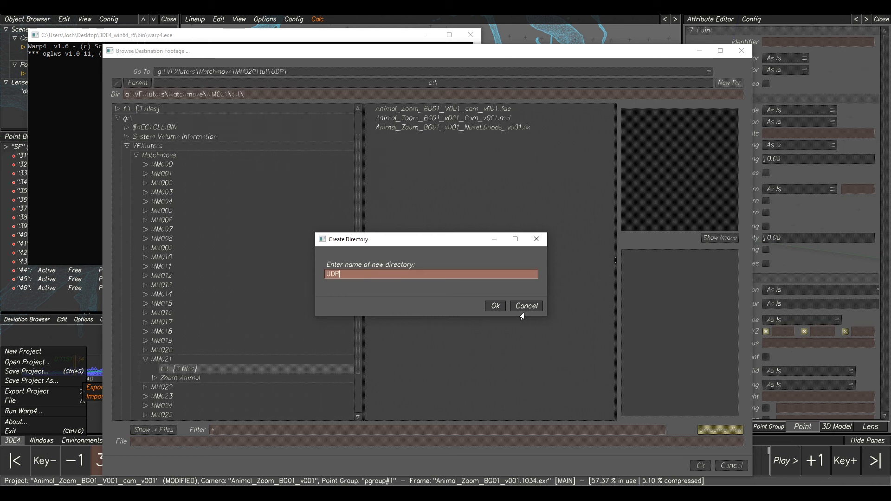
{"action": "left_click", "coordinate": [495, 306]}
{"action": "left_click", "coordinate": [172, 378]}
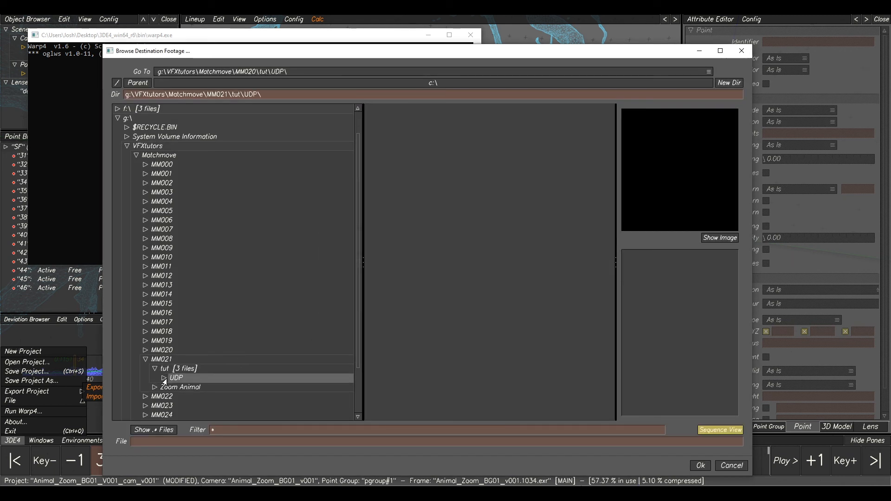
Step: Name the destination footage Animal_Zoom_BG01_V001_UDP.####.exr and accept the file selection
{"action": "left_click", "coordinate": [187, 442]}
{"action": "type", "text": "A"}
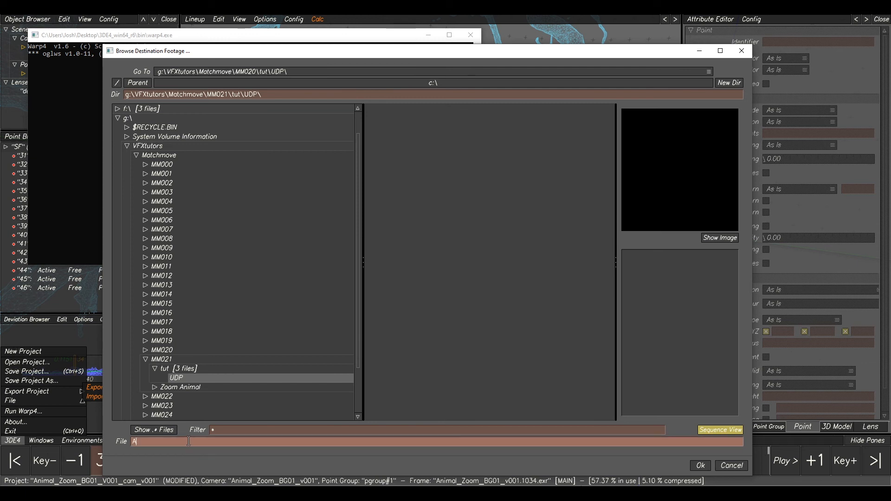
{"action": "type", "text": "nimal_Zoom_BG01_V001_UDP"}
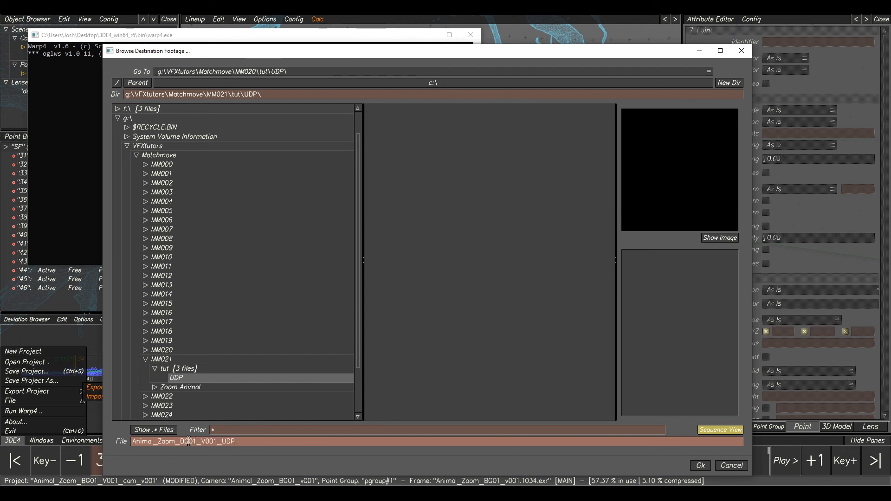
{"action": "type", "text": ".####.exr"}
{"action": "left_click", "coordinate": [700, 466]}
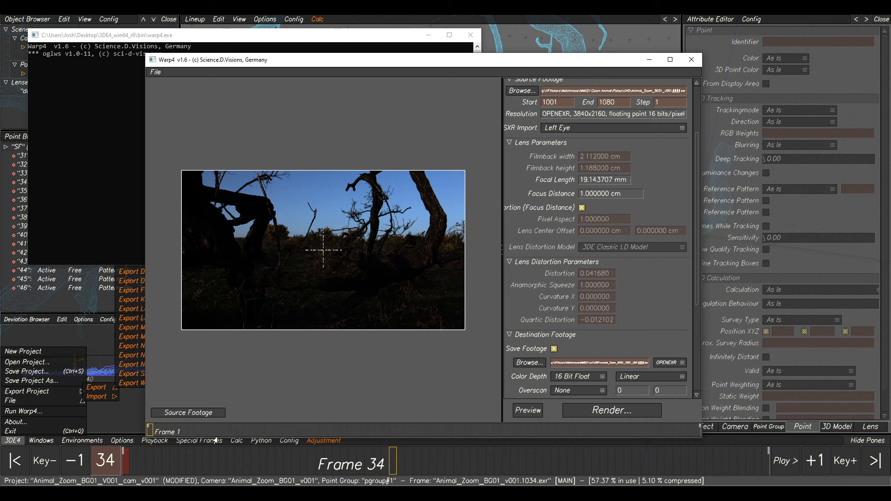
Step: Compare the focal length and lens distortion parameters in Warp4 at frames 44 and 3
{"action": "left_click_drag", "start_coordinate": [196, 430], "coordinate": [447, 433]}
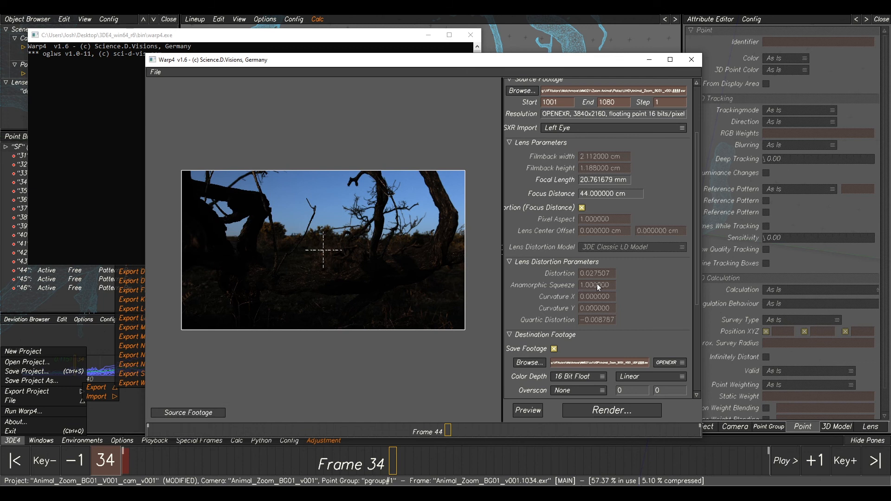
{"action": "left_click_drag", "start_coordinate": [500, 248], "coordinate": [411, 245]}
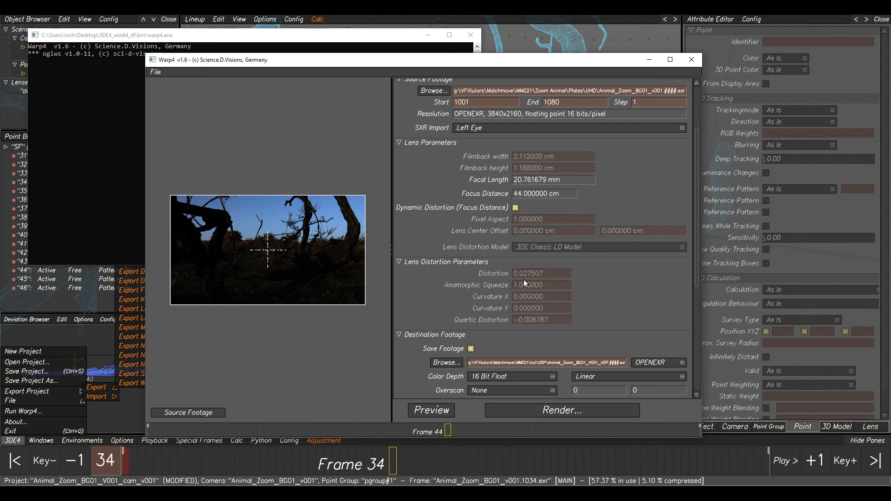
{"action": "left_click_drag", "start_coordinate": [447, 431], "coordinate": [163, 432]}
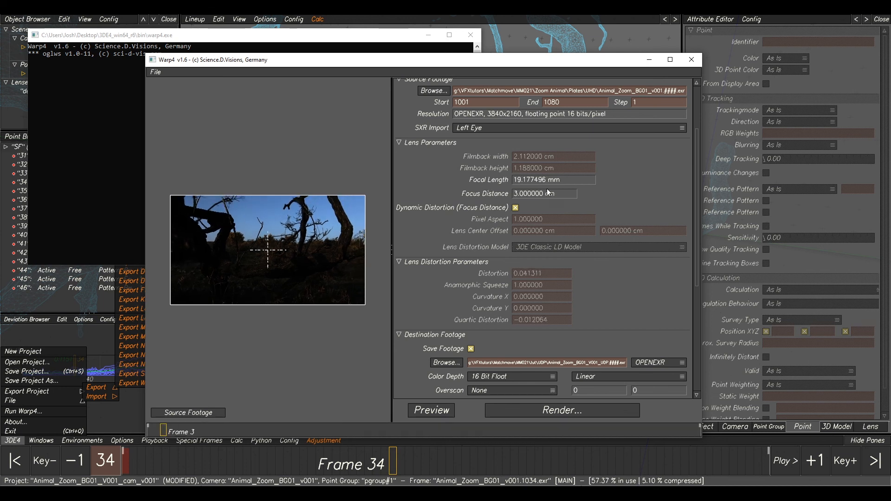
{"action": "left_click", "coordinate": [397, 263]}
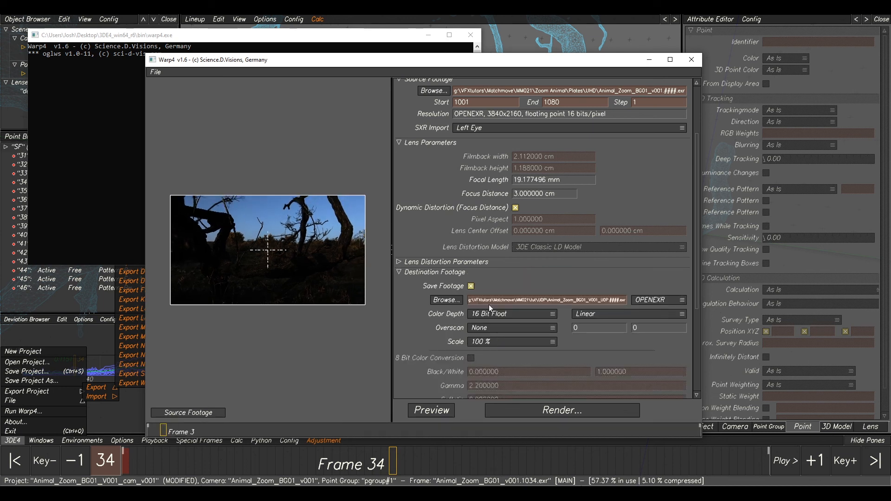
Step: Set the destination footage scale to 50 %, render the undistorted plate sequence and exit Warp4
{"action": "left_click", "coordinate": [476, 346]}
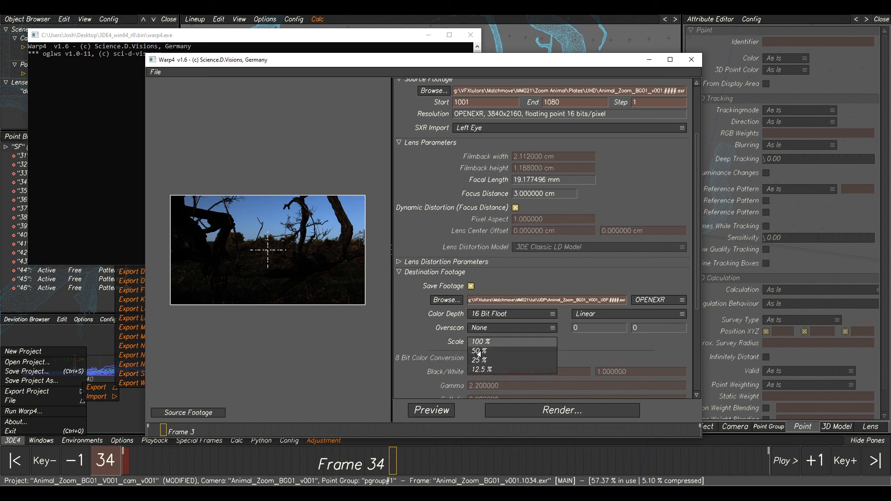
{"action": "left_click", "coordinate": [476, 353]}
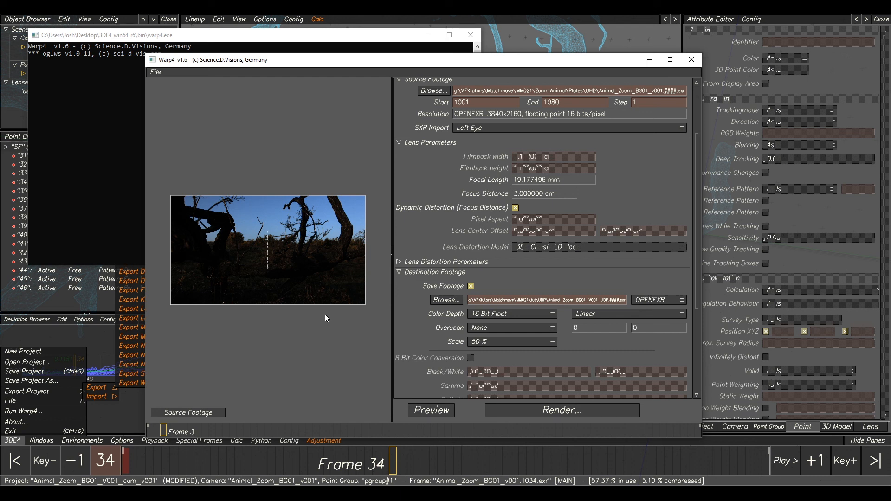
{"action": "left_click", "coordinate": [557, 410]}
{"action": "left_click", "coordinate": [151, 73]}
{"action": "left_click", "coordinate": [162, 92]}
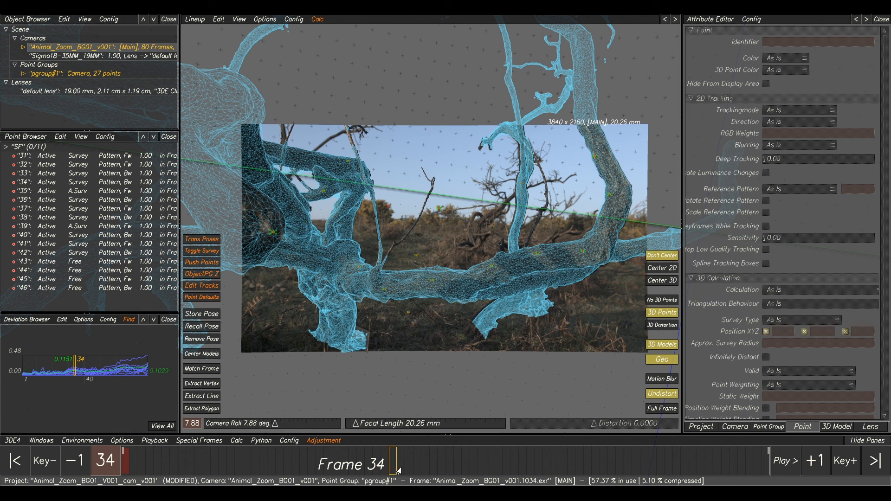
{"action": "mouse_move", "coordinate": [395, 467]}
{"action": "left_mouse_down"}
{"action": "mouse_move", "coordinate": [734, 462]}
{"action": "mouse_move", "coordinate": [222, 460]}
{"action": "mouse_move", "coordinate": [242, 459]}
{"action": "left_mouse_up"}
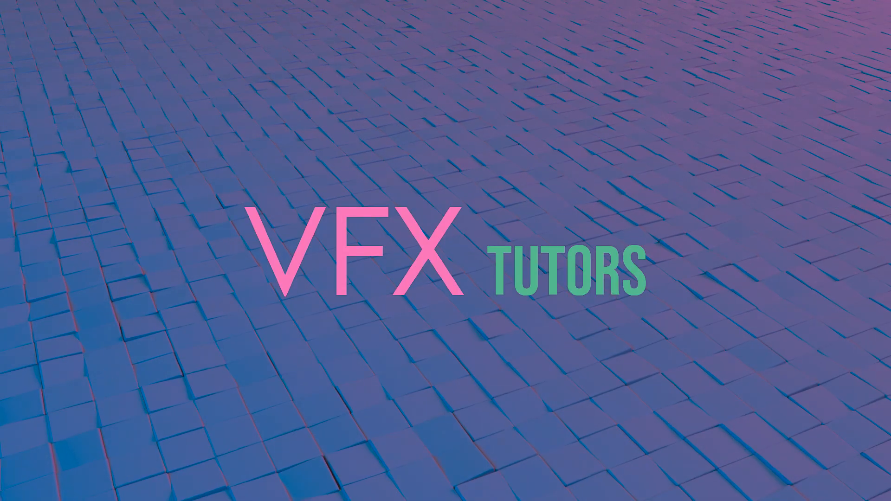